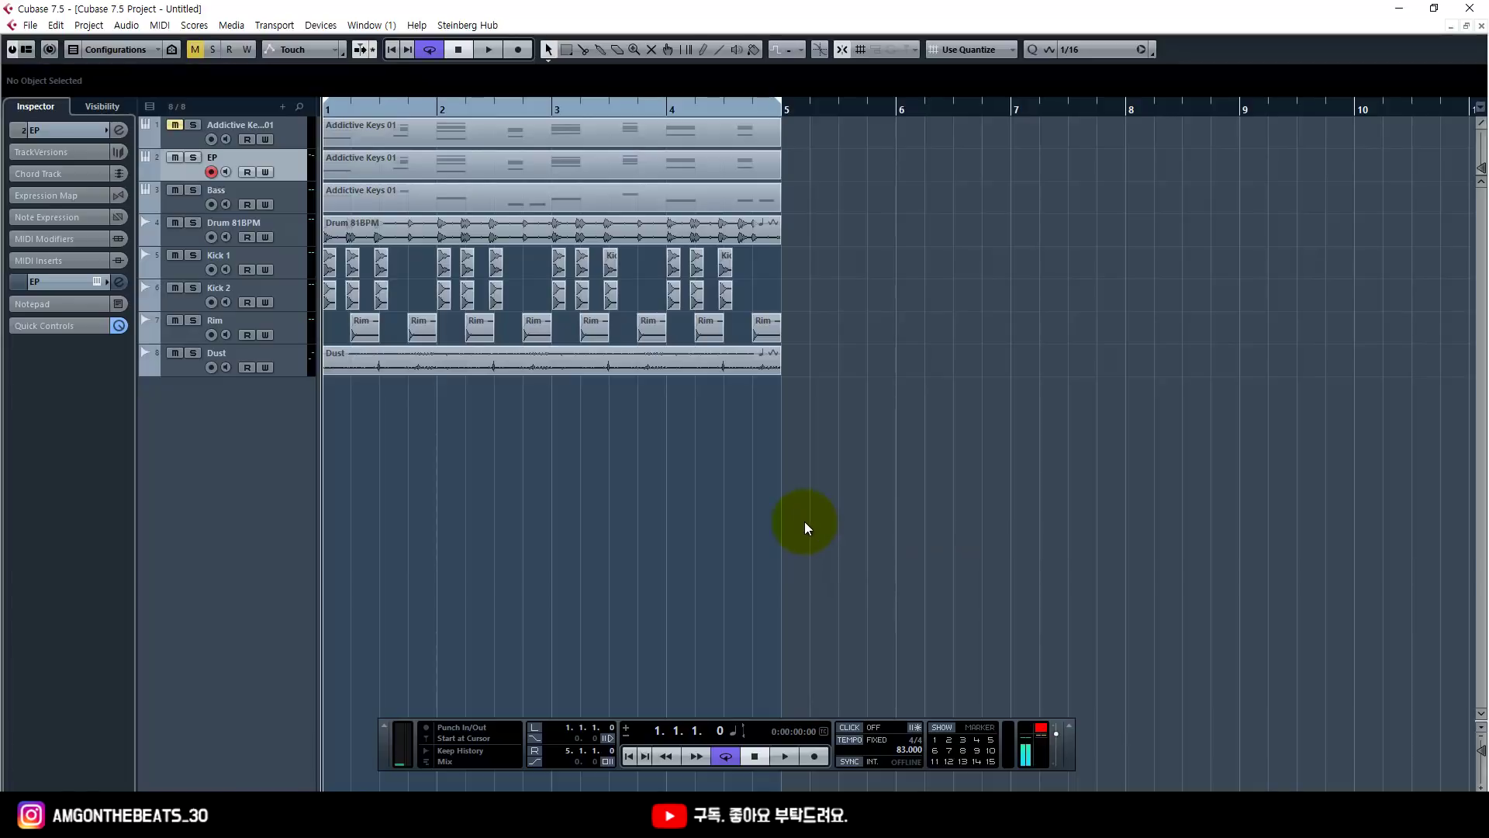
# Play the four-bar loop of the full arrangement and stop playback
pyautogui.press('space')
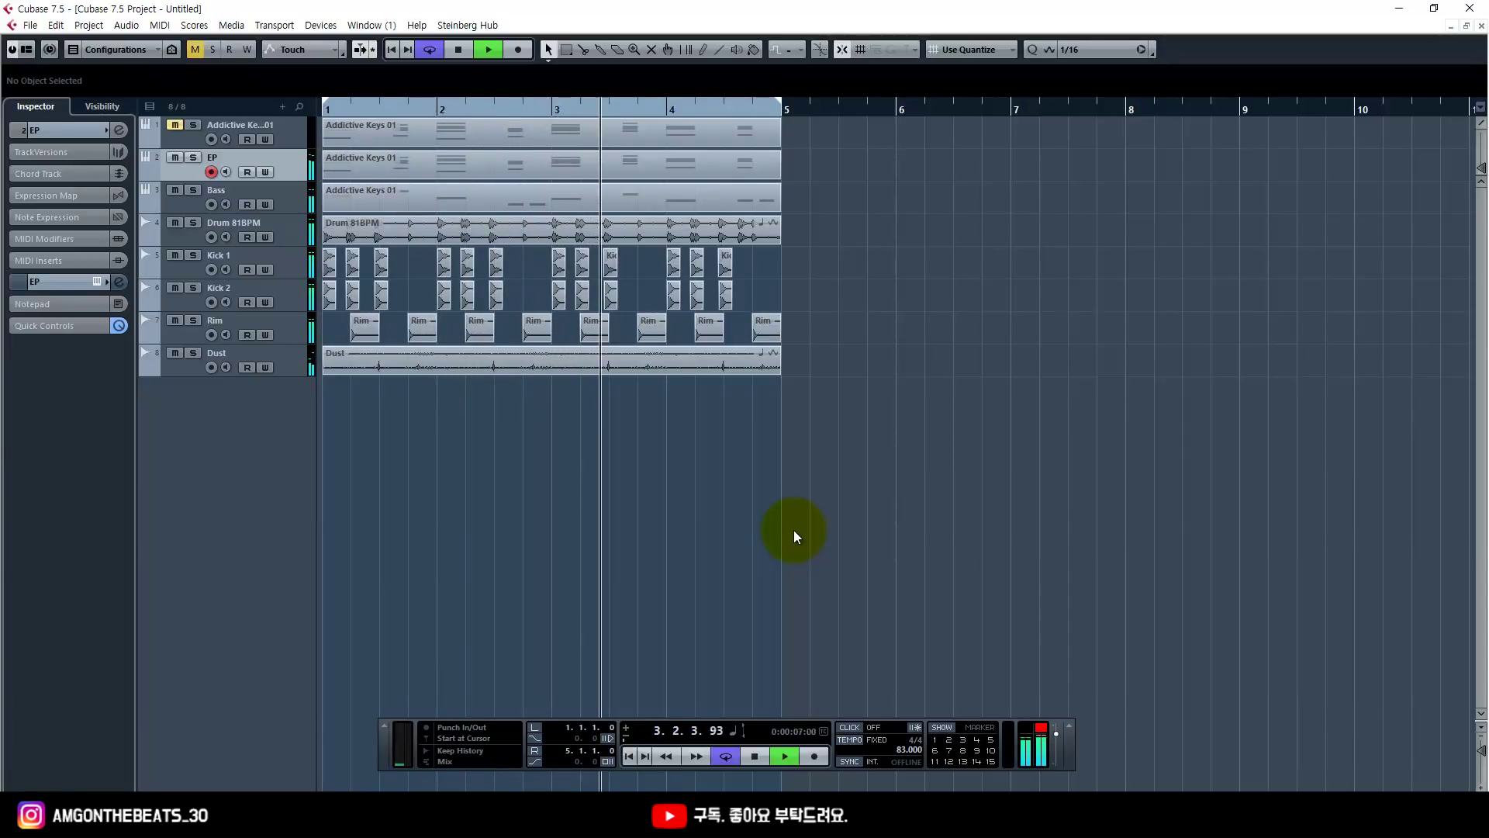
pyautogui.click(785, 517)
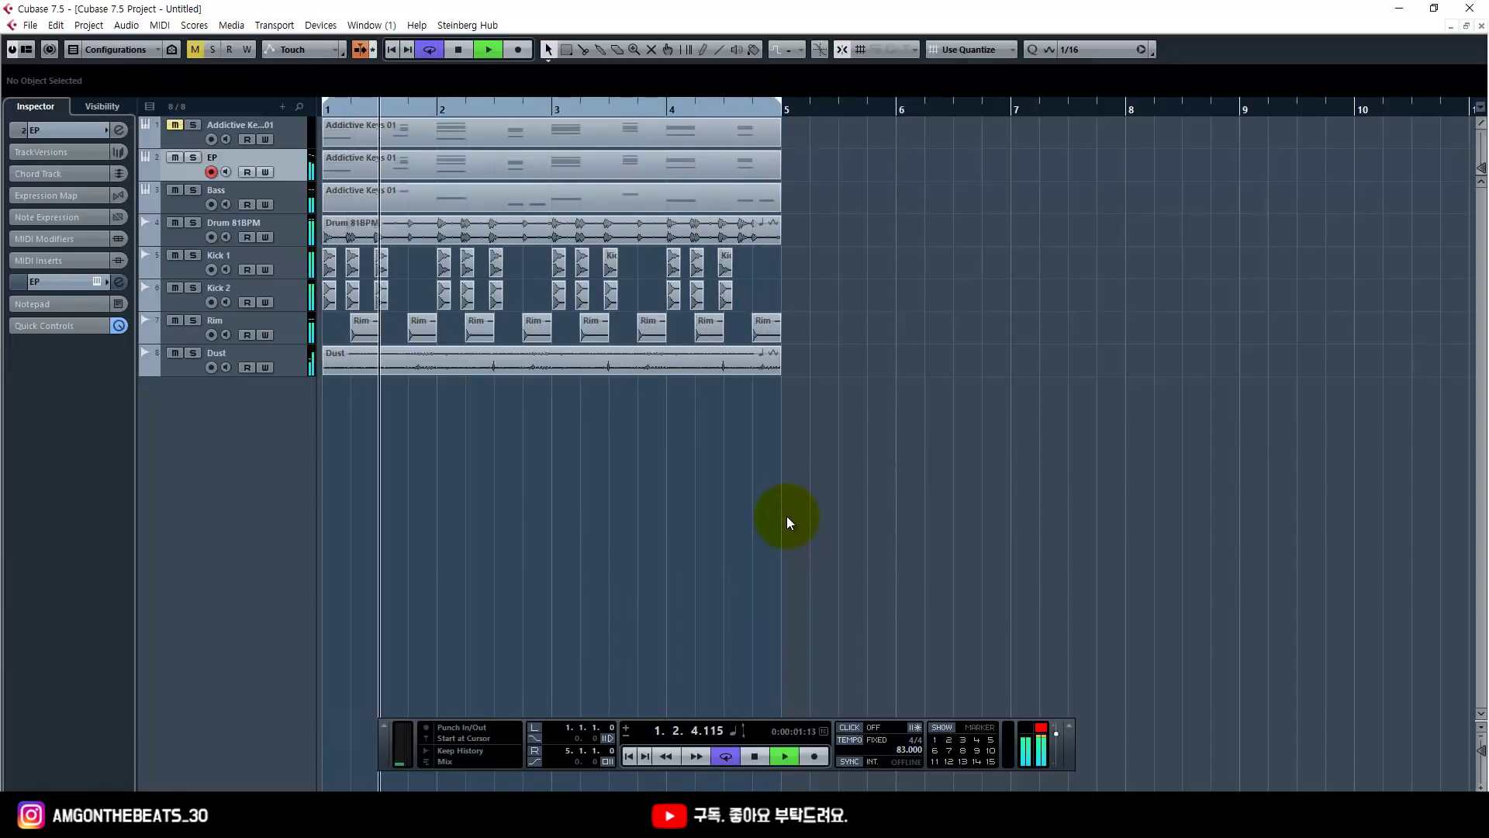
pyautogui.press('space')
# Open the Addictive Keys 01 part of the first track in the Key Editor
pyautogui.click(192, 144)
pyautogui.press('s')
pyautogui.click(348, 136)
pyautogui.doubleClick(347, 135)
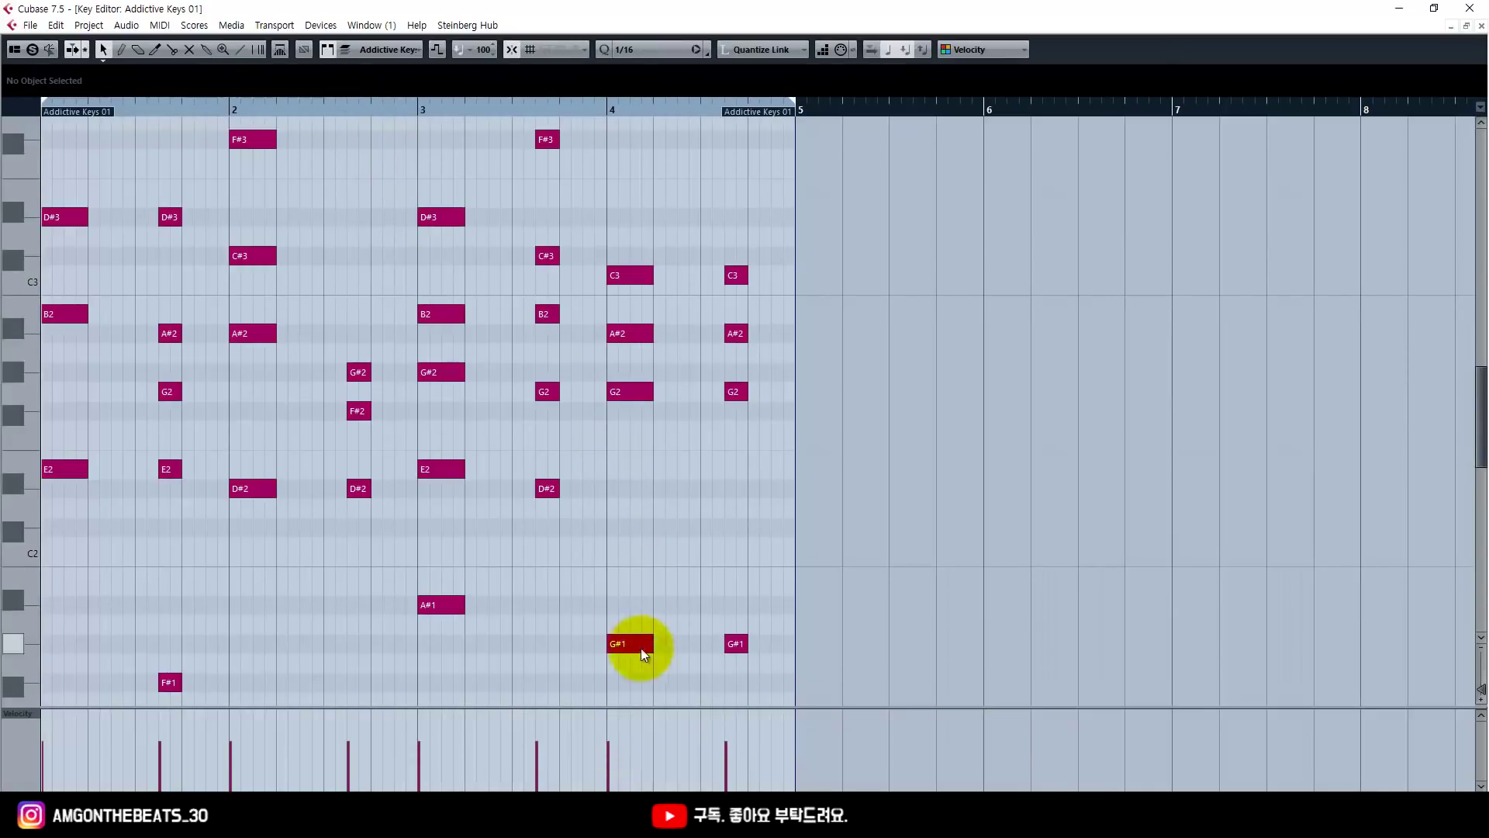
# Shrink the velocity lane to enlarge the note area and view the part's lowest notes
pyautogui.moveTo(625, 706); pyautogui.dragTo(598, 757)
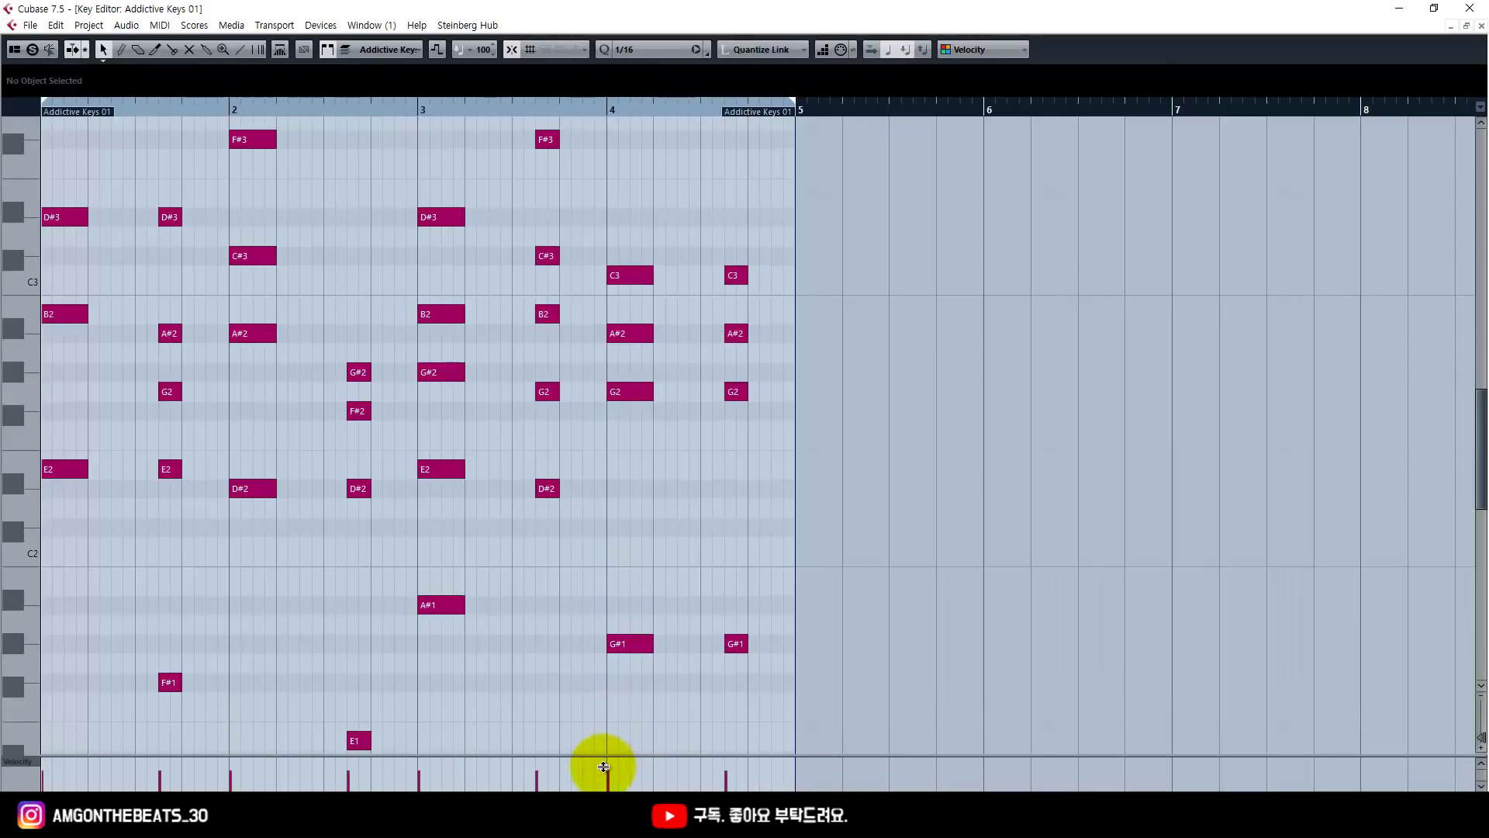
pyautogui.scroll(-3, 649, 689)
pyautogui.scroll(-3, 649, 689)
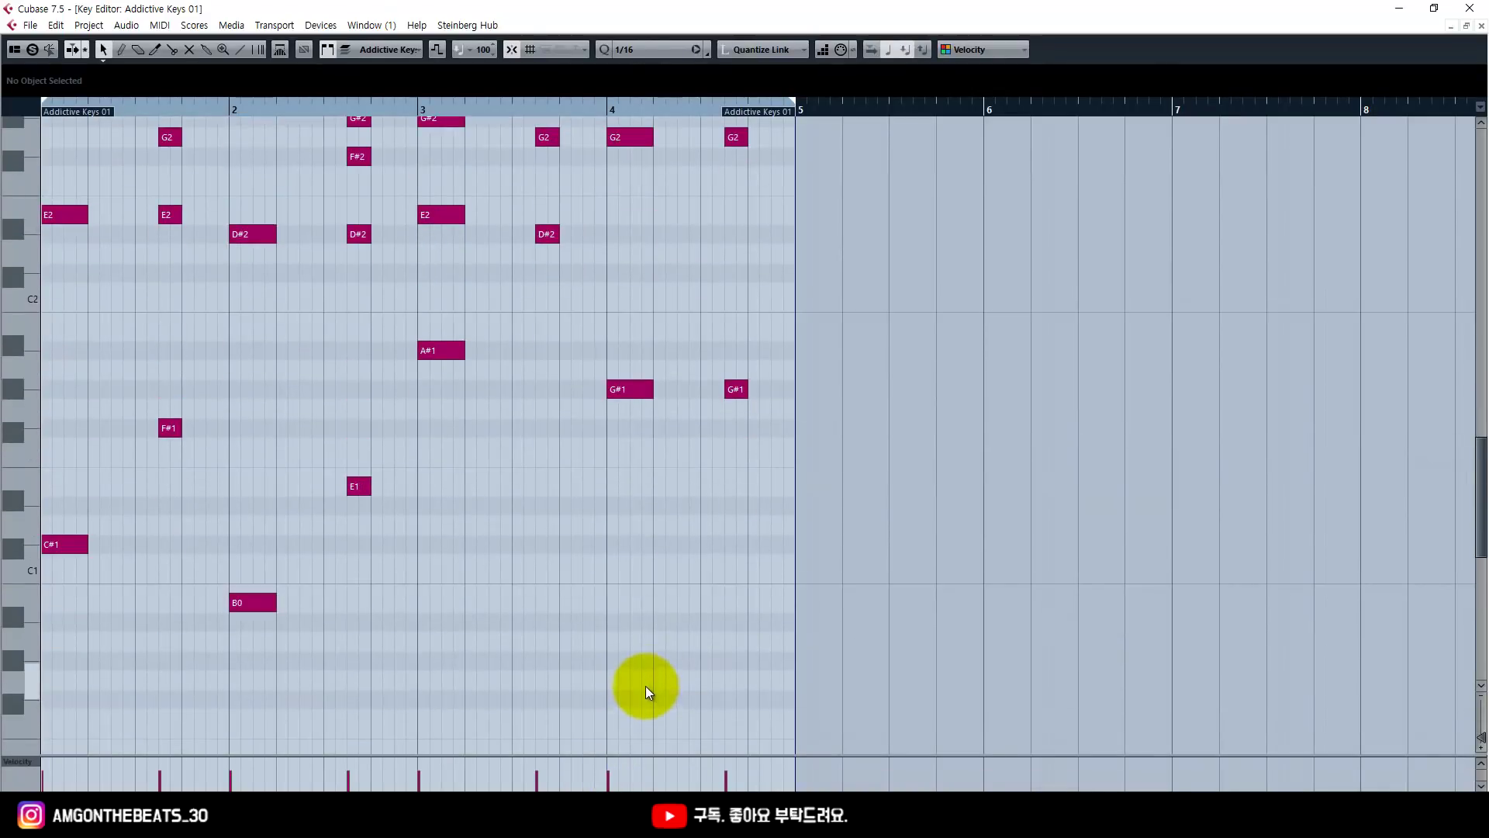
pyautogui.scroll(3, 439, 693)
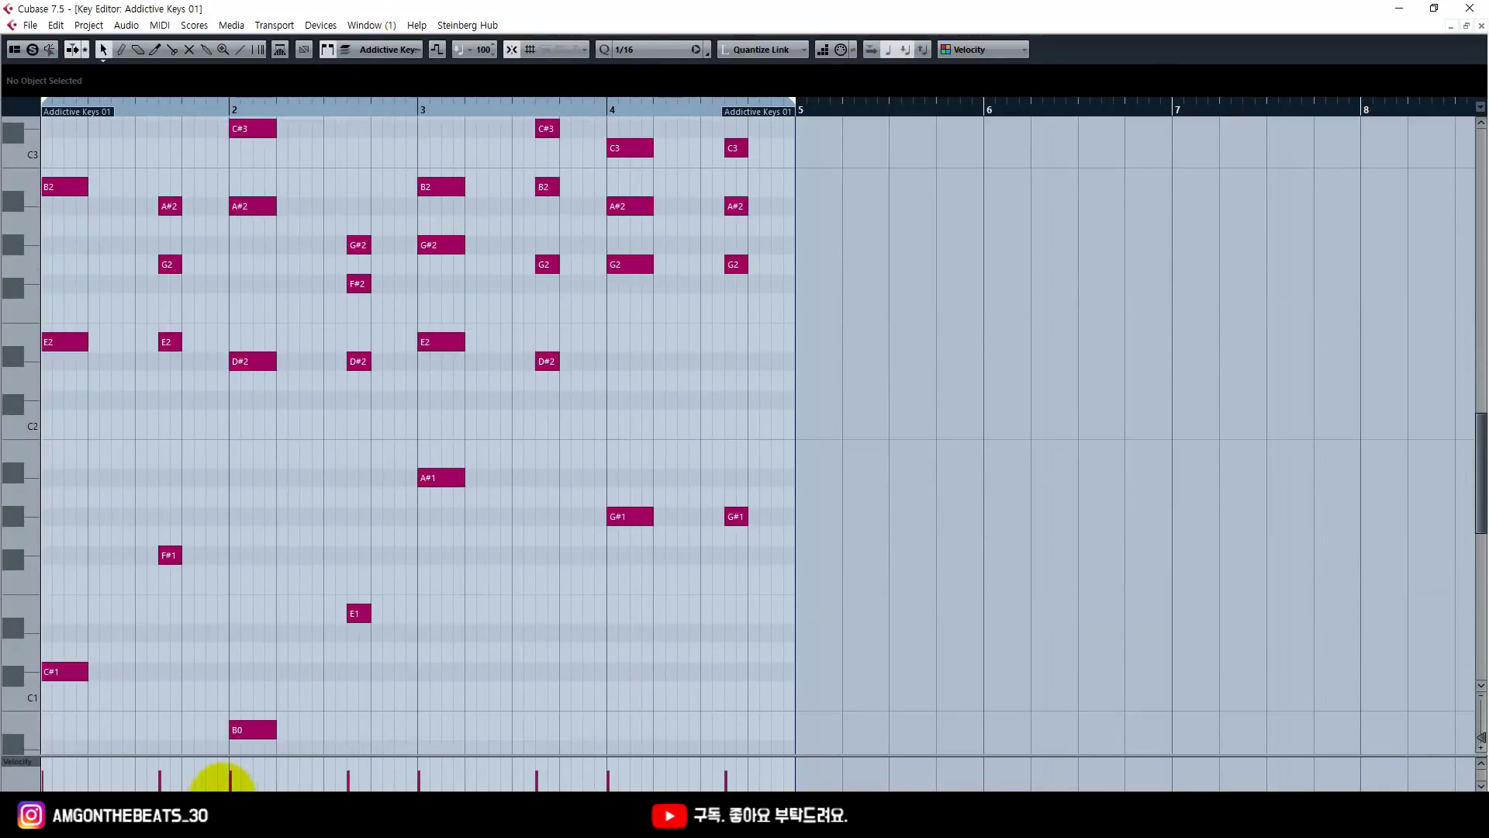
# Switch to the chord progression memo in Notepad and move its window aside so the first bars' notes stay visible
pyautogui.click(212, 818)
pyautogui.moveTo(720, 96); pyautogui.dragTo(754, 116)
pyautogui.moveTo(971, 168); pyautogui.dragTo(416, 172)
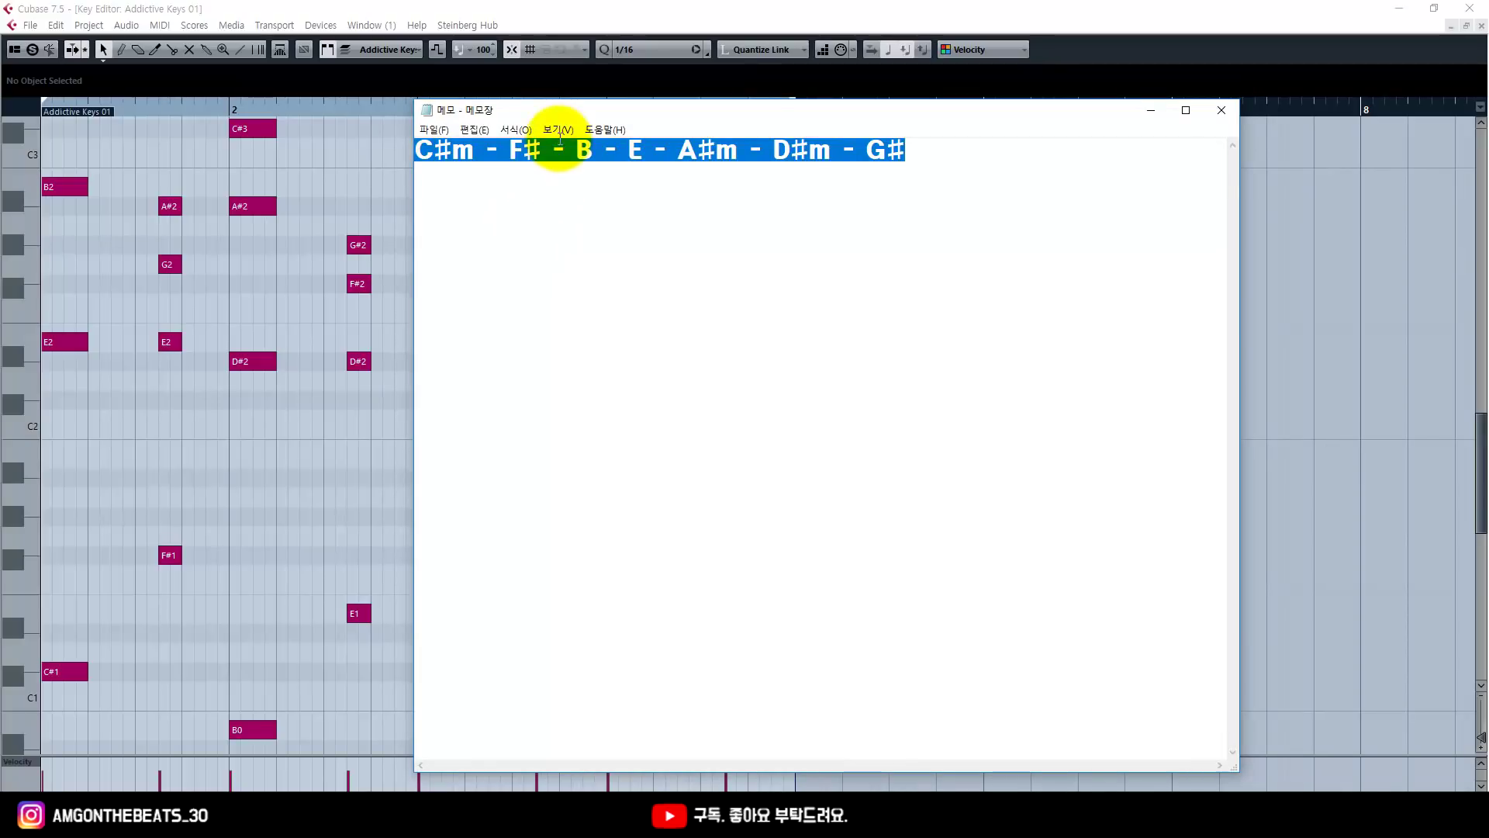
pyautogui.moveTo(560, 114); pyautogui.dragTo(668, 114)
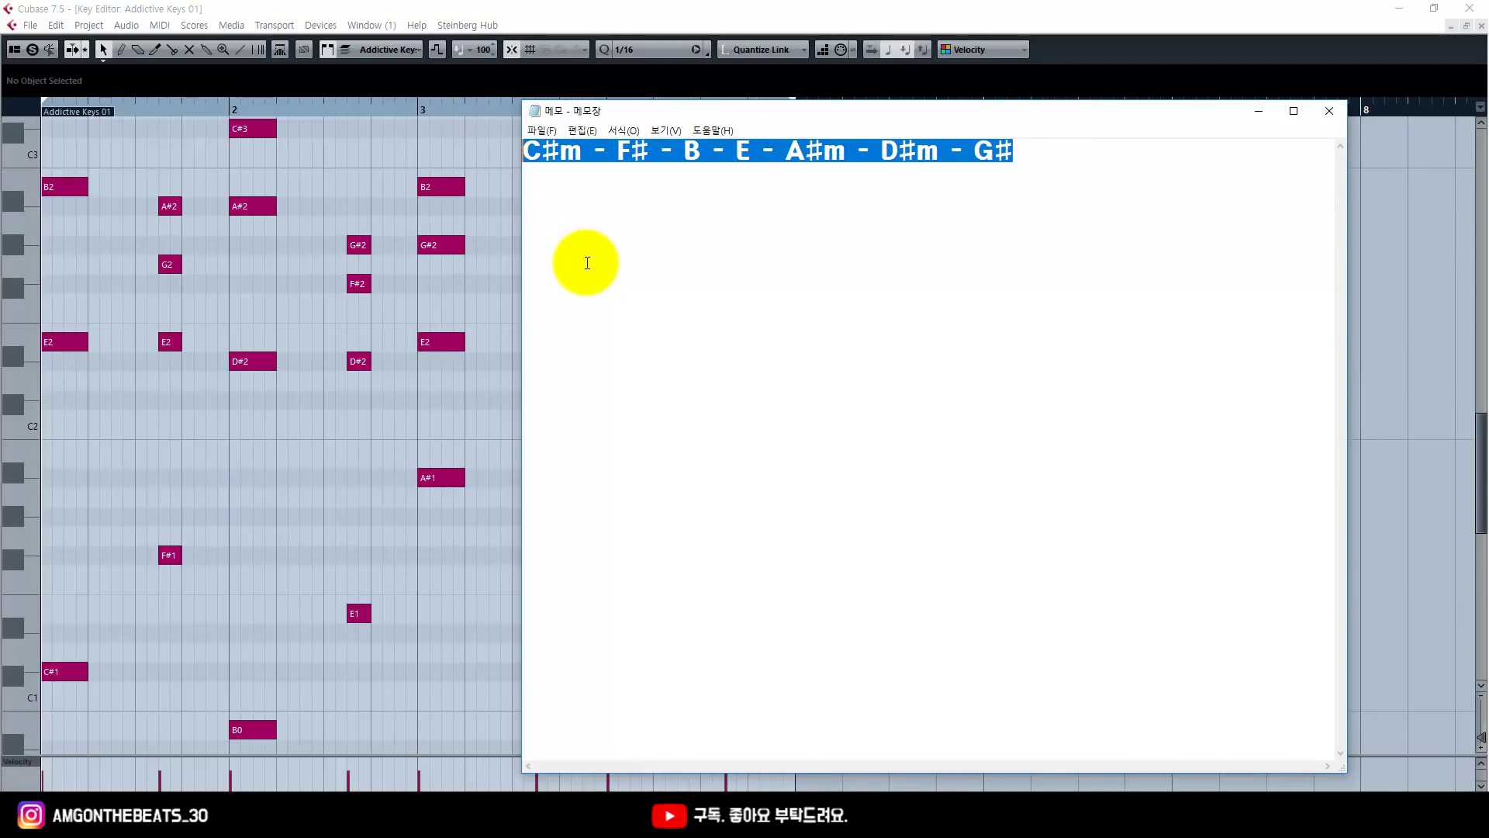
pyautogui.click(576, 234)
# Underline each chord of the memo's progression from C#m to G# with the screen pen, redoing the marks once
pyautogui.moveTo(529, 173); pyautogui.dragTo(1067, 177)
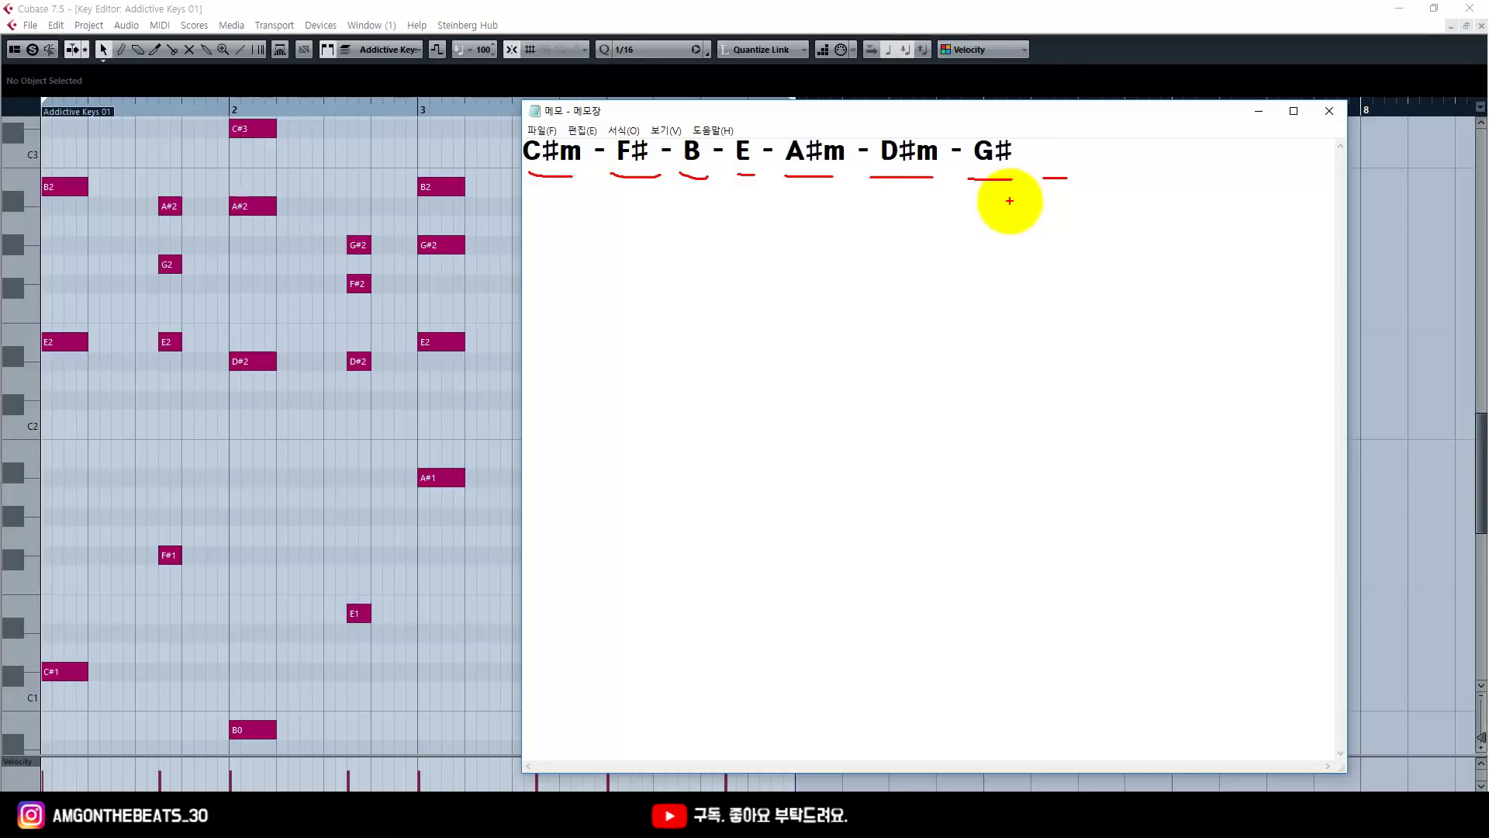
pyautogui.press('Escape')
pyautogui.hotkey('ctrl', '2')
pyautogui.moveTo(521, 175); pyautogui.dragTo(1007, 180)
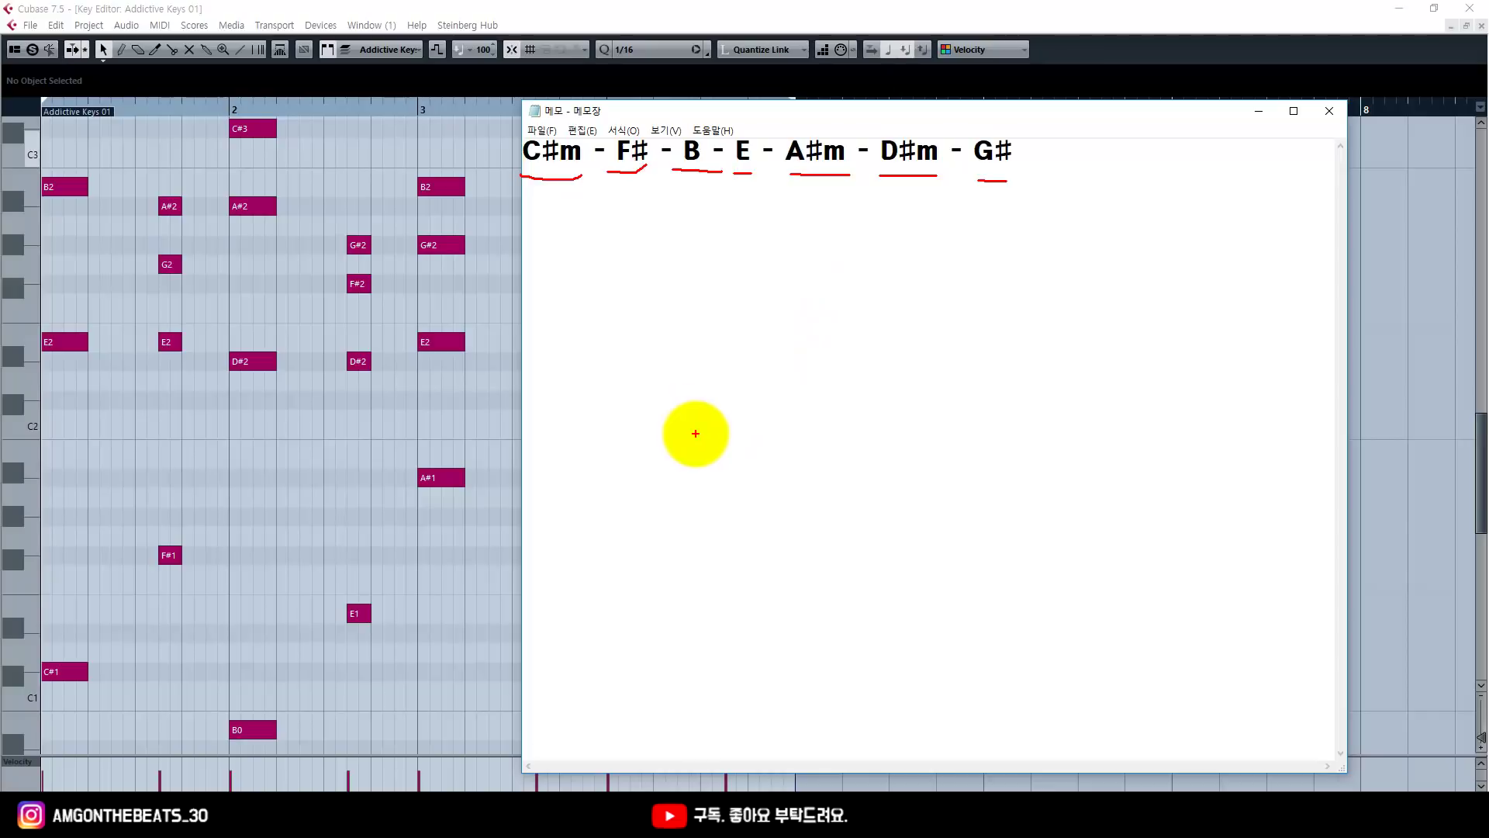
# Sketch a three-note stack beside a taller six-note stack on the memo to compare a triad with an extended chord
pyautogui.moveTo(610, 503); pyautogui.dragTo(706, 504)
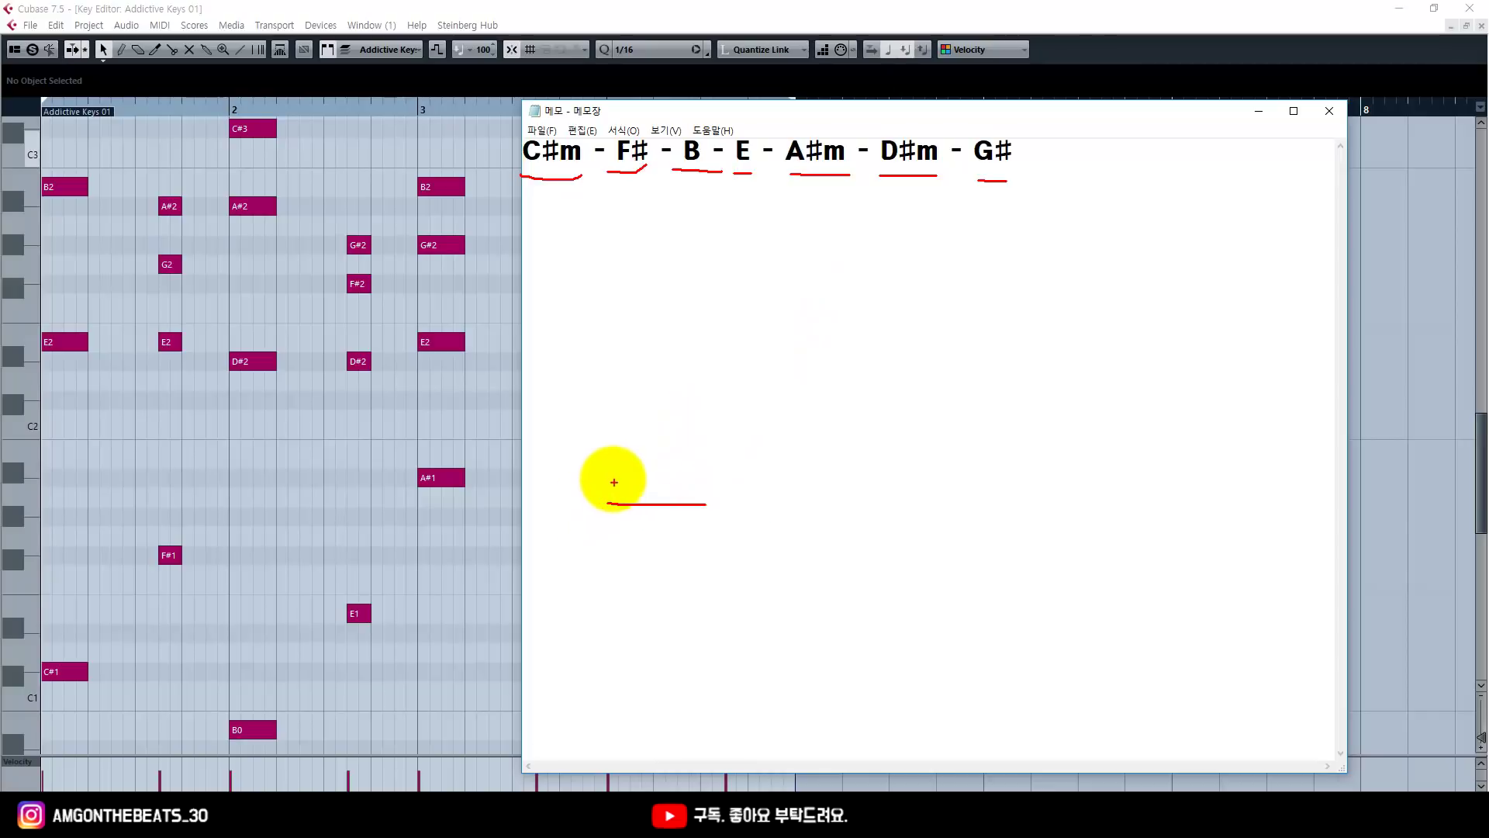
pyautogui.moveTo(610, 456); pyautogui.dragTo(727, 456)
pyautogui.moveTo(618, 409); pyautogui.dragTo(713, 409)
pyautogui.moveTo(809, 503); pyautogui.dragTo(898, 503)
pyautogui.moveTo(823, 456); pyautogui.dragTo(888, 455)
pyautogui.moveTo(803, 401)
pyautogui.mouseDown()
pyautogui.moveTo(861, 390)
pyautogui.moveTo(873, 352)
pyautogui.moveTo(806, 338)
pyautogui.mouseUp()
pyautogui.moveTo(855, 295); pyautogui.dragTo(835, 301)
pyautogui.moveTo(785, 243); pyautogui.dragTo(835, 254)
# Handwrite the added chord tones beneath the taller stack and underline them
pyautogui.moveTo(823, 534); pyautogui.dragTo(842, 597)
pyautogui.click(867, 599)
pyautogui.moveTo(880, 541)
pyautogui.mouseDown()
pyautogui.moveTo(912, 599)
pyautogui.moveTo(1026, 576)
pyautogui.mouseUp()
pyautogui.click(946, 612)
pyautogui.moveTo(1005, 563)
pyautogui.mouseDown()
pyautogui.moveTo(980, 614)
pyautogui.moveTo(785, 623)
pyautogui.mouseUp()
# Underline the chord names again, draw slashes across the first few chords, and clear all pen marks
pyautogui.moveTo(525, 178); pyautogui.dragTo(1007, 176)
pyautogui.moveTo(610, 130); pyautogui.dragTo(562, 190)
pyautogui.moveTo(691, 132)
pyautogui.mouseDown()
pyautogui.moveTo(660, 183)
pyautogui.moveTo(695, 183)
pyautogui.mouseUp()
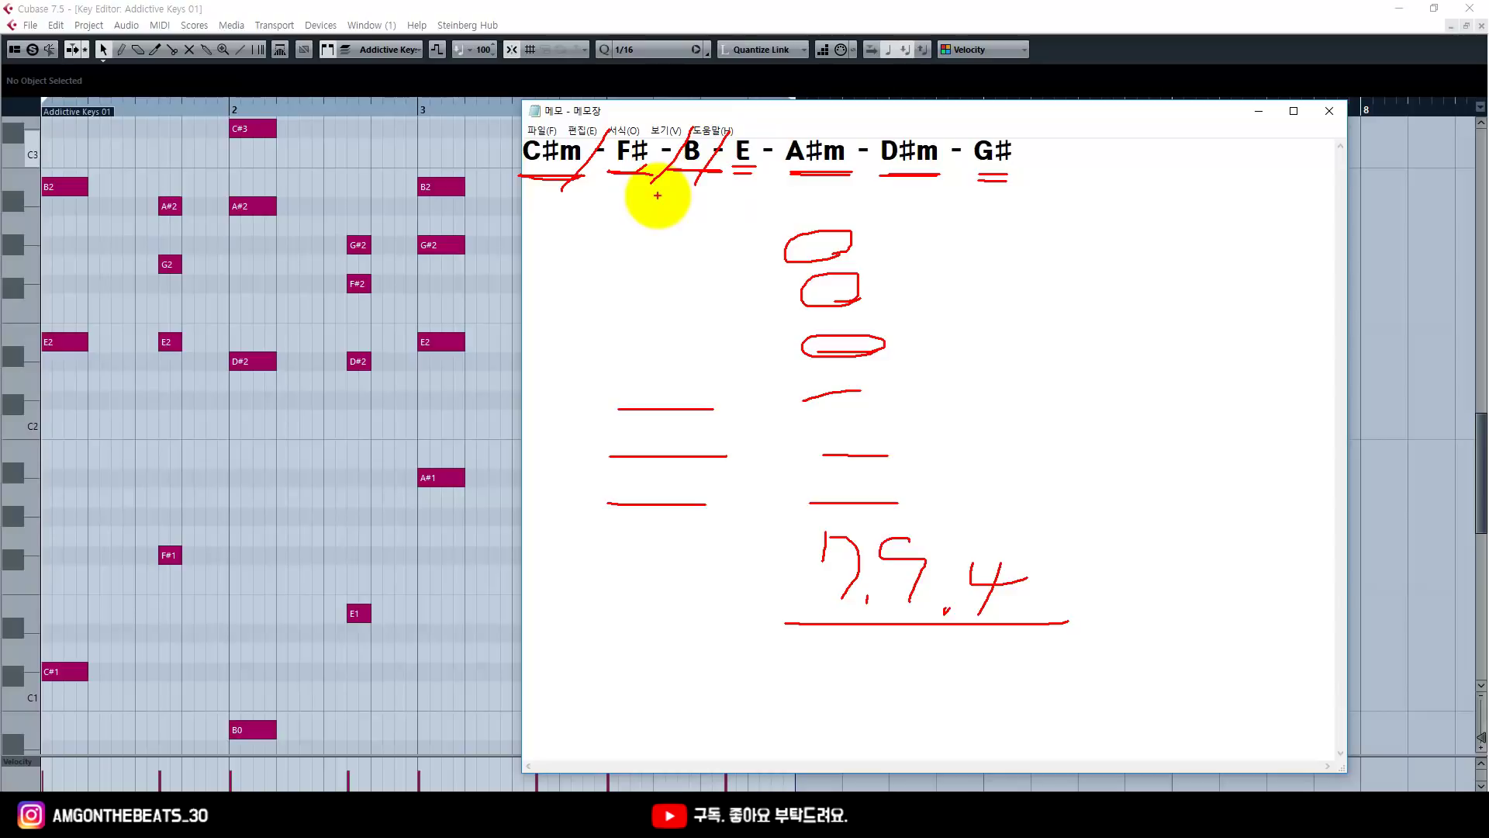
pyautogui.press('Escape')
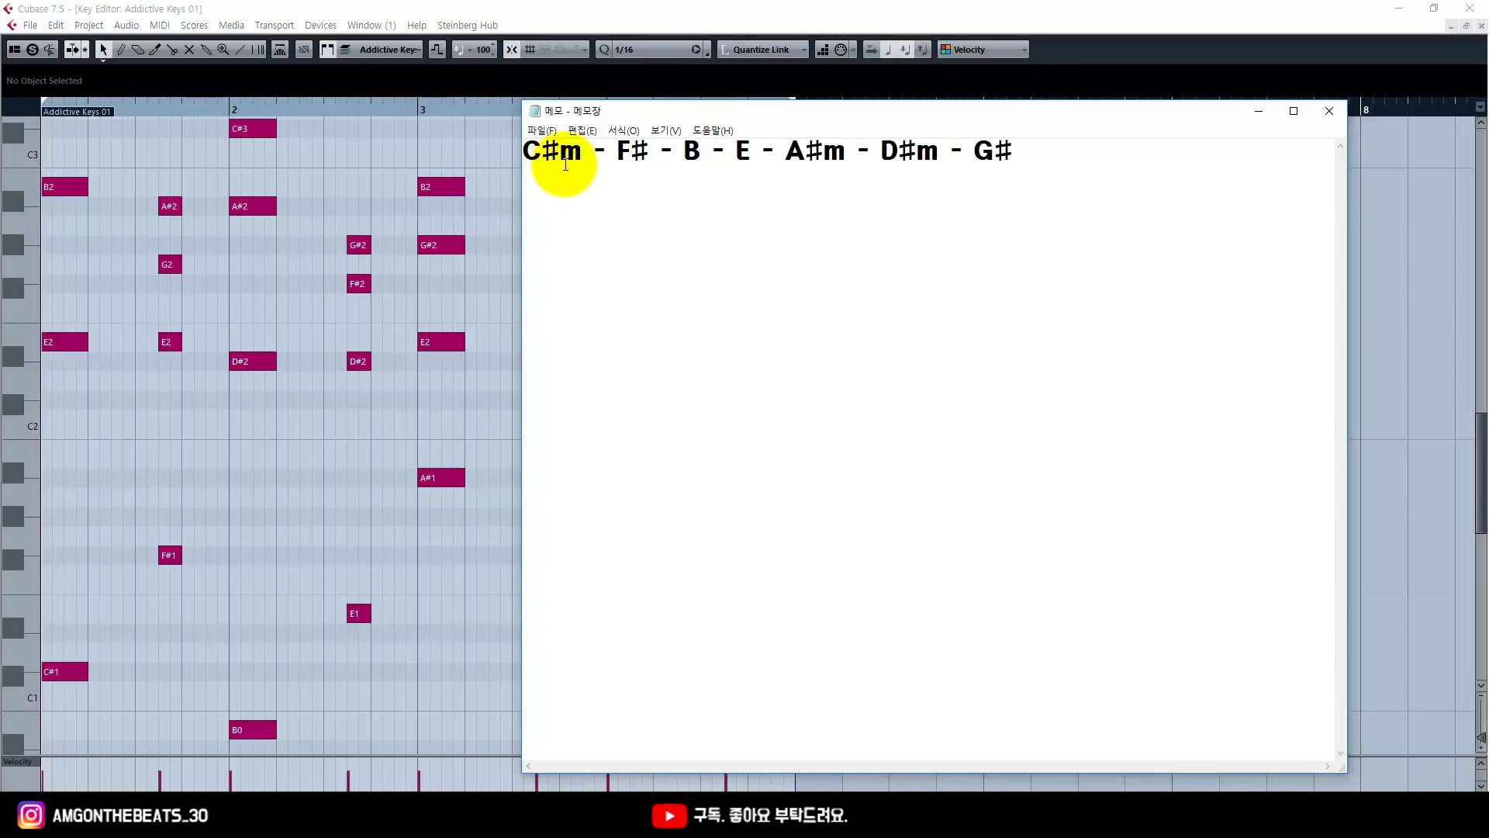
# Move the memo further away from the notes and highlight the whole chord progression text
pyautogui.moveTo(630, 111); pyautogui.dragTo(684, 110)
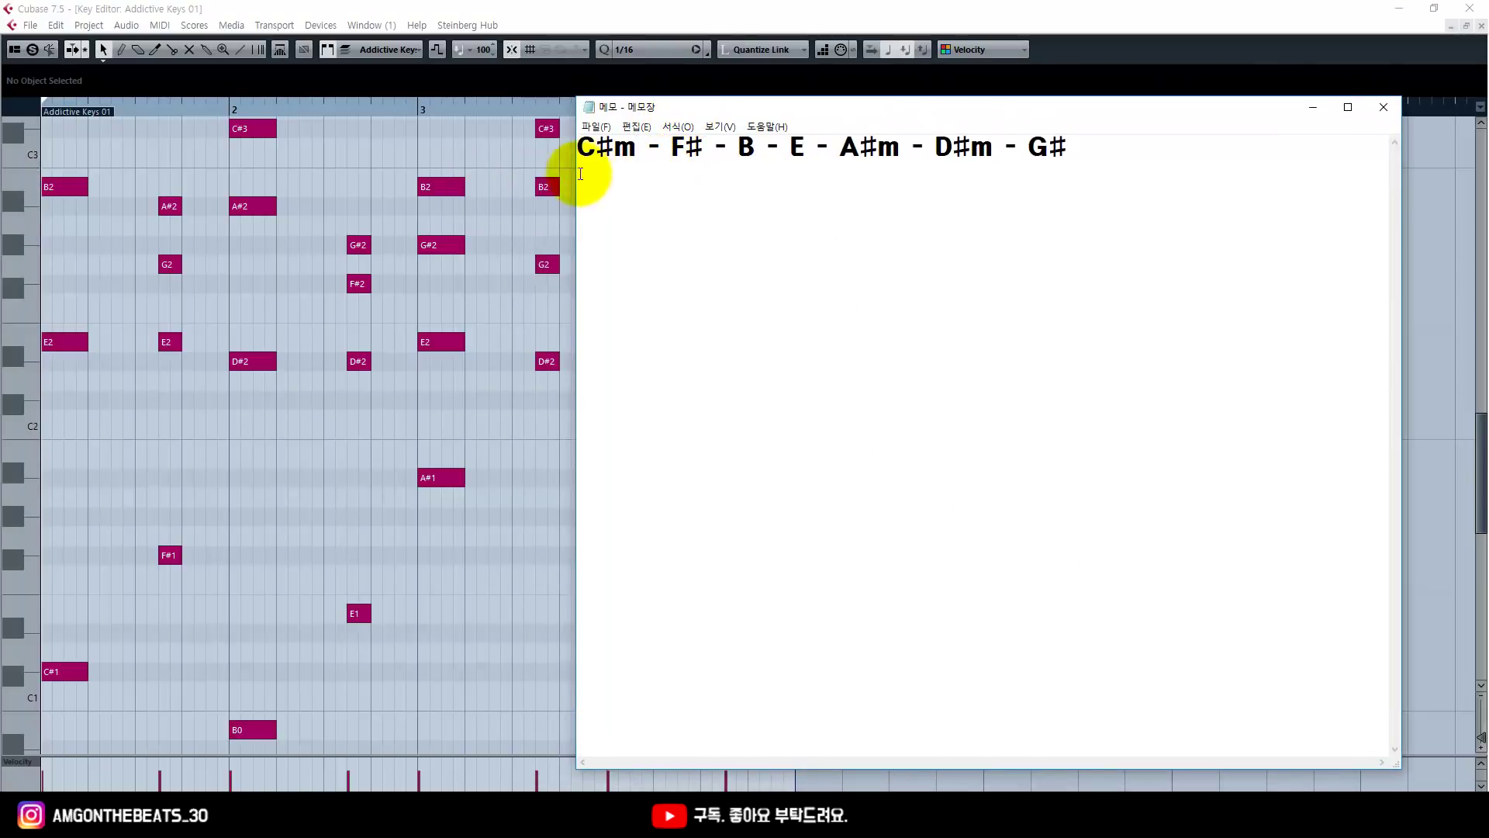
pyautogui.moveTo(582, 149); pyautogui.dragTo(1154, 166)
pyautogui.click(1148, 169)
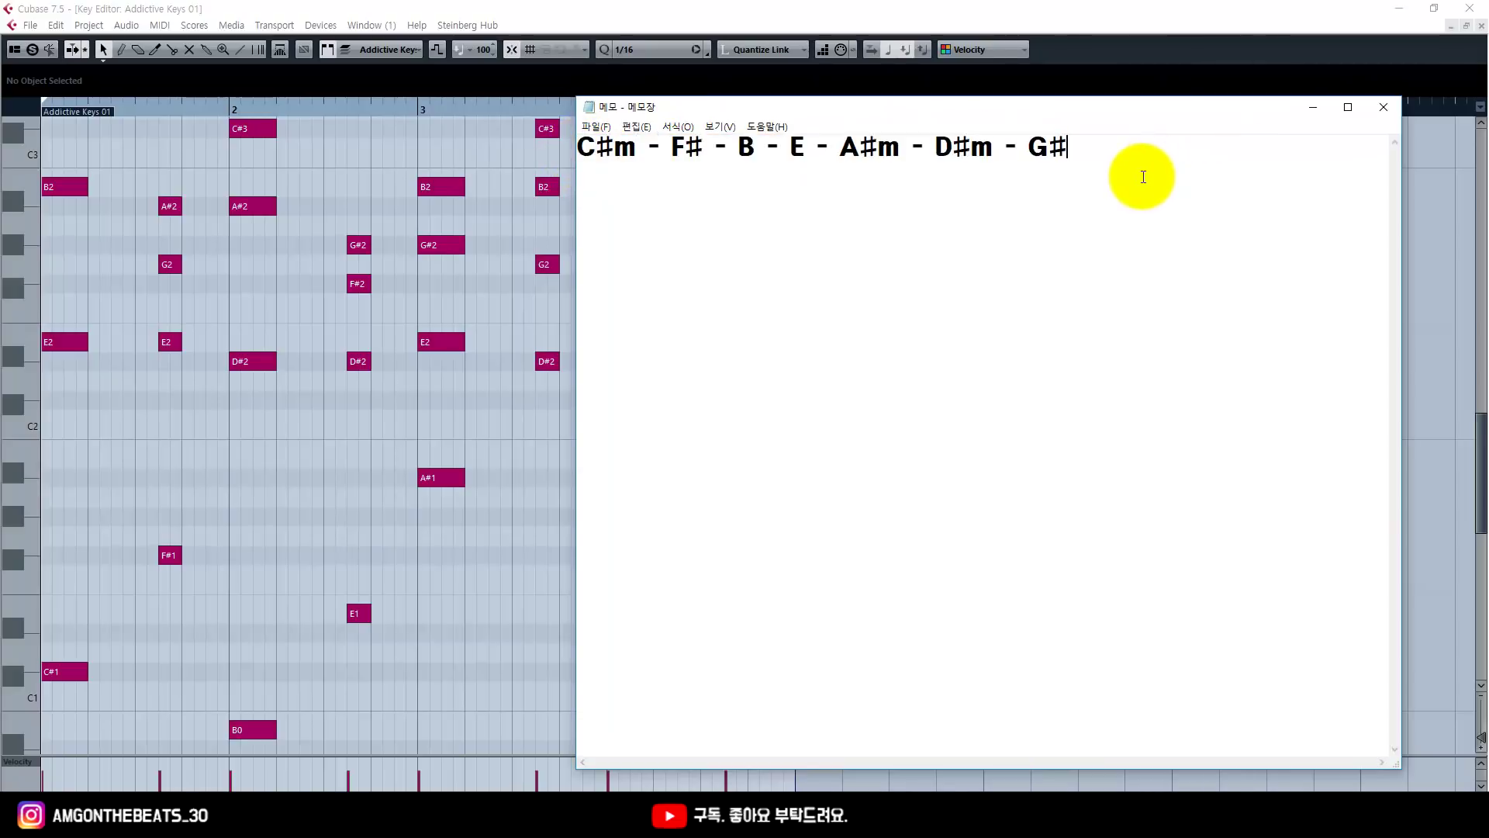
# Return to the Key Editor and select the first chord's C#1, E2, B2, D#3 and G#3 notes
pyautogui.click(732, 4)
pyautogui.press('h')
pyautogui.press('h')
pyautogui.press('h')
pyautogui.press('g')
pyautogui.scroll(-1, 373, 587)
pyautogui.click(94, 543)
pyautogui.scroll(2, 124, 529)
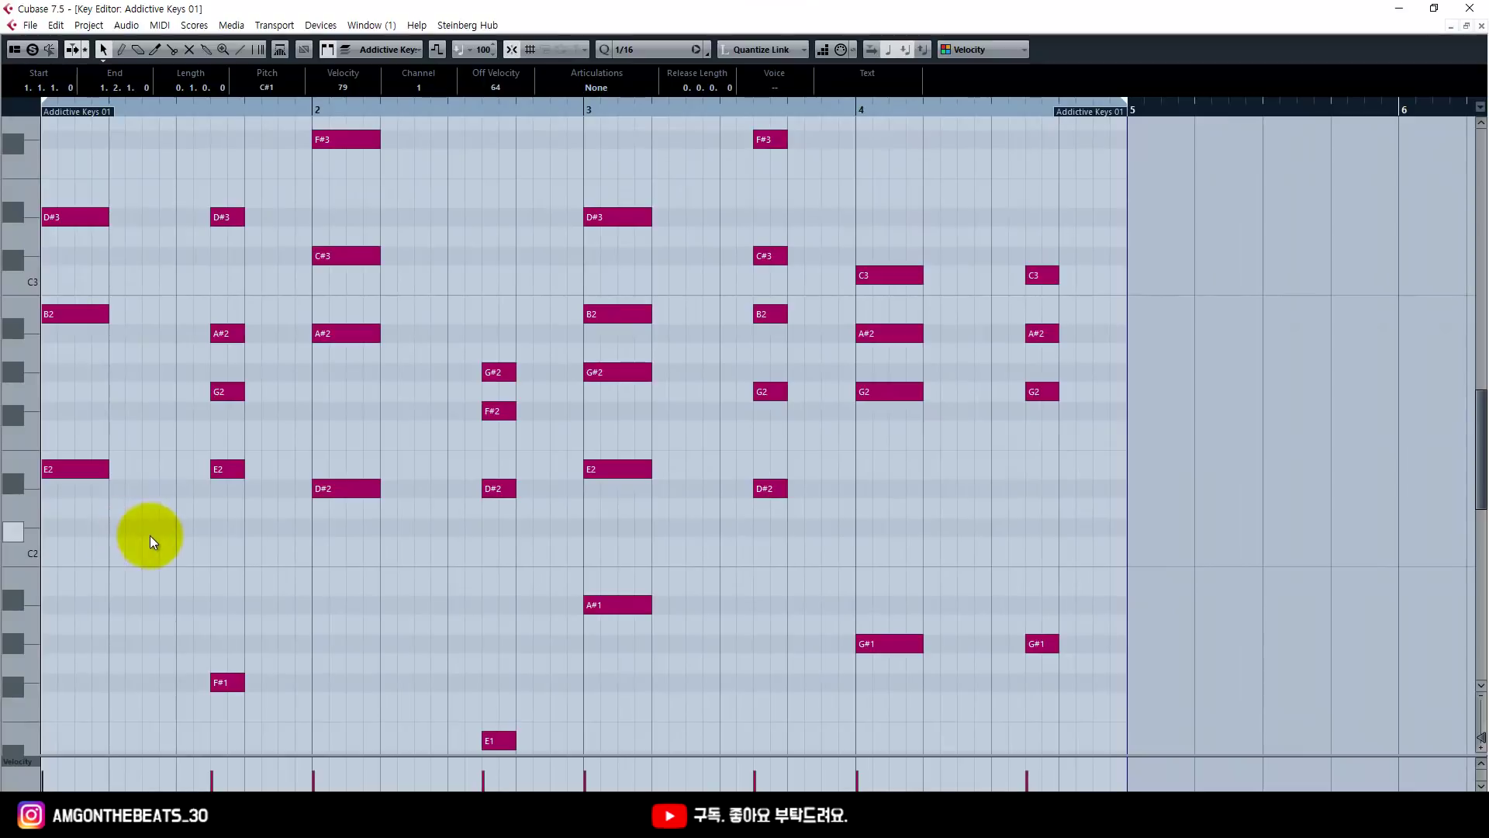
pyautogui.keyDown('shift'); pyautogui.click(99, 468); pyautogui.keyUp('shift')
pyautogui.keyDown('shift'); pyautogui.click(96, 218); pyautogui.keyUp('shift')
pyautogui.scroll(2, 156, 264)
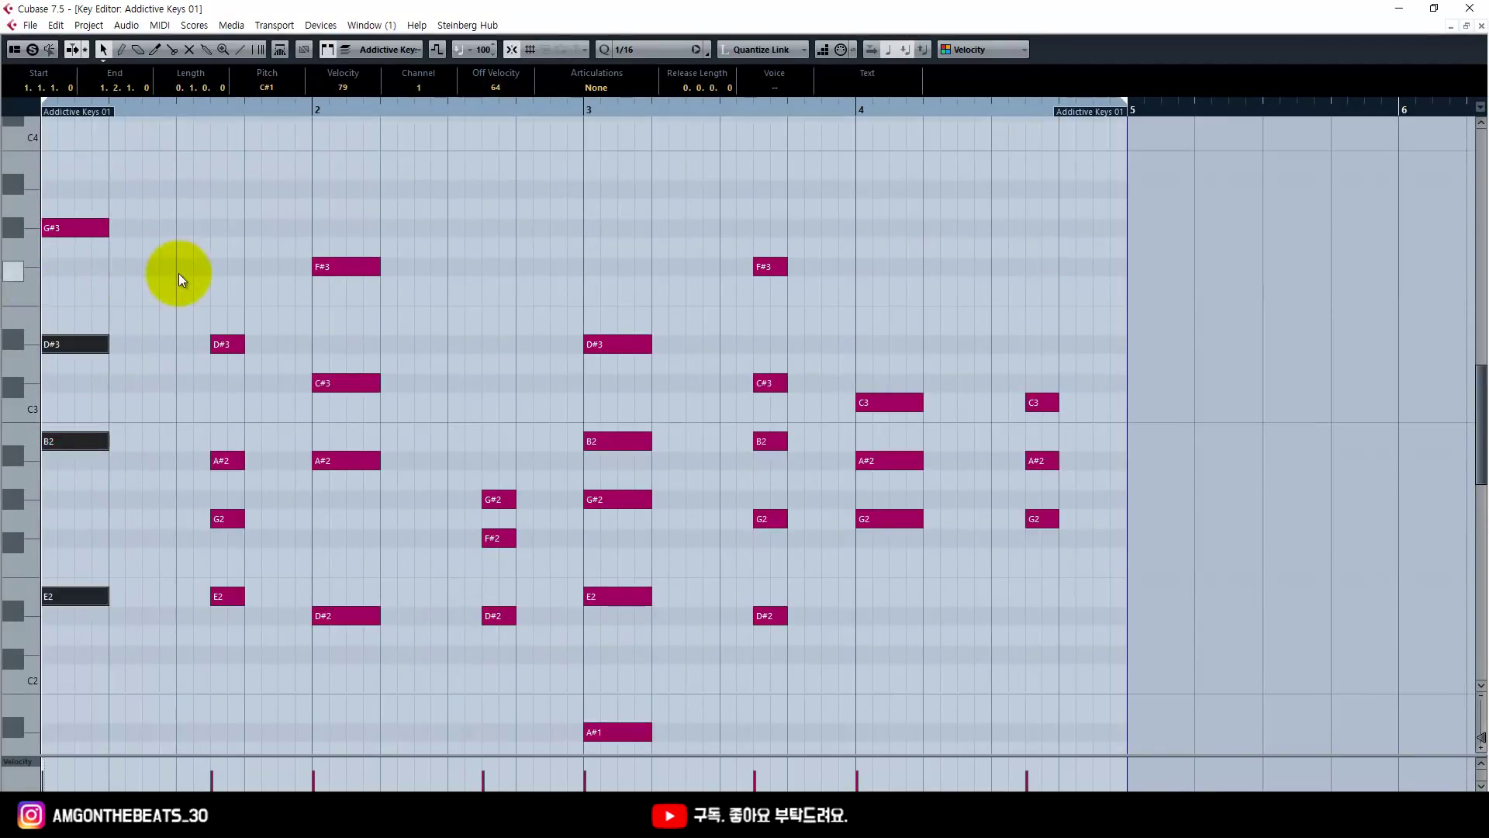
pyautogui.keyDown('shift'); pyautogui.click(96, 227); pyautogui.keyUp('shift')
pyautogui.scroll(-4, 185, 403)
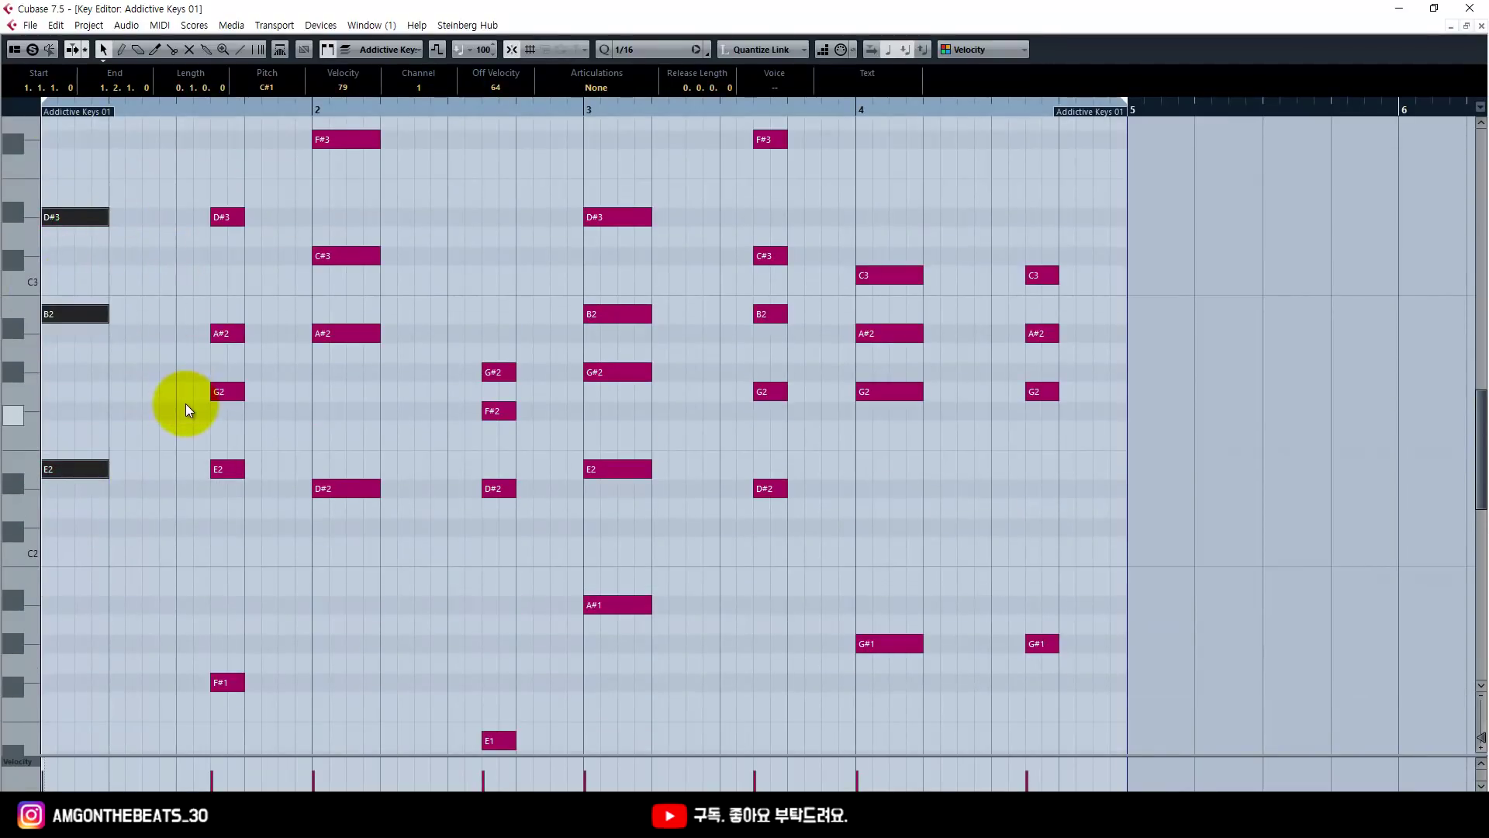
# Examine the selected notes of the first chord from the C#1 root up to G#3
pyautogui.click(262, 815)
pyautogui.click(283, 7)
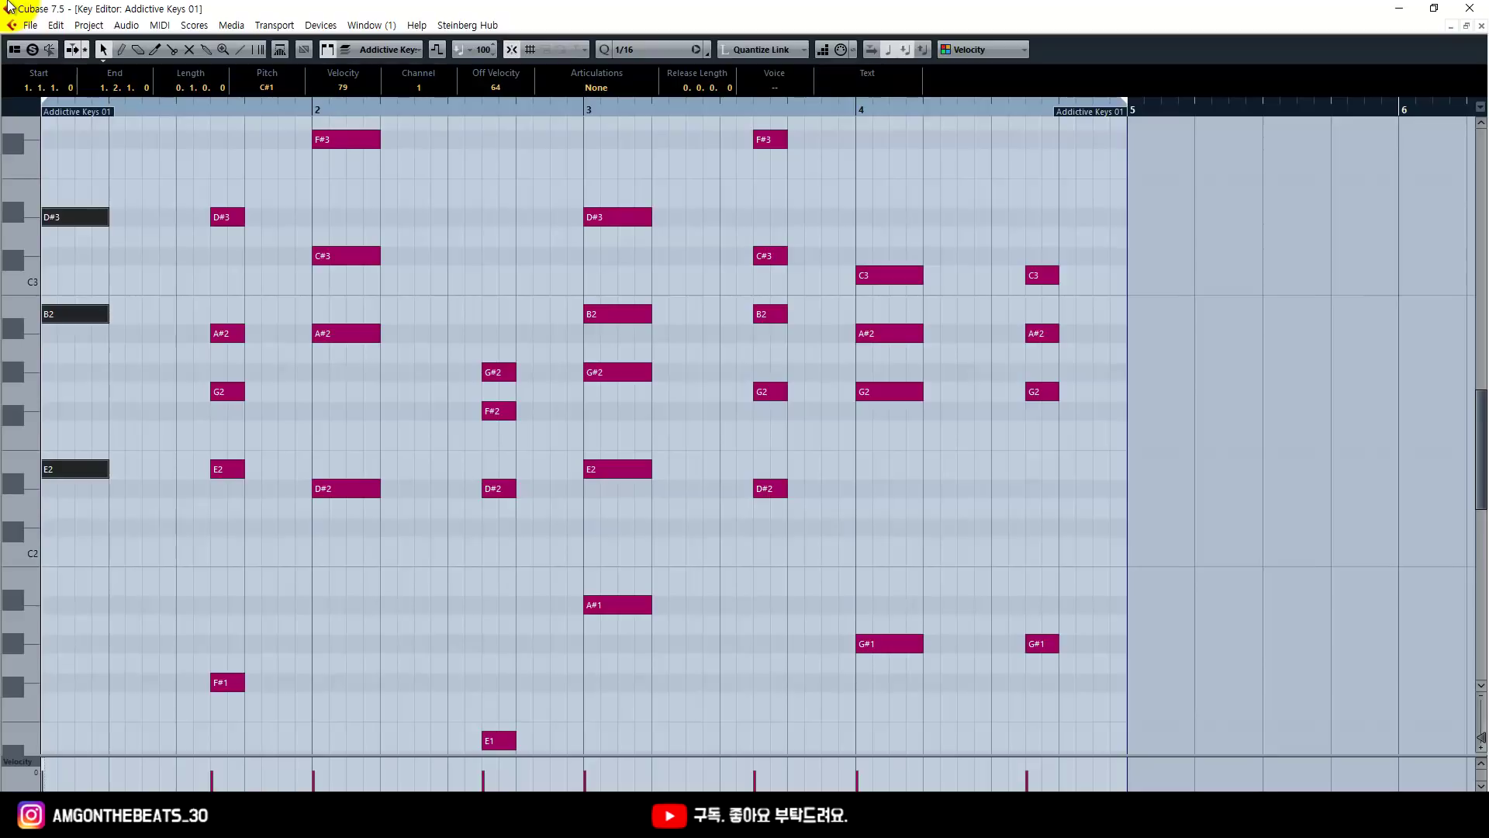
pyautogui.scroll(-4, 109, 658)
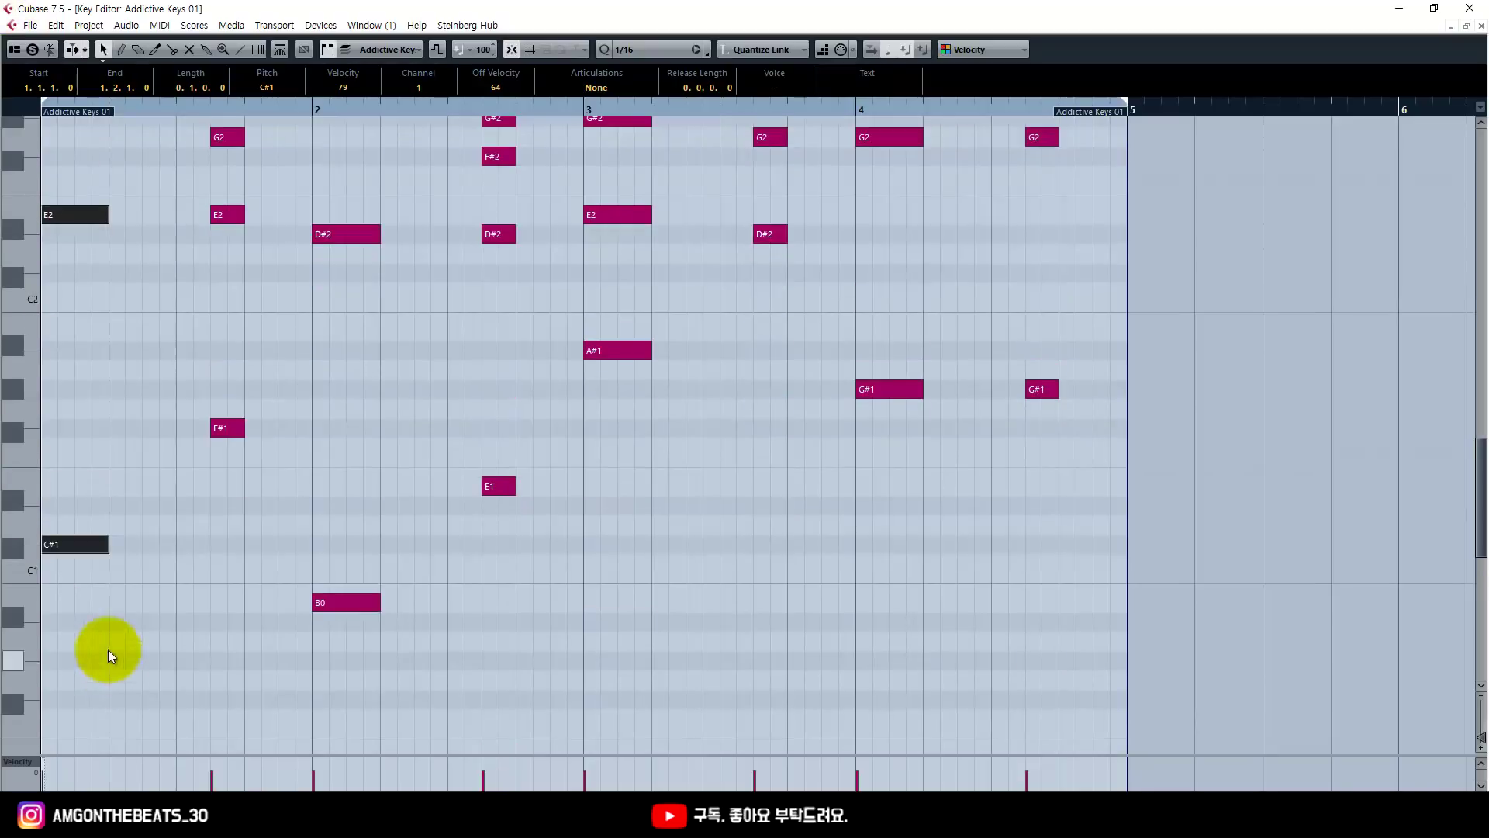
pyautogui.scroll(4, 71, 543)
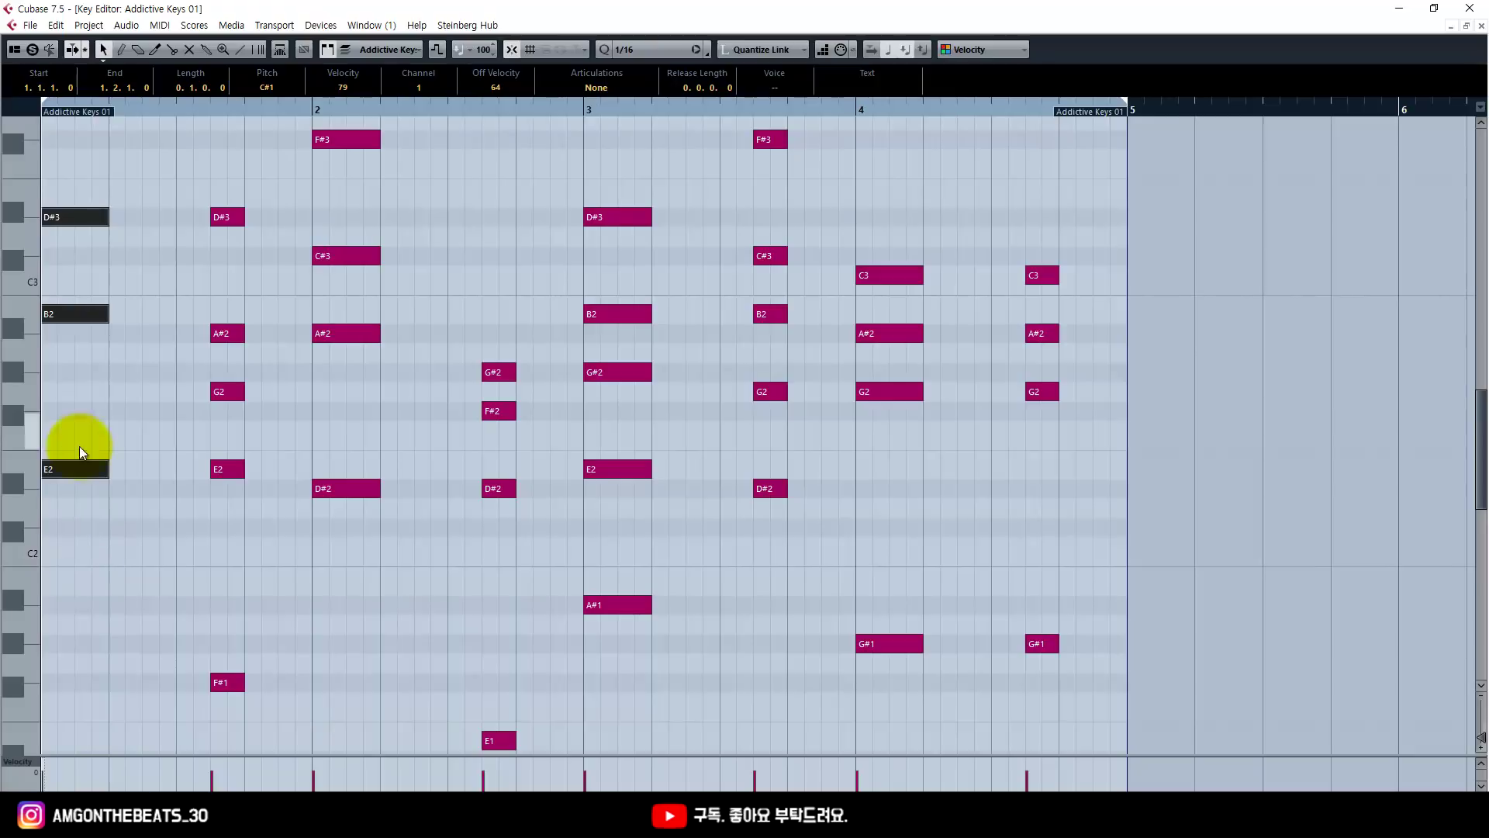
pyautogui.scroll(4, 100, 408)
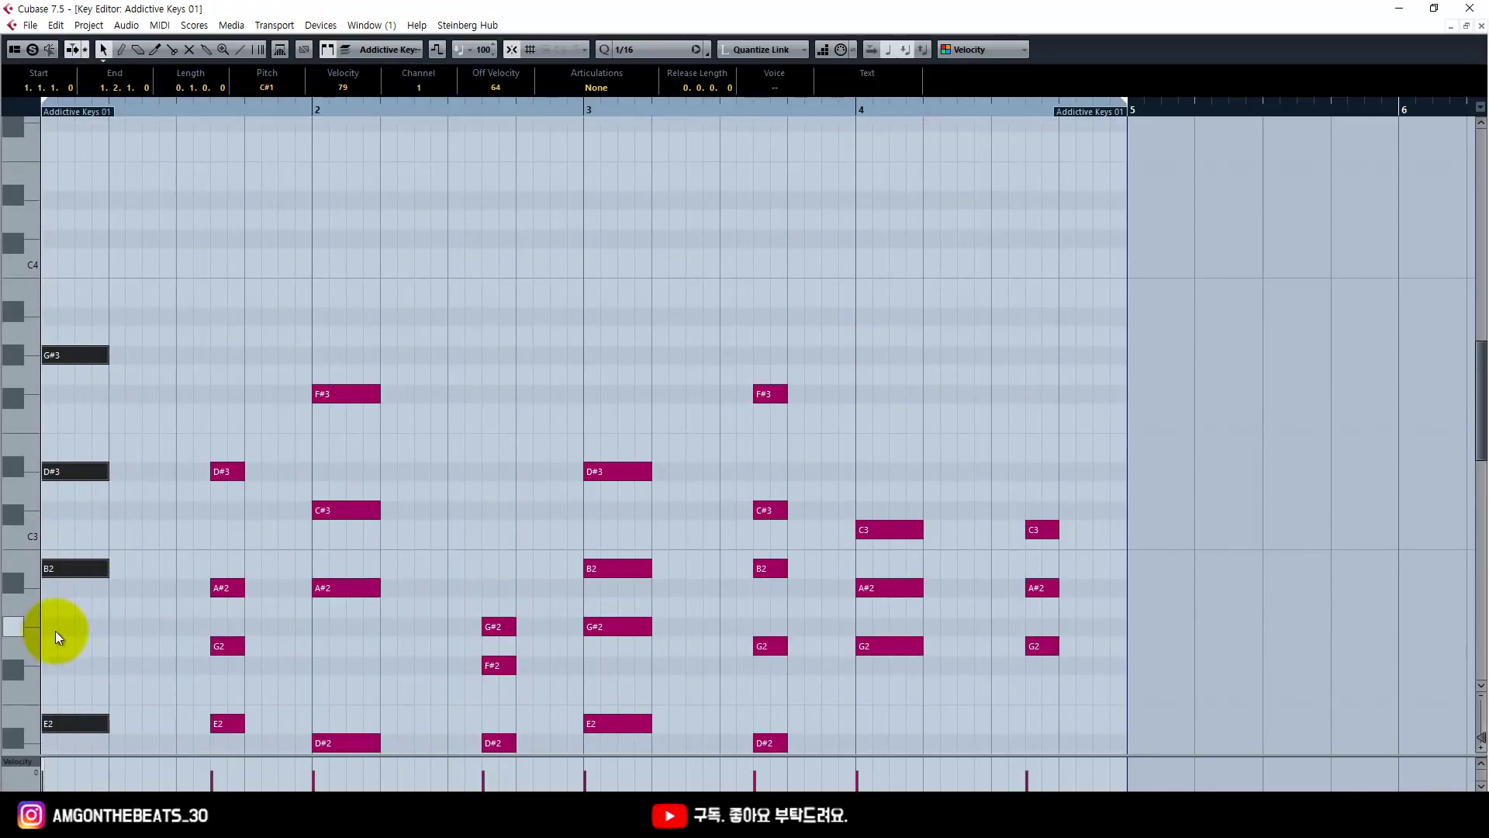
# Transpose the first chord's G#3 note down an octave to G#2, and return it to G#3
pyautogui.click(74, 632)
pyautogui.moveTo(155, 374); pyautogui.dragTo(52, 314)
pyautogui.hotkey('shift', 'Down')
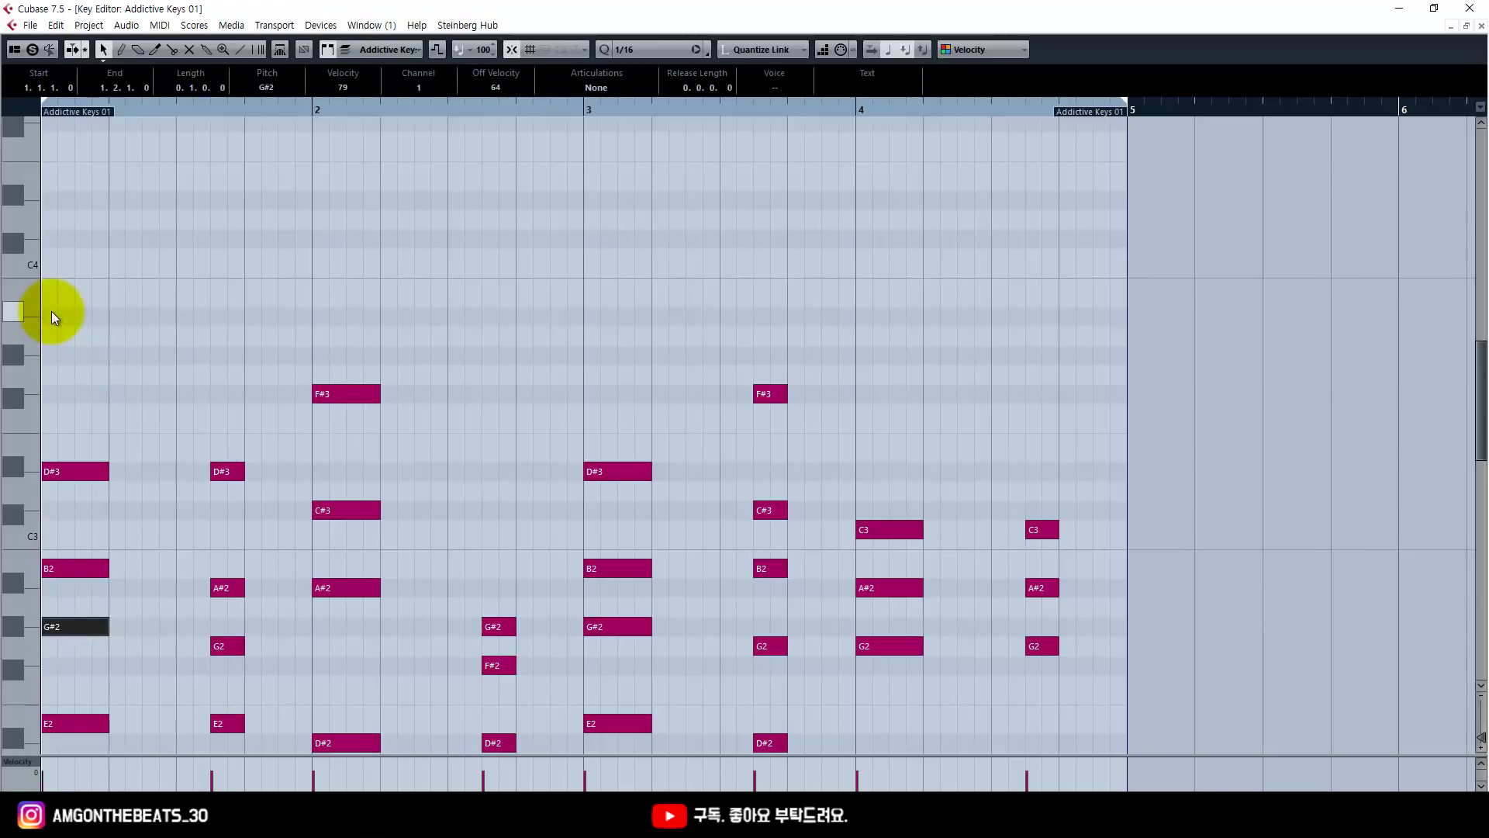
pyautogui.scroll(-3, 13, 336)
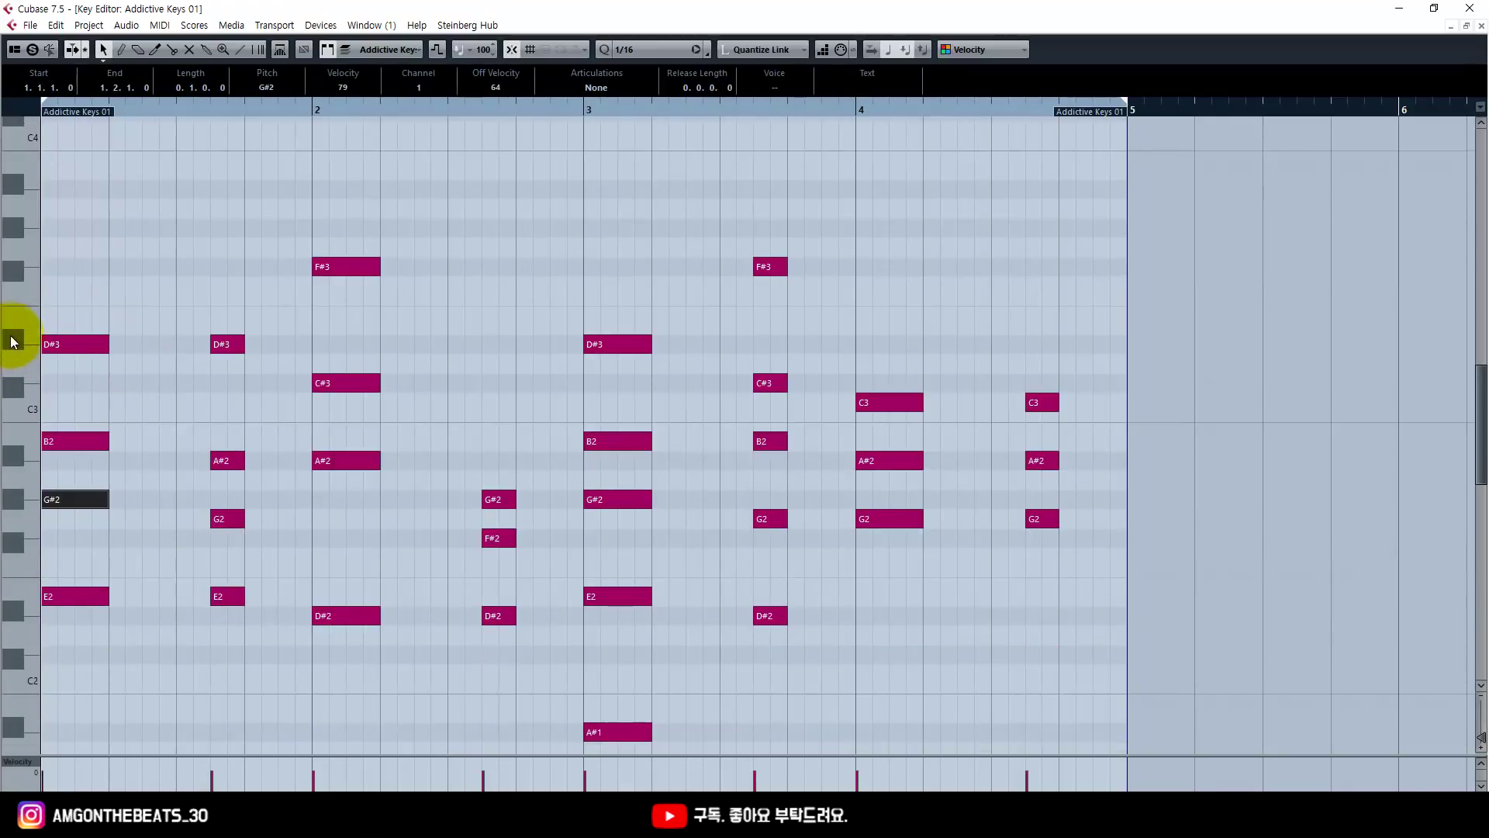
pyautogui.hotkey('shift', 'Up')
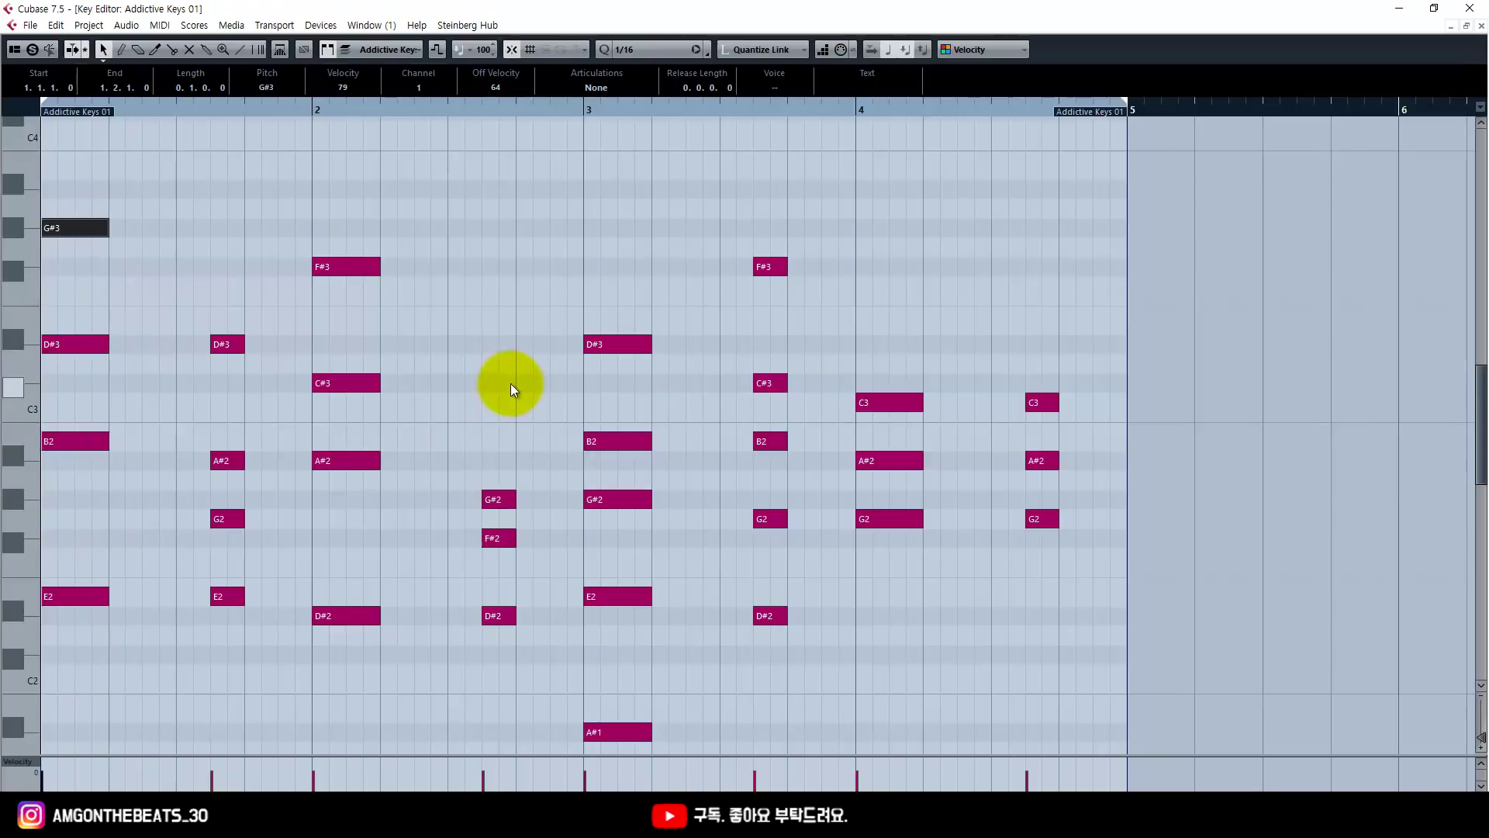
# Deselect the note, handwrite the chord degrees 1, 3, 5, 7 and 9 above the notes, and underline them
pyautogui.click(475, 339)
pyautogui.moveTo(434, 140); pyautogui.dragTo(432, 243)
pyautogui.moveTo(489, 144); pyautogui.dragTo(521, 235)
pyautogui.moveTo(615, 149); pyautogui.dragTo(584, 240)
pyautogui.moveTo(589, 190)
pyautogui.mouseDown()
pyautogui.moveTo(655, 184)
pyautogui.moveTo(688, 237)
pyautogui.moveTo(743, 276)
pyautogui.mouseUp()
pyautogui.moveTo(406, 270); pyautogui.dragTo(463, 271)
pyautogui.moveTo(490, 270); pyautogui.dragTo(610, 274)
pyautogui.moveTo(641, 270); pyautogui.dragTo(647, 270)
# Draw arrows from the middle degree outward to both ends, mark the first chord's notes, and clear the drawing
pyautogui.moveTo(746, 286)
pyautogui.mouseDown()
pyautogui.moveTo(680, 286)
pyautogui.moveTo(572, 207)
pyautogui.moveTo(599, 220)
pyautogui.moveTo(831, 166)
pyautogui.mouseUp()
pyautogui.moveTo(830, 140)
pyautogui.mouseDown()
pyautogui.moveTo(839, 186)
pyautogui.moveTo(789, 186)
pyautogui.mouseUp()
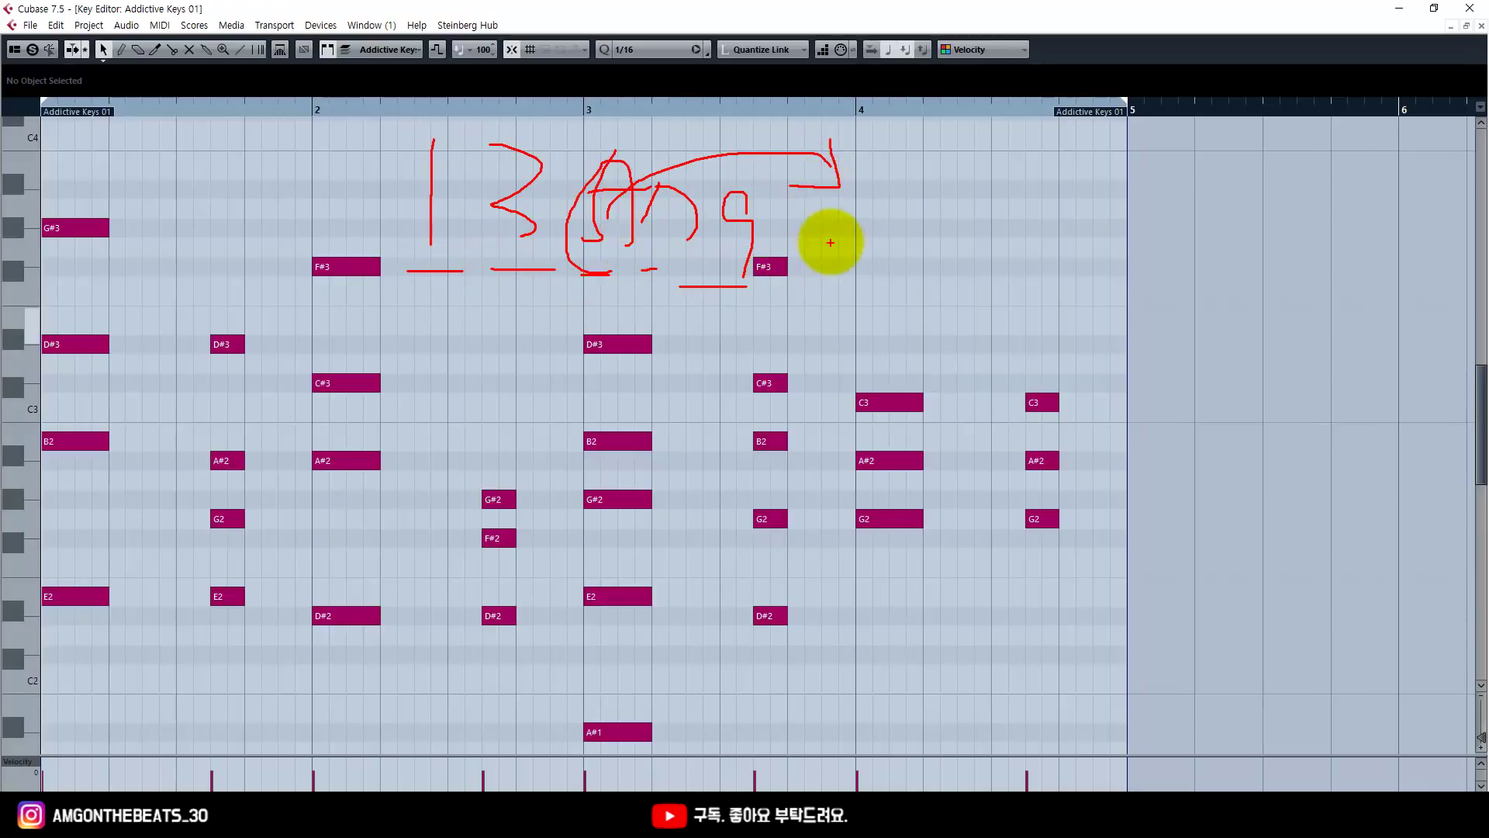
pyautogui.moveTo(614, 177)
pyautogui.mouseDown()
pyautogui.moveTo(482, 122)
pyautogui.moveTo(324, 142)
pyautogui.moveTo(383, 150)
pyautogui.mouseUp()
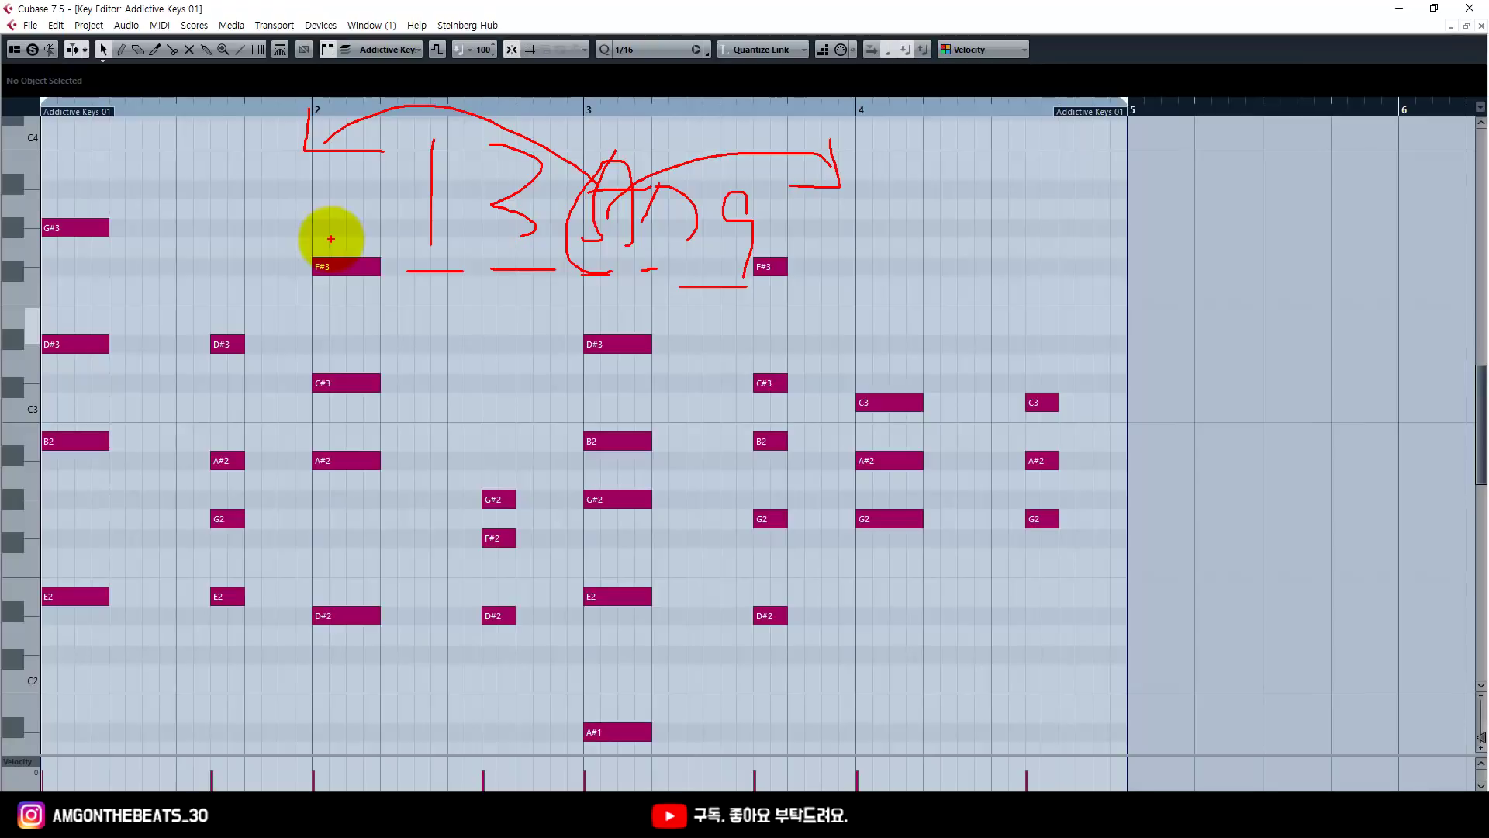
pyautogui.moveTo(588, 233)
pyautogui.mouseDown()
pyautogui.moveTo(665, 166)
pyautogui.moveTo(849, 165)
pyautogui.moveTo(824, 133)
pyautogui.mouseUp()
pyautogui.moveTo(93, 525)
pyautogui.mouseDown()
pyautogui.moveTo(41, 509)
pyautogui.moveTo(124, 515)
pyautogui.moveTo(91, 510)
pyautogui.moveTo(148, 371)
pyautogui.moveTo(93, 235)
pyautogui.moveTo(93, 252)
pyautogui.moveTo(129, 233)
pyautogui.mouseUp()
pyautogui.press('Escape')
# Select the second chord's F#1 root, highlight F# in the chord memo, and return to the Key Editor
pyautogui.press('h')
pyautogui.press('h')
pyautogui.scroll(-5, 444, 459)
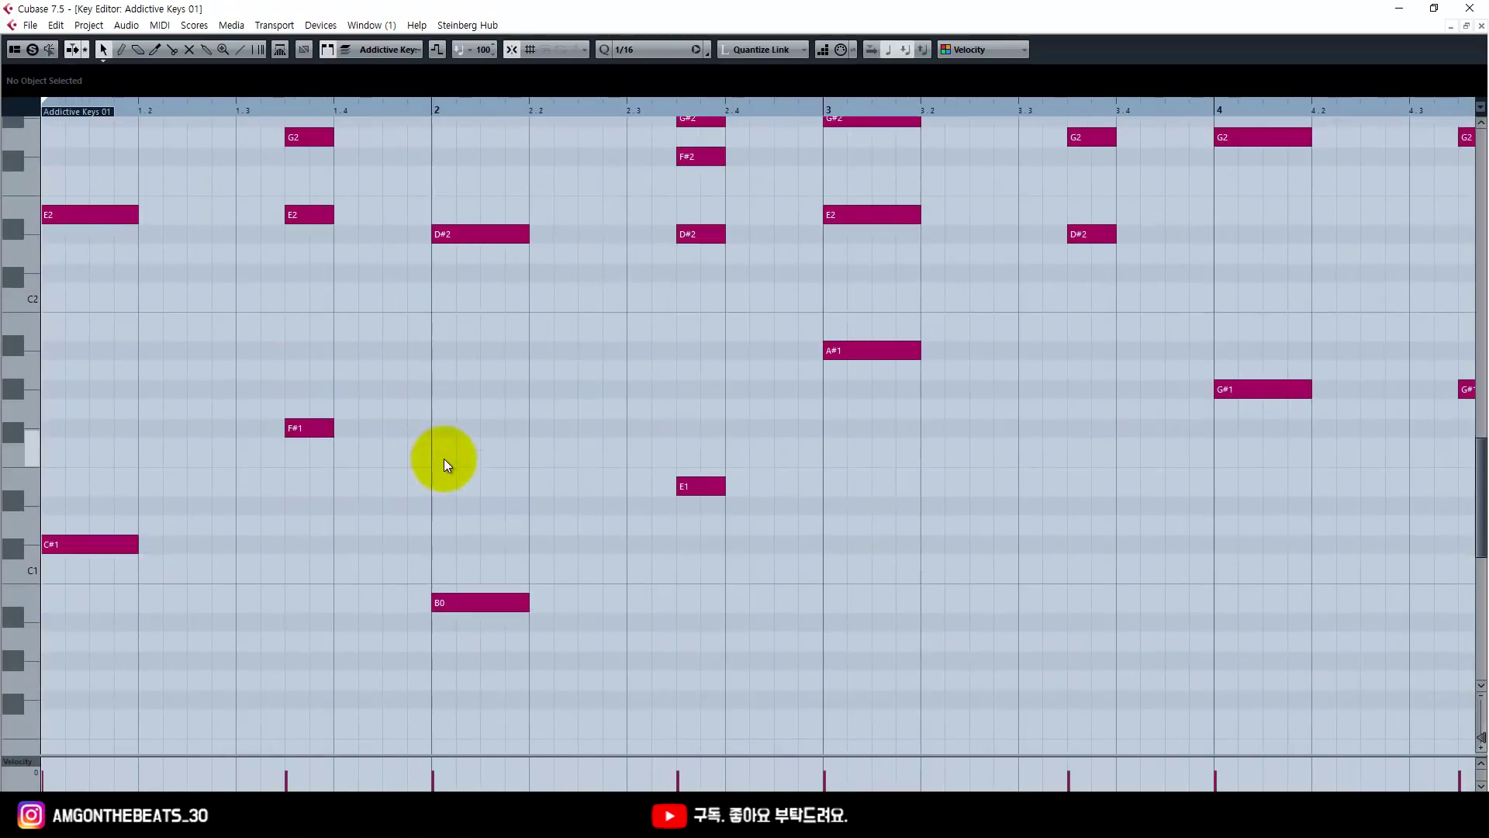
pyautogui.click(308, 427)
pyautogui.hotkey('alt', 'Tab')
pyautogui.doubleClick(687, 147)
pyautogui.click(403, 406)
# View the full range of the chords and select the F#1 root of the second chord
pyautogui.scroll(2, 402, 412)
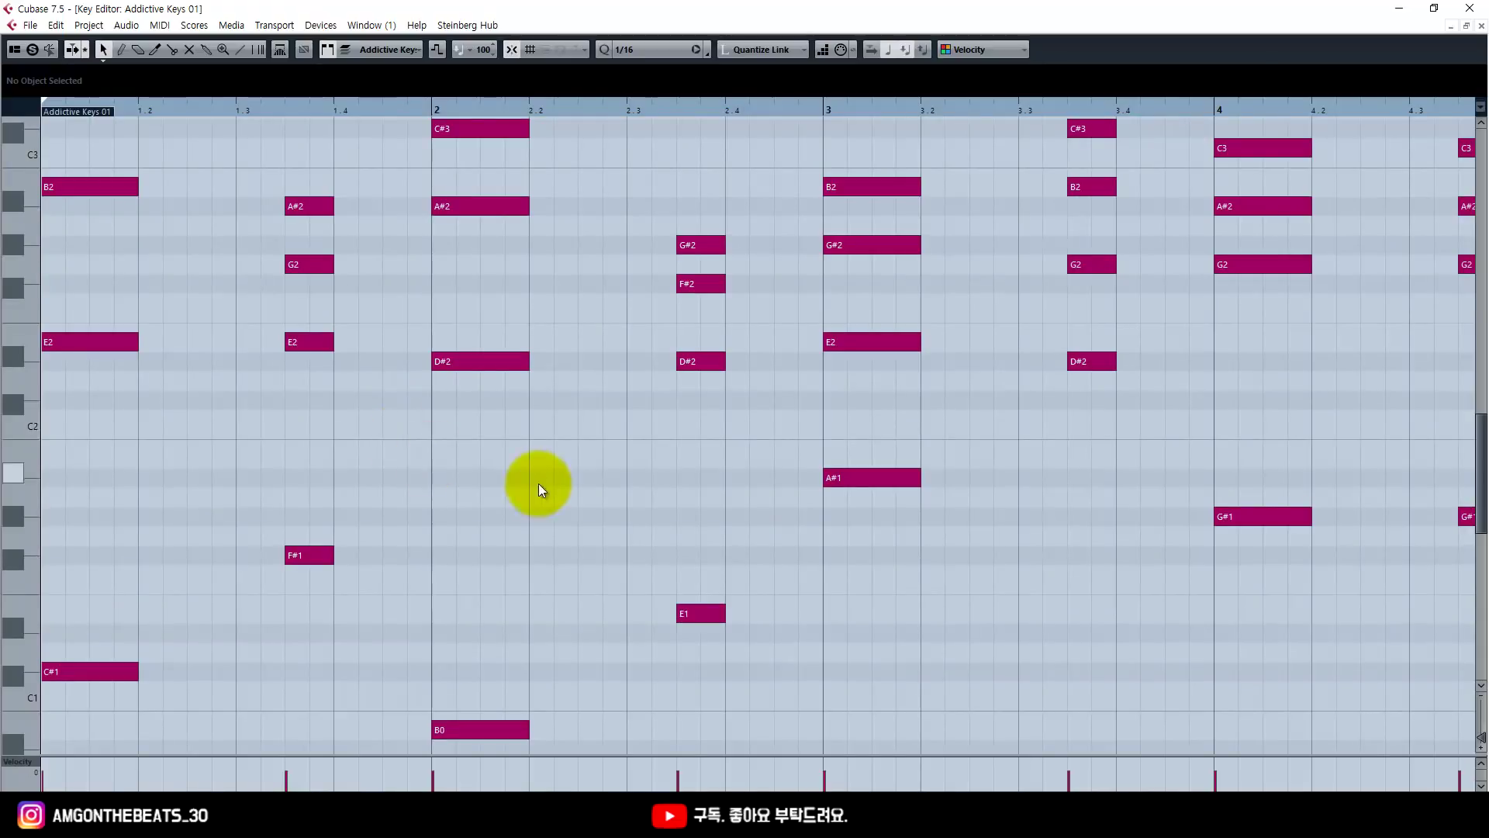
pyautogui.scroll(3, 535, 488)
pyautogui.scroll(3, 237, 434)
pyautogui.scroll(-3, 237, 434)
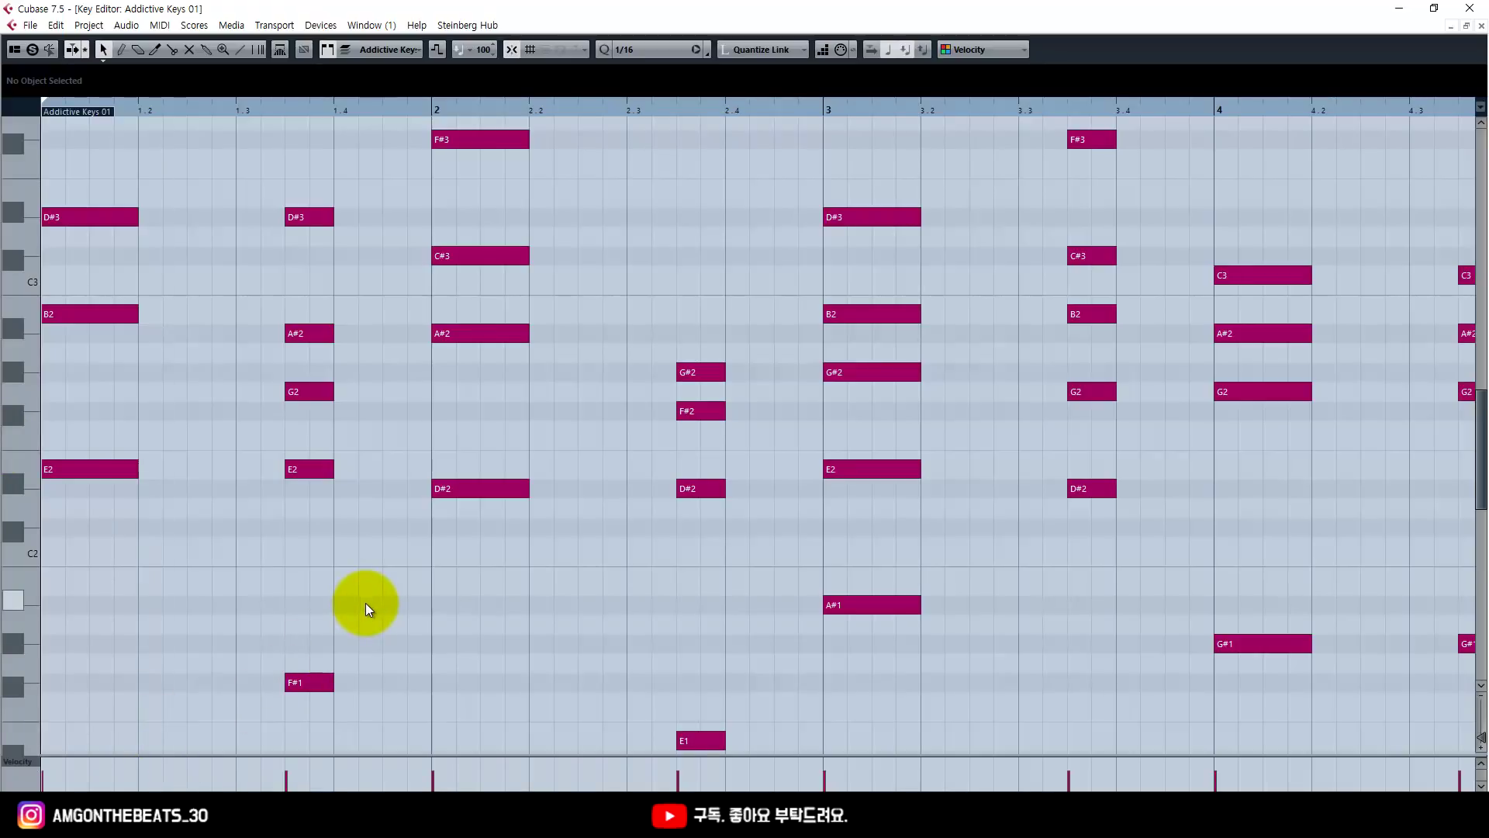
pyautogui.click(310, 682)
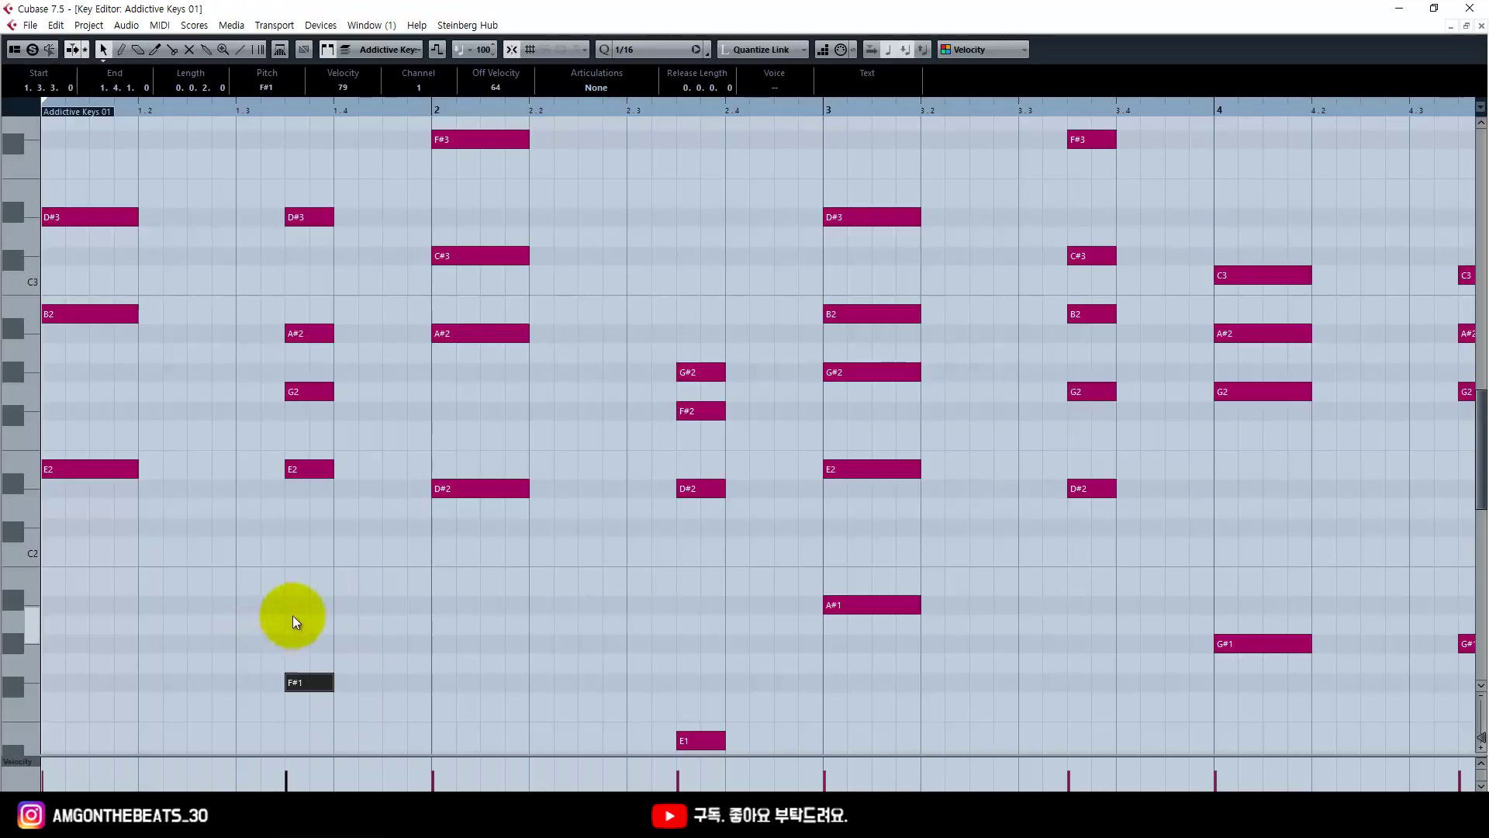
pyautogui.scroll(-2, 361, 696)
pyautogui.moveTo(359, 604); pyautogui.dragTo(280, 510)
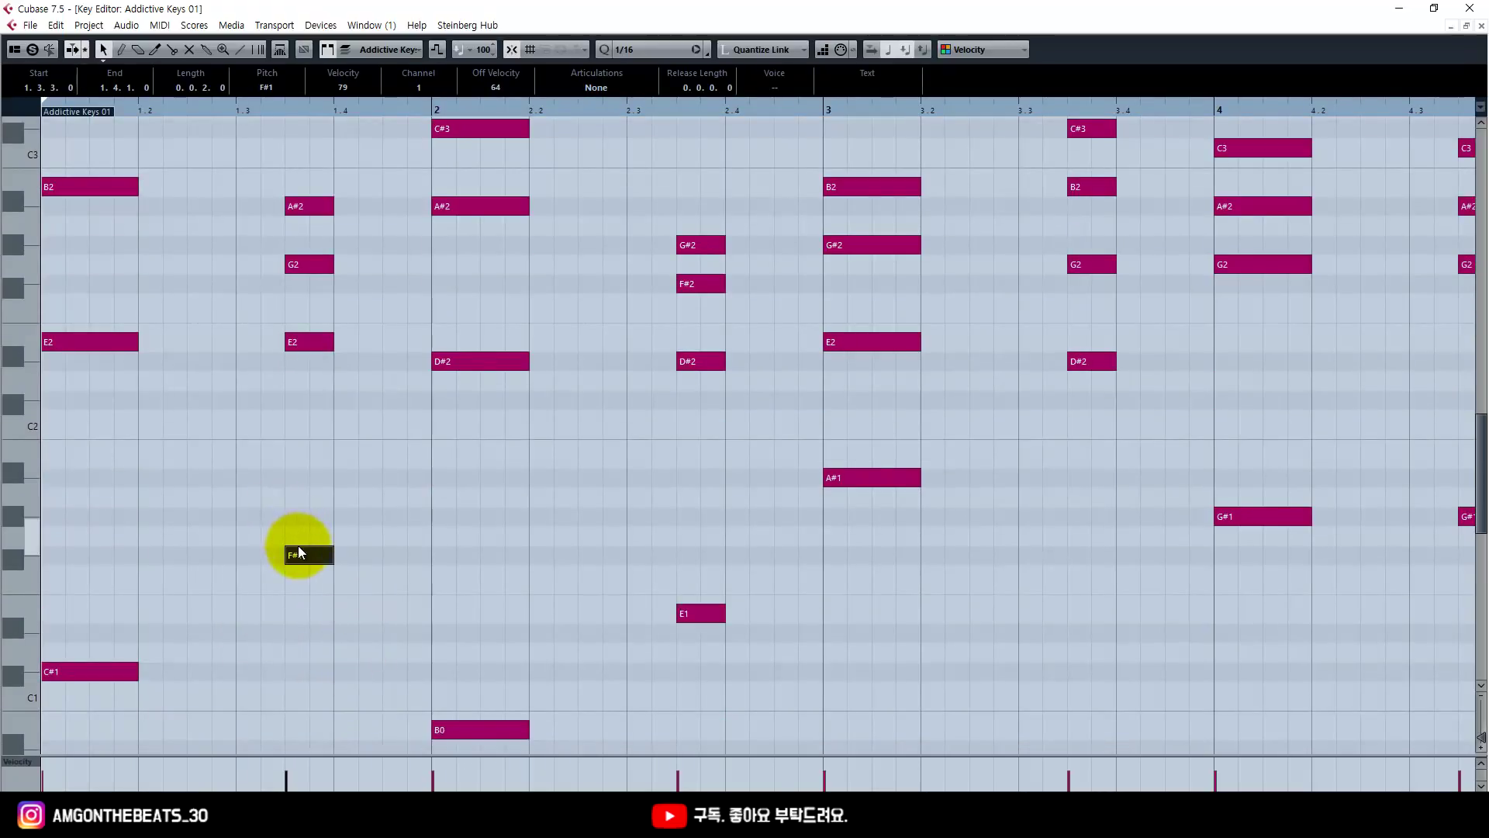
# Select the second chord's upper notes E2, G2, A#2 and D#3
pyautogui.scroll(2, 301, 551)
pyautogui.click(326, 560)
pyautogui.click(286, 464)
pyautogui.moveTo(365, 449); pyautogui.dragTo(276, 196)
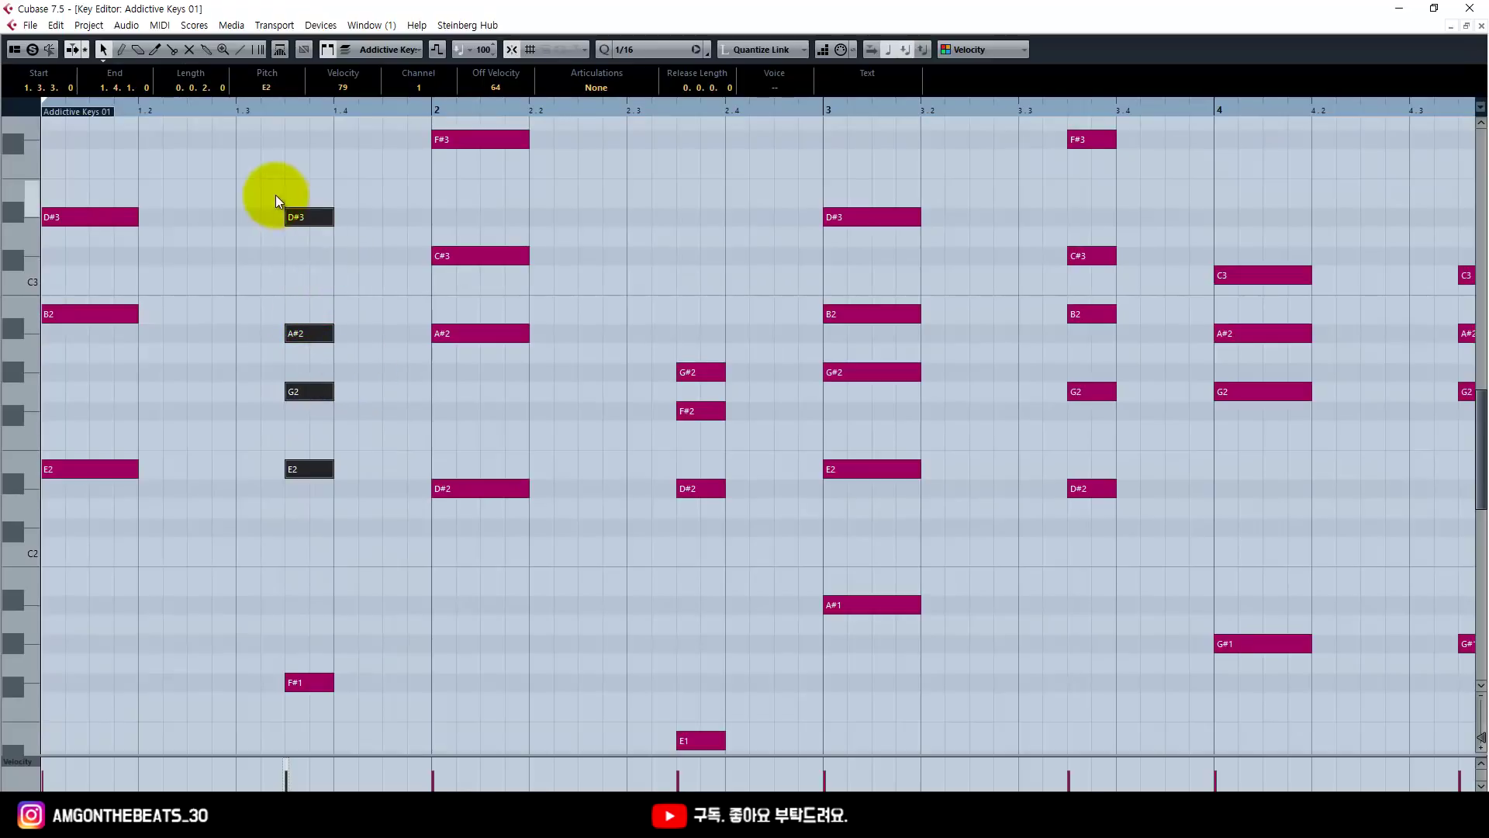
# Select the third chord's B0 root and double it an octave higher at B1
pyautogui.click(411, 423)
pyautogui.scroll(-3, 409, 439)
pyautogui.scroll(-6, 408, 450)
pyautogui.click(446, 471)
pyautogui.scroll(6, 505, 512)
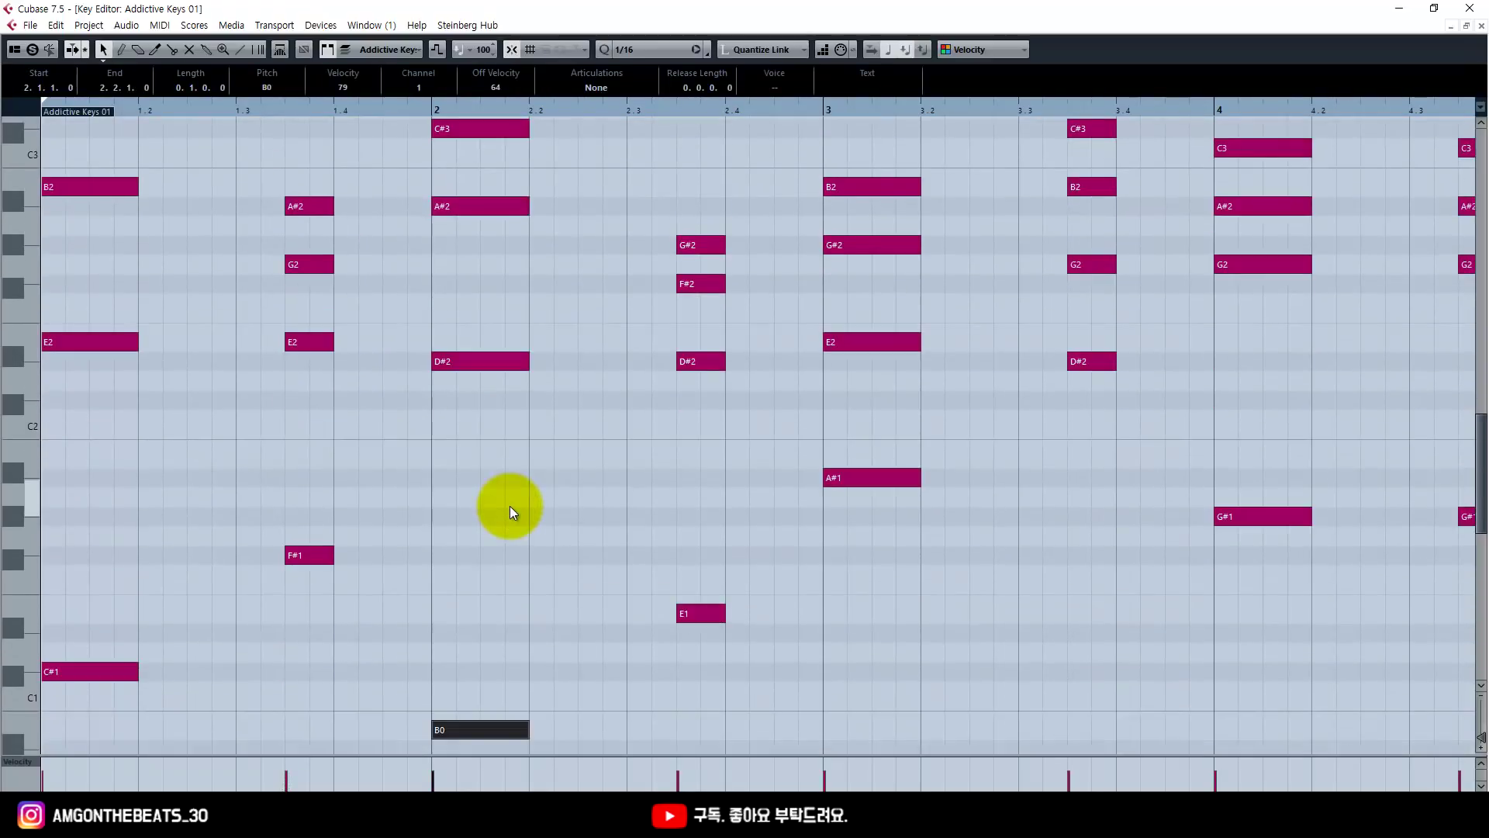
pyautogui.scroll(3, 510, 506)
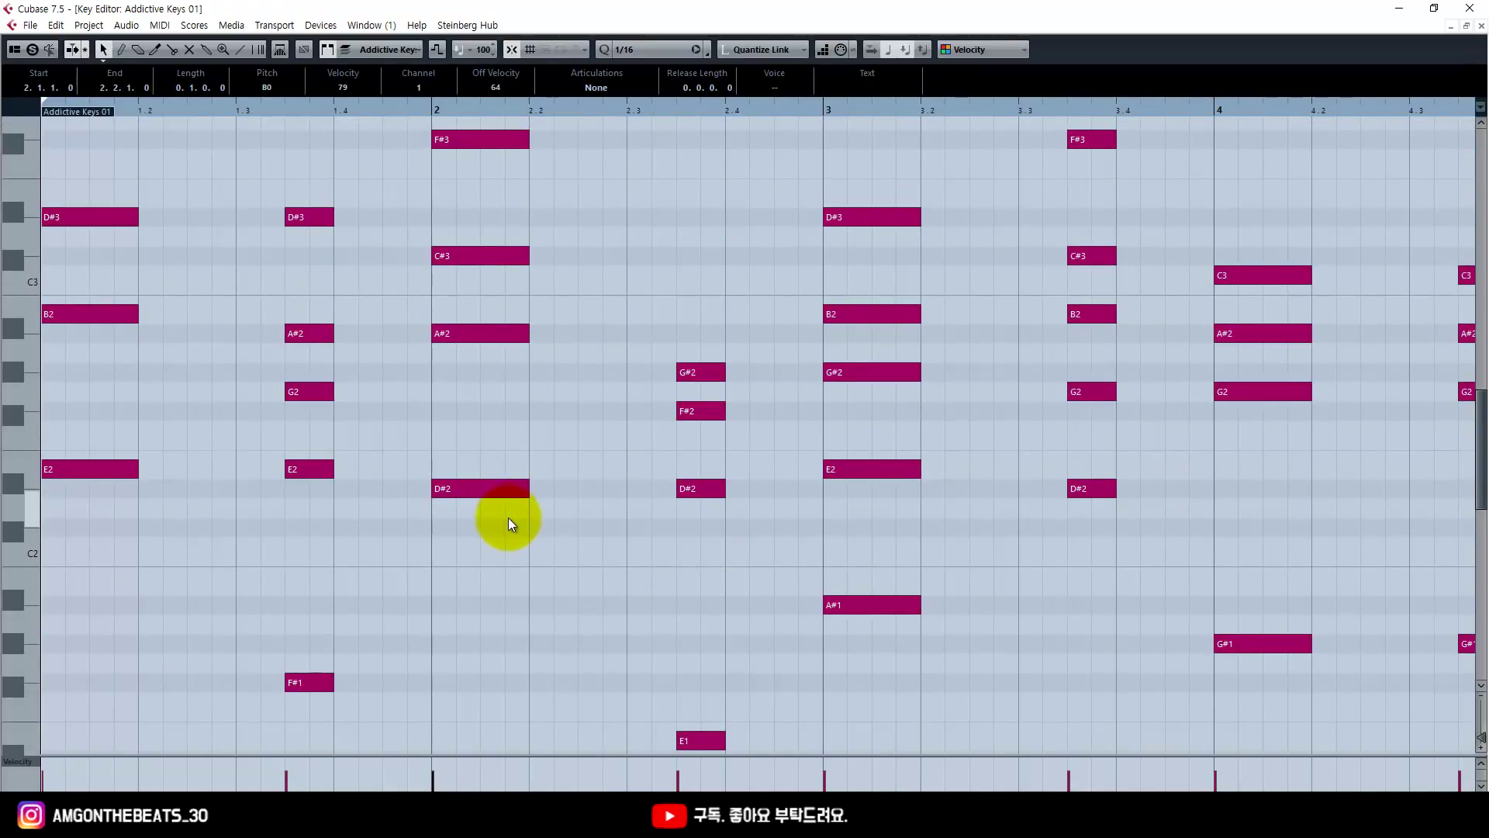
pyautogui.hotkey('shift', 'Up')
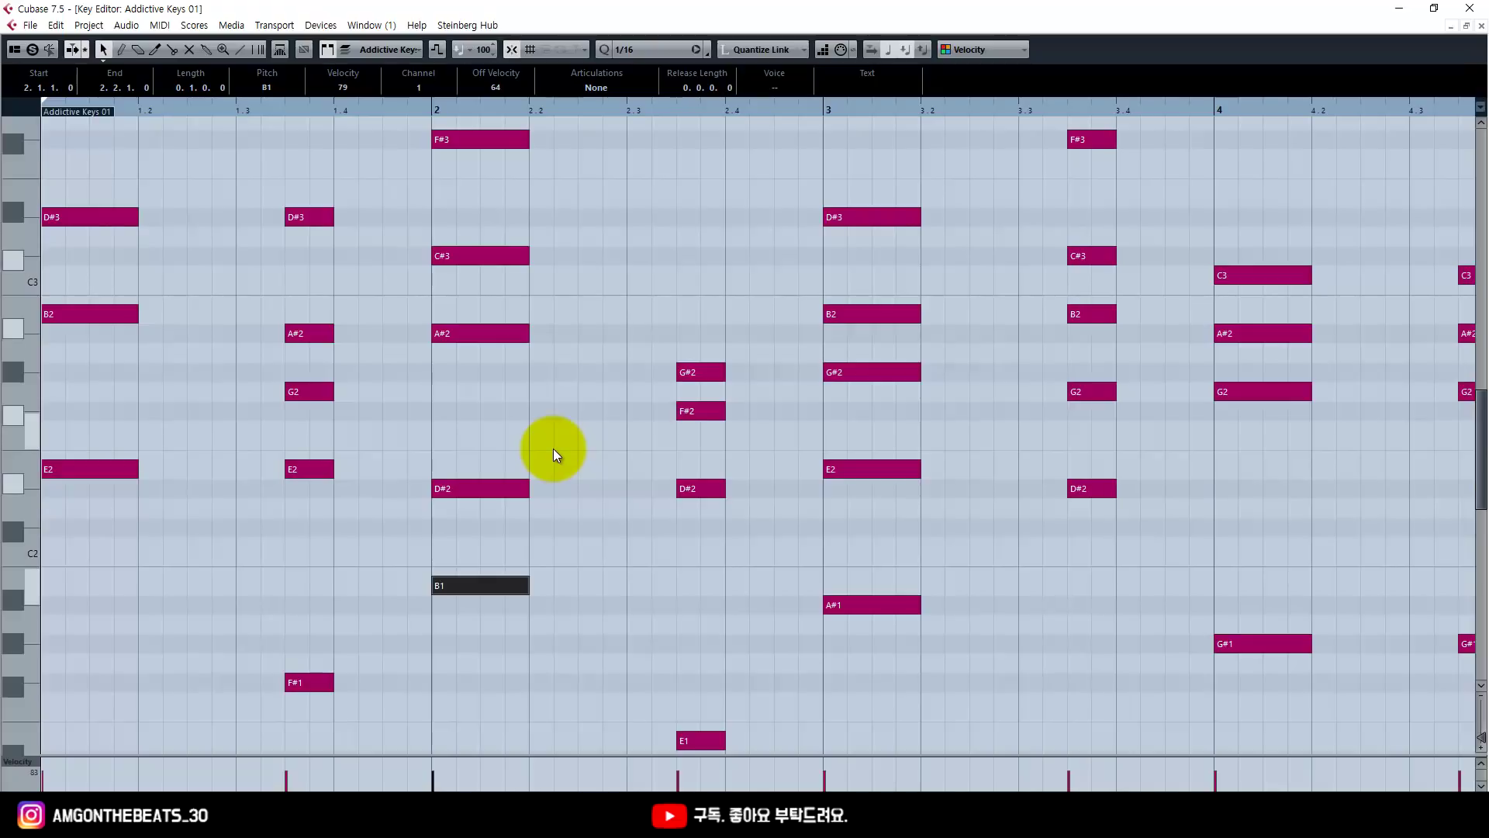
# Try lowering the third chord's top F#3 by an octave to F#2, select its A#2, and undo the move
pyautogui.click(454, 140)
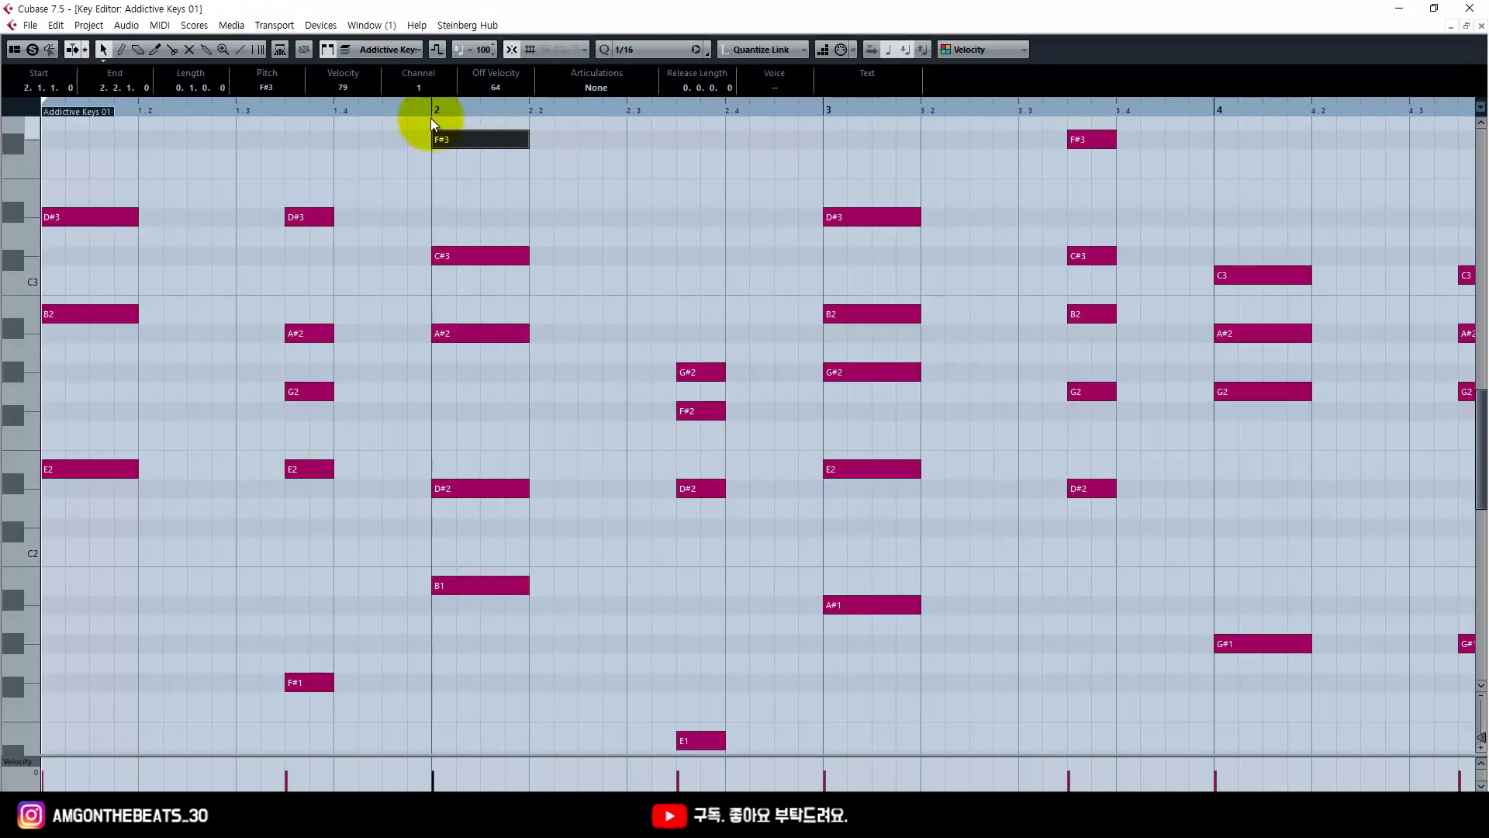
pyautogui.hotkey('shift', 'Down')
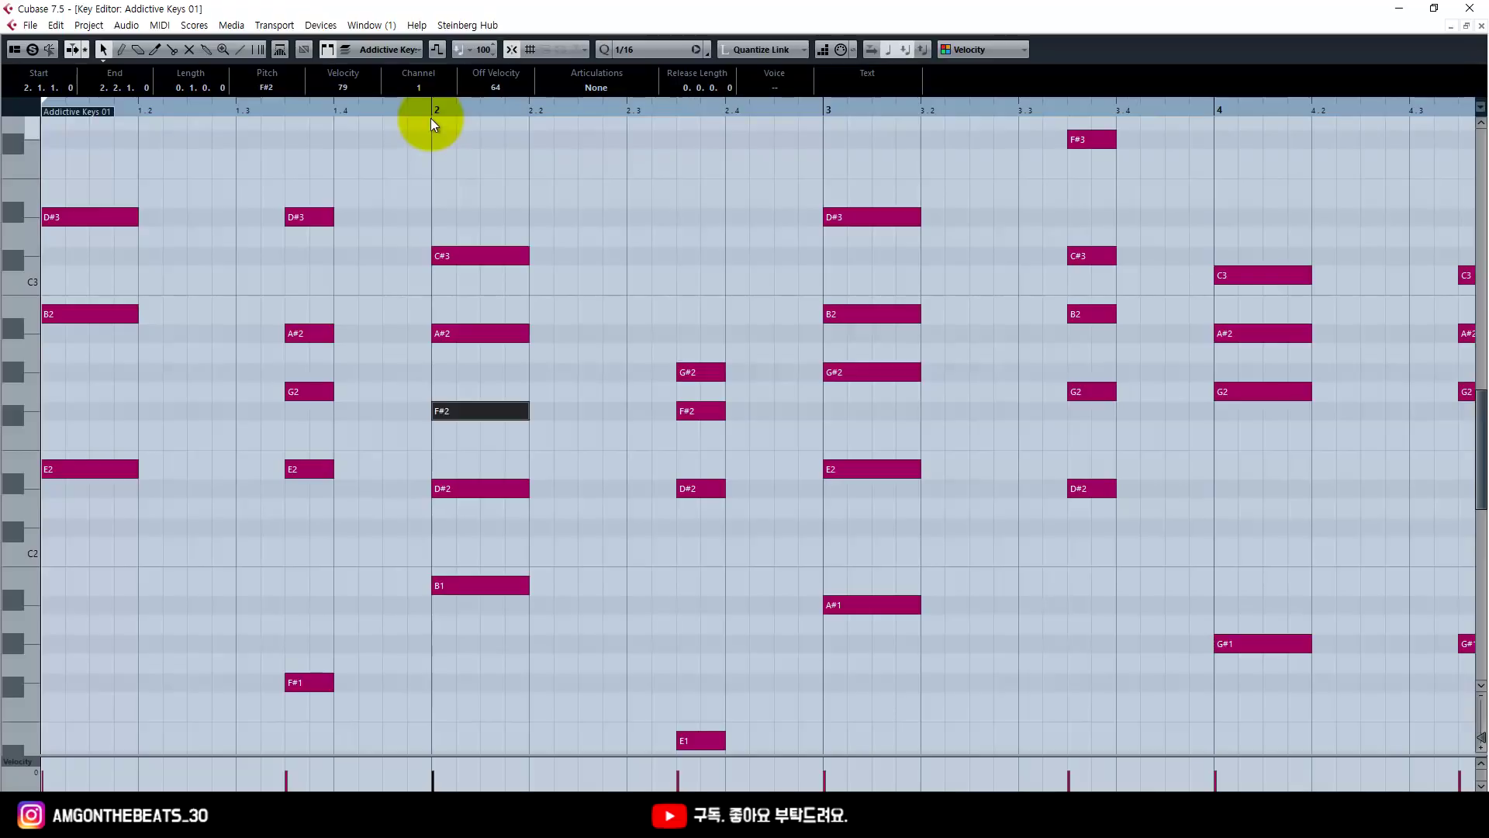
pyautogui.click(446, 334)
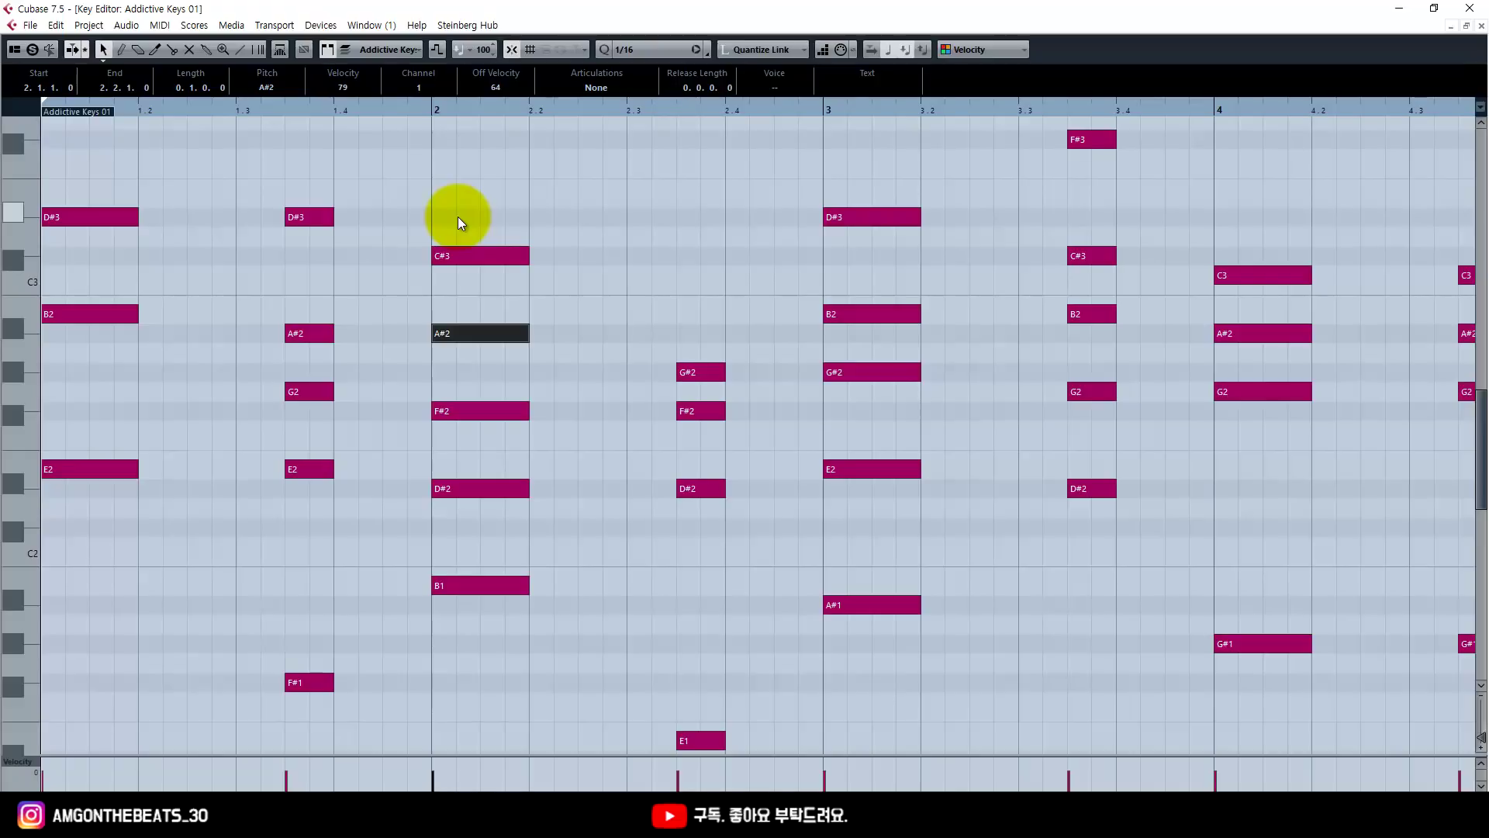
pyautogui.hotkey('ctrl', 'z')
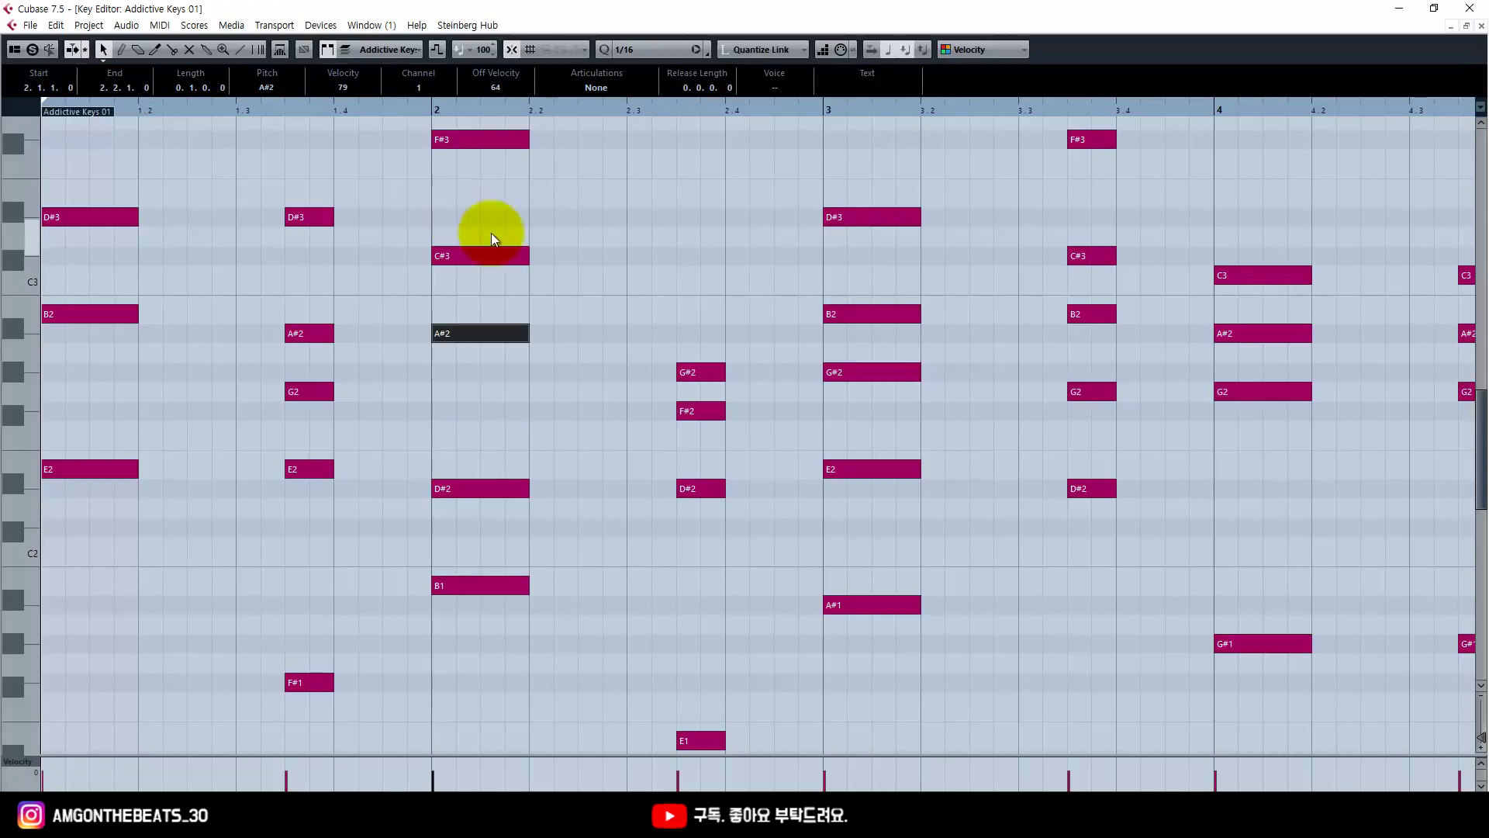
# Lower the third chord's top note to F#2 and the first chord's top note to G#2
pyautogui.scroll(2, 586, 385)
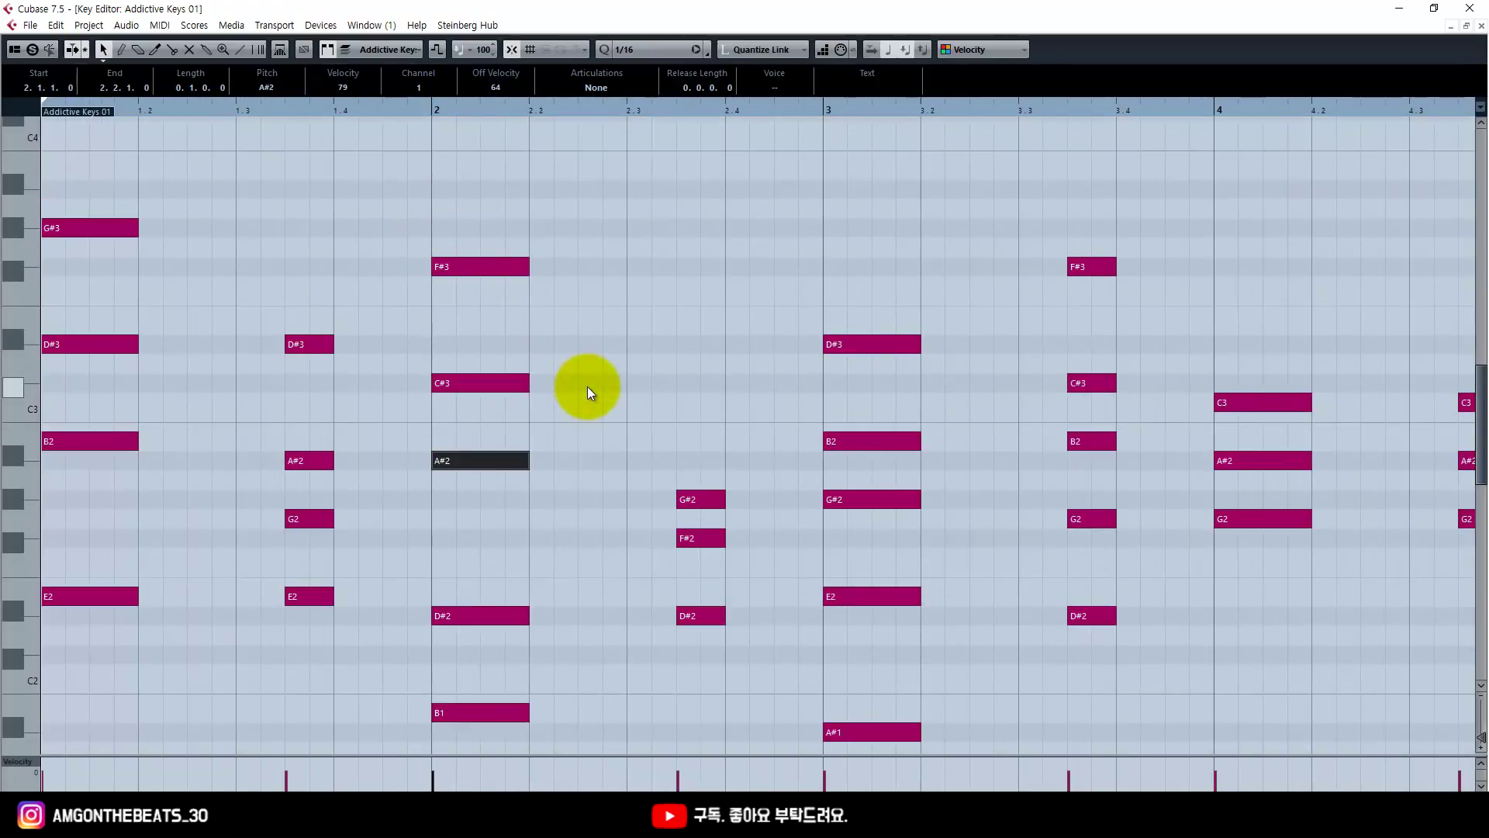
pyautogui.click(578, 359)
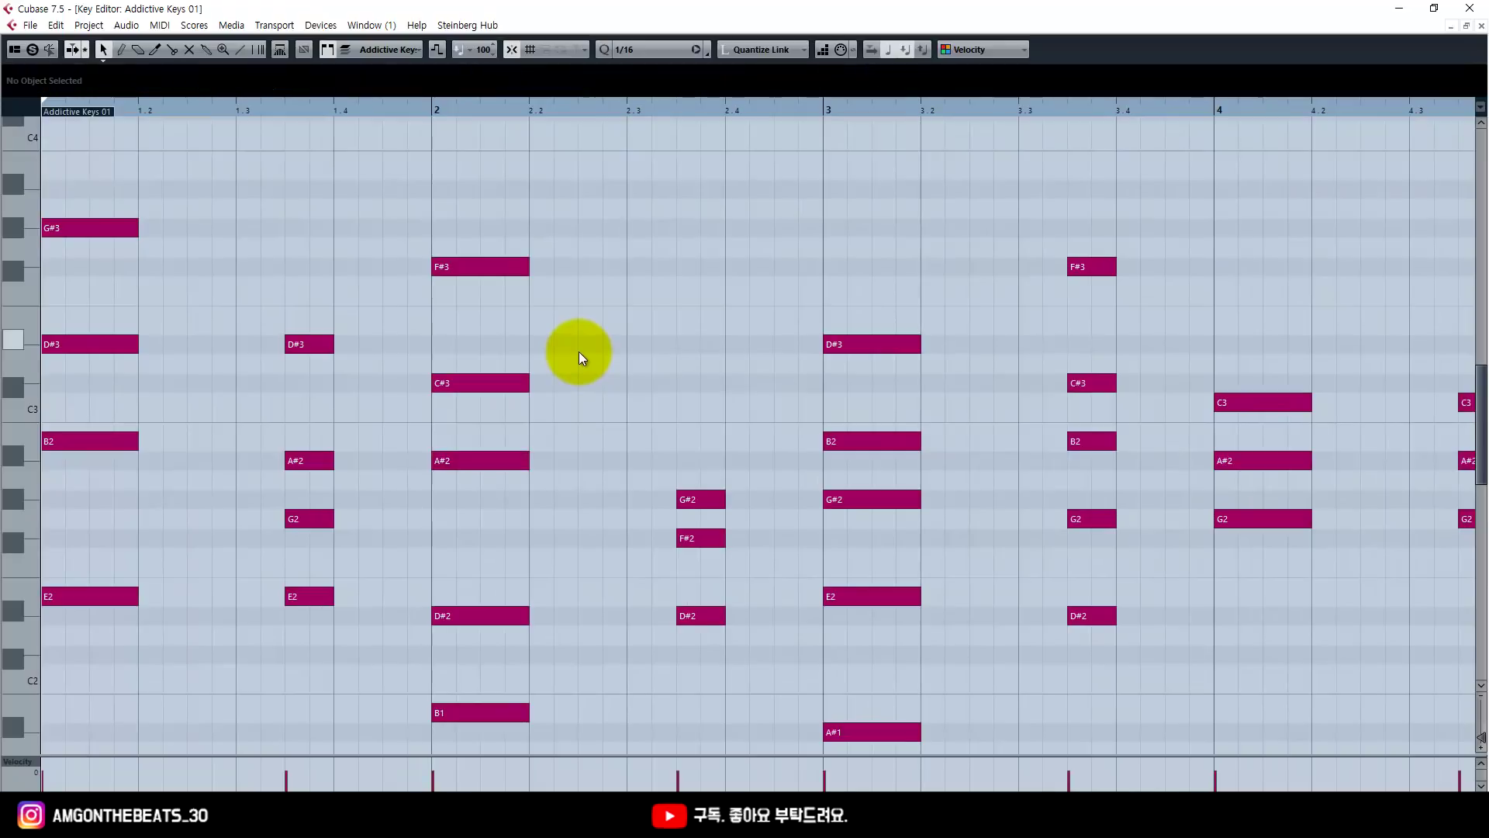
pyautogui.click(485, 266)
pyautogui.hotkey('shift', 'Down')
pyautogui.moveTo(222, 279); pyautogui.dragTo(81, 232)
pyautogui.hotkey('shift', 'Down')
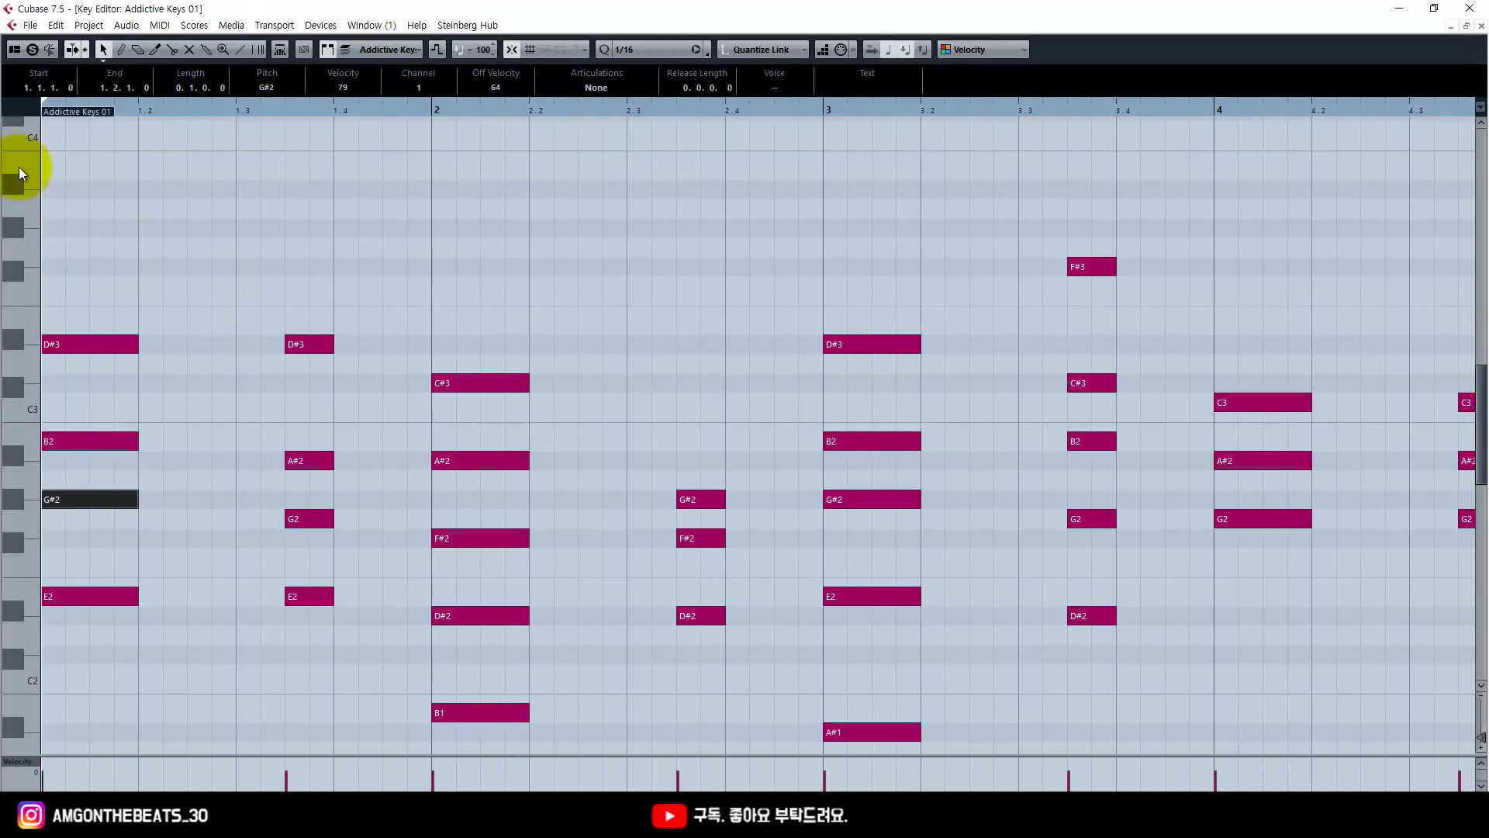
# Select the first chord's C#1 root, followed by its upper notes E2, G#2, B2 and D#3
pyautogui.scroll(-4, 146, 382)
pyautogui.moveTo(186, 738); pyautogui.dragTo(107, 689)
pyautogui.click(120, 672)
pyautogui.scroll(2, 129, 612)
pyautogui.moveTo(186, 549); pyautogui.dragTo(132, 221)
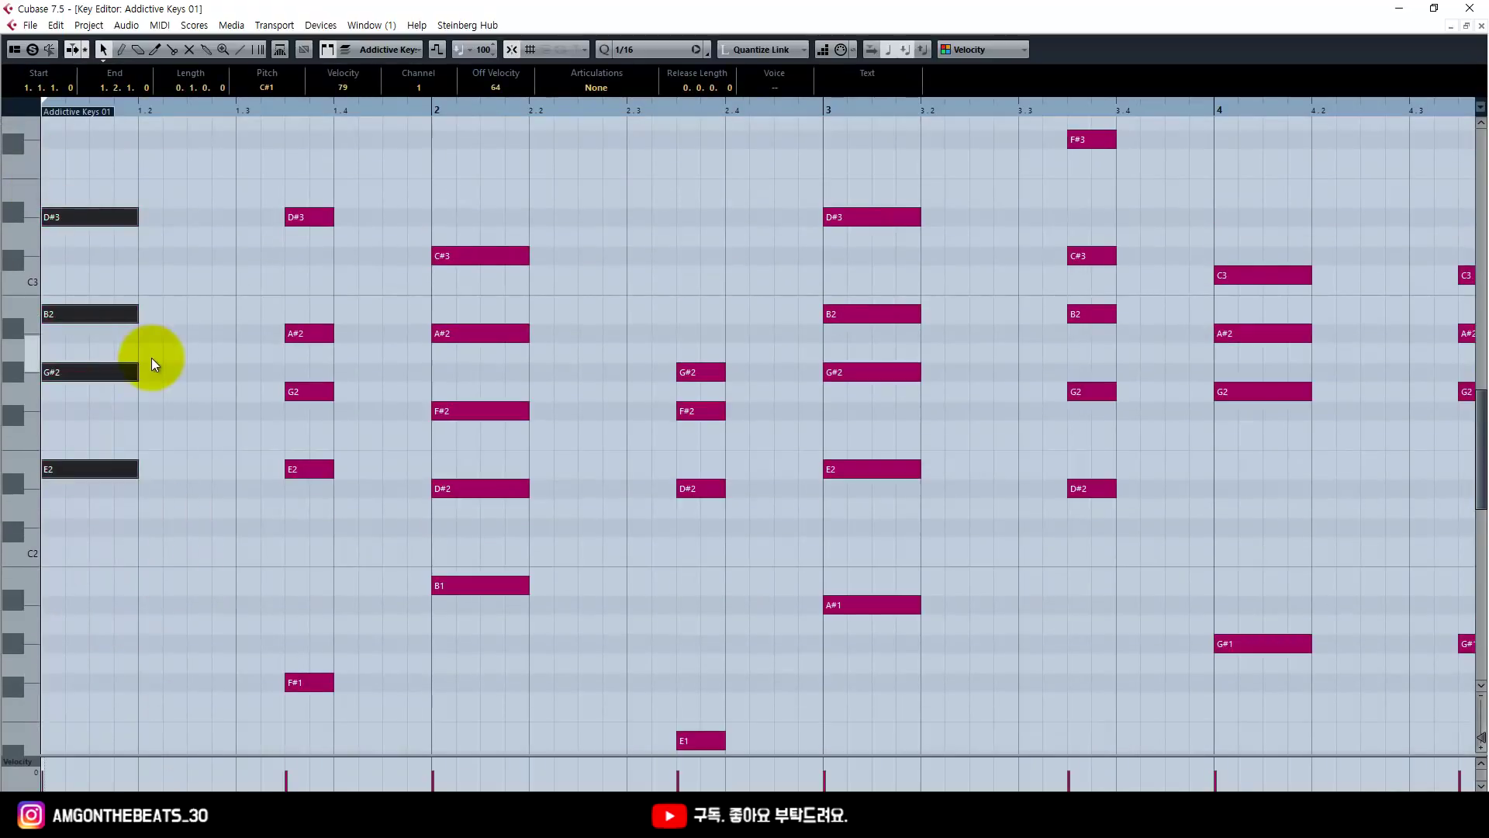
# Select the first chord's G#2 and the third chord's F#2 together and raise both by an octave
pyautogui.click(130, 371)
pyautogui.moveTo(452, 407); pyautogui.dragTo(458, 416)
pyautogui.hotkey('shift', 'Up')
pyautogui.scroll(3, 459, 416)
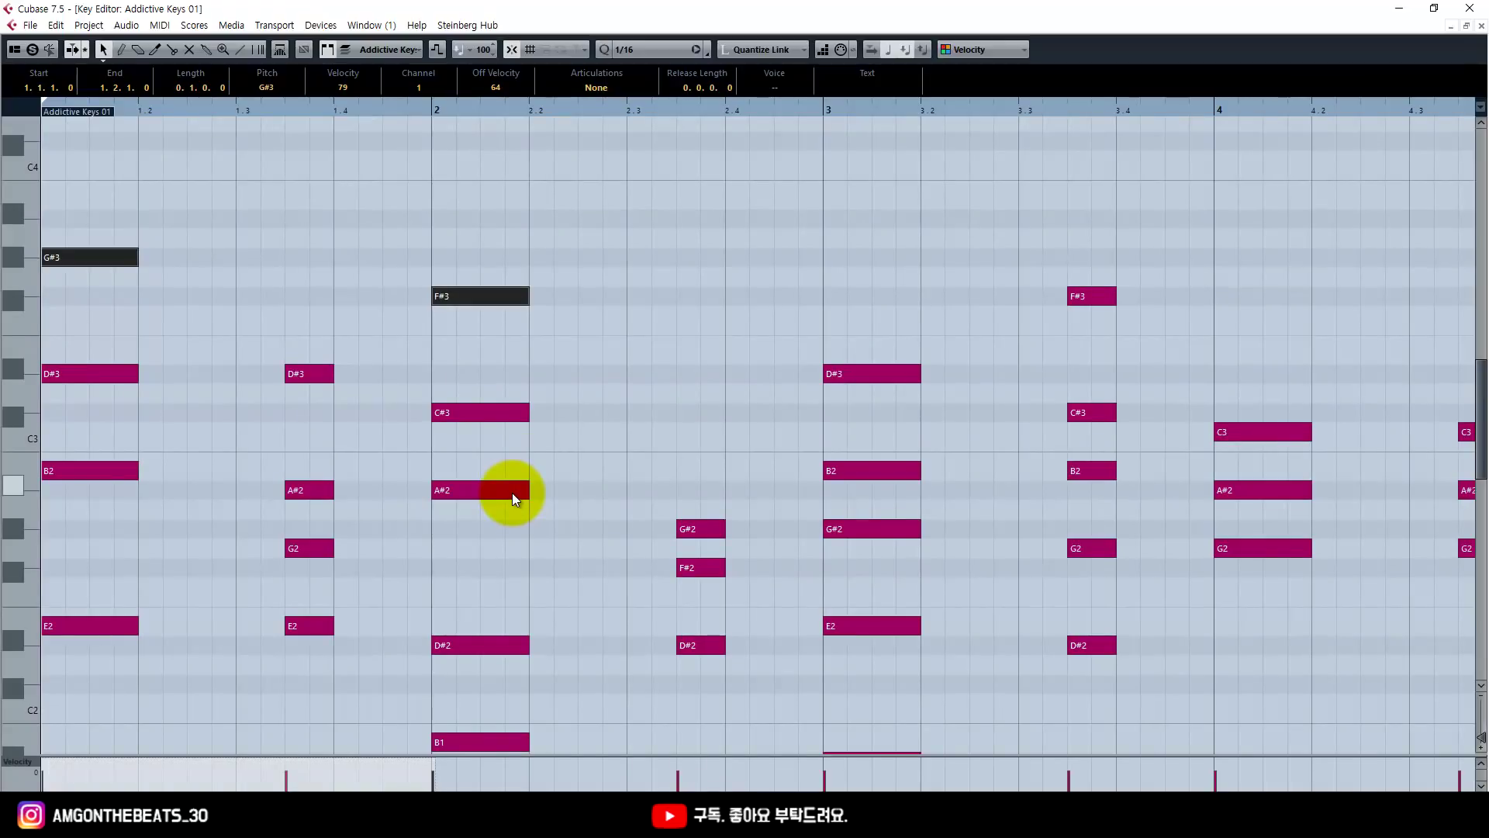
# Lower the selected G#3 and F#3 by an octave and play the part from the start
pyautogui.hotkey('shift', 'Down')
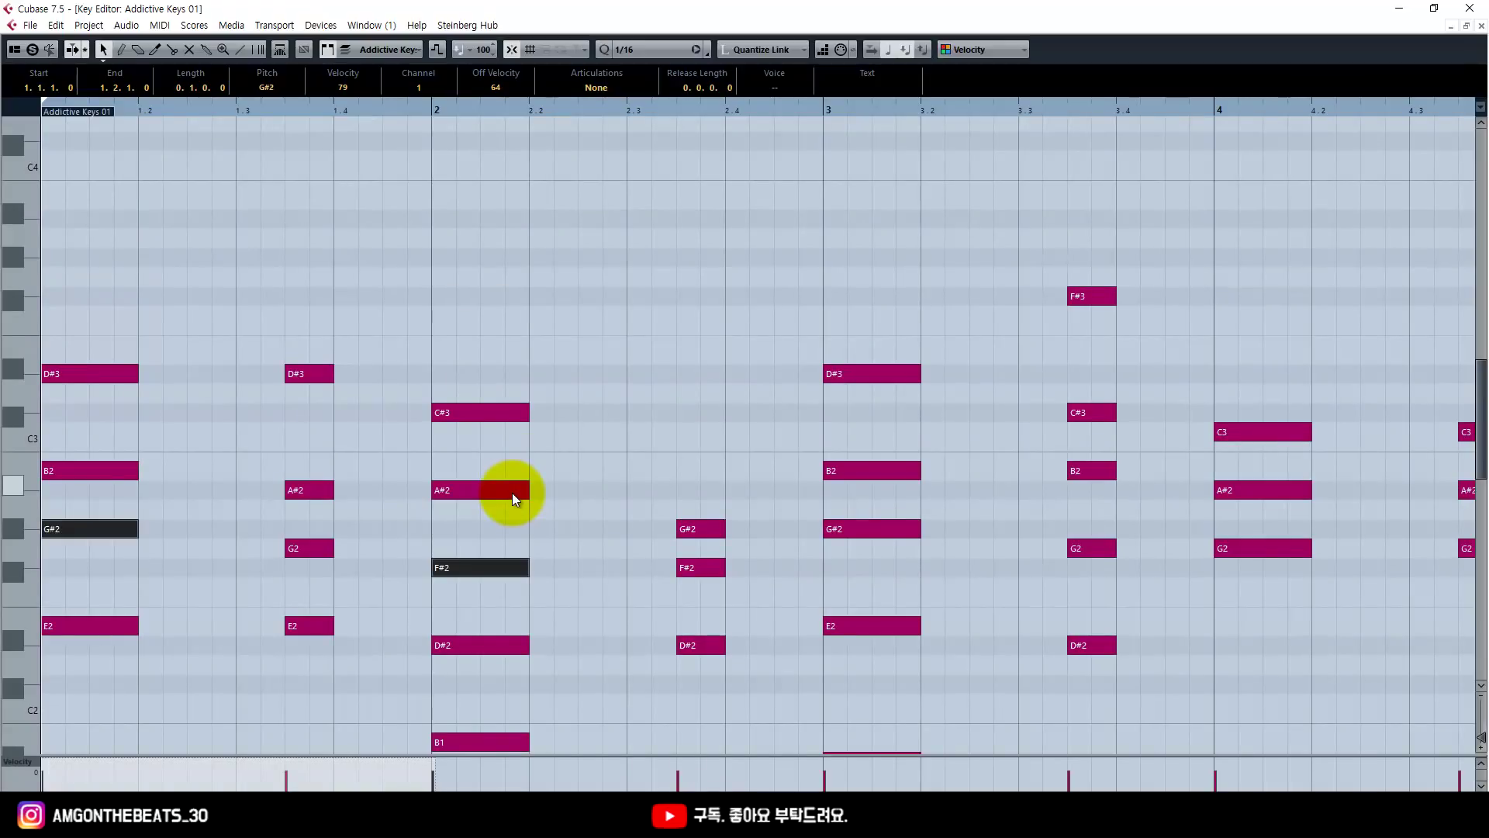
pyautogui.press('space')
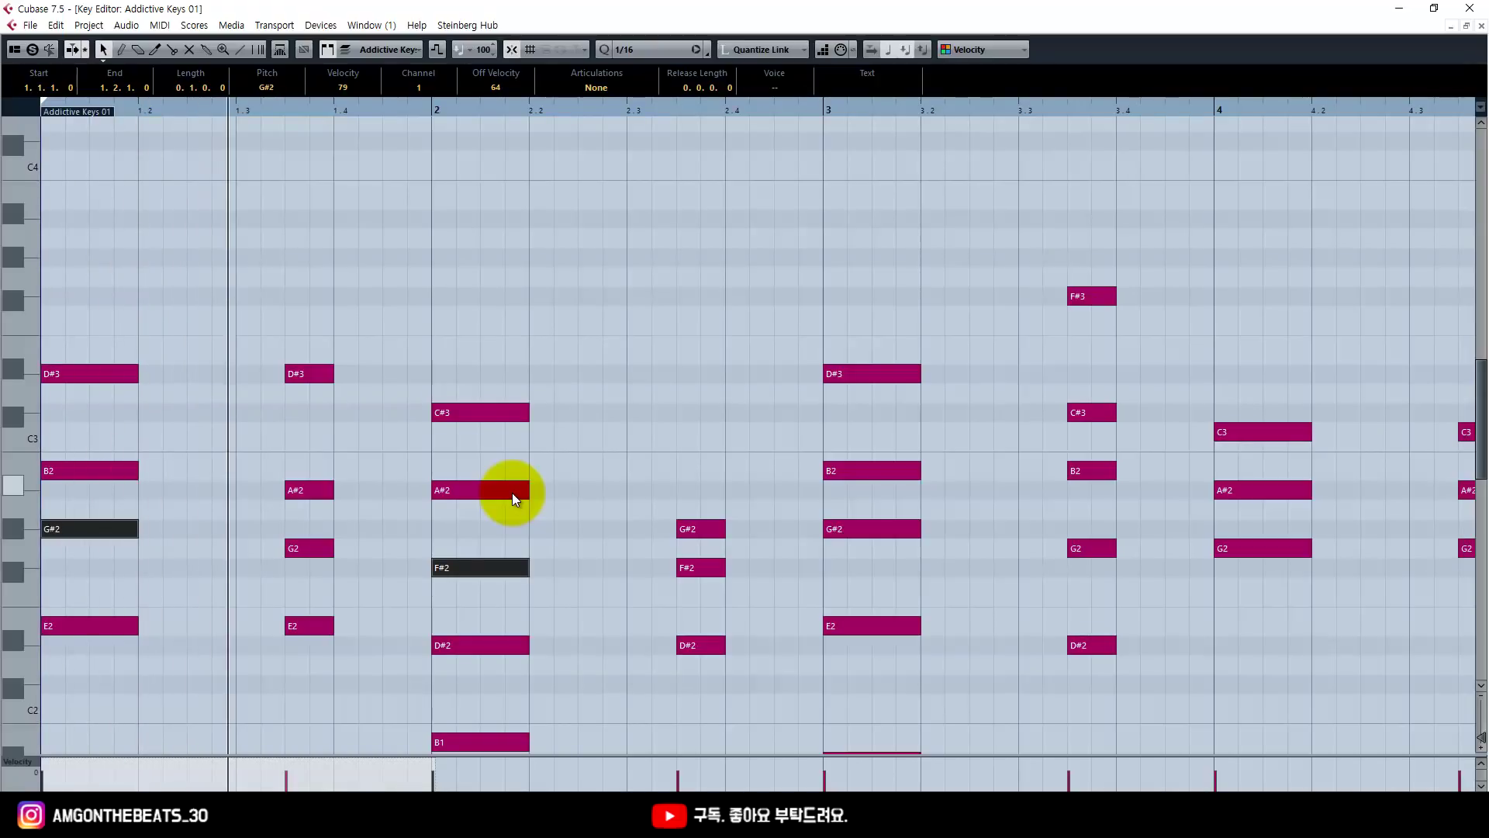
pyautogui.press('space')
# Raise the volume of the Addictive Keys 01 channel in the MixConsole and close the mixer
pyautogui.press('F3')
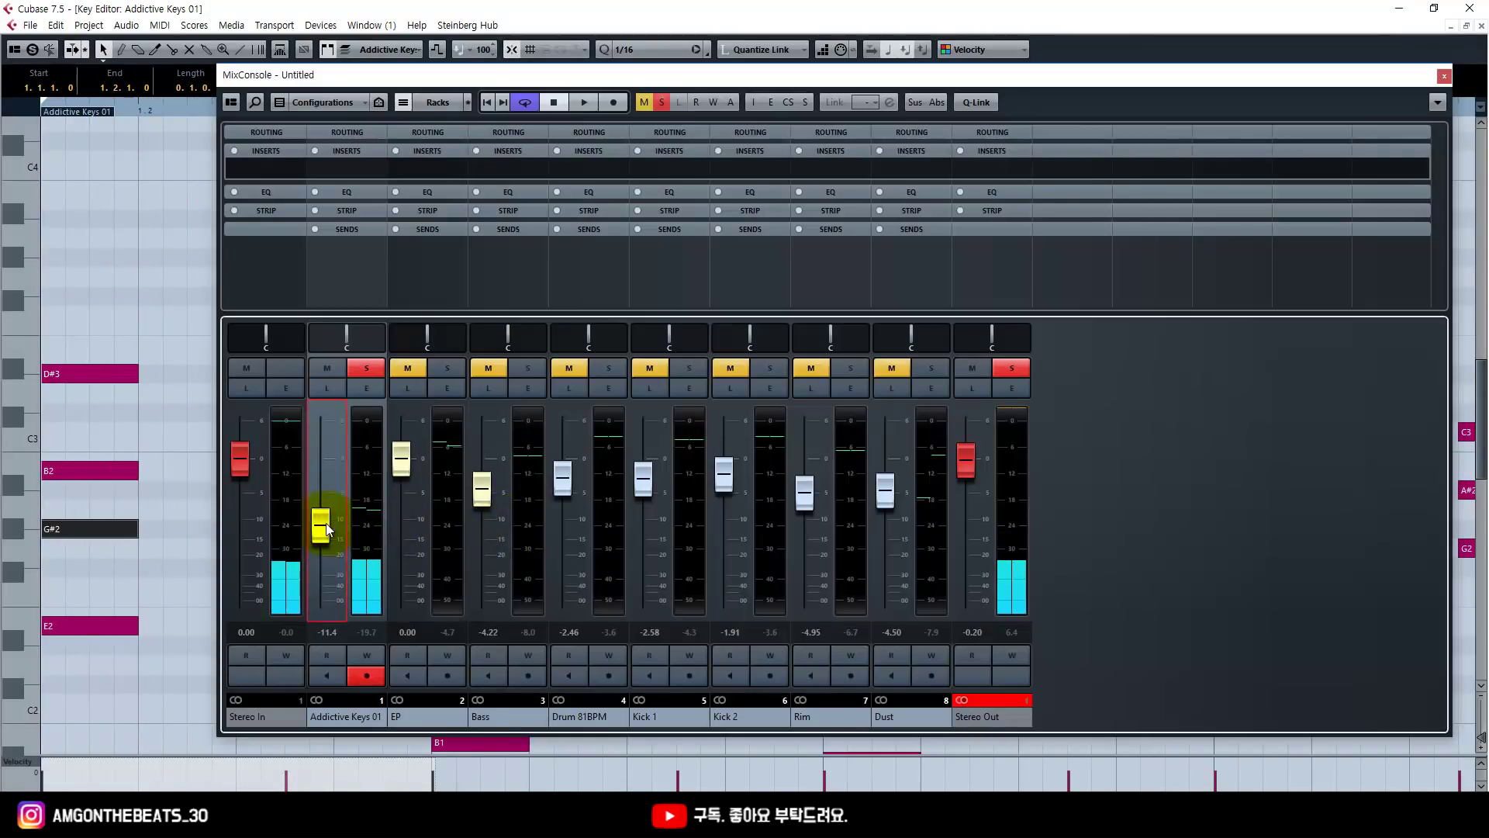
pyautogui.moveTo(323, 526); pyautogui.dragTo(329, 473)
pyautogui.press('F3')
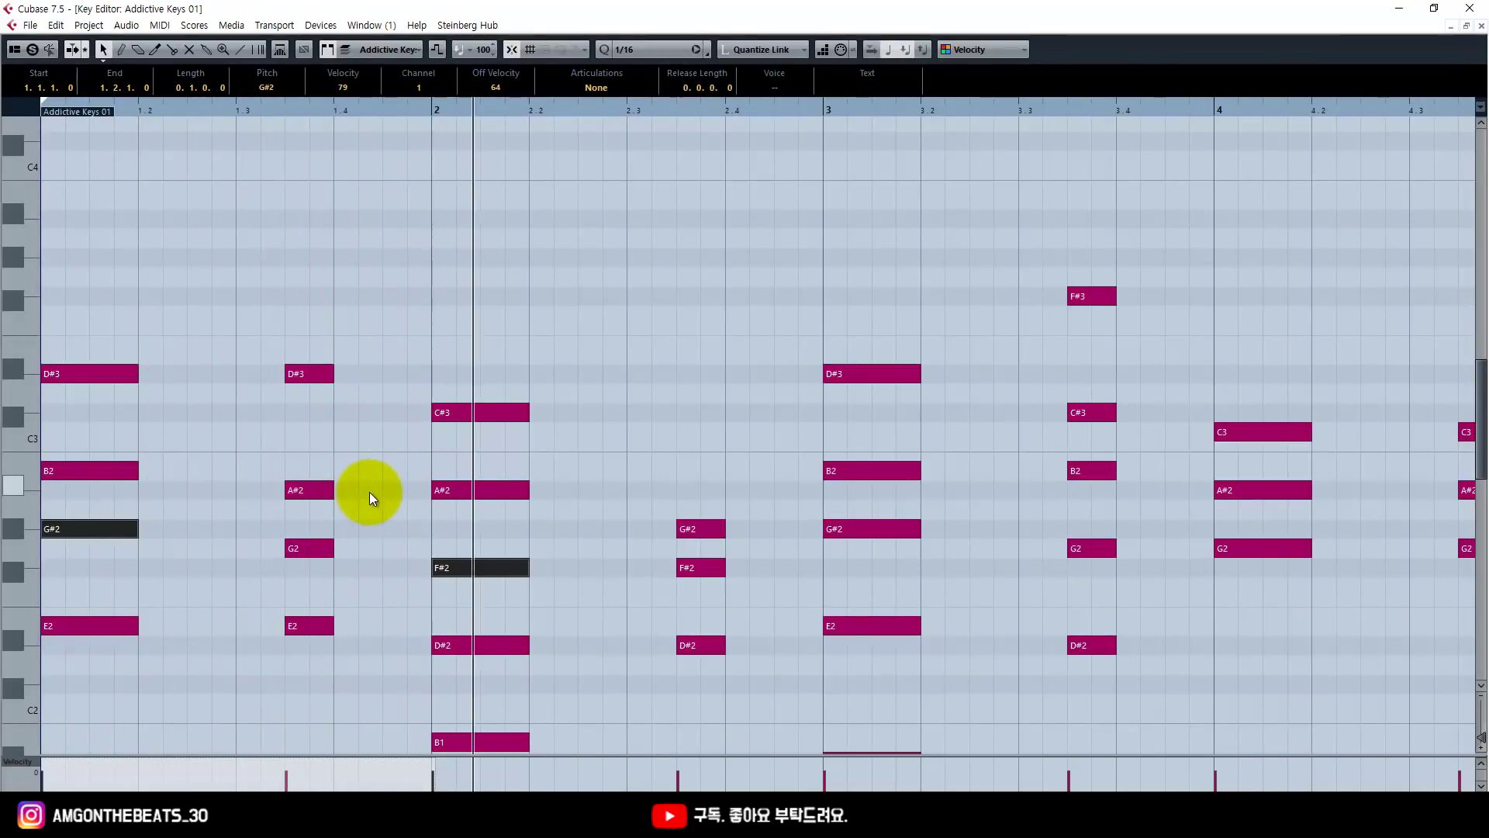
# Return the selected notes of the first and third chords to G#3 and F#3
pyautogui.hotkey('shift', 'Up')
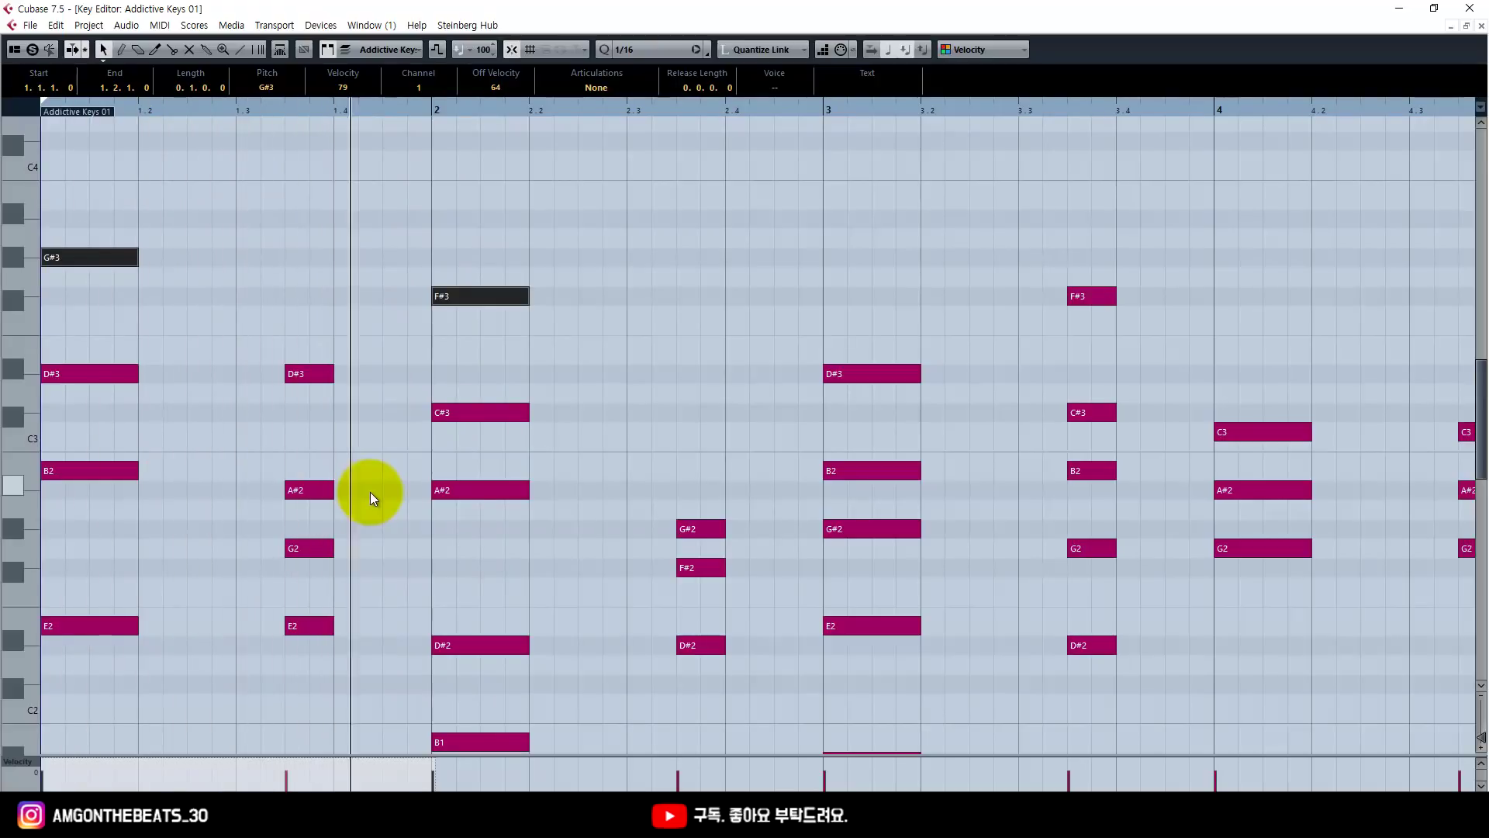
pyautogui.press('g')
pyautogui.press('g')
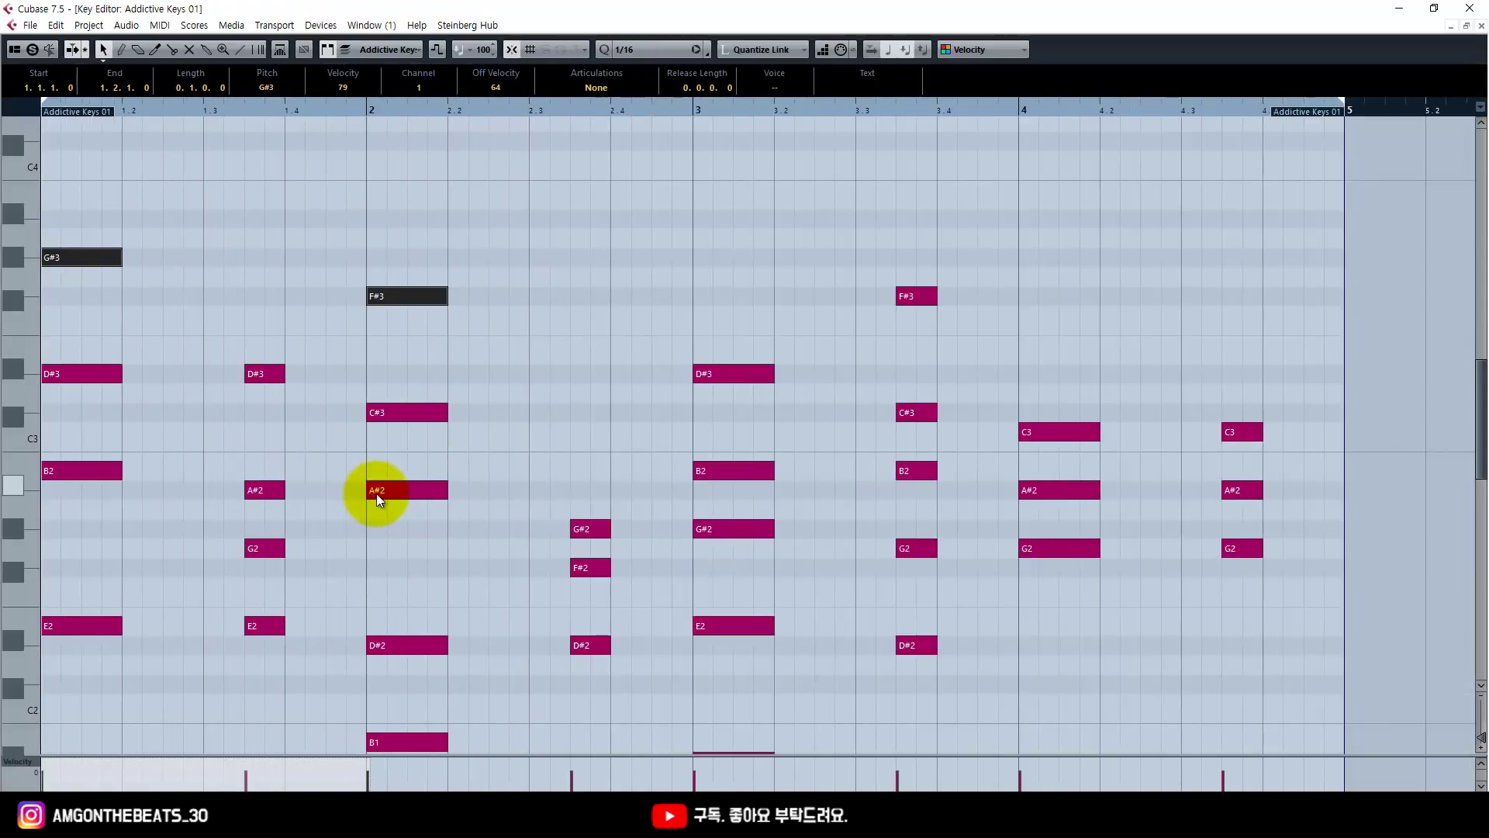
# Select the upper notes of the first, second, fourth and sixth chords in turn to compare their voicings
pyautogui.scroll(-2, 393, 493)
pyautogui.click(137, 533)
pyautogui.moveTo(136, 533); pyautogui.dragTo(58, 216)
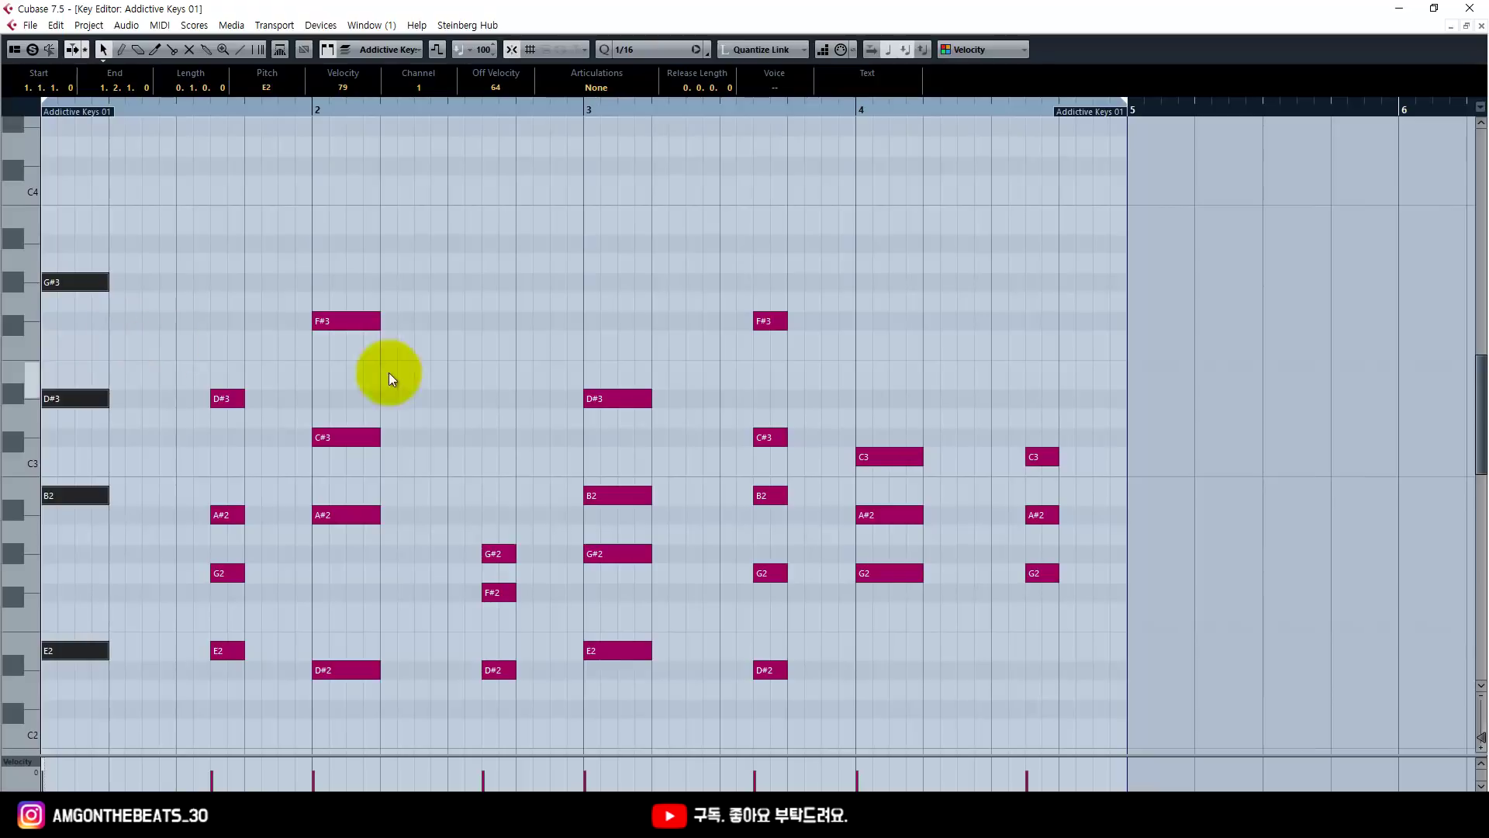
pyautogui.moveTo(176, 357); pyautogui.dragTo(233, 660)
pyautogui.moveTo(466, 529); pyautogui.dragTo(512, 694)
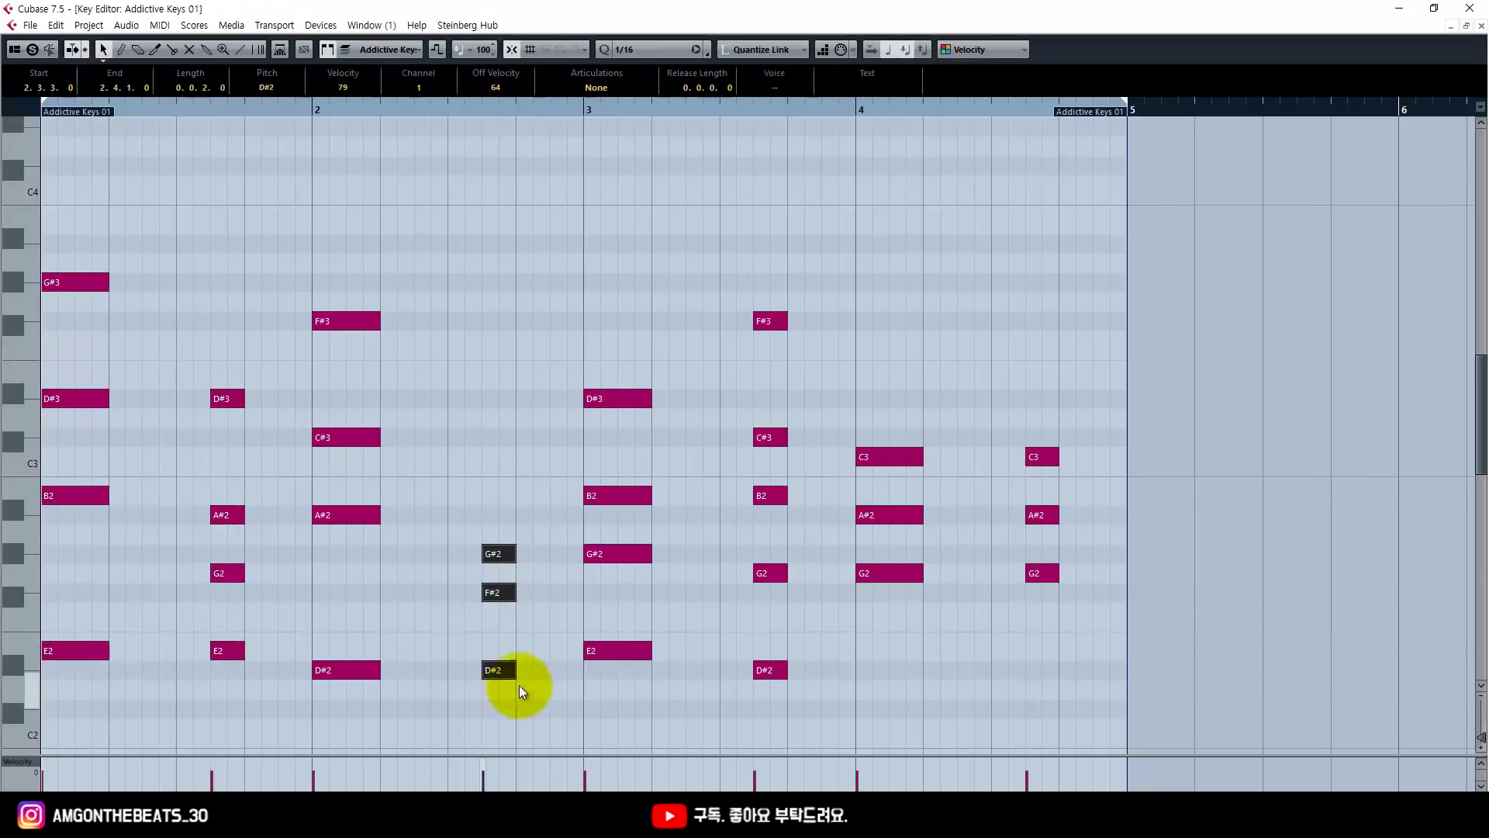
pyautogui.moveTo(698, 259); pyautogui.dragTo(791, 698)
pyautogui.scroll(-3, 776, 622)
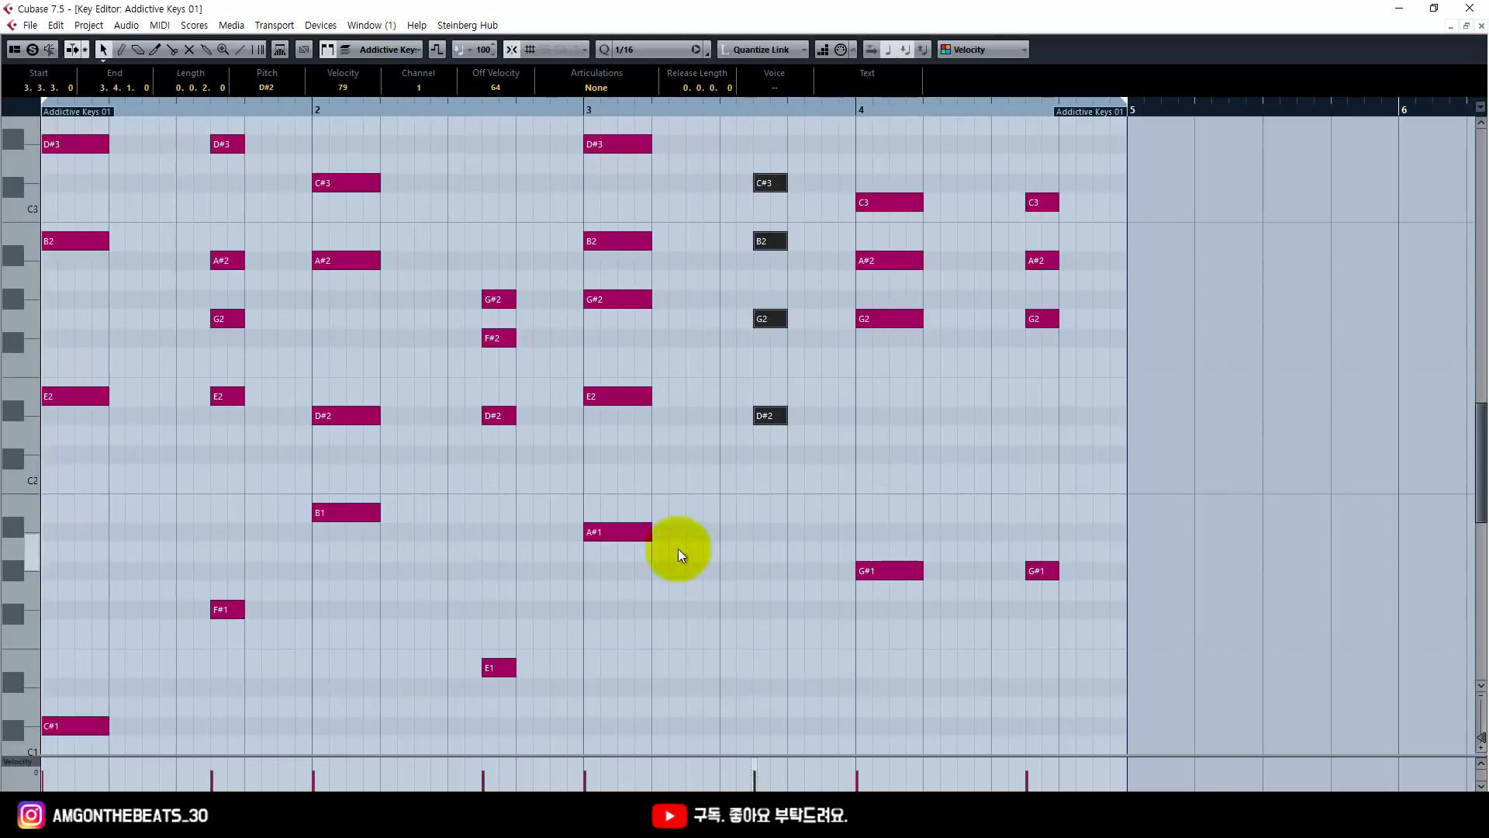
# Select the fourth chord's E1 root together with its upper notes D#2, F#2 and G#2
pyautogui.press('h')
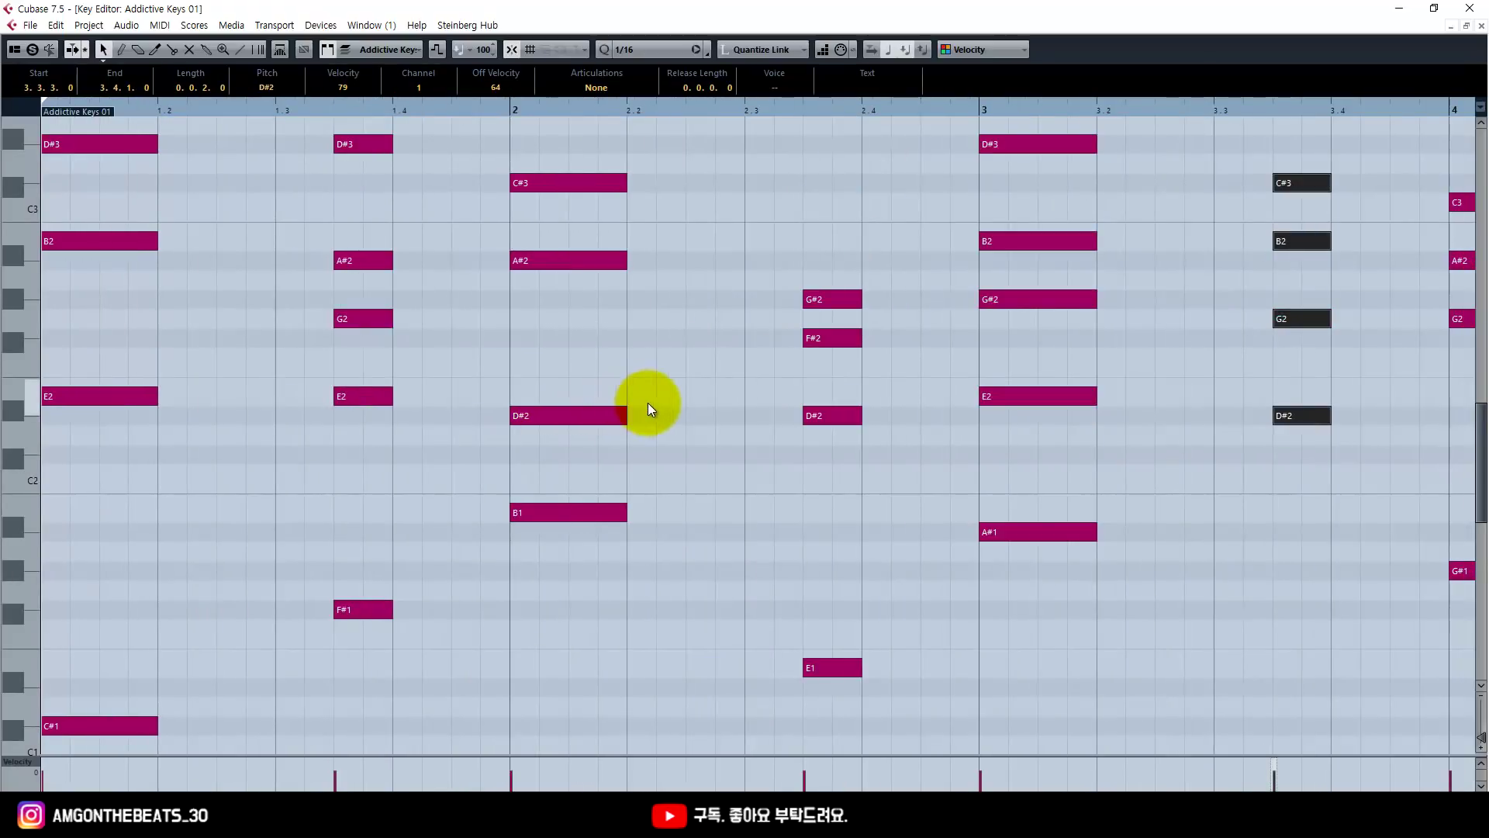
pyautogui.scroll(2, 659, 405)
pyautogui.scroll(-5, 672, 419)
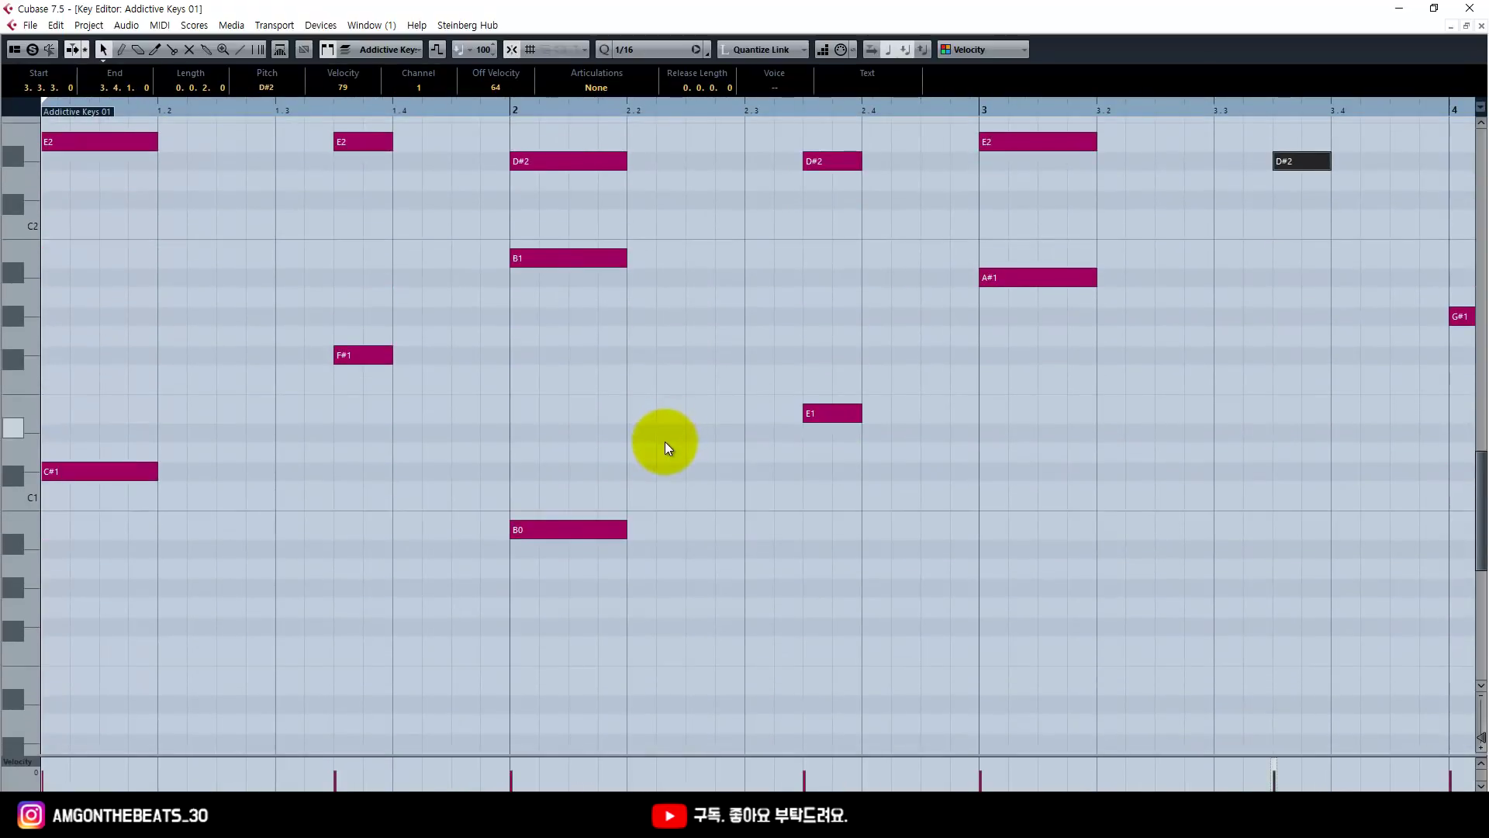
pyautogui.press('g')
pyautogui.click(594, 410)
pyautogui.scroll(4, 602, 434)
pyautogui.moveTo(612, 459); pyautogui.dragTo(571, 295)
pyautogui.scroll(2, 571, 326)
pyautogui.scroll(-2, 571, 371)
# Switch to the Notepad chord memo, highlight E in the progression, and return to the Key Editor
pyautogui.click(250, 819)
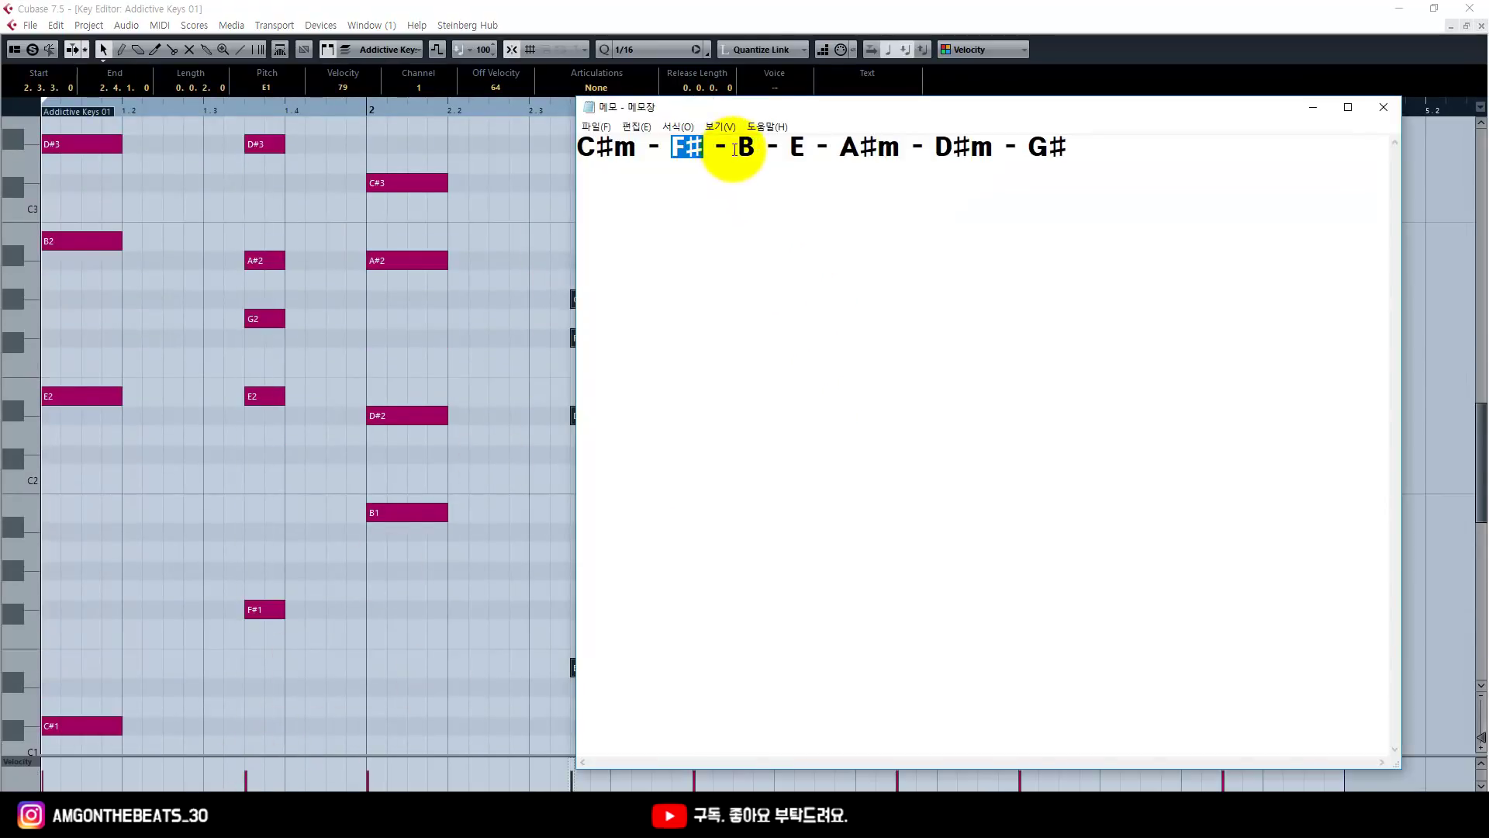
pyautogui.doubleClick(801, 149)
pyautogui.hotkey('alt', 'Tab')
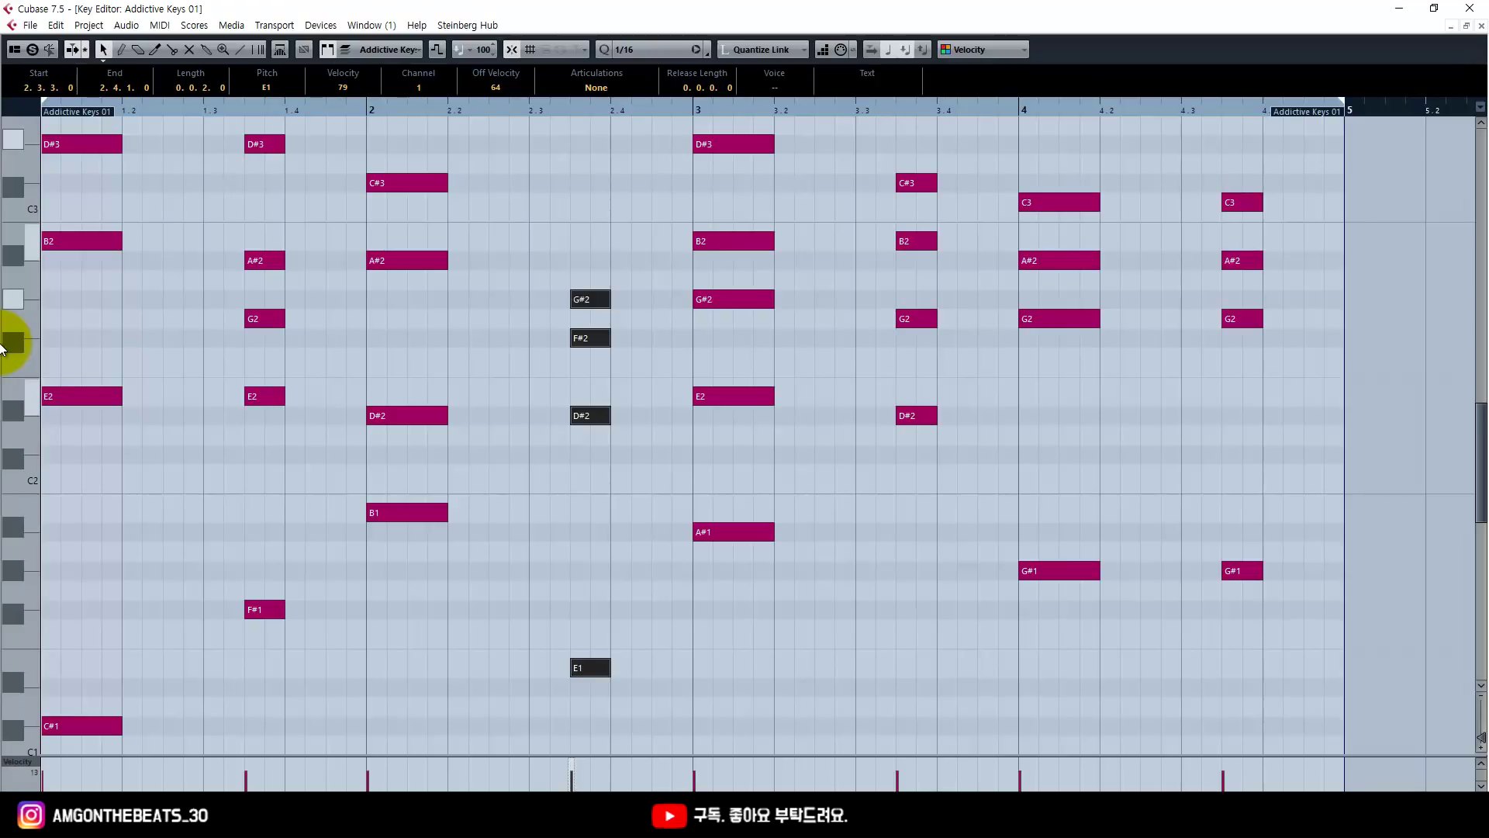
# Try the fourth chord's D#2 an octave higher at D#3 and move it back down
pyautogui.click(594, 417)
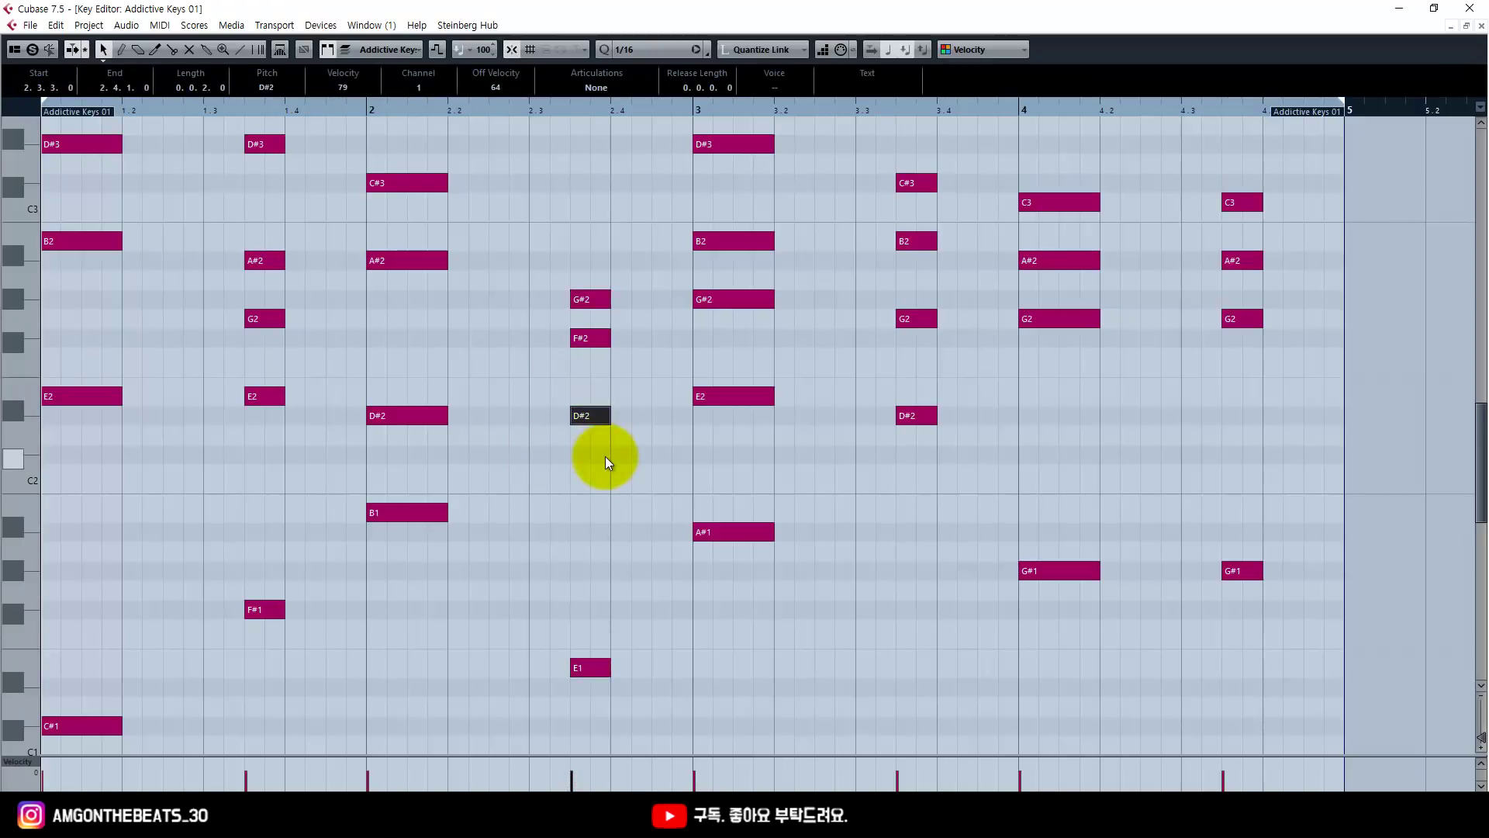
pyautogui.hotkey('shift', 'Up')
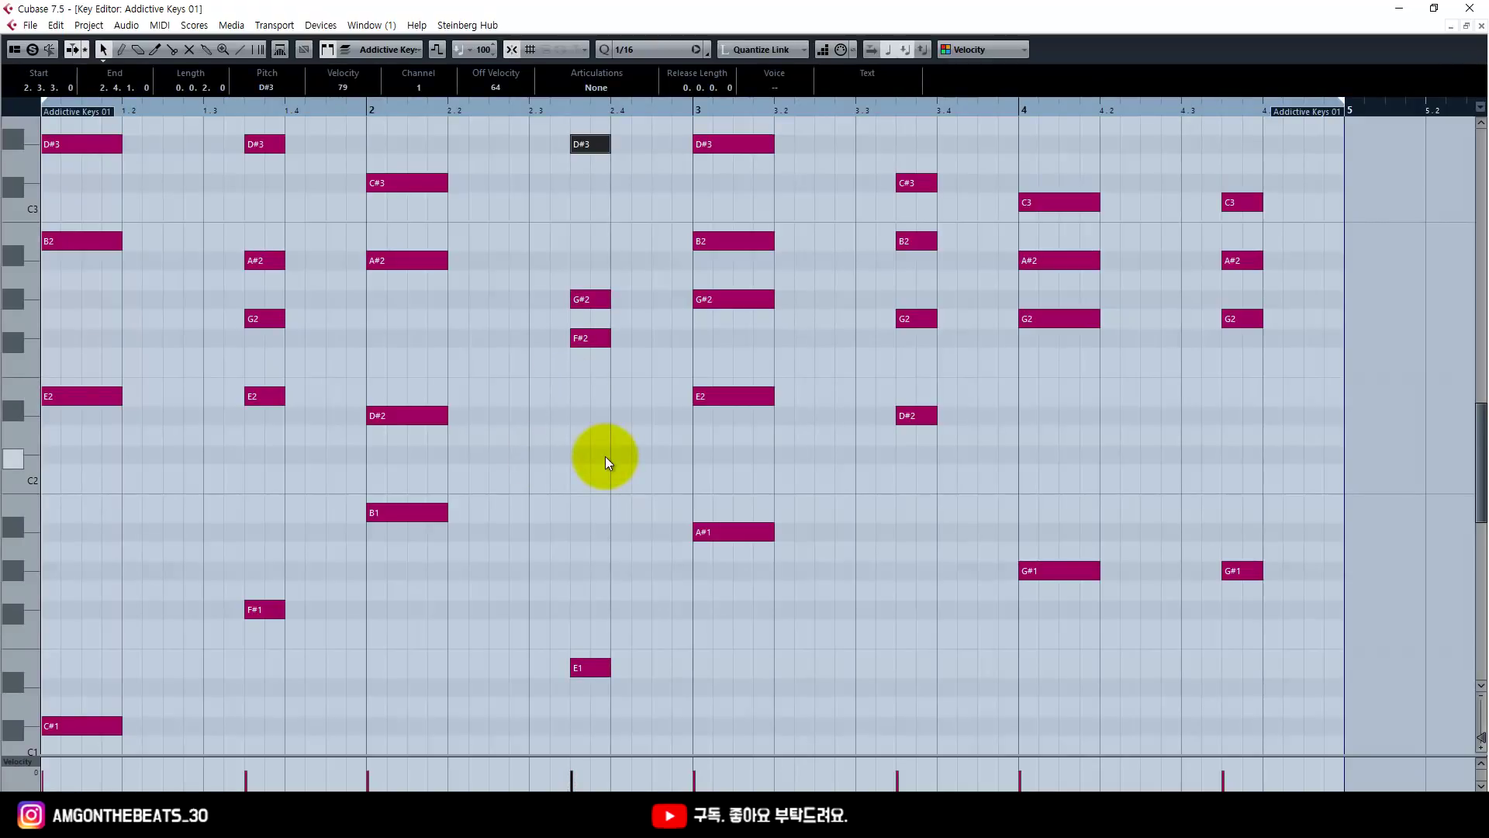
pyautogui.hotkey('shift', 'Down')
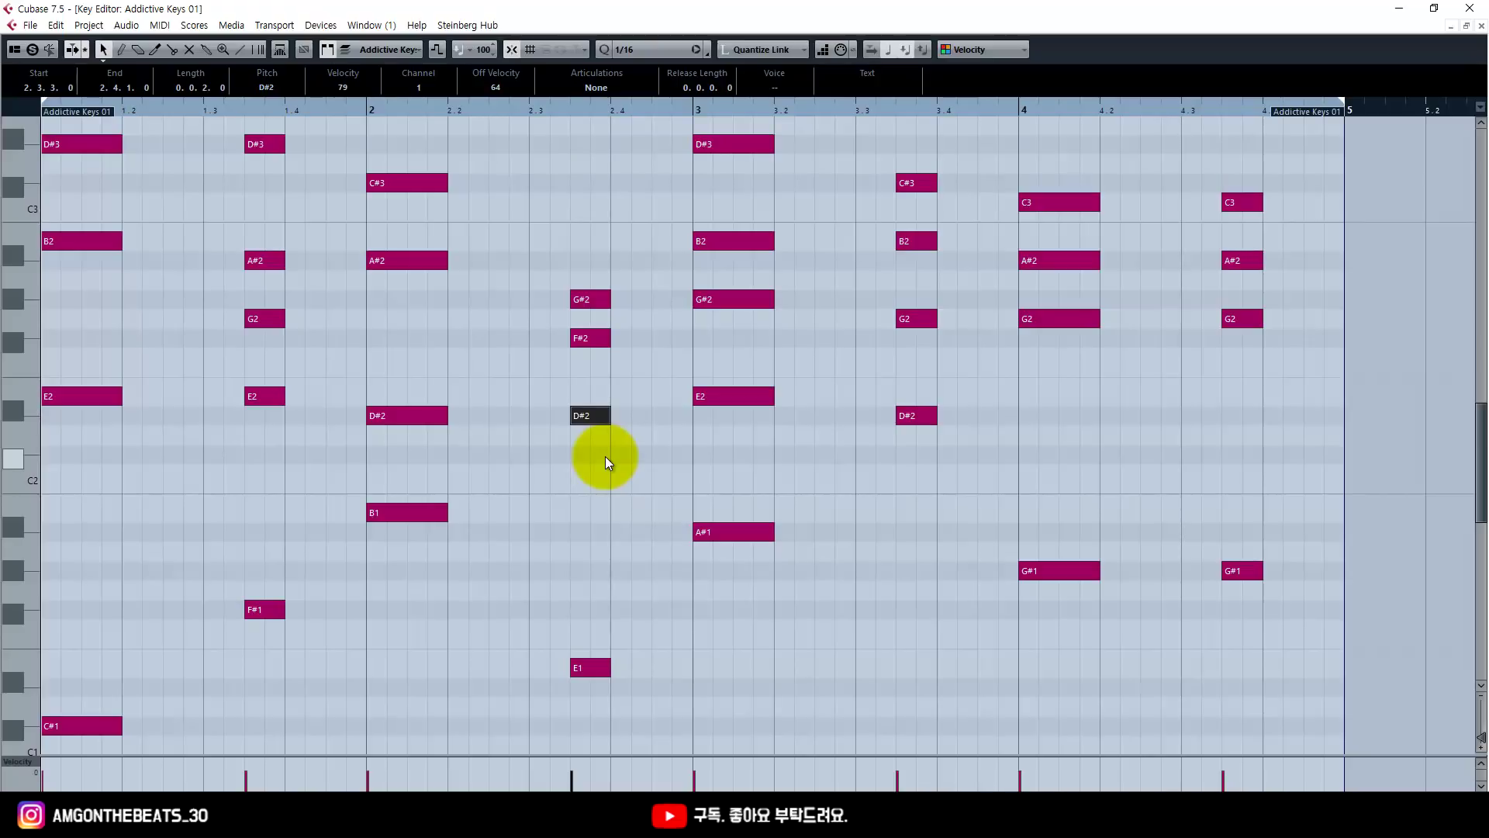
# Select the fourth chord's F#2 and G#2 one after the other and clear the selection
pyautogui.click(580, 336)
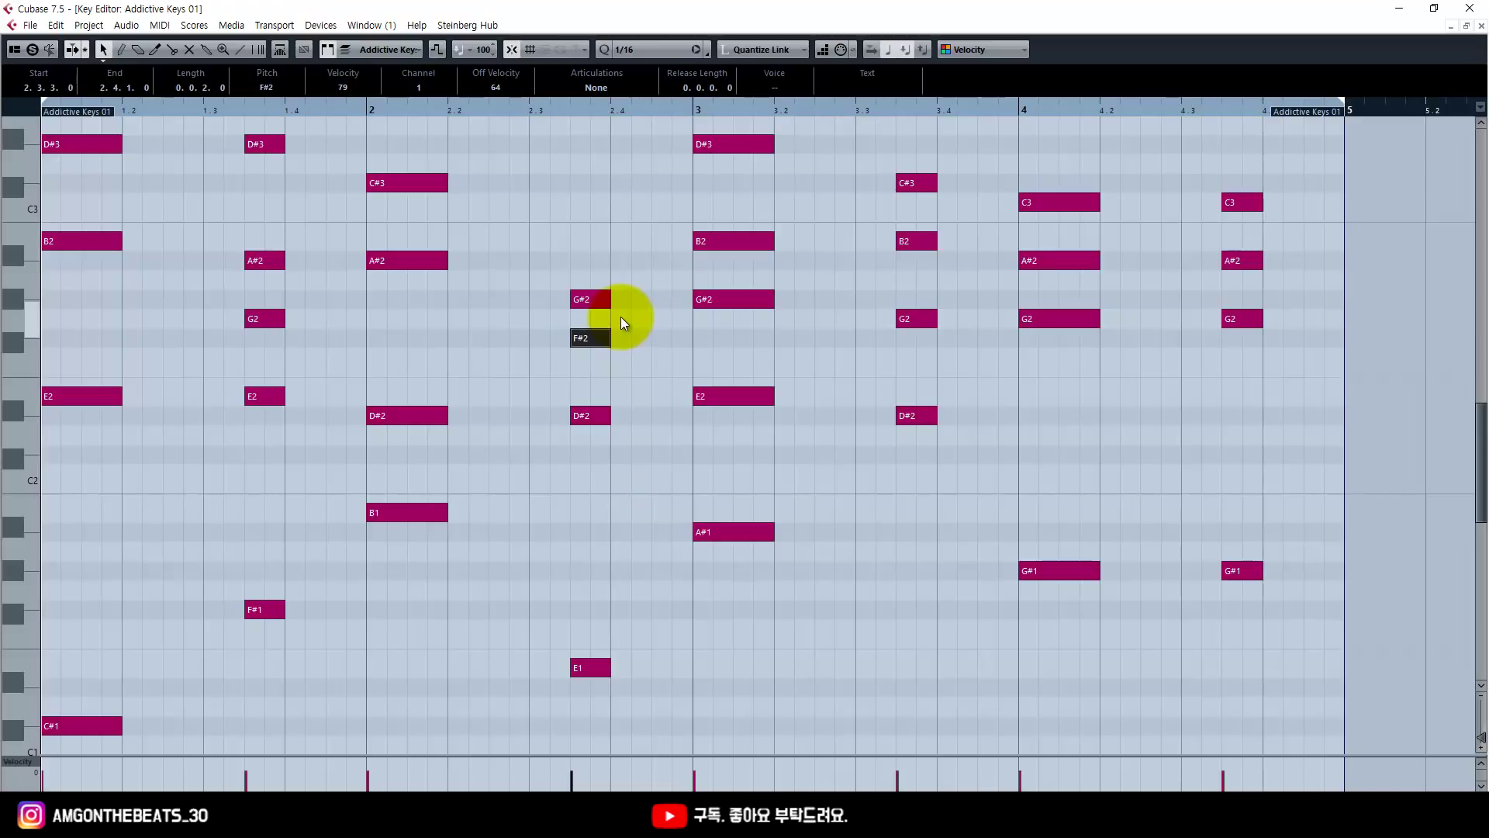
pyautogui.click(594, 300)
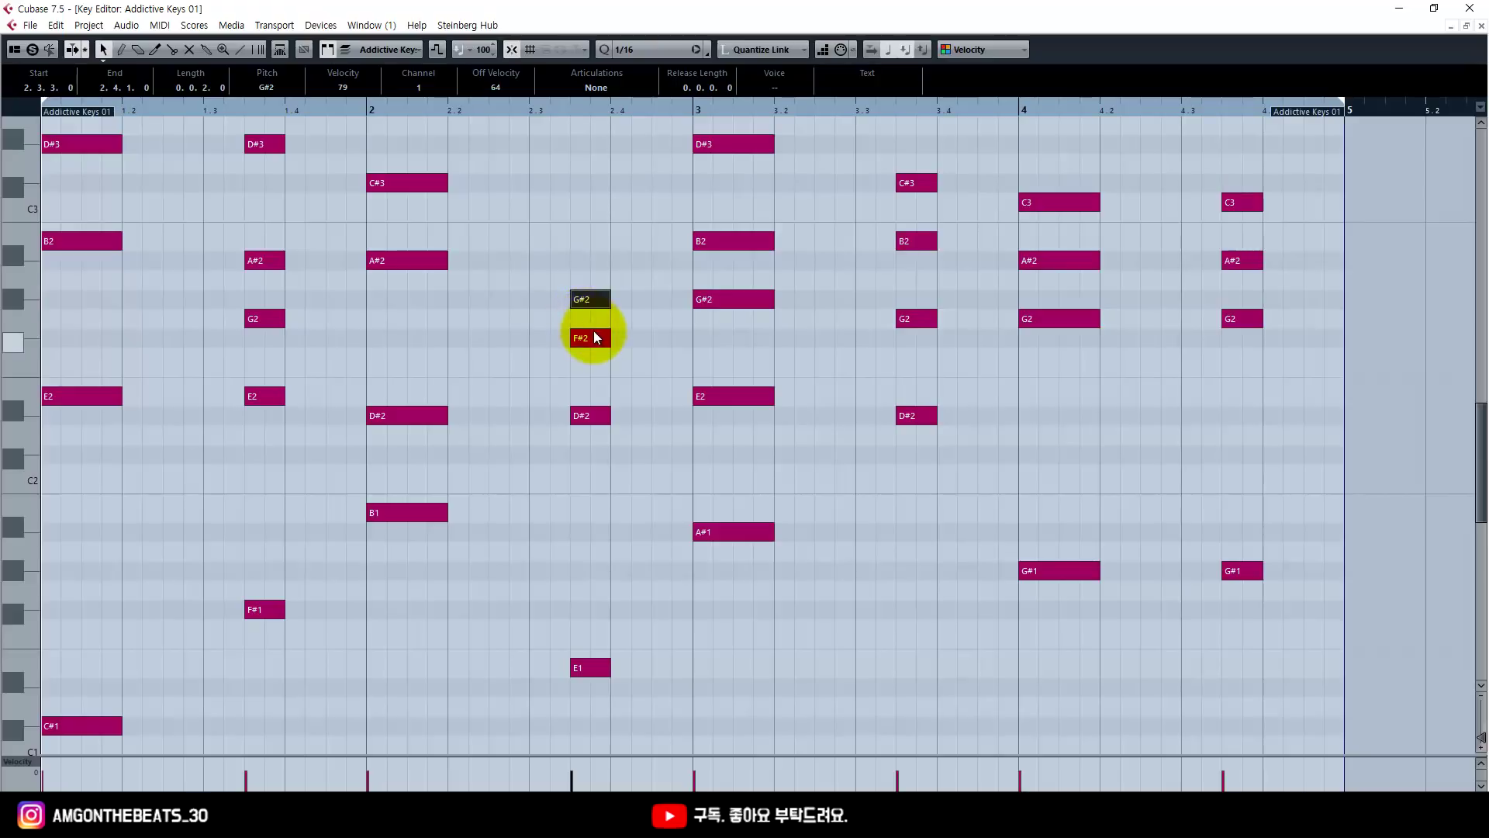
pyautogui.click(626, 492)
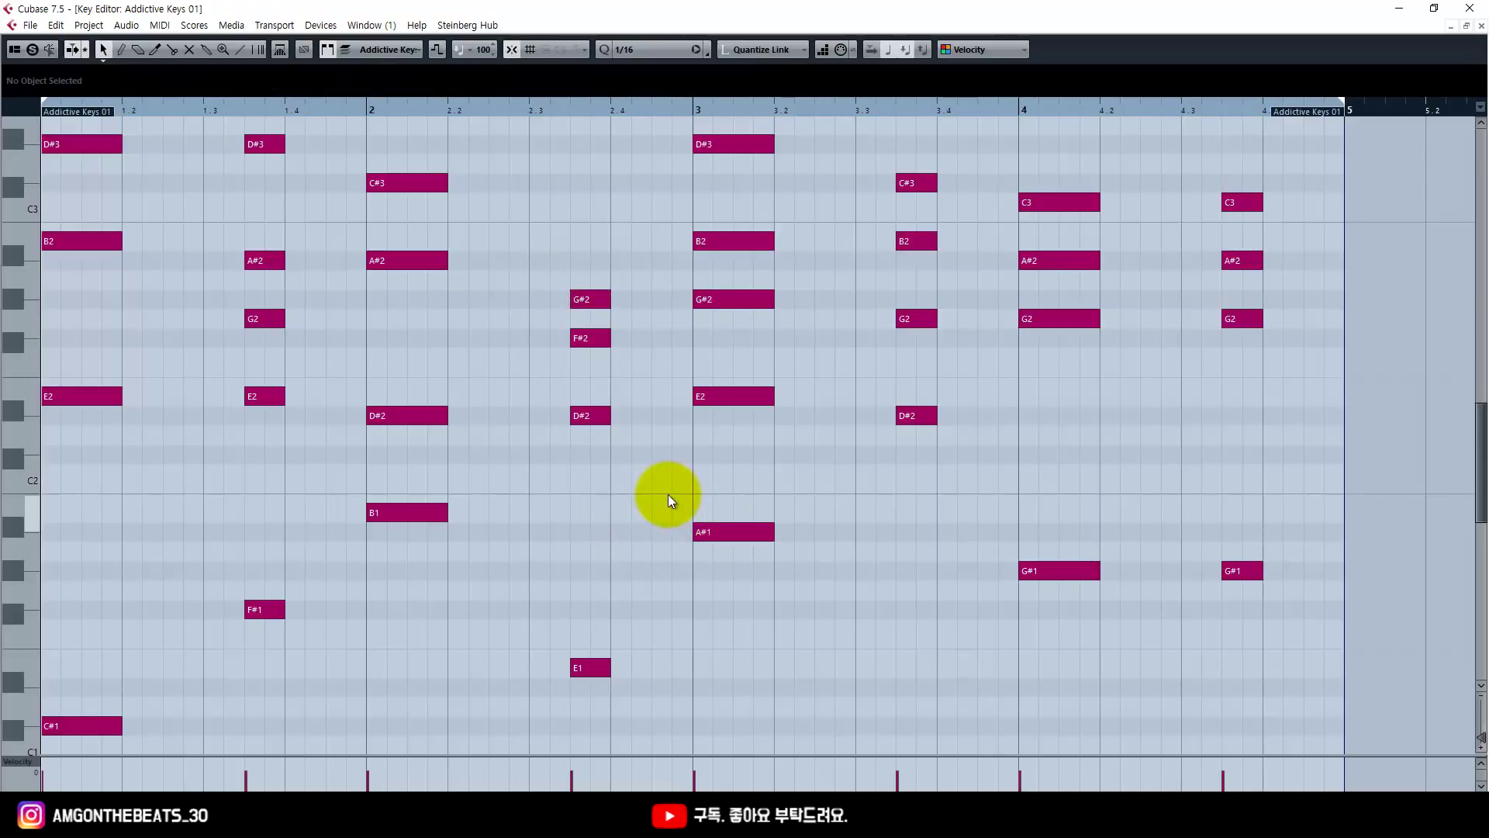
# Handwrite the fourth chord's upper degrees over the note grid, cross out the last one, and underline them
pyautogui.moveTo(598, 463); pyautogui.dragTo(582, 514)
pyautogui.moveTo(613, 488)
pyautogui.mouseDown()
pyautogui.moveTo(581, 514)
pyautogui.moveTo(652, 490)
pyautogui.moveTo(604, 540)
pyautogui.mouseUp()
pyautogui.click(640, 546)
pyautogui.moveTo(733, 504)
pyautogui.mouseDown()
pyautogui.moveTo(685, 510)
pyautogui.moveTo(726, 540)
pyautogui.mouseUp()
pyautogui.moveTo(830, 489)
pyautogui.mouseDown()
pyautogui.moveTo(830, 535)
pyautogui.moveTo(868, 489)
pyautogui.moveTo(848, 569)
pyautogui.moveTo(539, 573)
pyautogui.mouseUp()
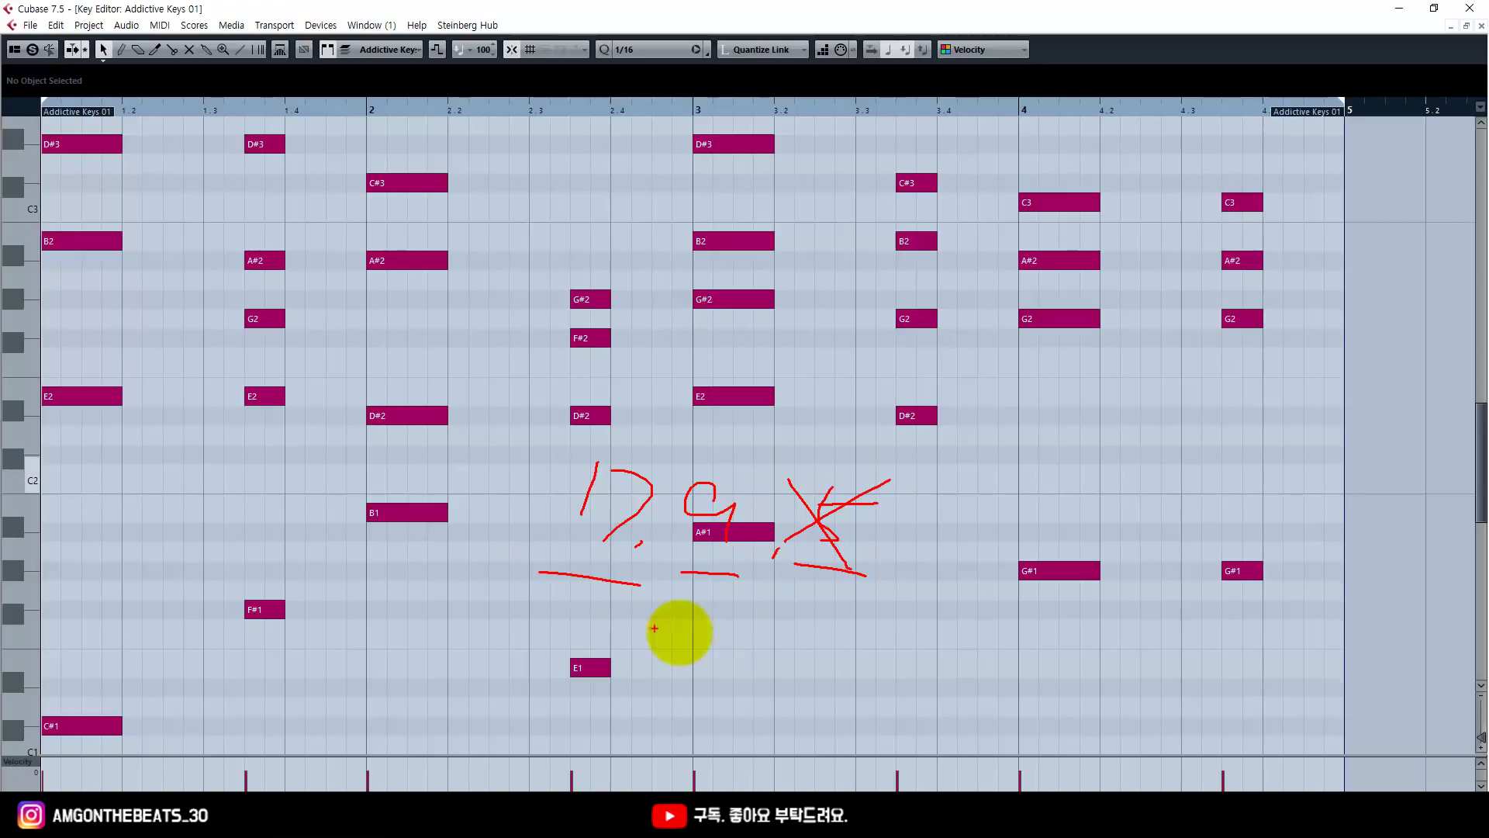
# Add the degrees 1 and a crossed-out 3, draw arrows from the 9 outward to both ends, and clear the drawing
pyautogui.moveTo(375, 481); pyautogui.dragTo(375, 550)
pyautogui.click(421, 547)
pyautogui.moveTo(468, 467)
pyautogui.mouseDown()
pyautogui.moveTo(491, 547)
pyautogui.moveTo(506, 468)
pyautogui.moveTo(492, 512)
pyautogui.mouseUp()
pyautogui.moveTo(710, 489)
pyautogui.mouseDown()
pyautogui.moveTo(914, 422)
pyautogui.moveTo(935, 481)
pyautogui.mouseUp()
pyautogui.moveTo(830, 465); pyautogui.dragTo(934, 481)
pyautogui.moveTo(721, 488)
pyautogui.mouseDown()
pyautogui.moveTo(380, 447)
pyautogui.moveTo(374, 427)
pyautogui.moveTo(336, 463)
pyautogui.moveTo(375, 478)
pyautogui.mouseUp()
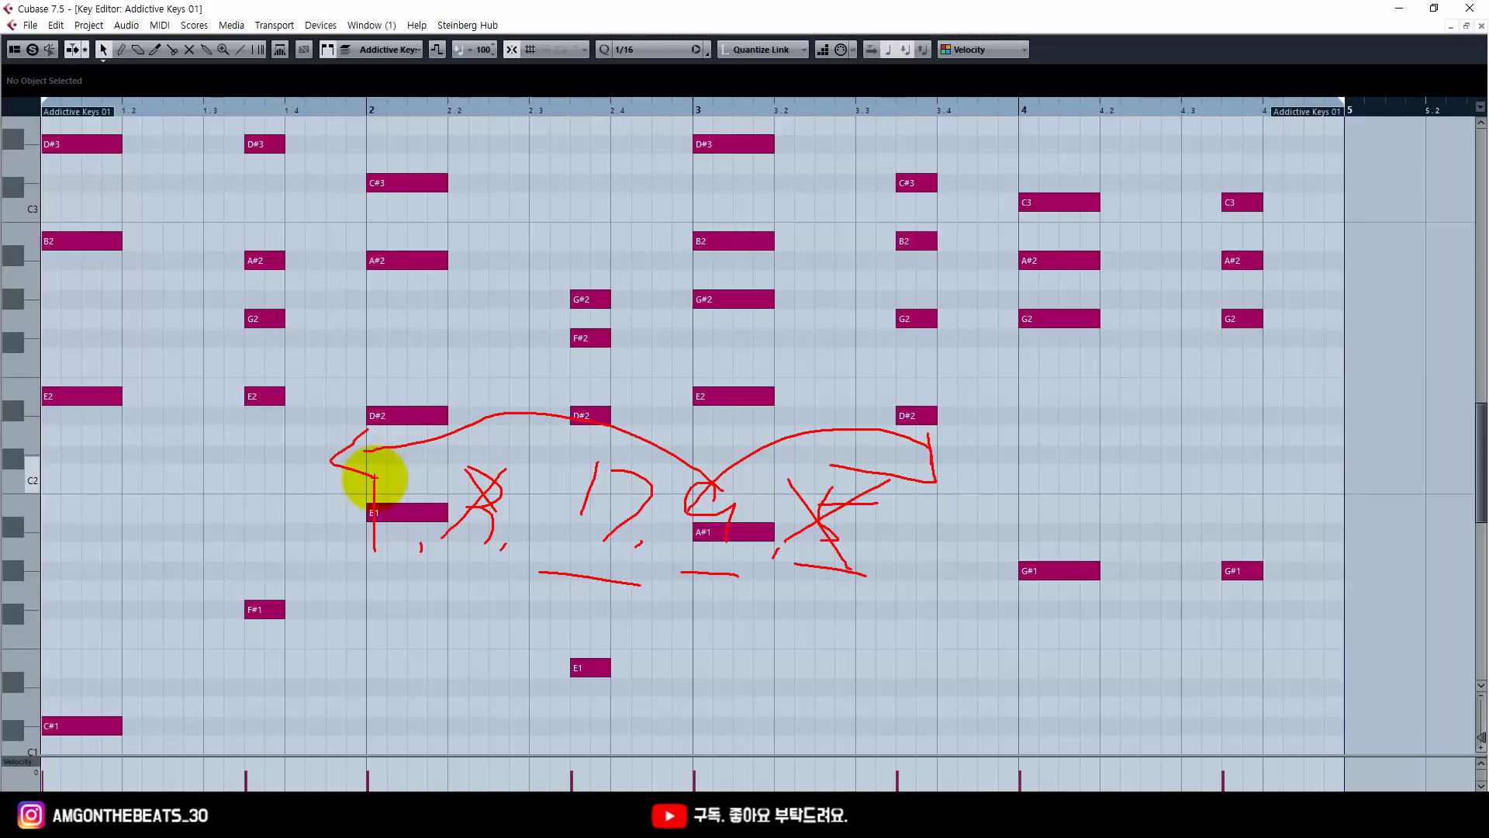
pyautogui.press('Escape')
# Switch to the Notepad chord memo, highlight A#m in the progression, and return to the Key Editor
pyautogui.press('g')
pyautogui.hotkey('alt', 'Tab')
pyautogui.moveTo(836, 150); pyautogui.dragTo(918, 160)
pyautogui.click(796, 3)
# Step through the fifth chord's notes one by one, selecting A#1, E2, G#2, B2 and D#3
pyautogui.moveTo(689, 556); pyautogui.dragTo(634, 533)
pyautogui.scroll(-2, 678, 525)
pyautogui.scroll(4, 681, 523)
pyautogui.keyDown('shift'); pyautogui.click(645, 523); pyautogui.keyUp('shift')
pyautogui.keyDown('shift'); pyautogui.click(645, 427); pyautogui.keyUp('shift')
pyautogui.keyDown('shift'); pyautogui.click(612, 368); pyautogui.keyUp('shift')
pyautogui.keyDown('shift'); pyautogui.click(612, 271); pyautogui.keyUp('shift')
pyautogui.click(626, 661)
pyautogui.moveTo(661, 552); pyautogui.dragTo(591, 495)
pyautogui.click(622, 427)
pyautogui.click(626, 368)
pyautogui.click(620, 272)
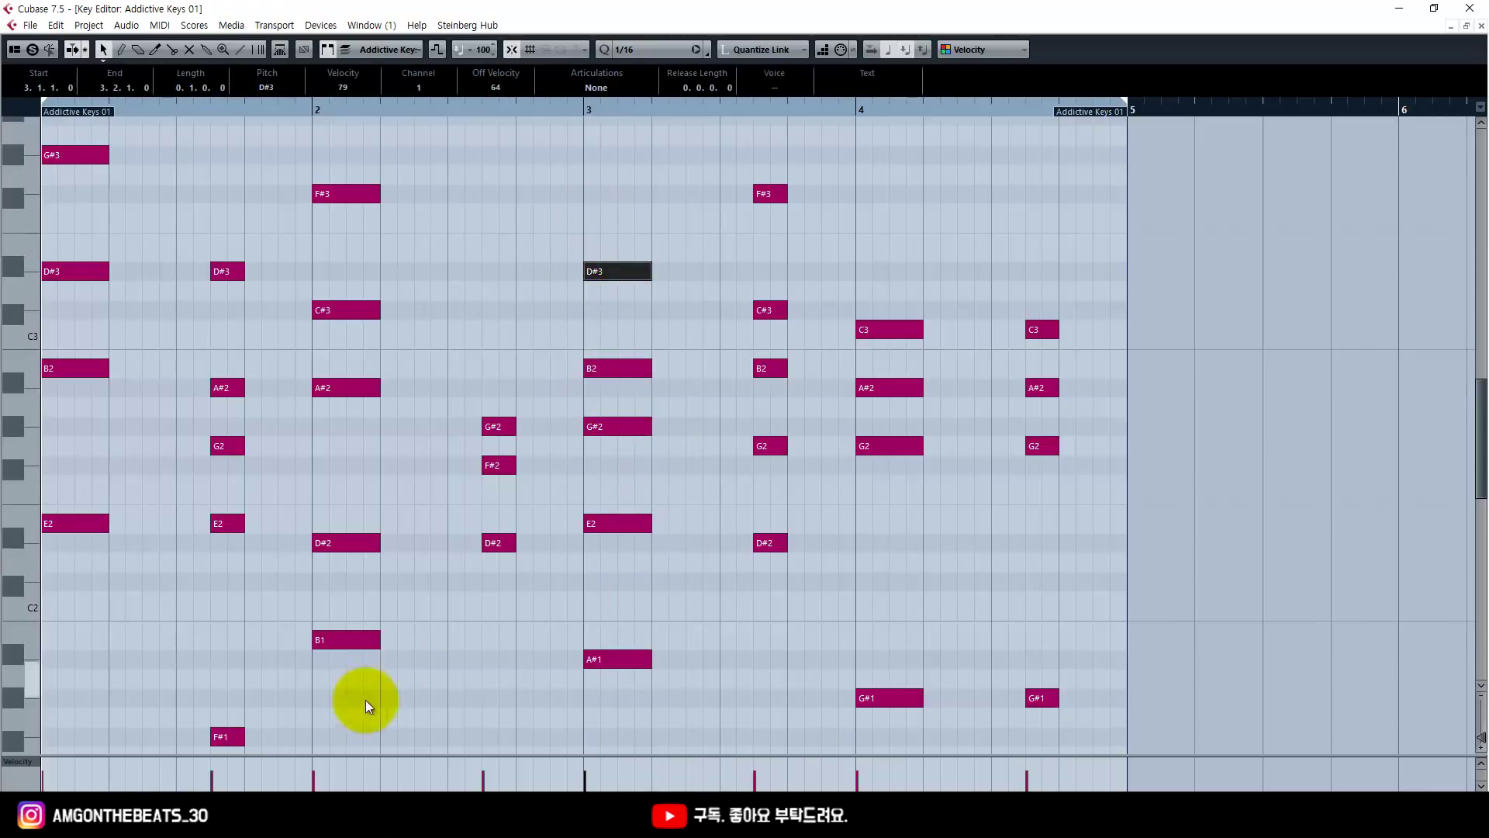
# Switch to the Notepad chord memo, highlight the D#m chord's root name, and return to the Key Editor
pyautogui.click(203, 812)
pyautogui.moveTo(933, 152); pyautogui.dragTo(975, 149)
pyautogui.click(848, 9)
# Select the sixth chord's notes from D#2 up through C#3, and then all notes of the fifth and sixth chords together
pyautogui.moveTo(779, 613); pyautogui.dragTo(786, 415)
pyautogui.keyDown('shift'); pyautogui.click(785, 367); pyautogui.keyUp('shift')
pyautogui.keyDown('shift'); pyautogui.click(785, 309); pyautogui.keyUp('shift')
pyautogui.moveTo(791, 689); pyautogui.dragTo(609, 211)
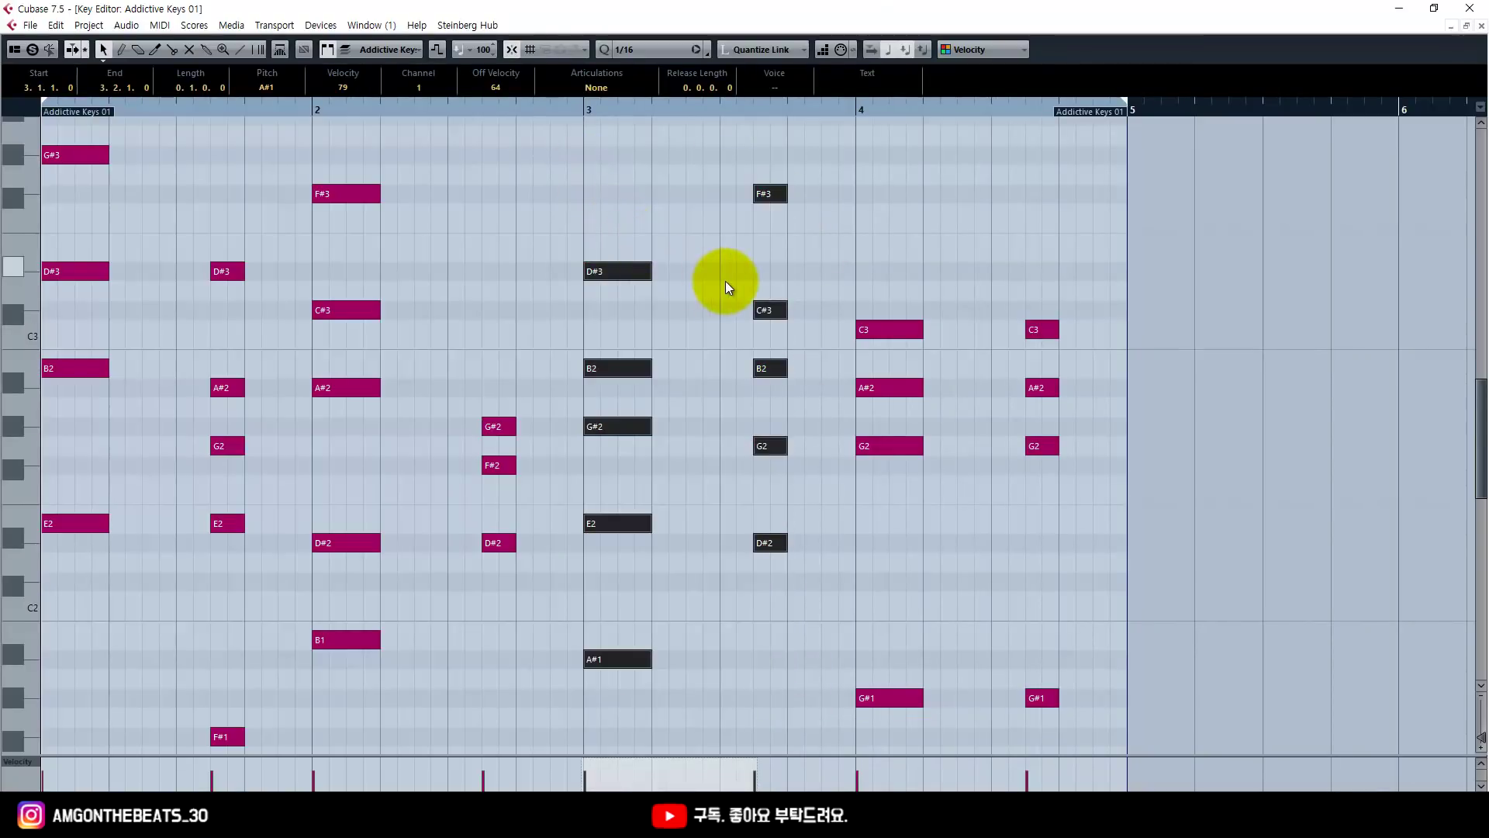
# Switch to the Notepad chord memo, highlight the final G# in the progression, and return to the Key Editor
pyautogui.scroll(-3, 818, 337)
pyautogui.scroll(3, 993, 613)
pyautogui.click(207, 815)
pyautogui.moveTo(1029, 145); pyautogui.dragTo(1069, 143)
pyautogui.click(964, 3)
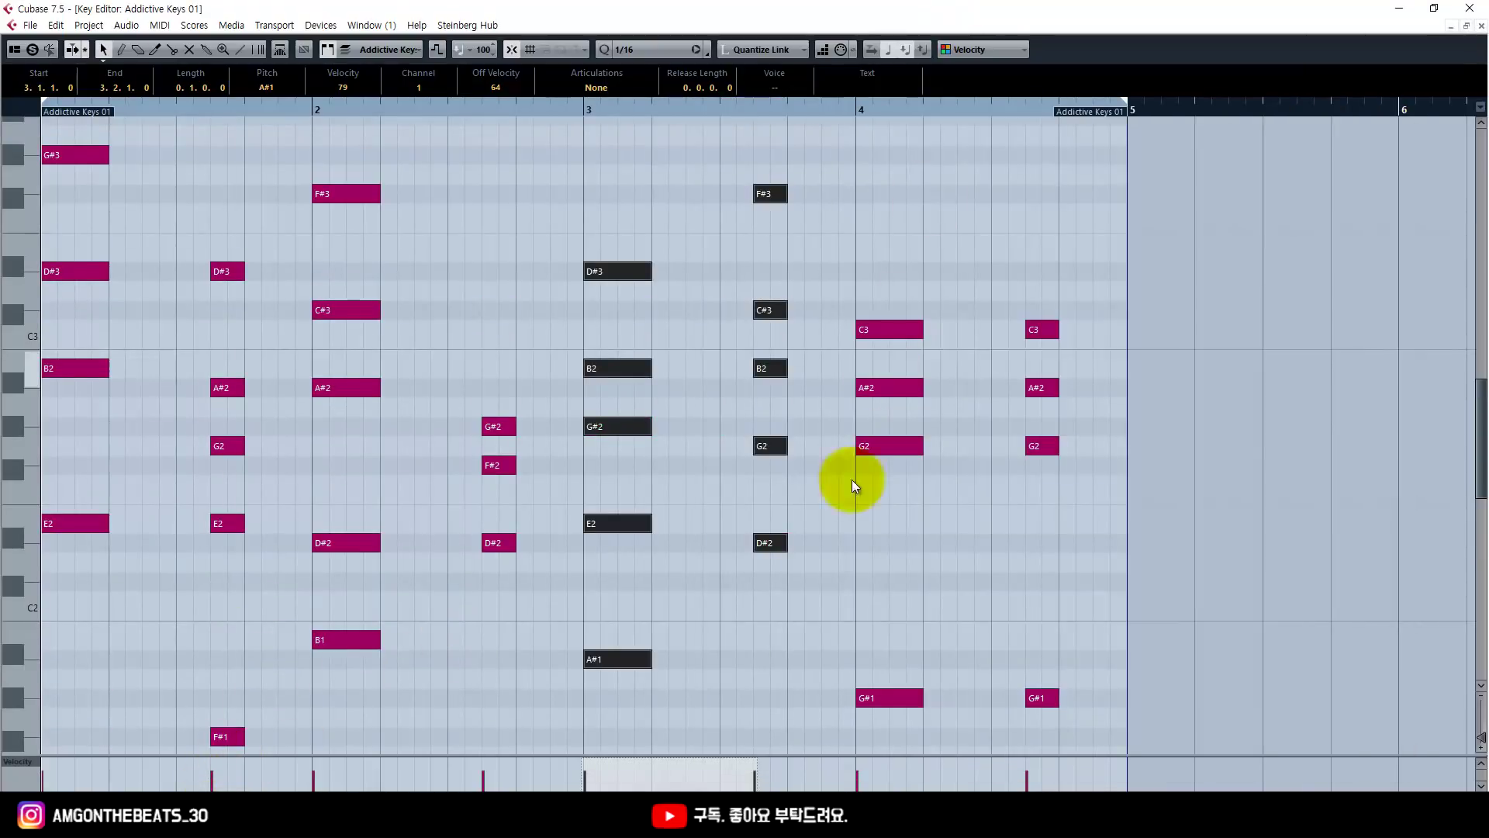
# Select the seventh chord's G#1, G2, A#2 and C3 notes together with their repeat at the end of bar 4, and clear the selection
pyautogui.moveTo(933, 716); pyautogui.dragTo(850, 233)
pyautogui.moveTo(964, 273); pyautogui.dragTo(1122, 702)
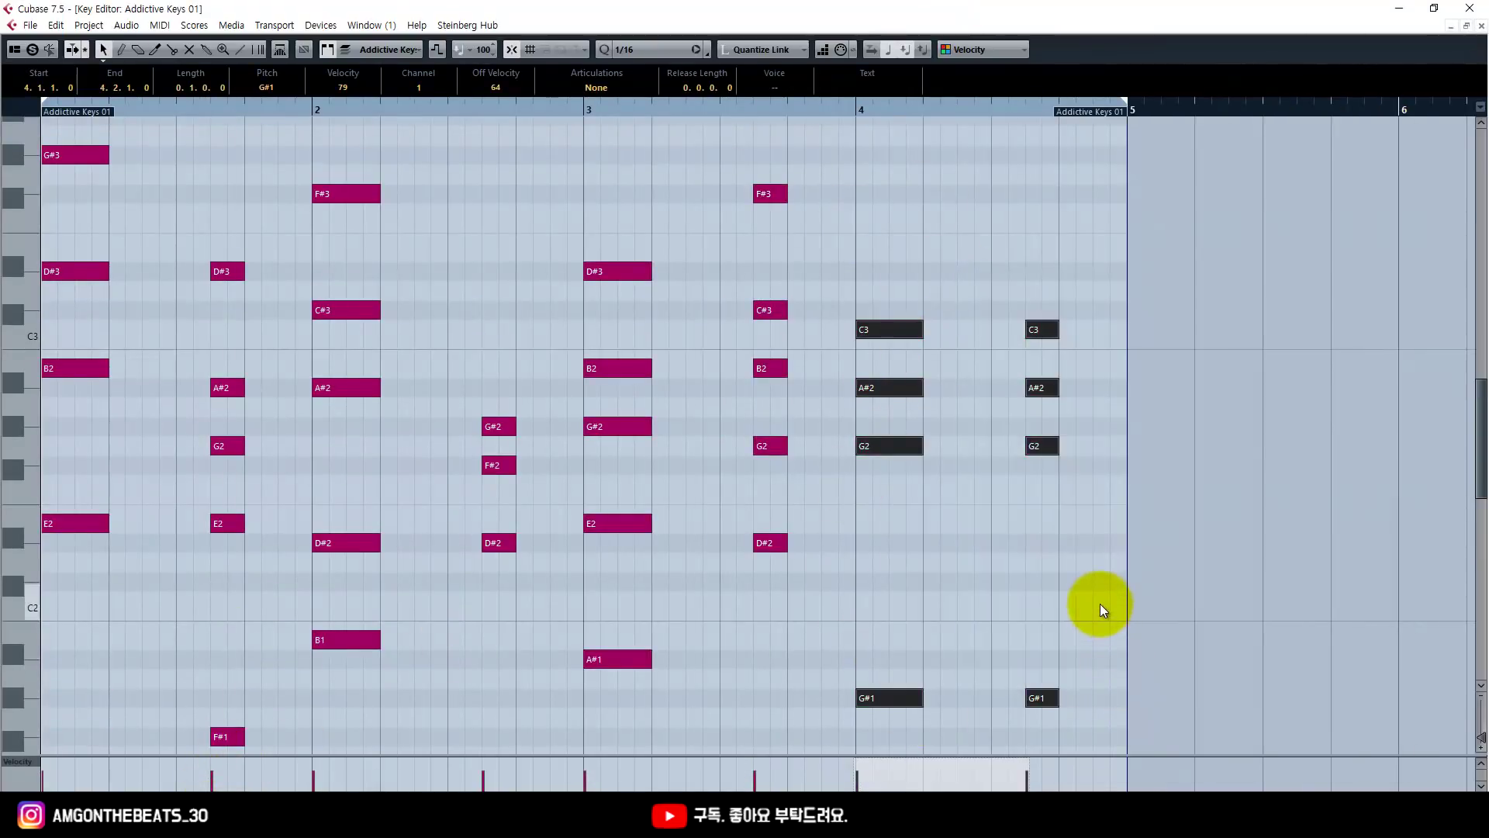
pyautogui.click(998, 573)
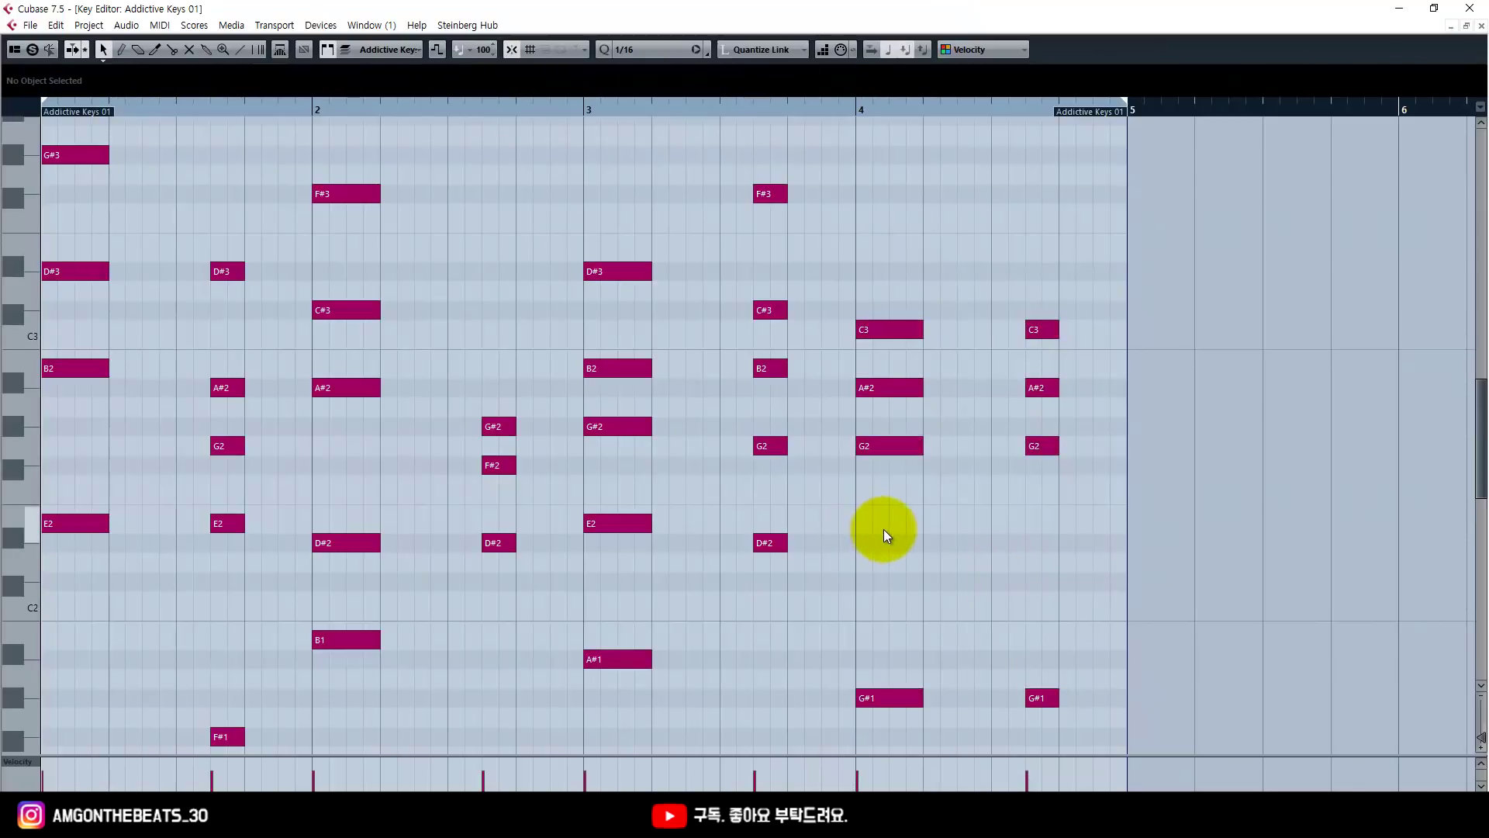
# Play back the full Addictive Keys progression and review its notes from the low bass range up to the top voices
pyautogui.press('g')
pyautogui.press('h')
pyautogui.press('space')
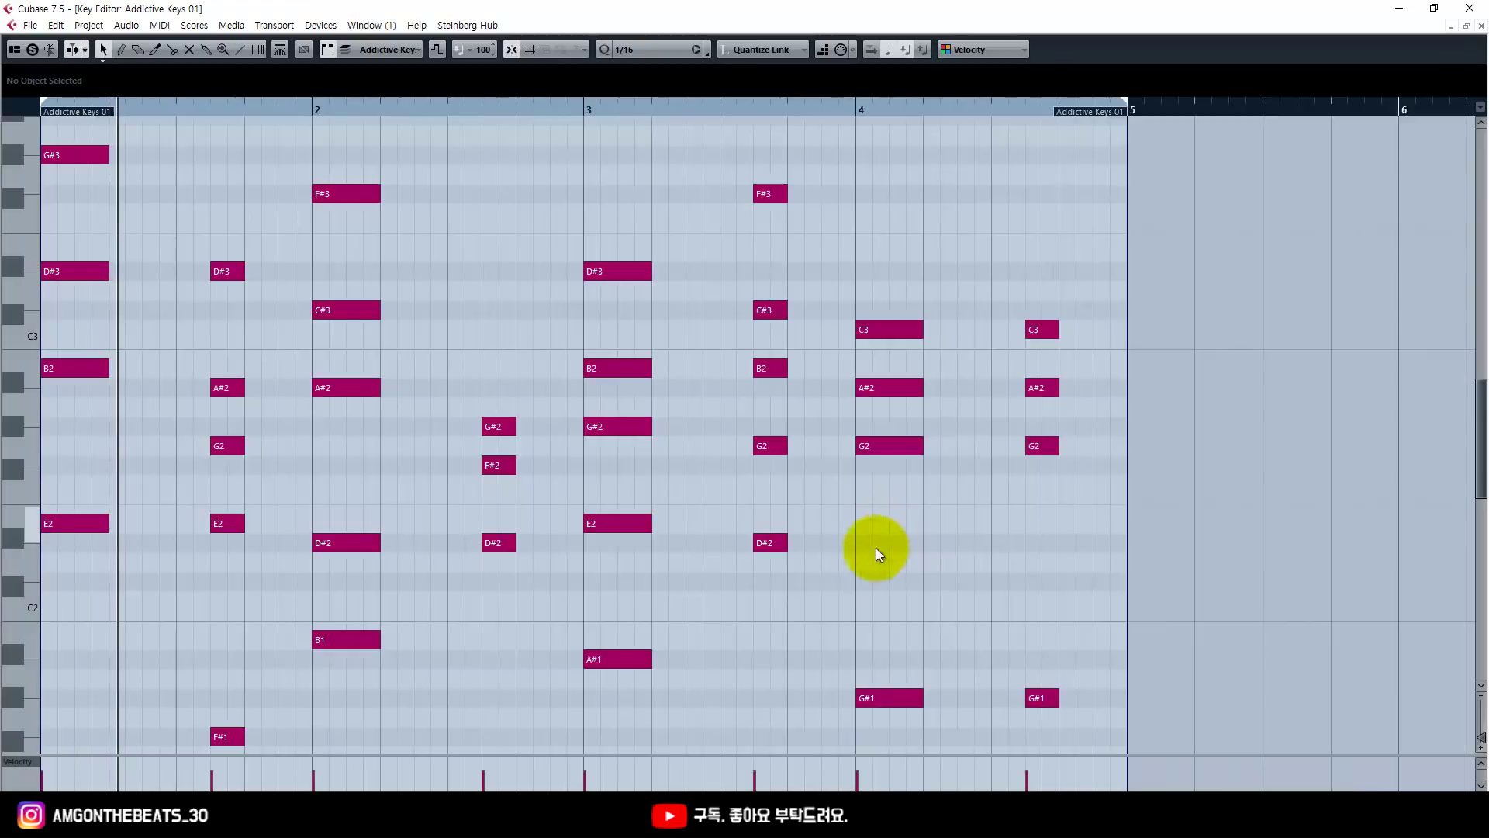
pyautogui.press('F3')
pyautogui.press('F3')
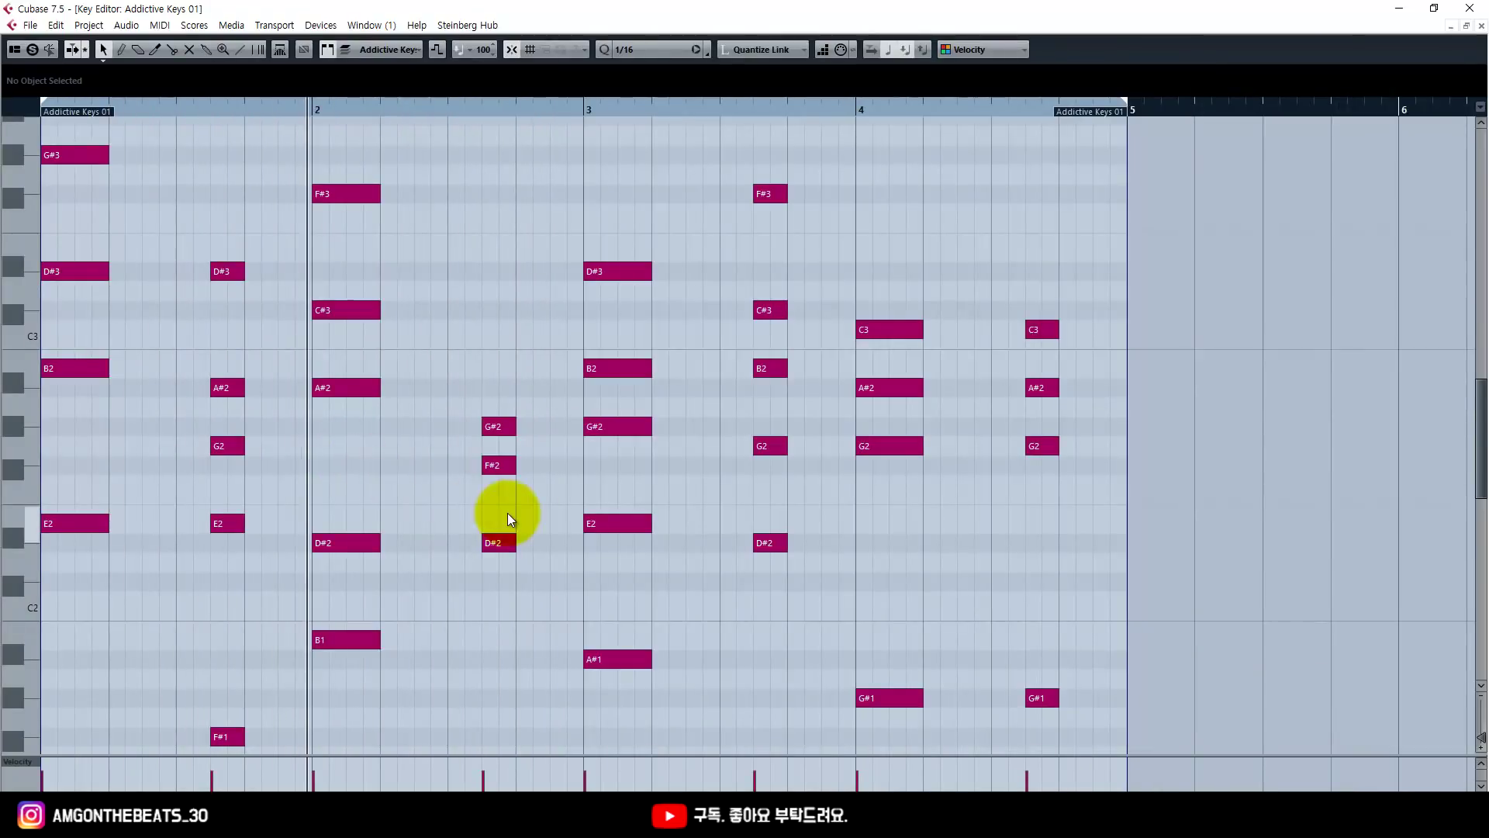
pyautogui.scroll(-3, 528, 527)
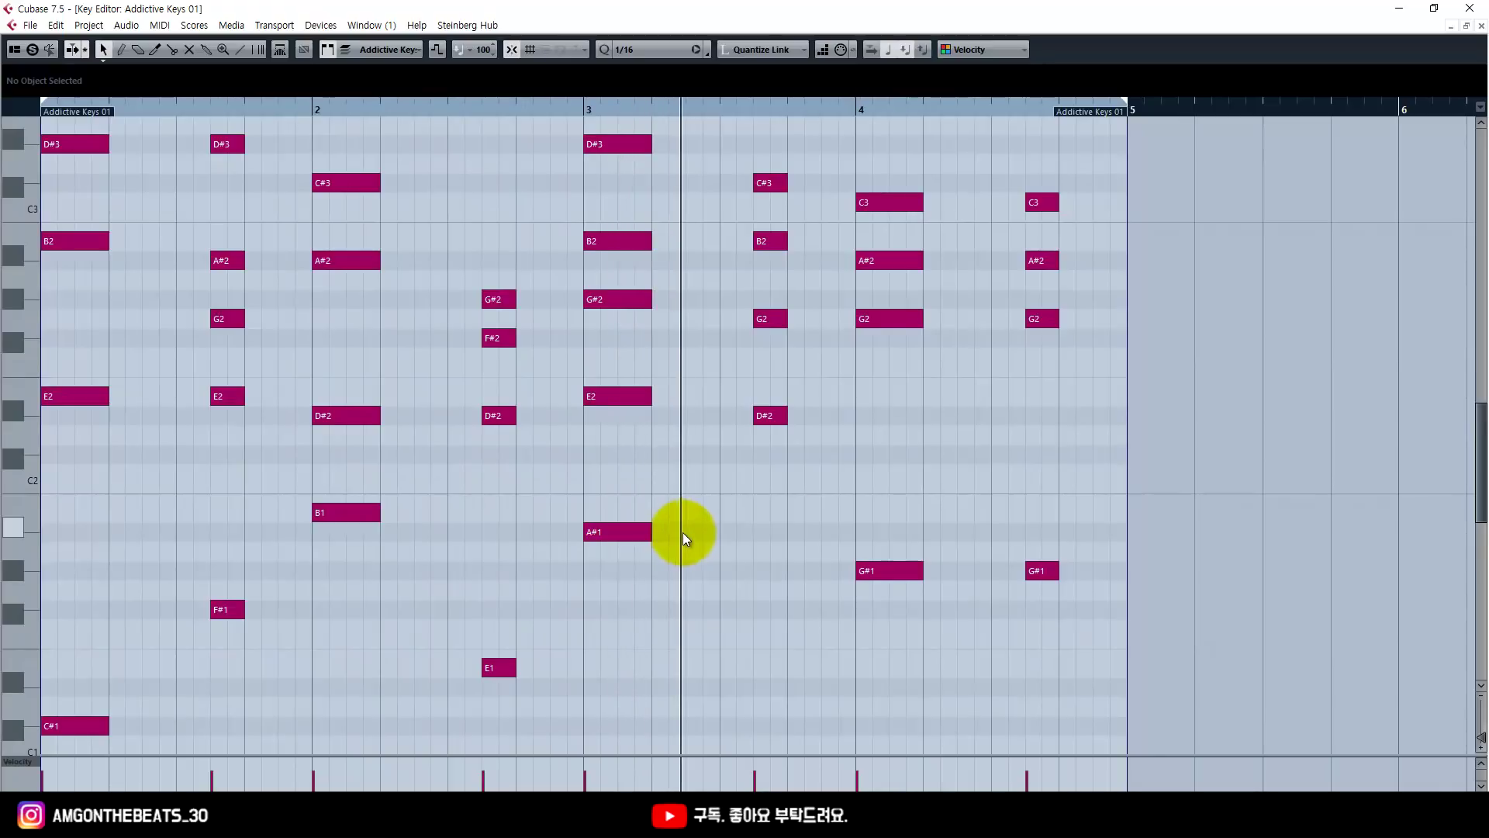
pyautogui.scroll(-3, 824, 535)
pyautogui.scroll(3, 824, 536)
pyautogui.scroll(3, 824, 535)
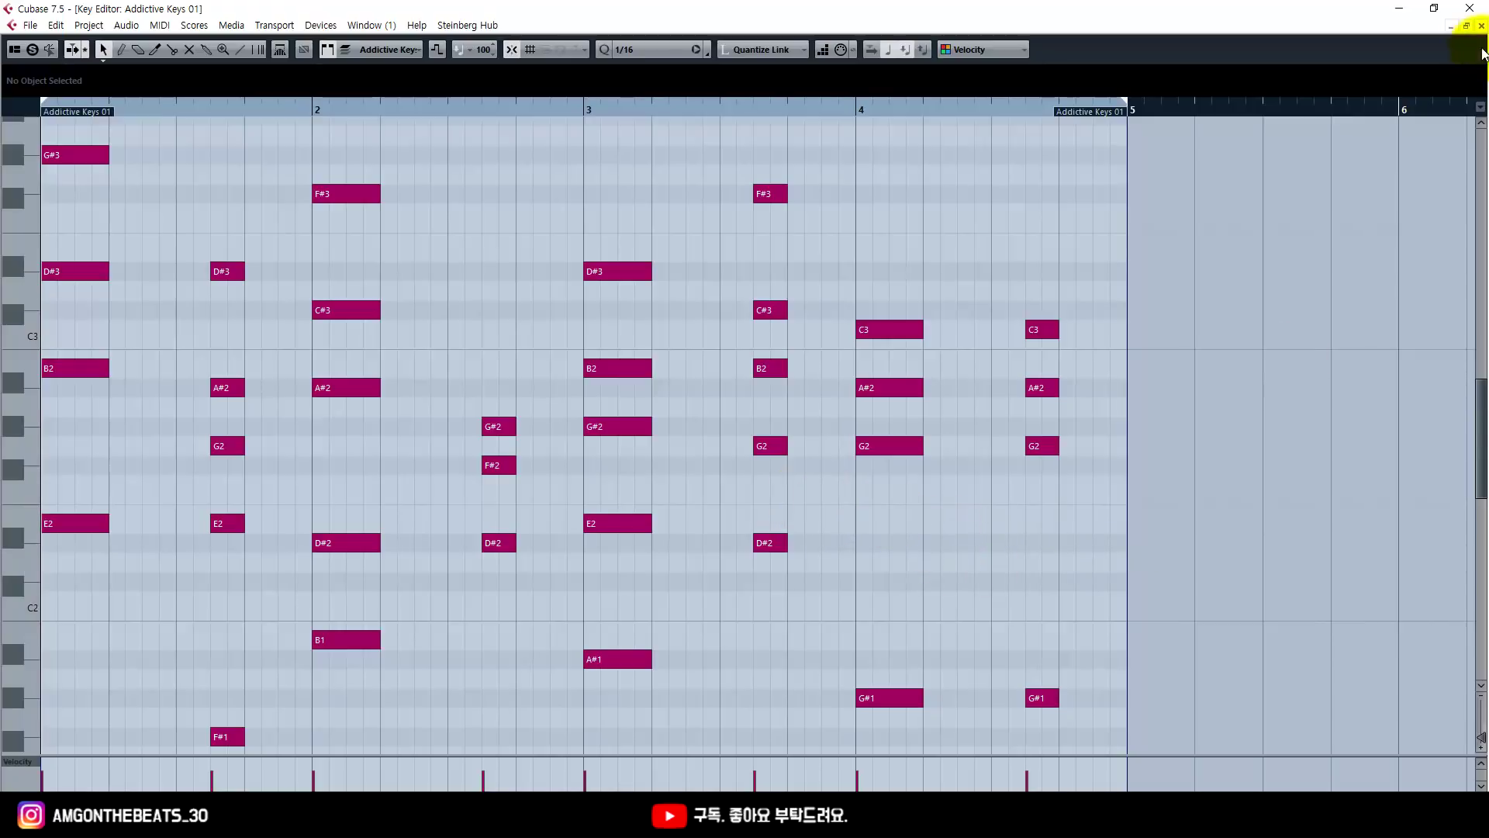
# Close the Key Editor, solo the EP track instead of Addictive Keys, enlarge its lane, and open its MIDI part
pyautogui.click(1481, 27)
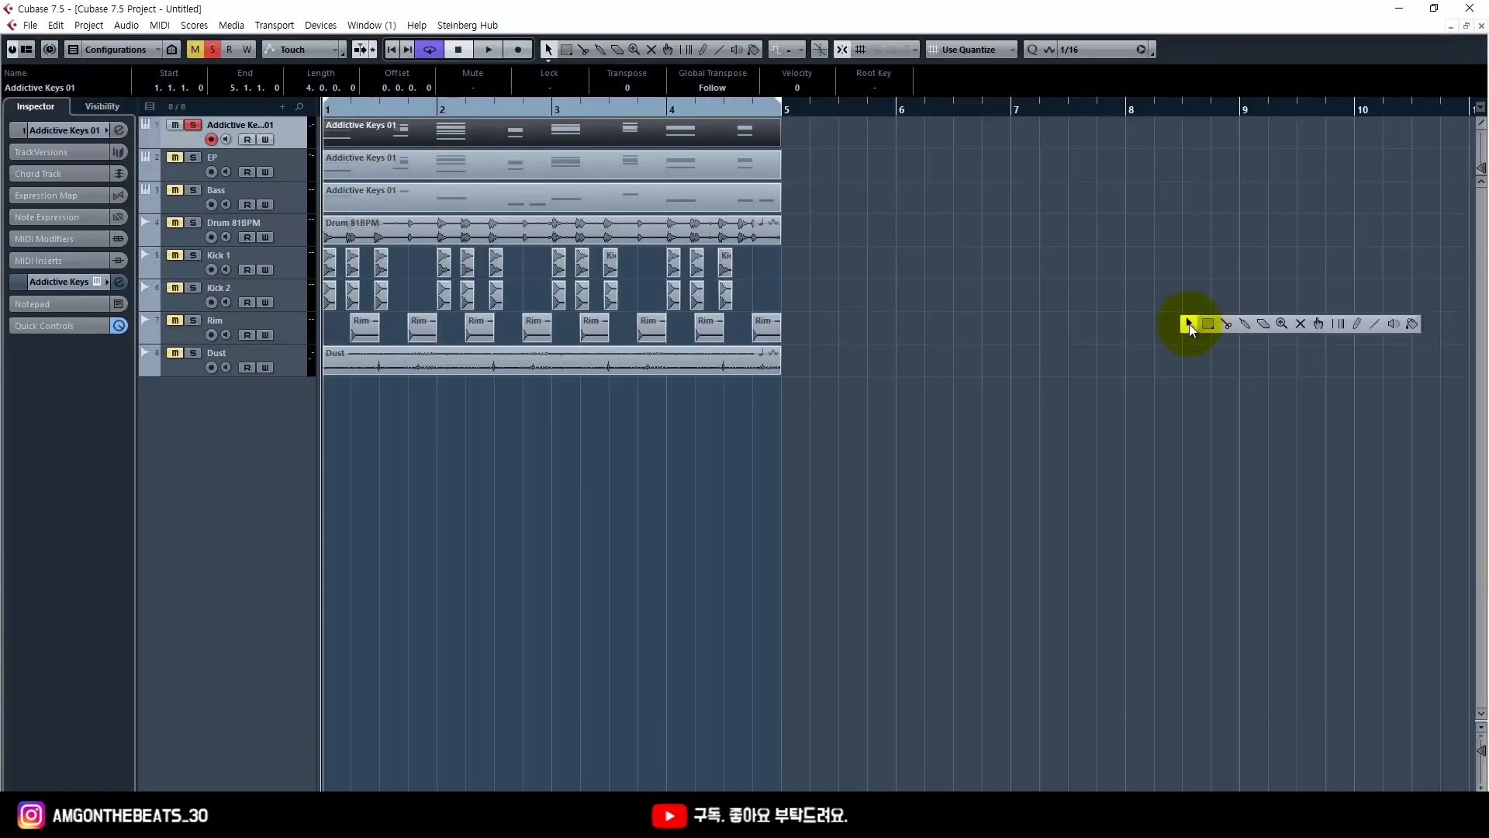
pyautogui.click(185, 123)
pyautogui.click(189, 157)
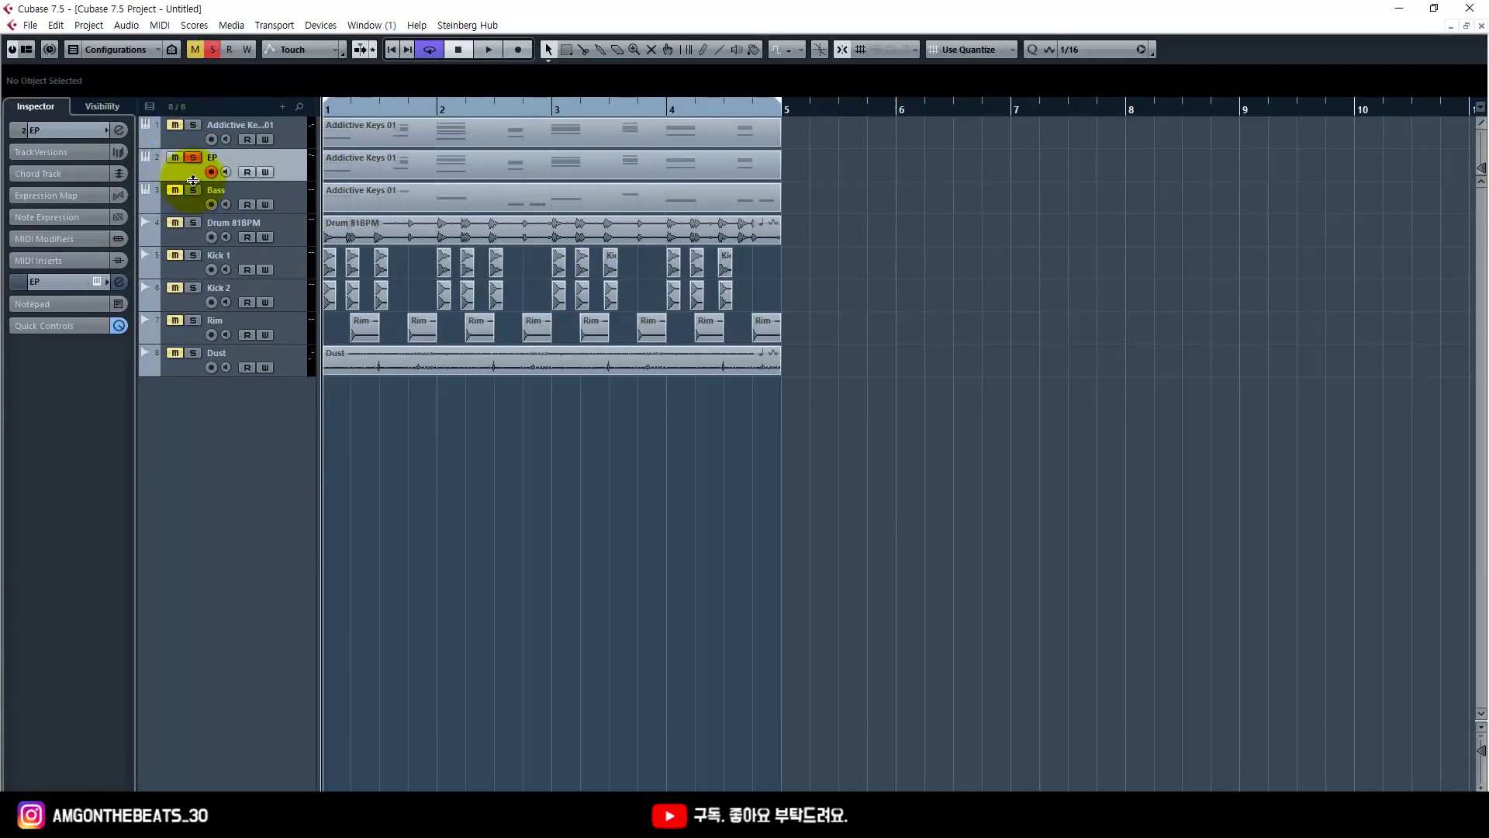
pyautogui.moveTo(193, 180); pyautogui.dragTo(192, 304)
pyautogui.doubleClick(518, 214)
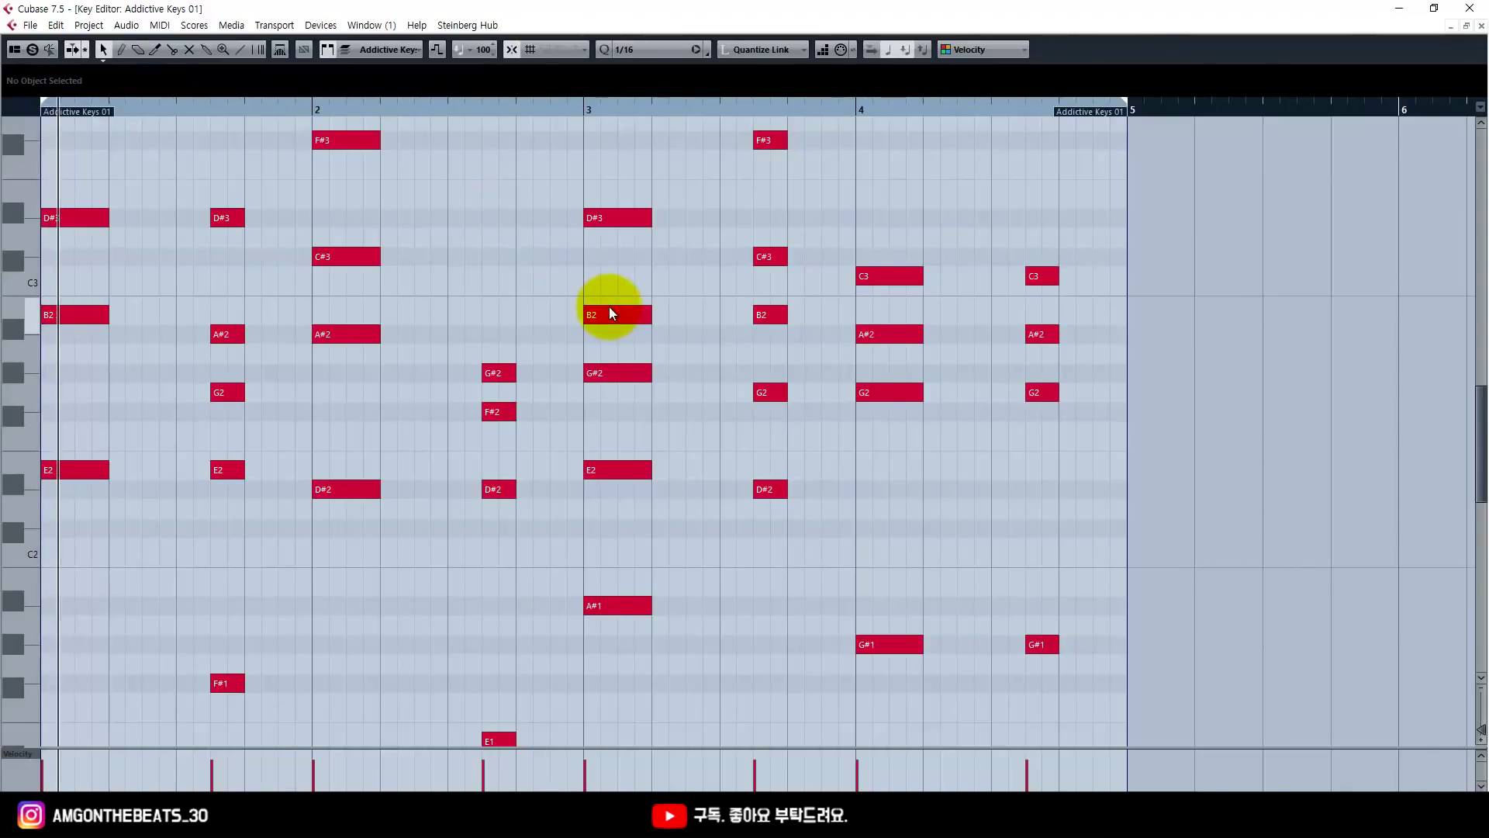
# Listen to the soloed EP part and review its chord notes across all four bars, ending with playback stopped
pyautogui.press('h')
pyautogui.press('h')
pyautogui.press('g')
pyautogui.press('g')
pyautogui.scroll(-2, 457, 431)
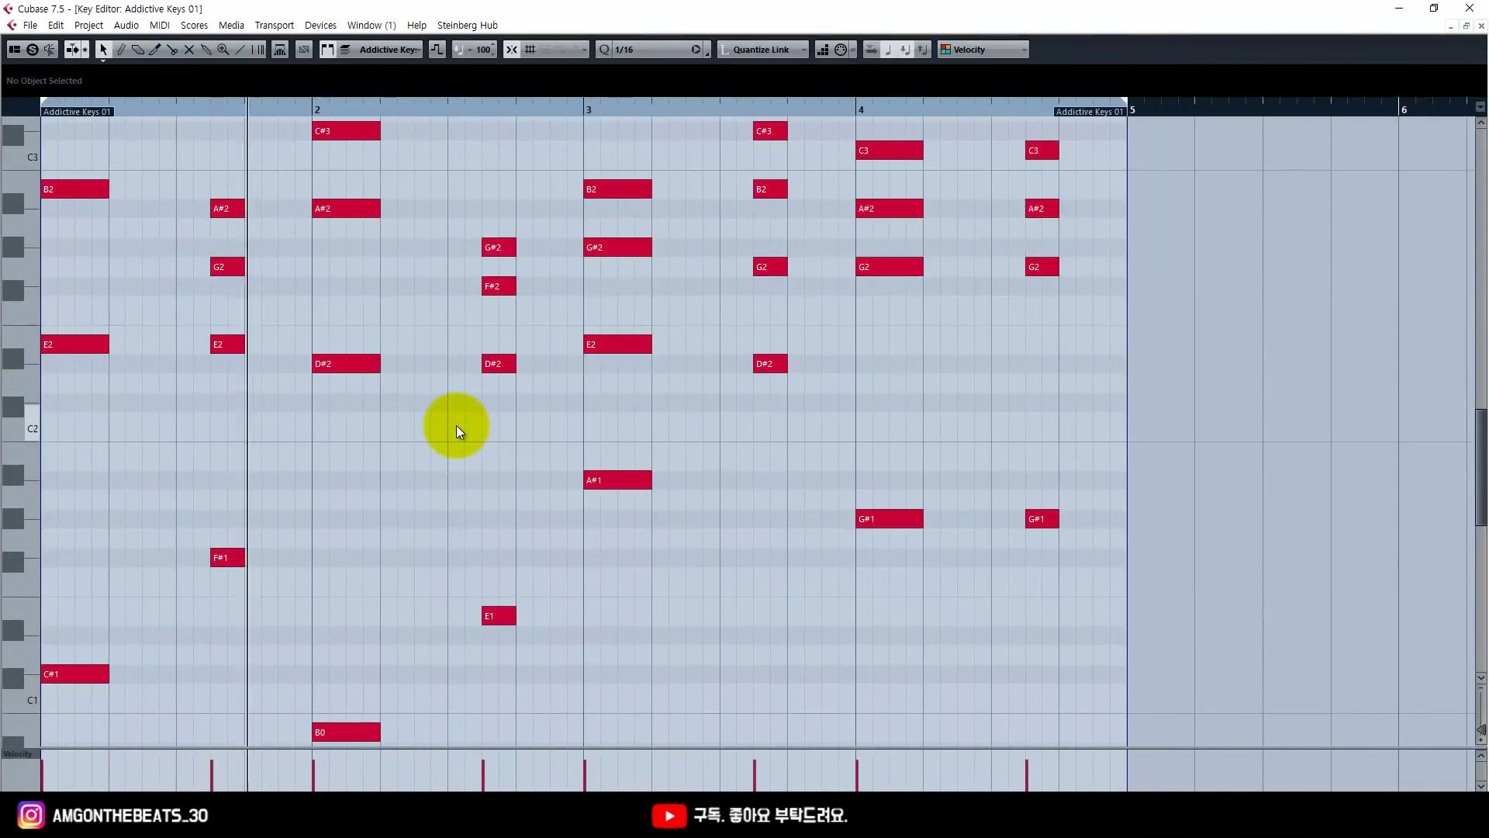
pyautogui.press('g')
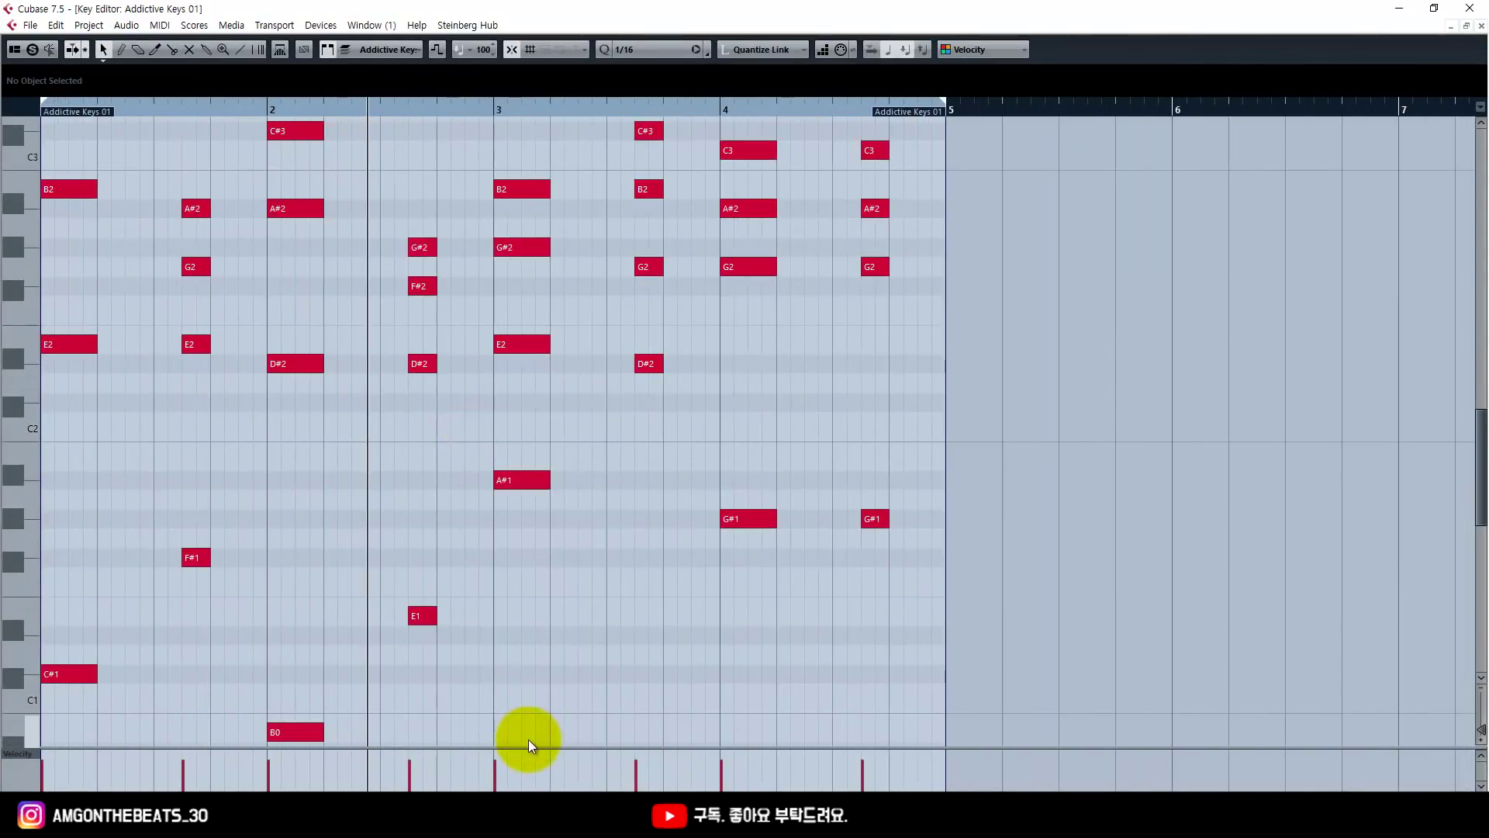
pyautogui.press('f')
pyautogui.scroll(3, 612, 640)
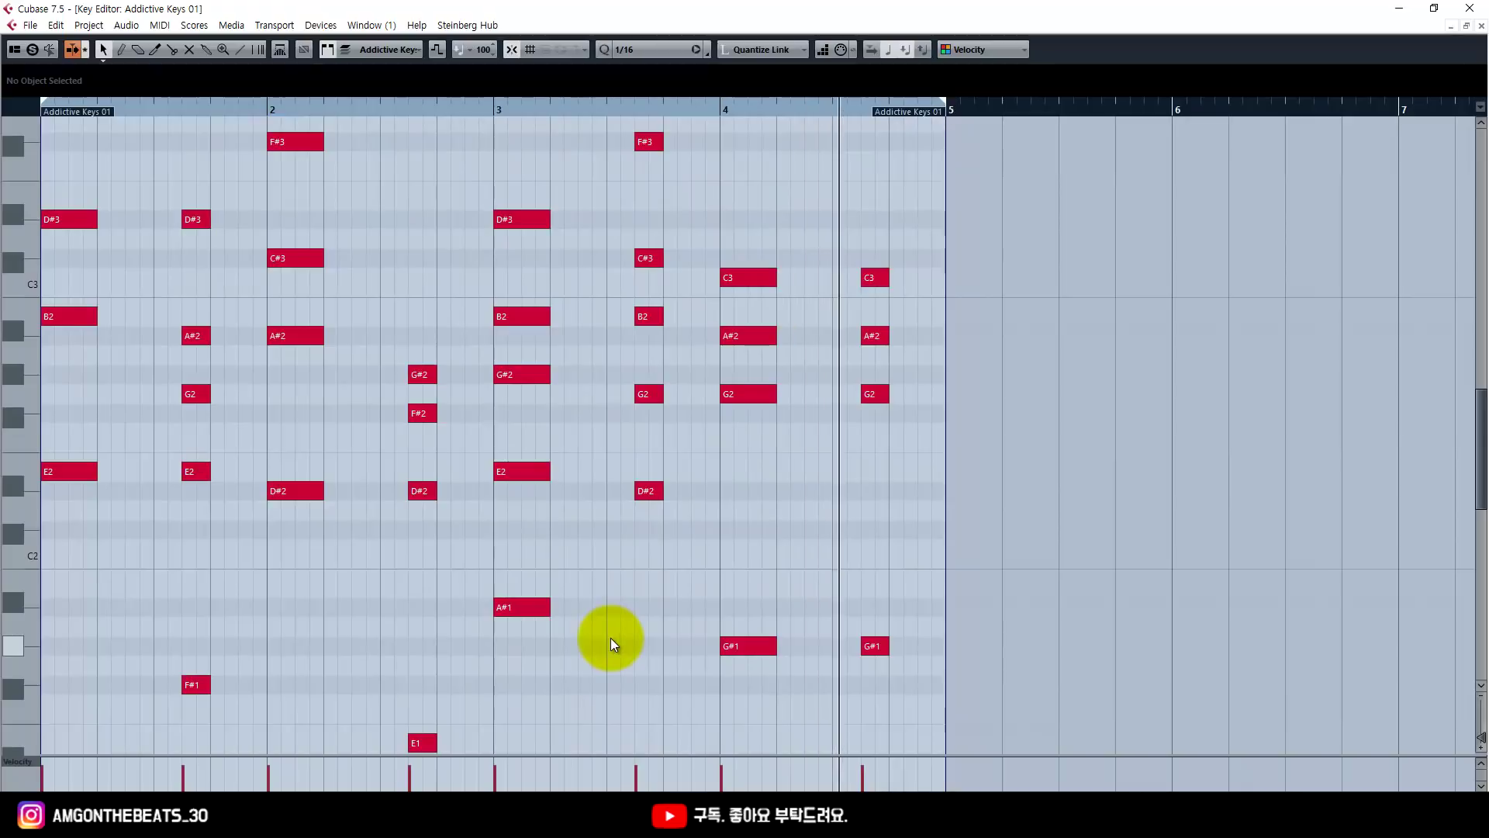
pyautogui.press('space')
# Select all EP notes, transpose them up one octave, play them back, and transpose them back down one octave
pyautogui.scroll(-3, 611, 638)
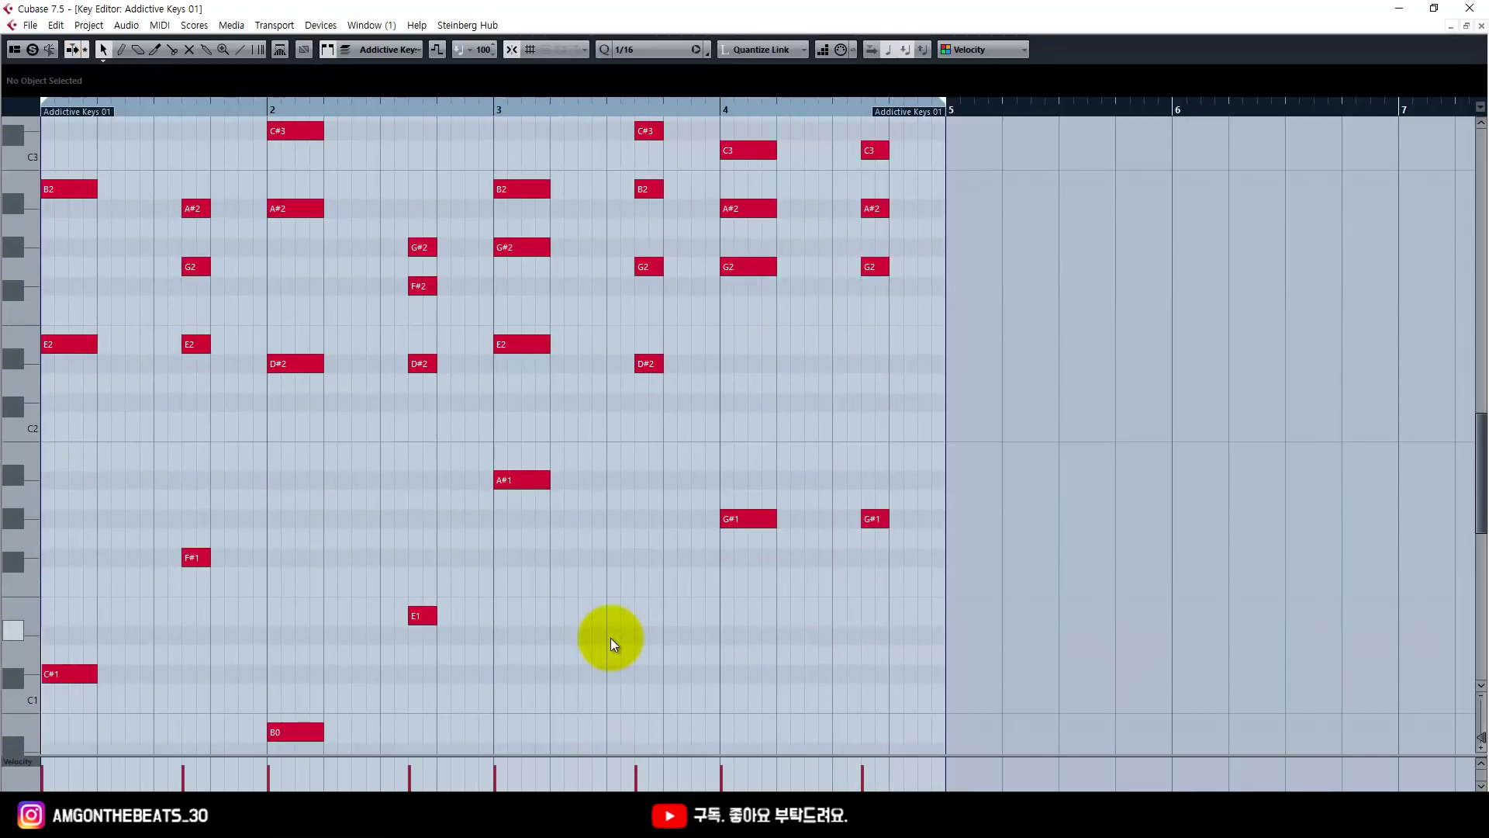
pyautogui.scroll(-3, 611, 637)
pyautogui.moveTo(1005, 632); pyautogui.dragTo(54, 153)
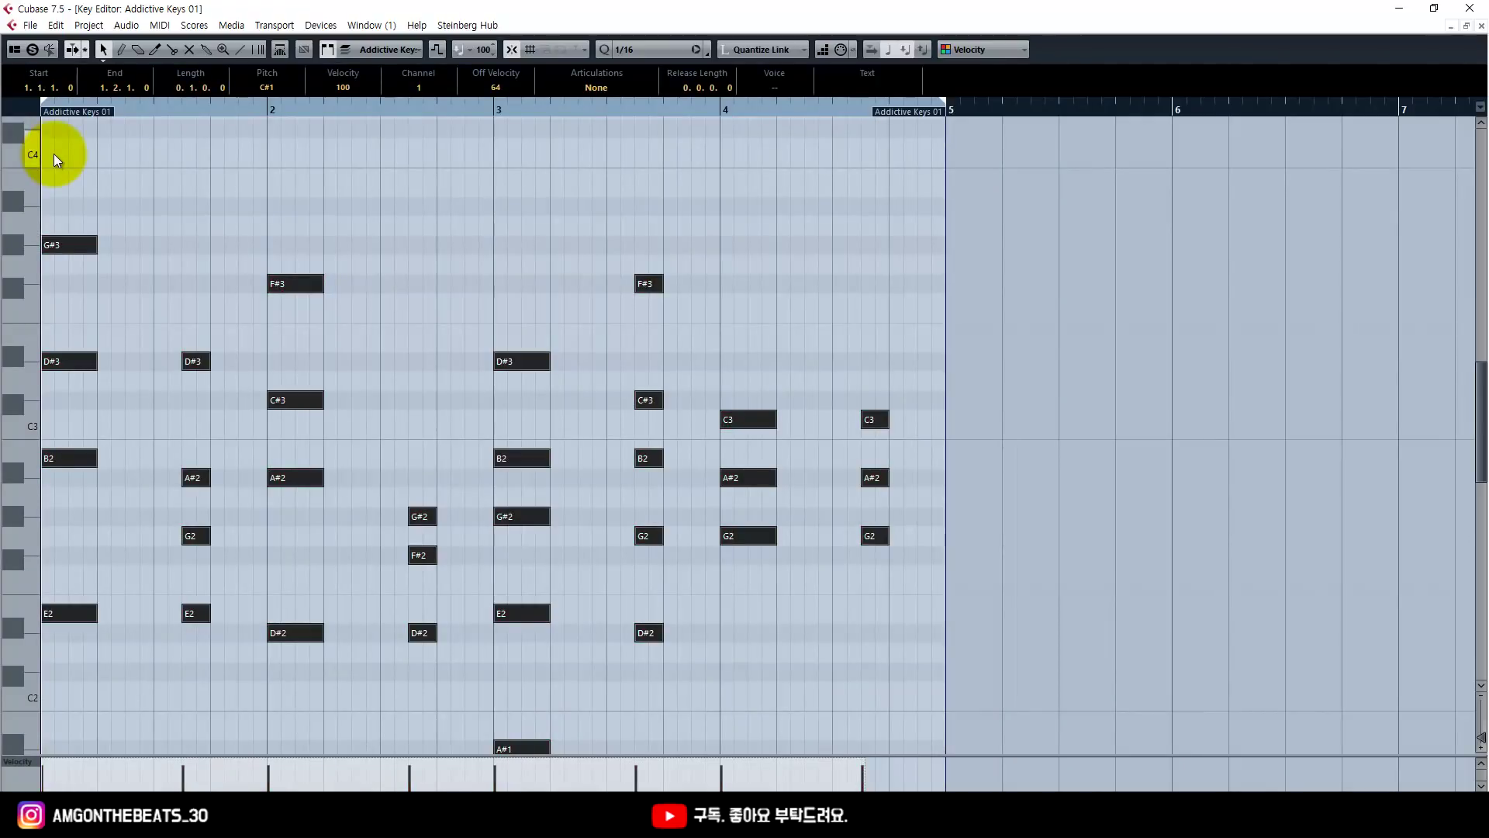
pyautogui.hotkey('shift', 'Up')
pyautogui.scroll(-2, 54, 154)
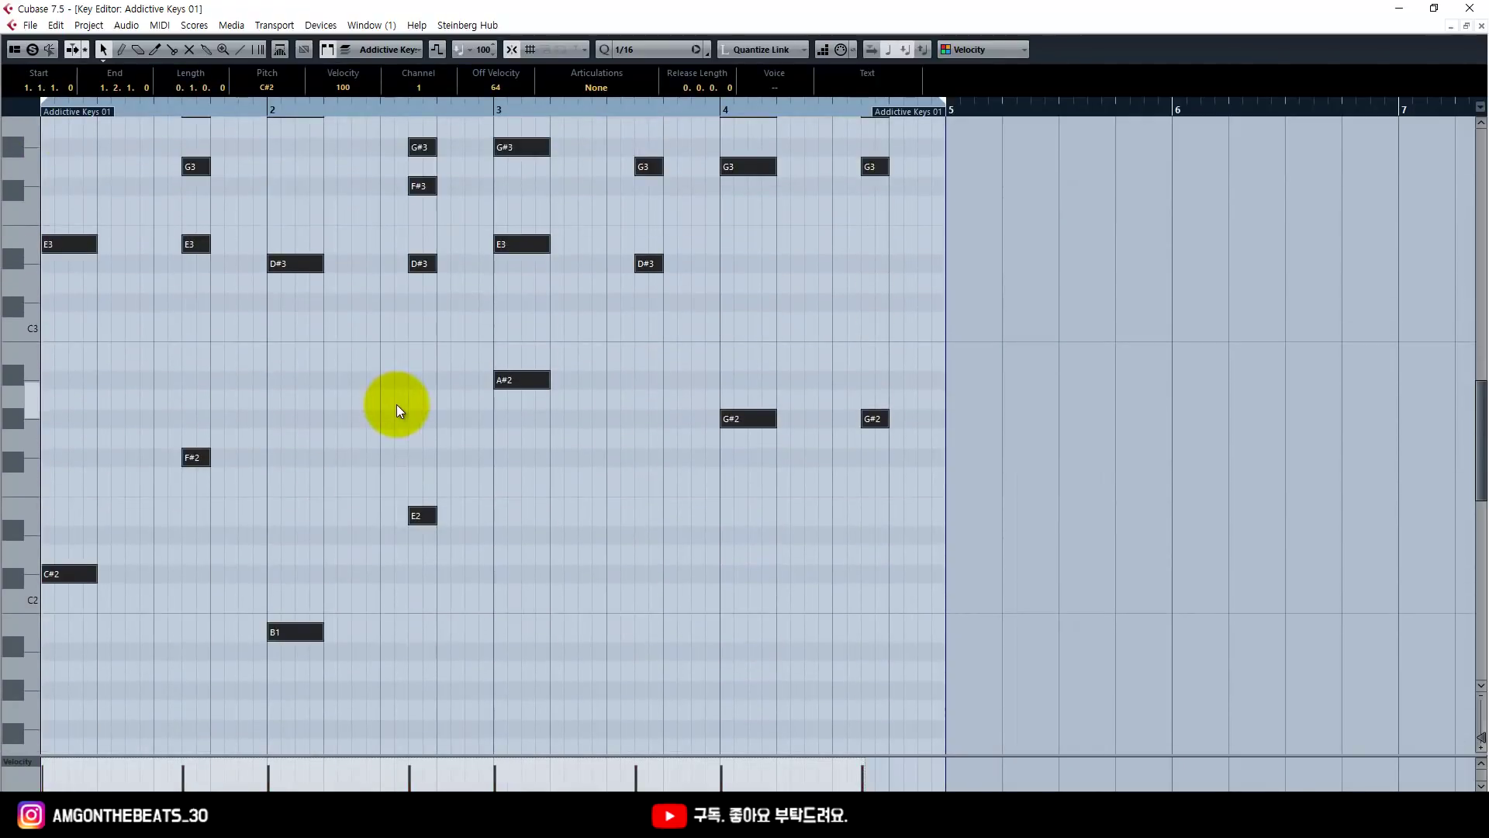
pyautogui.press('space')
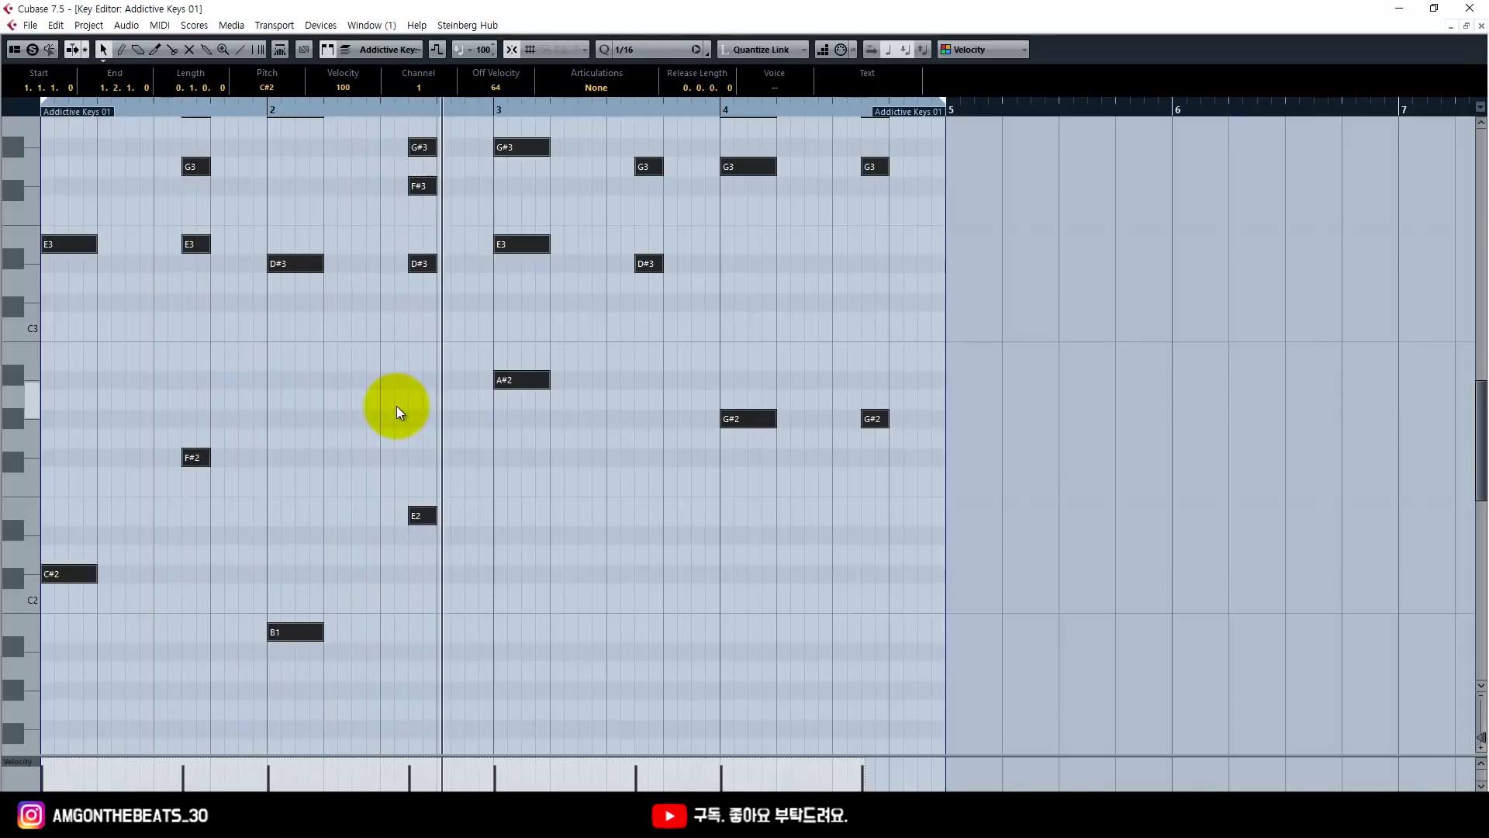
pyautogui.scroll(3, 466, 419)
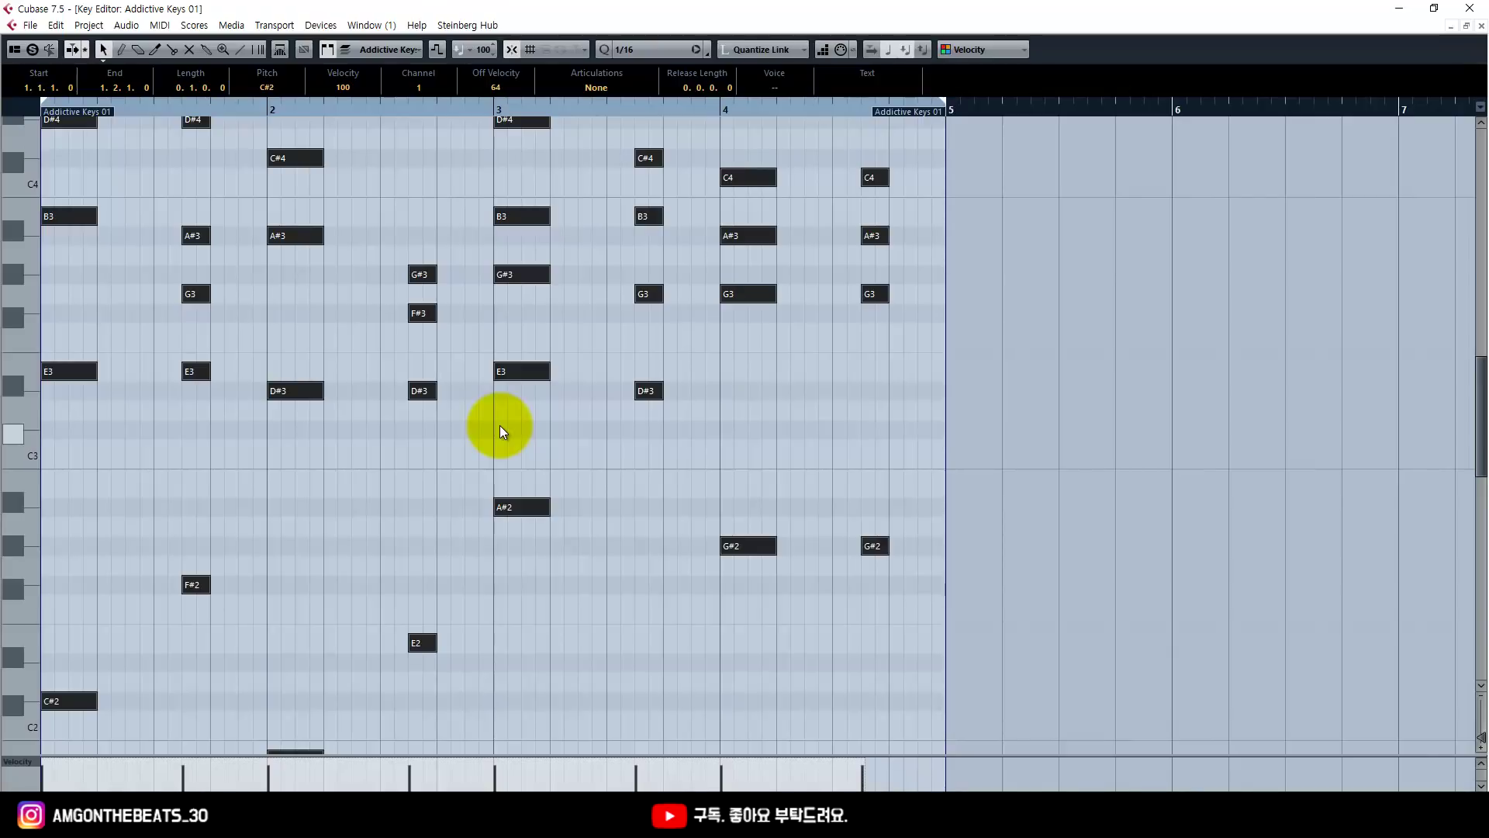
pyautogui.hotkey('shift', 'Down')
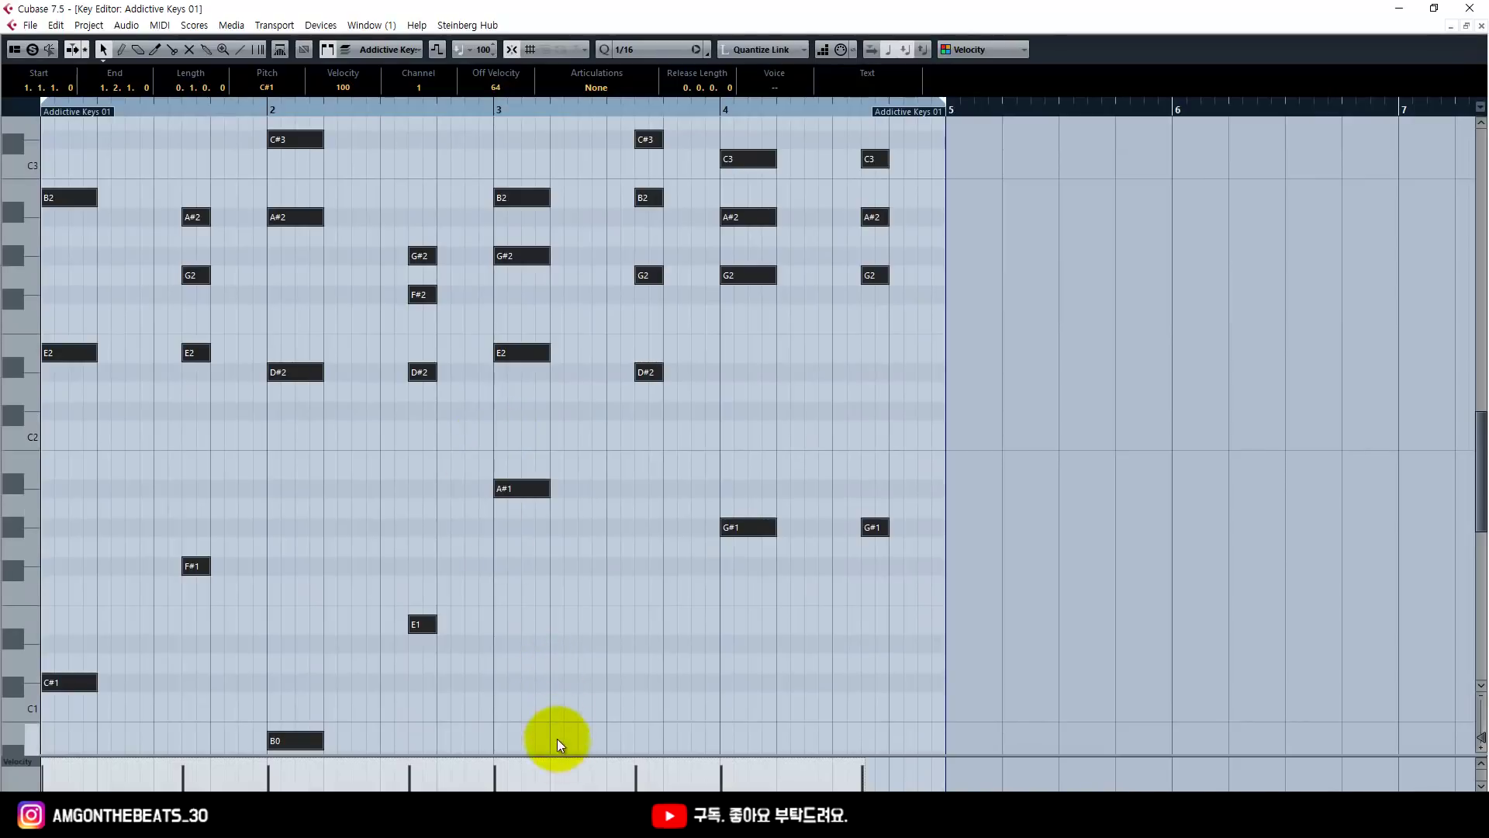
# Enlarge the velocity lane, lower the velocity of all selected EP notes to 26, and play the part
pyautogui.moveTo(561, 757); pyautogui.dragTo(575, 572)
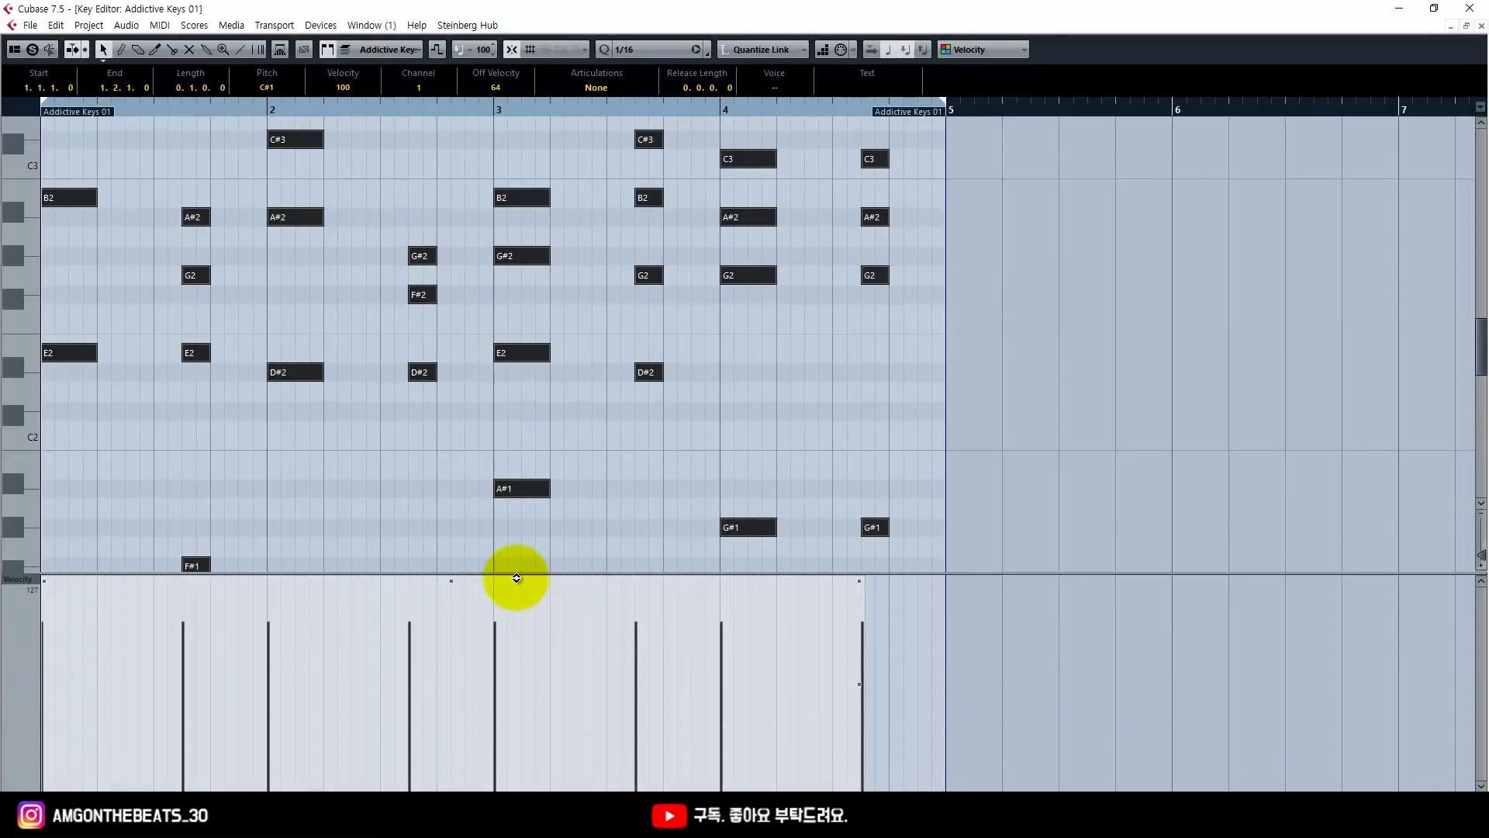
pyautogui.moveTo(451, 581); pyautogui.dragTo(453, 677)
pyautogui.press('space')
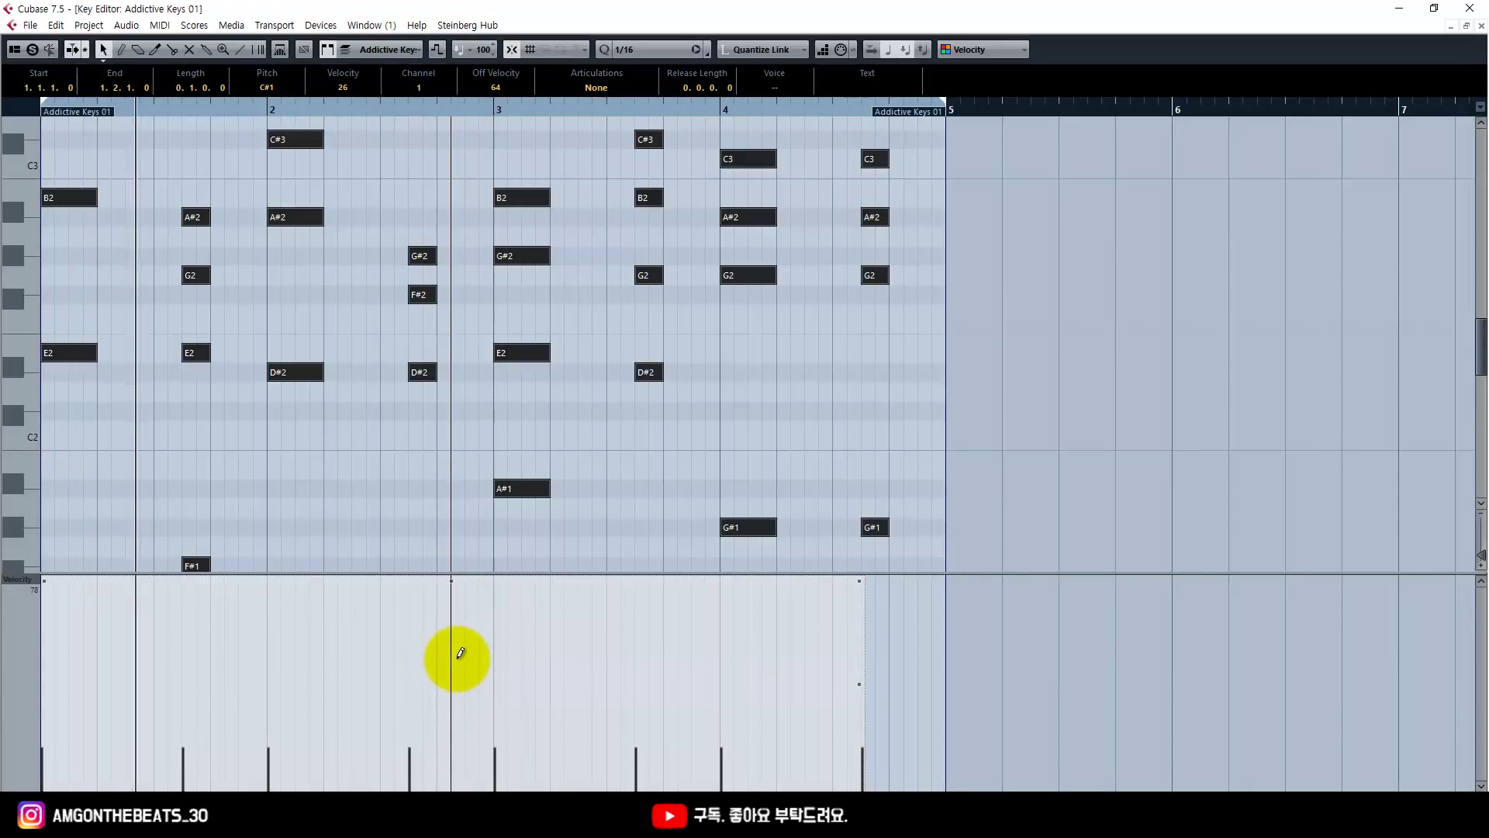
pyautogui.press('space')
# Raise the velocity of all EP notes to 98, shrink the velocity lane, and play the part
pyautogui.moveTo(453, 581); pyautogui.dragTo(440, 480)
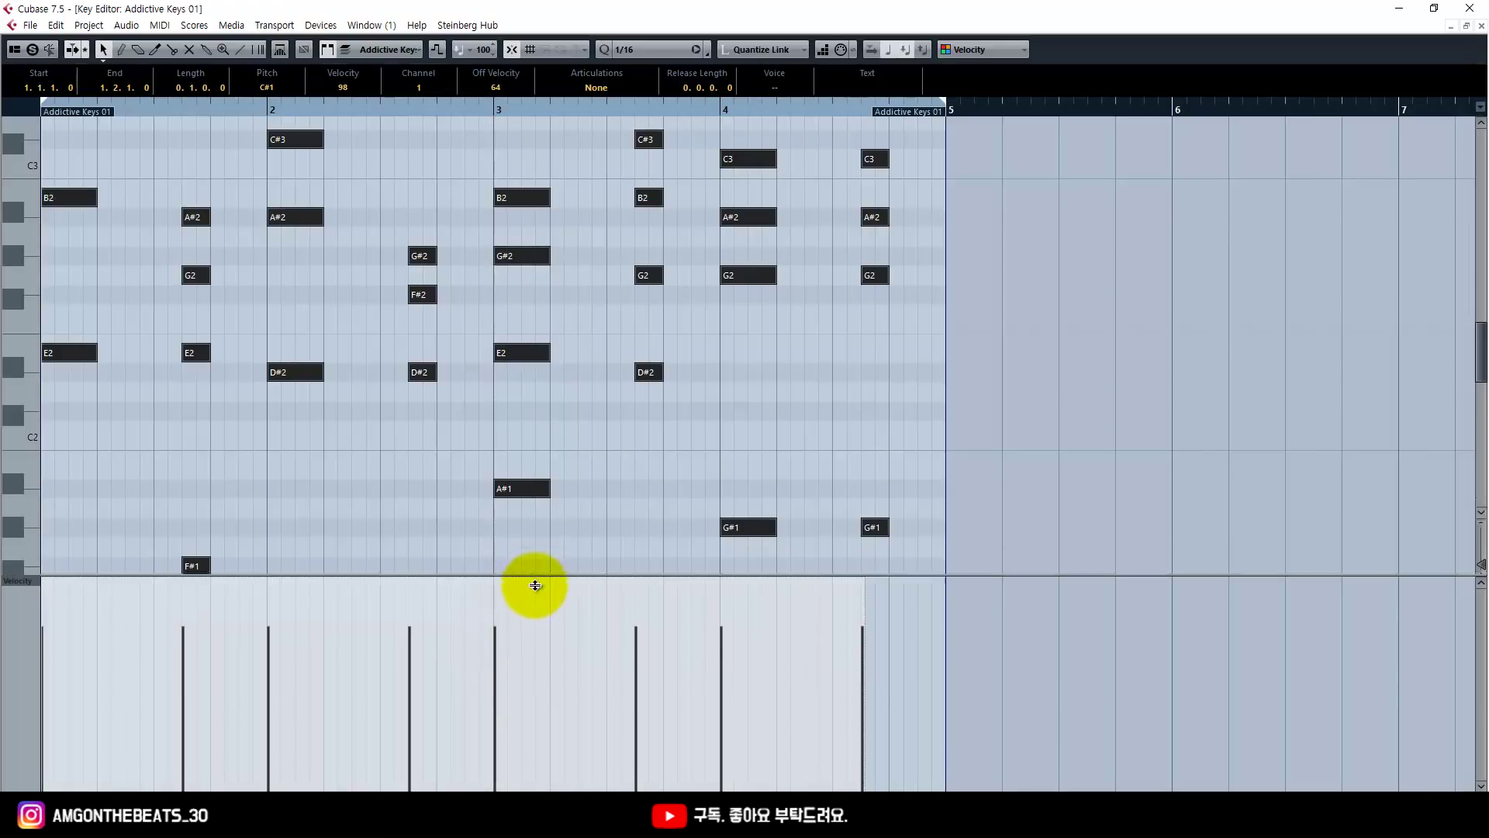
pyautogui.moveTo(534, 574); pyautogui.dragTo(534, 692)
pyautogui.press('space')
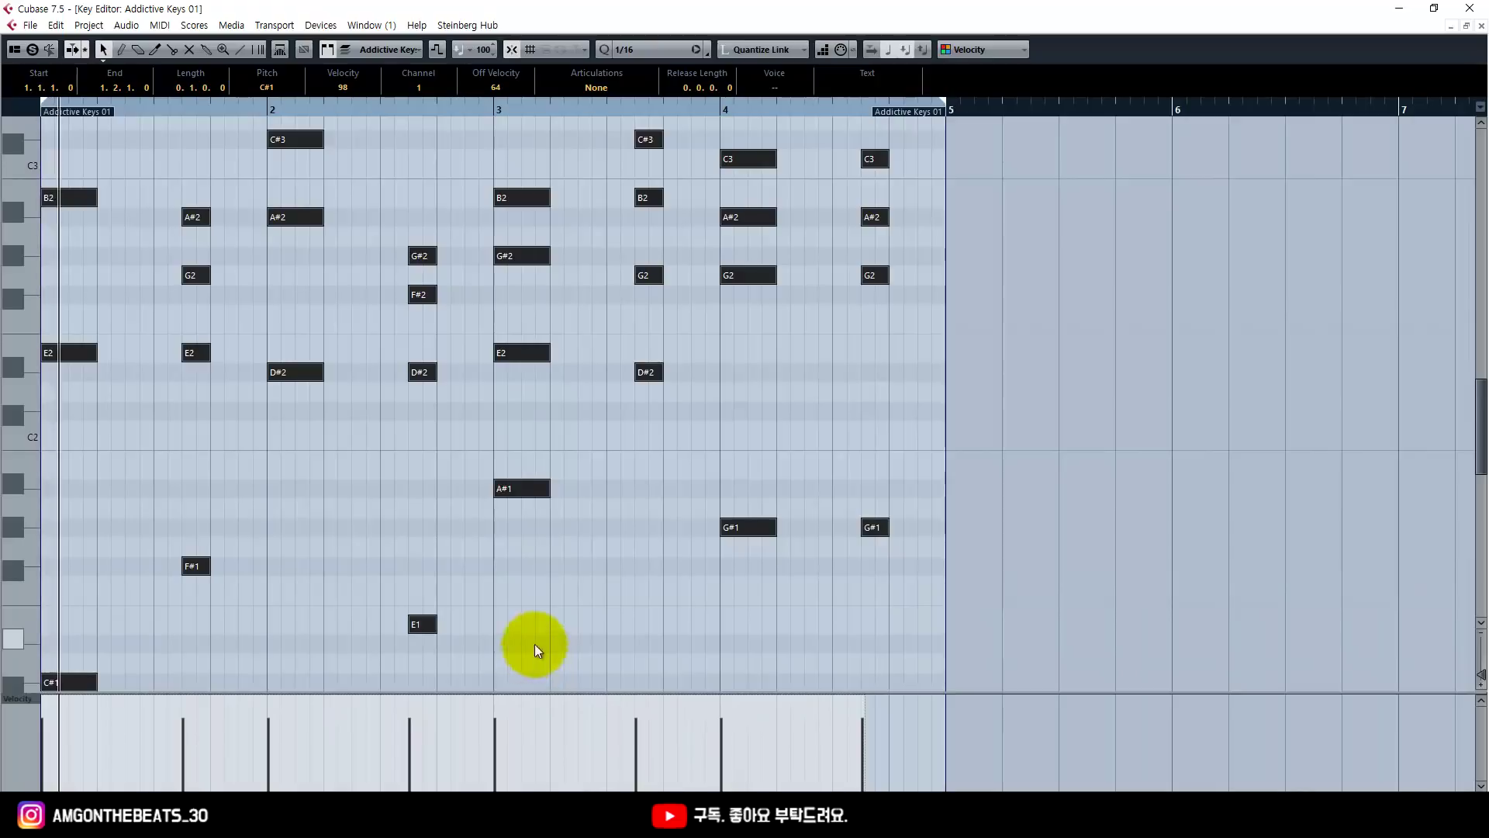
pyautogui.scroll(-3, 514, 589)
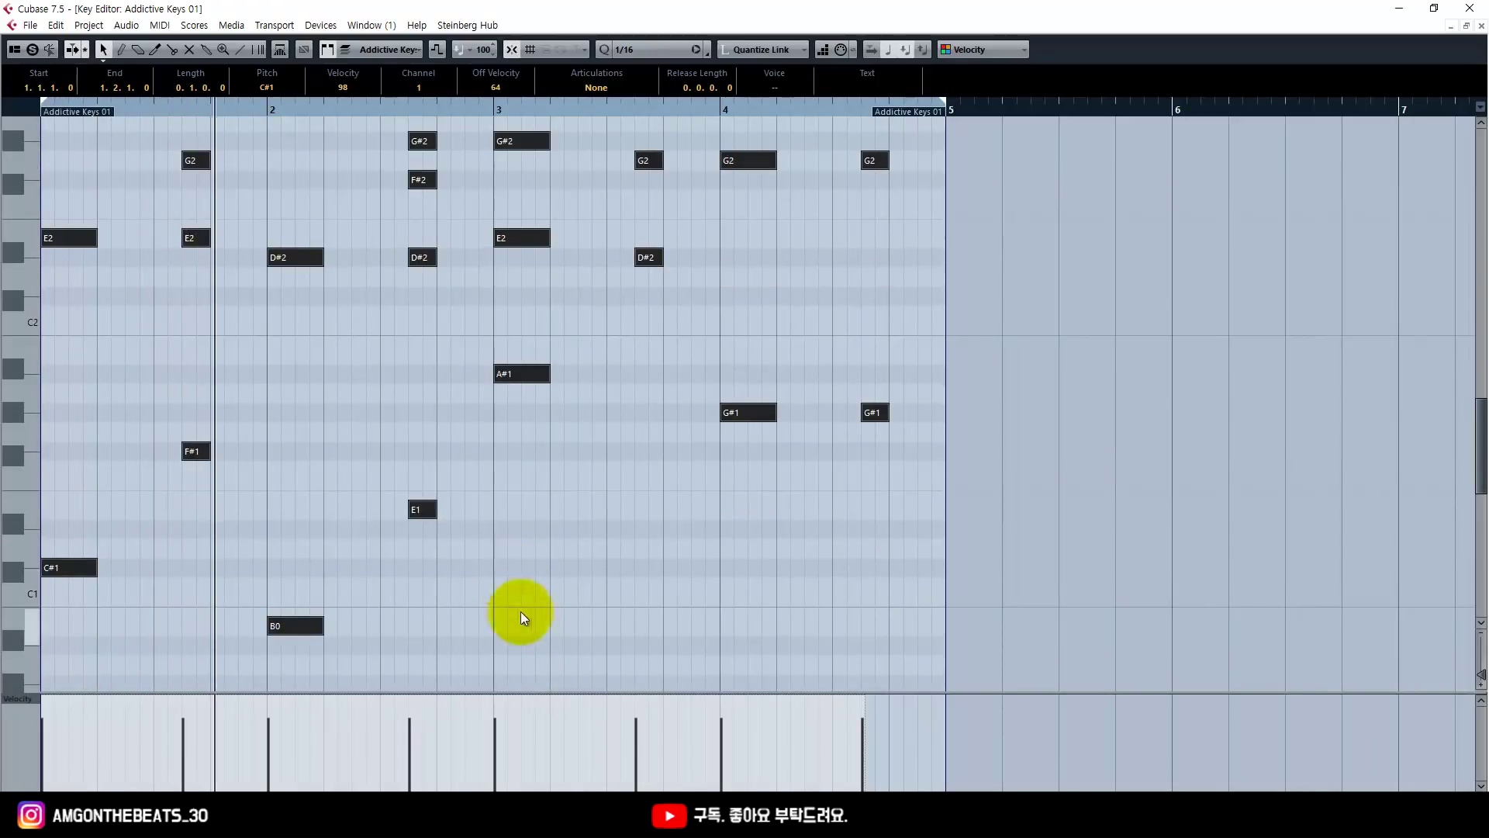
# During playback, try velocities of 127, 16 and 44 on all EP notes, with the velocity lane enlarged
pyautogui.moveTo(459, 698); pyautogui.dragTo(456, 535)
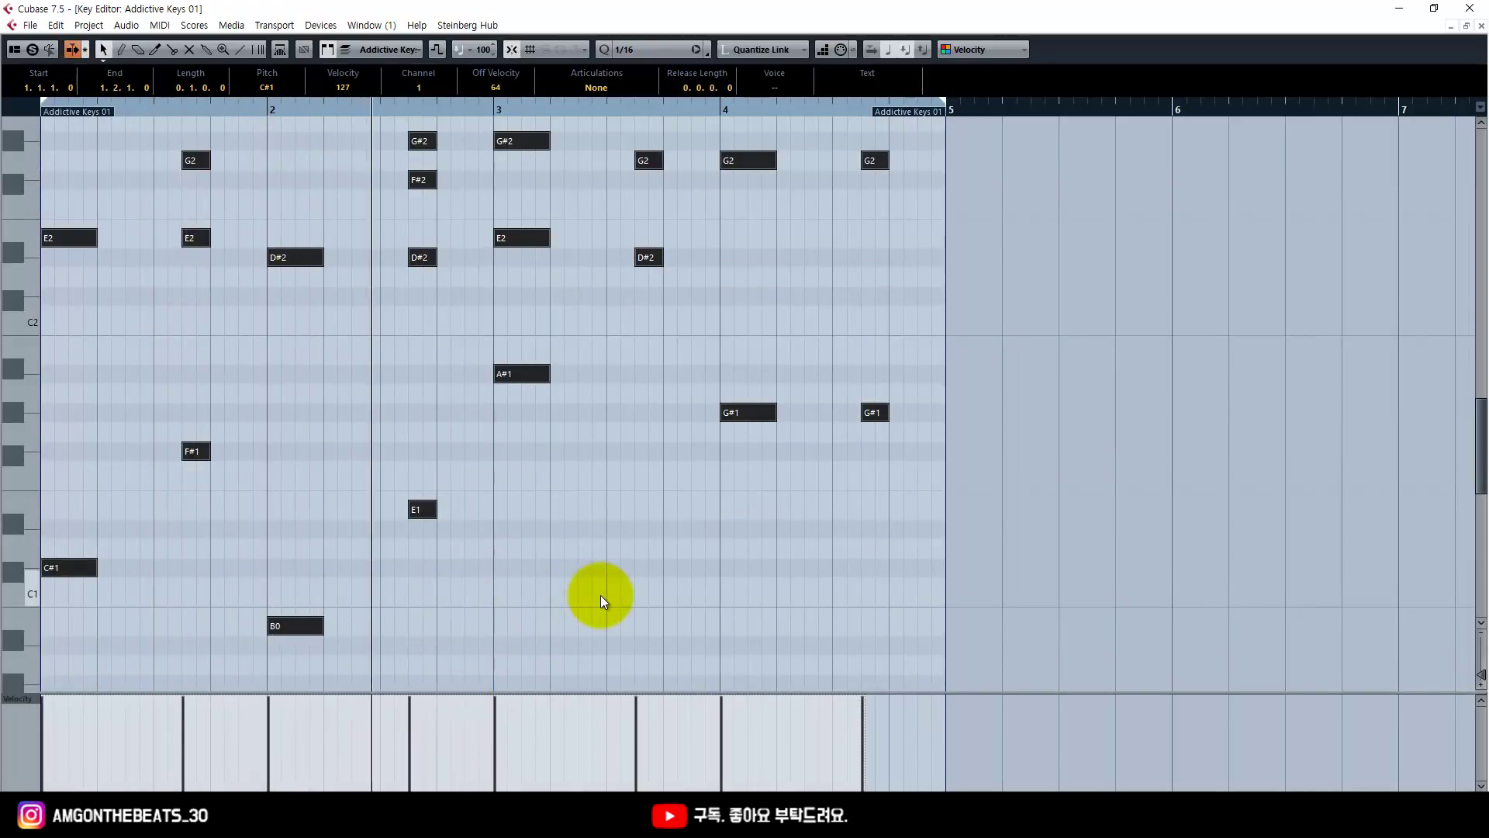
pyautogui.moveTo(459, 691); pyautogui.dragTo(449, 608)
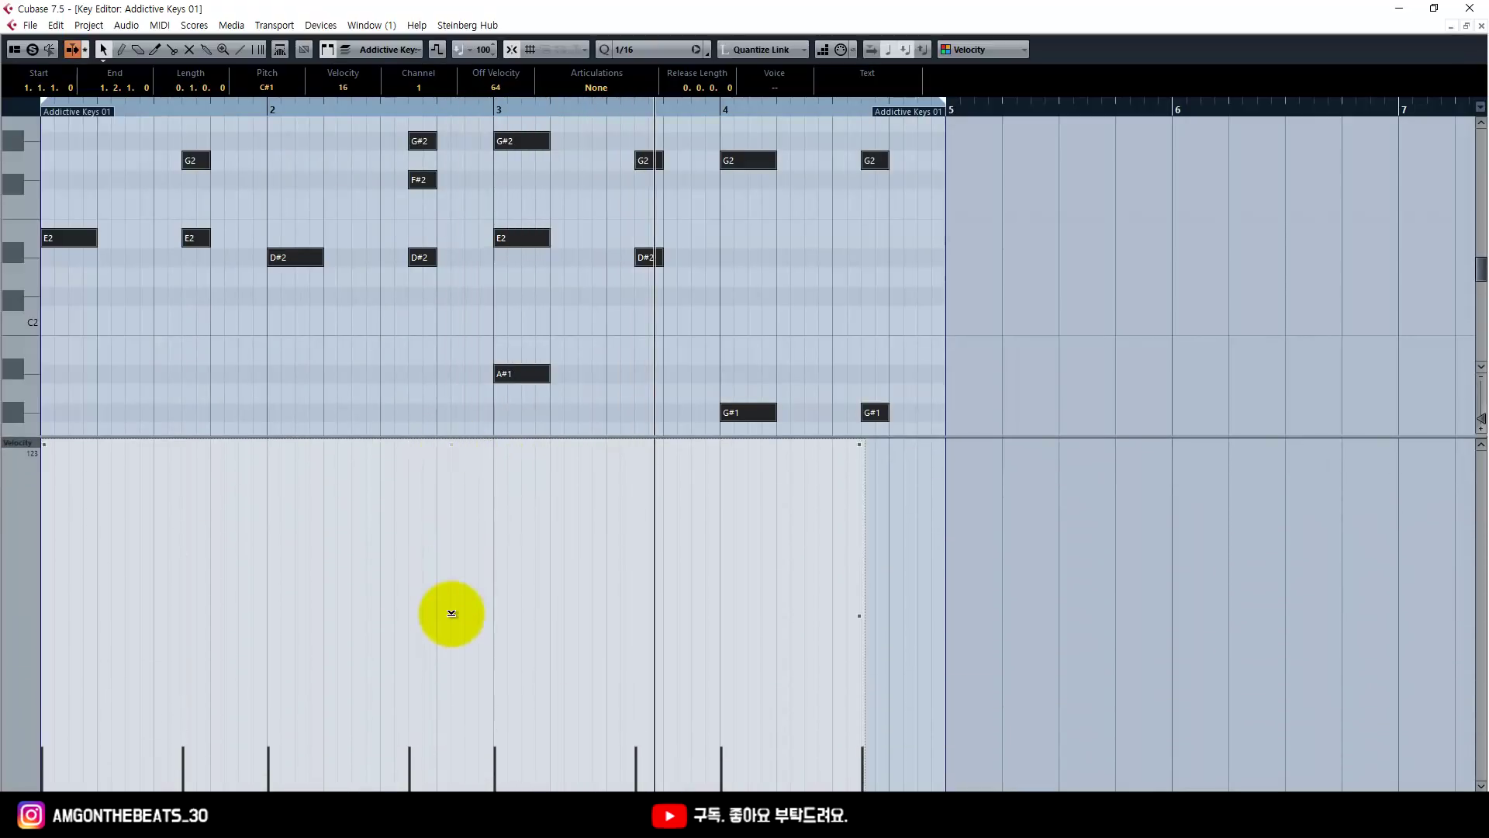
pyautogui.moveTo(471, 496); pyautogui.dragTo(449, 449)
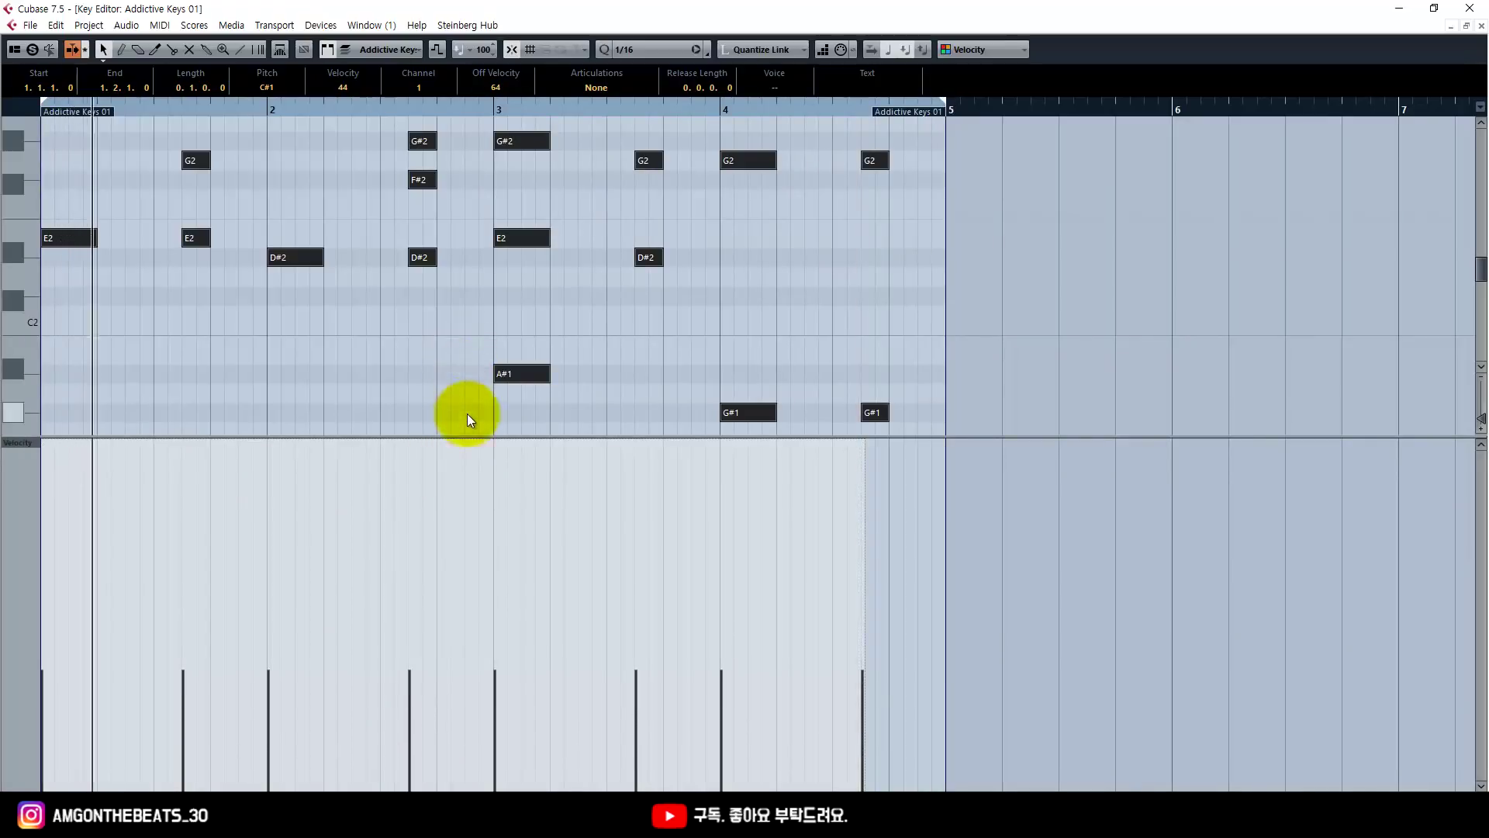
# Set all EP notes to velocity 102, stop playback, shrink the velocity lane, and deselect the notes
pyautogui.moveTo(453, 447)
pyautogui.moveTo(453, 445); pyautogui.dragTo(462, 380)
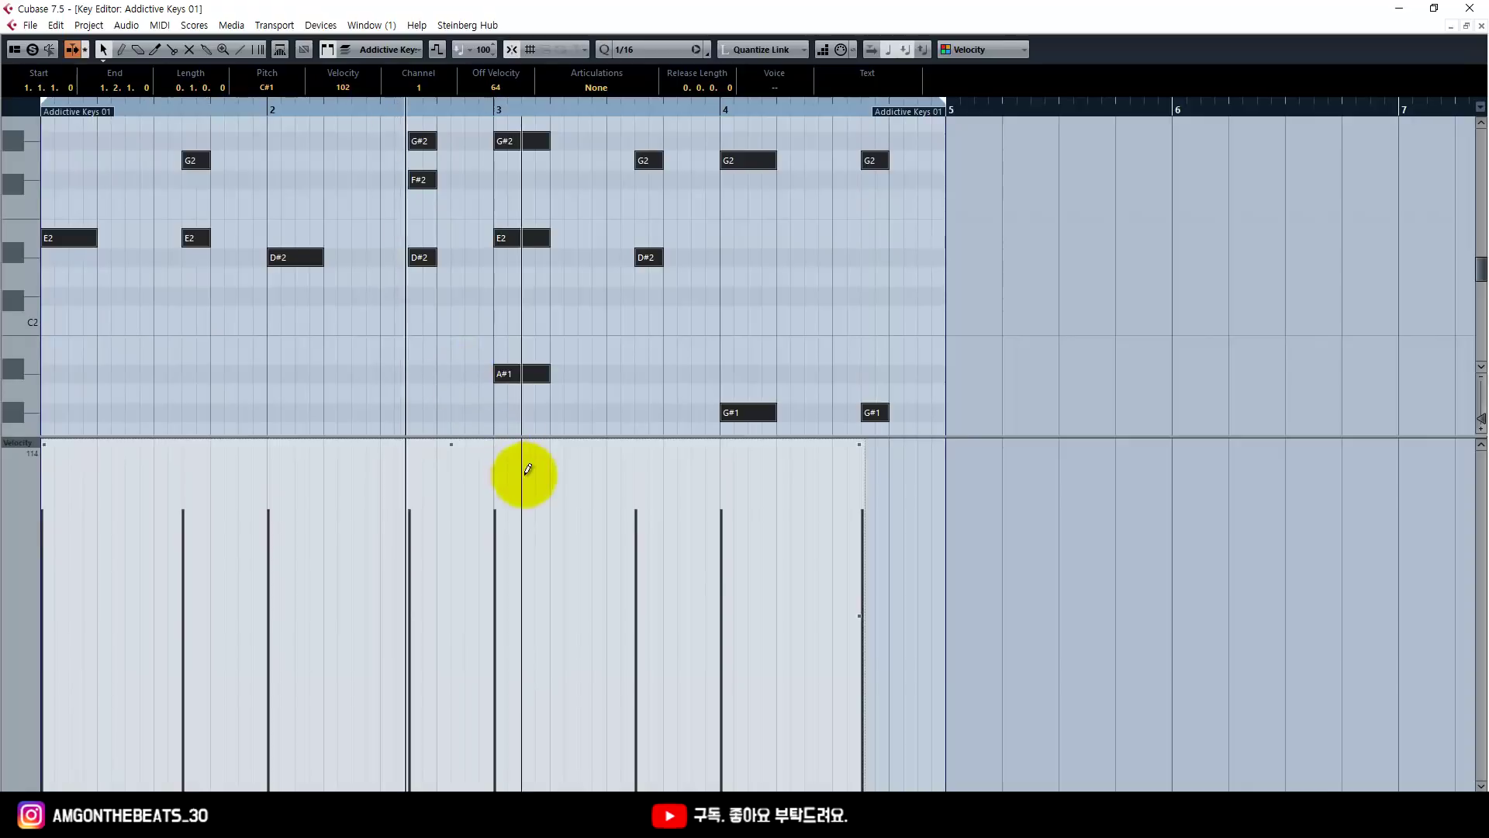
pyautogui.press('space')
pyautogui.moveTo(521, 435); pyautogui.dragTo(522, 726)
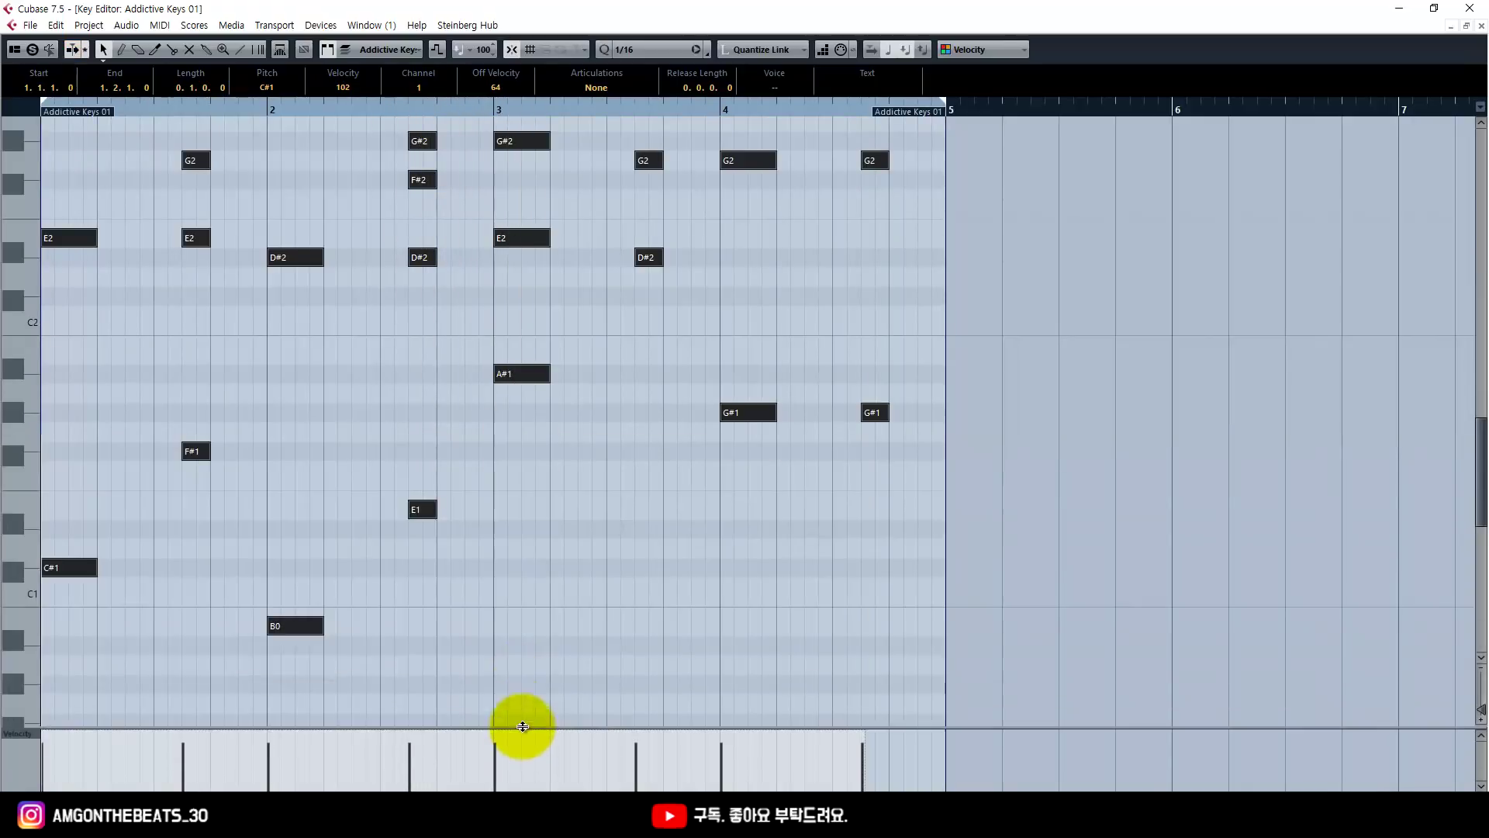
pyautogui.rightClick(704, 569)
pyautogui.click(663, 528)
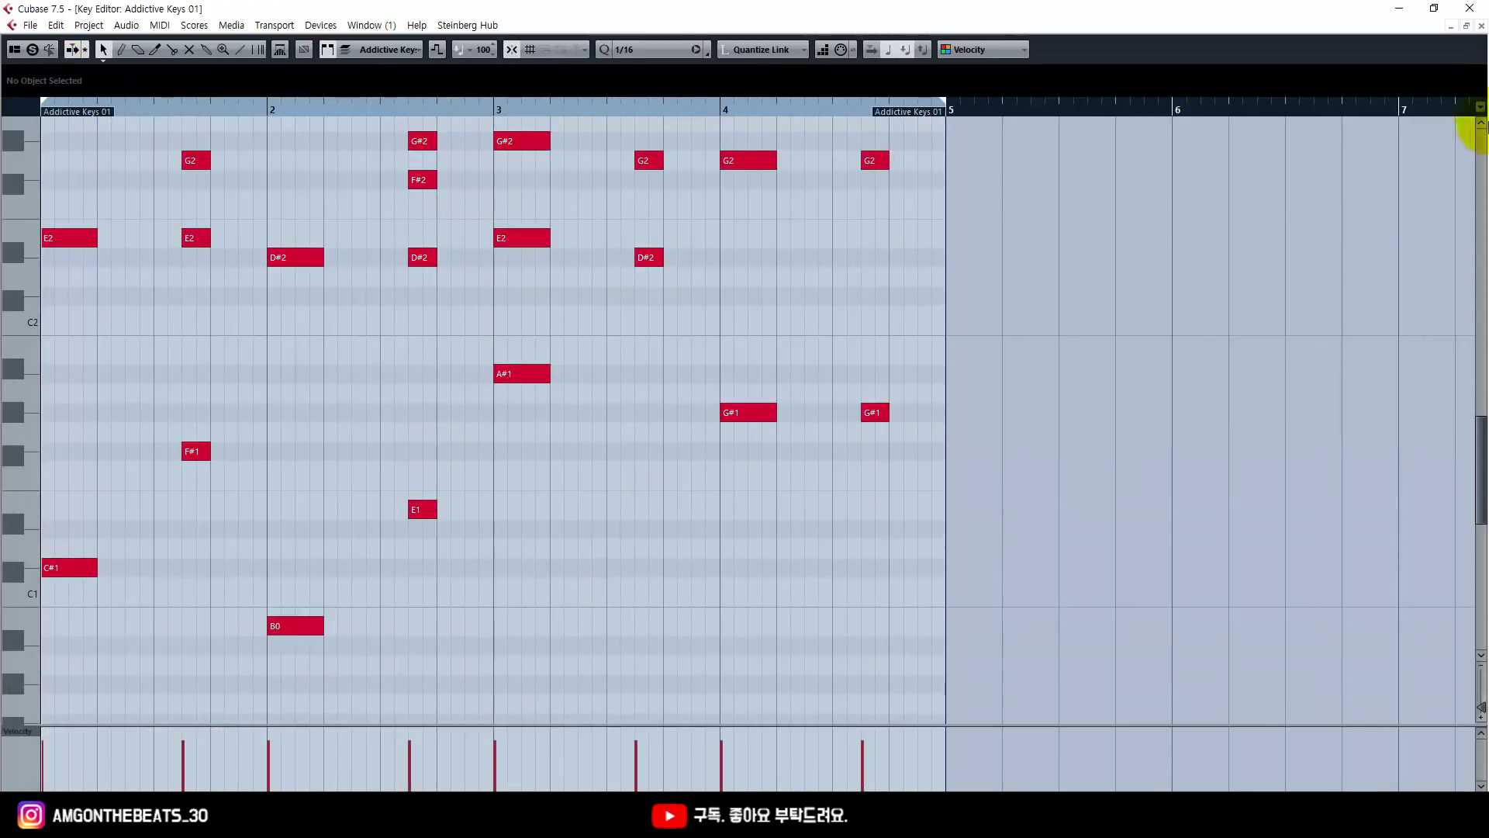
# Close the Key Editor, solo the Bass track instead of EP, and open the Bass MIDI part
pyautogui.click(1481, 26)
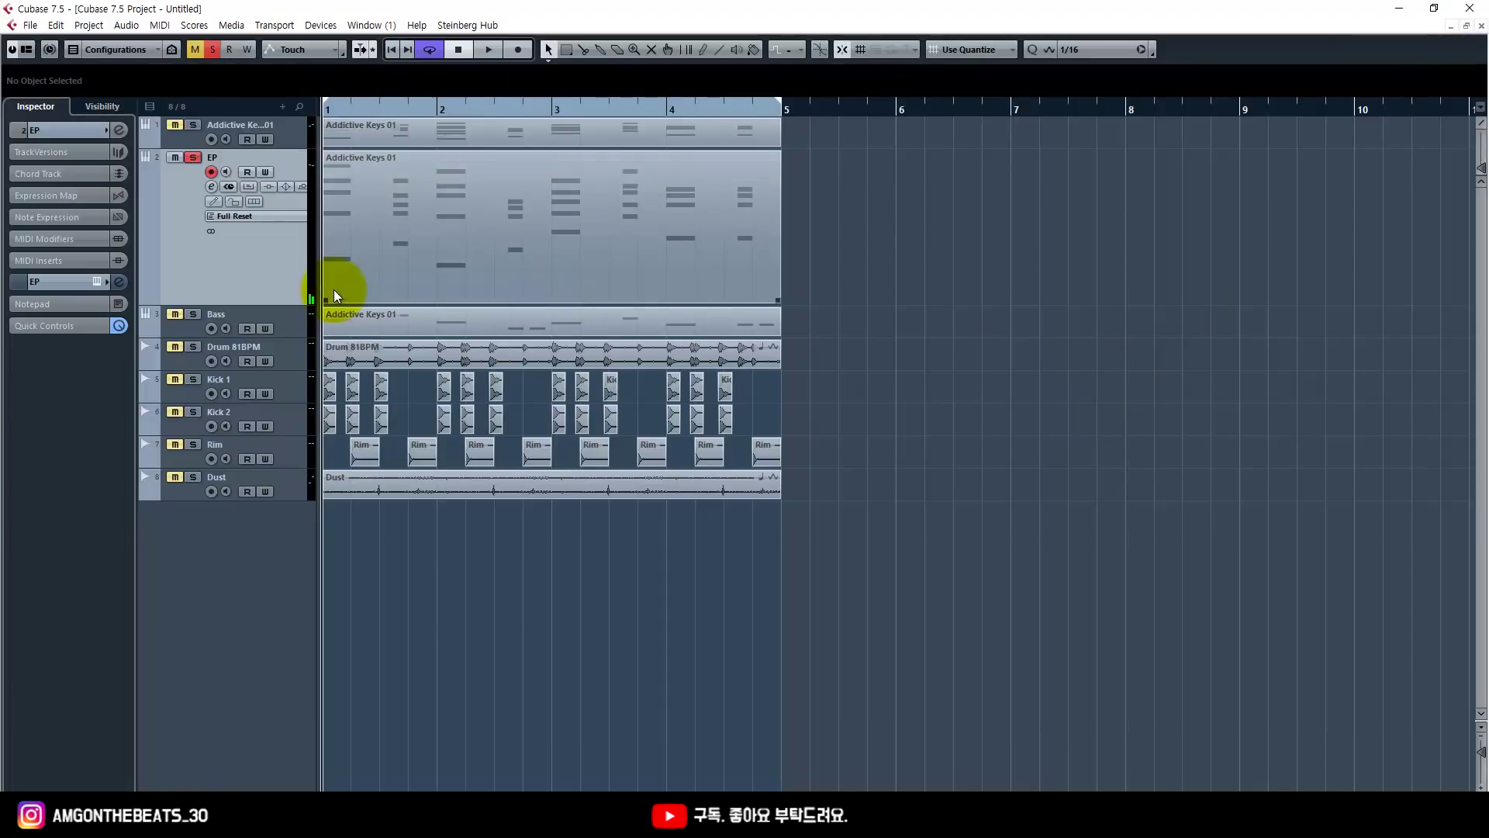
pyautogui.click(192, 160)
pyautogui.click(193, 325)
pyautogui.keyDown('shift'); pyautogui.click(221, 300); pyautogui.keyUp('shift')
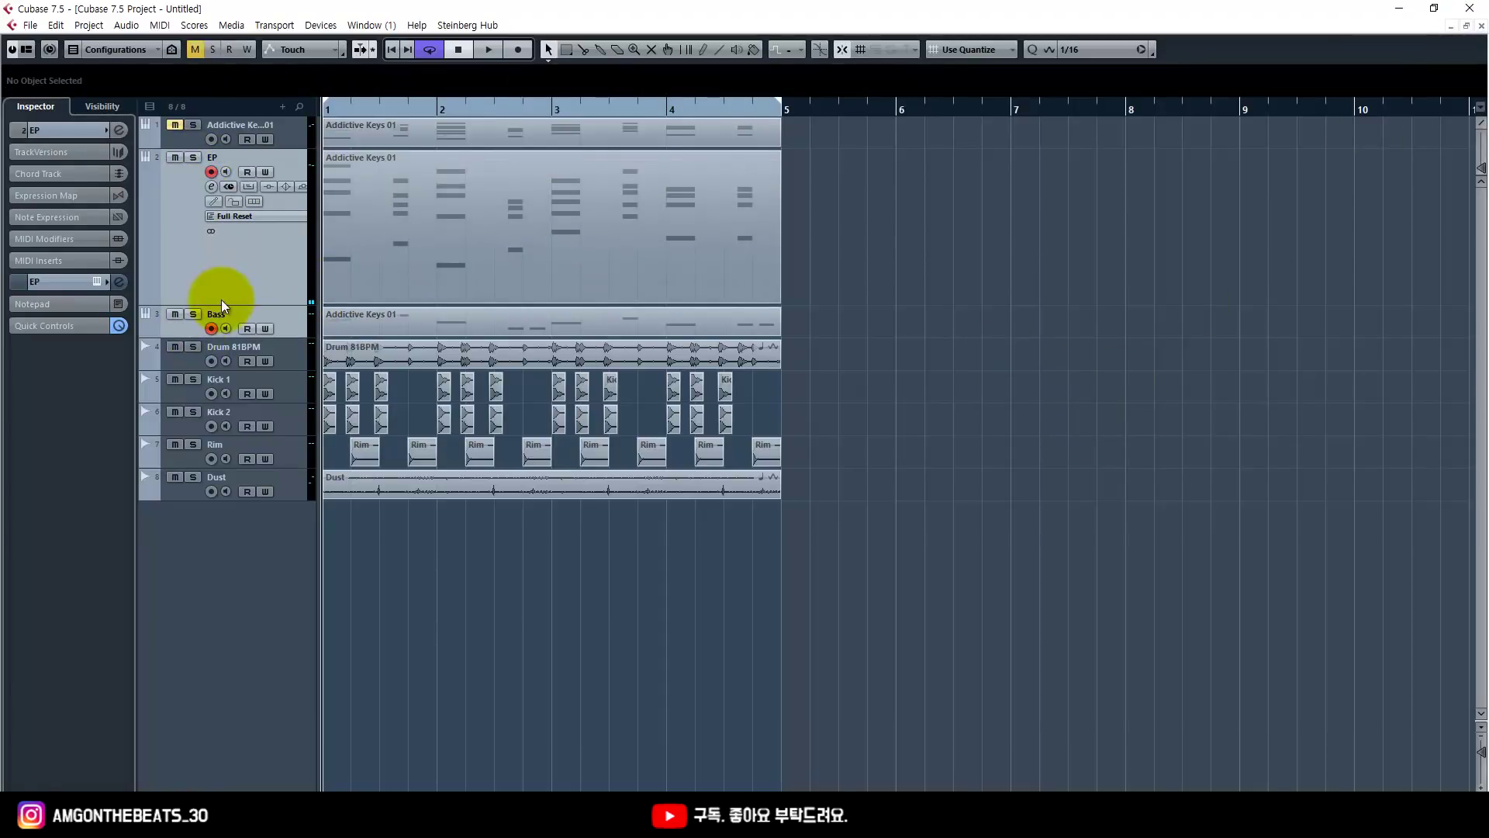
pyautogui.click(224, 308)
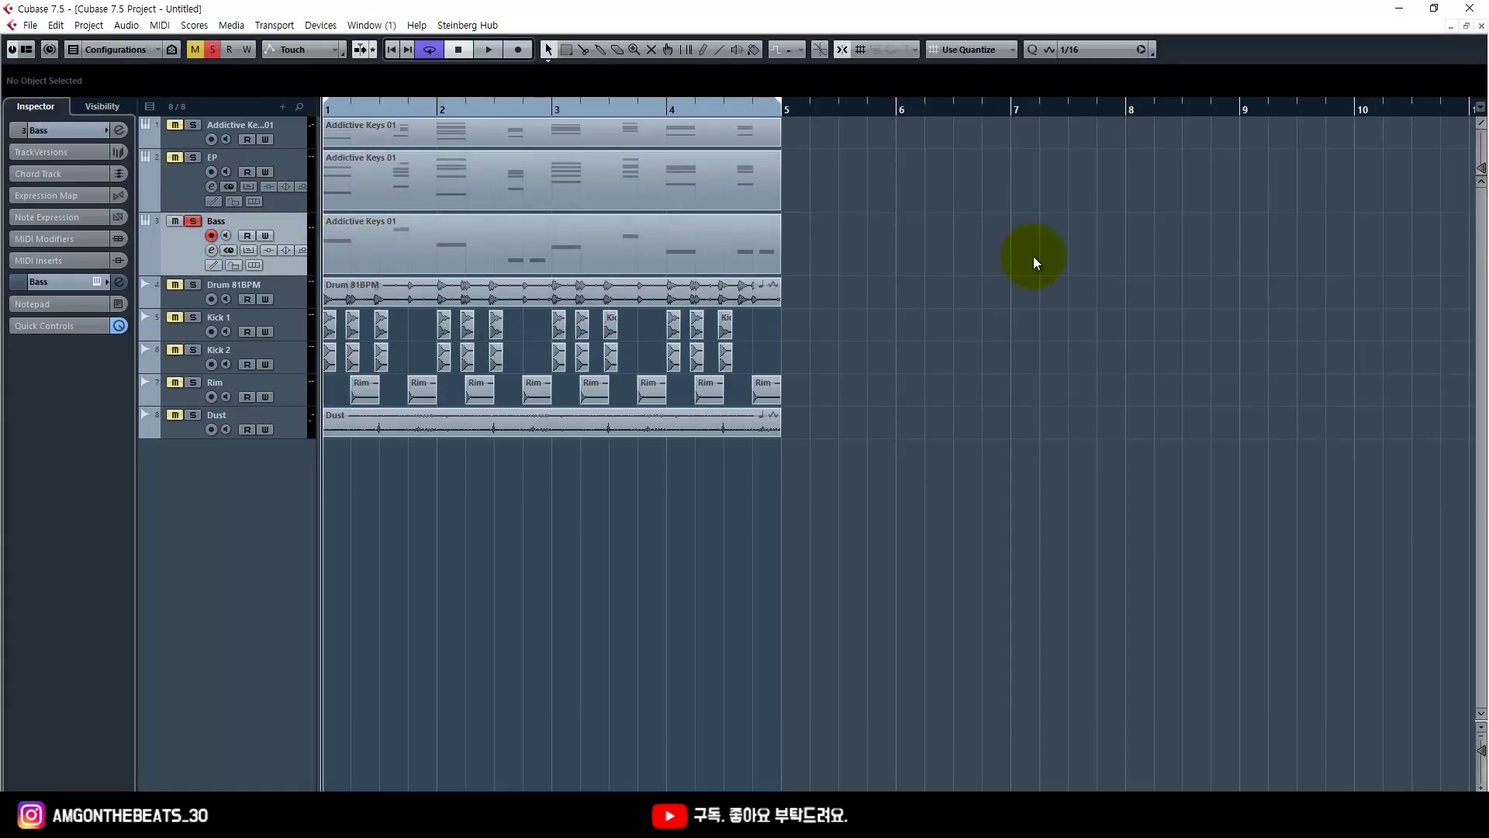
pyautogui.click(476, 190)
pyautogui.doubleClick(448, 235)
# Point out the bass root notes by selecting C#2, F#2, B1, A#1, D#2 and G#1, and the repeated E1 in bar 2
pyautogui.click(55, 371)
pyautogui.keyDown('shift'); pyautogui.click(196, 257); pyautogui.keyUp('shift')
pyautogui.keyDown('shift'); pyautogui.click(292, 427); pyautogui.keyUp('shift')
pyautogui.keyDown('shift'); pyautogui.click(519, 448); pyautogui.keyUp('shift')
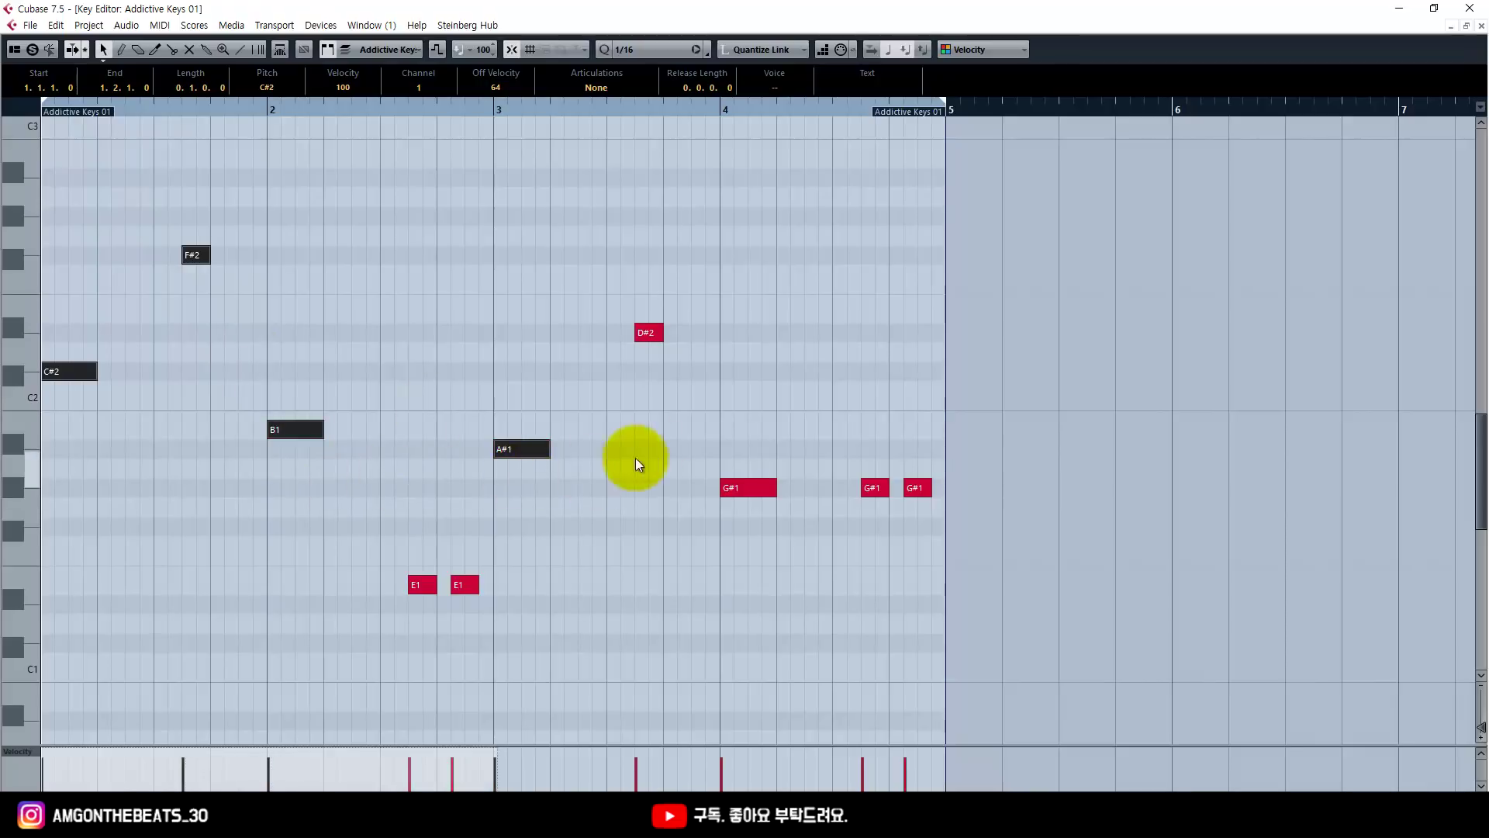
pyautogui.keyDown('shift'); pyautogui.click(648, 334); pyautogui.keyUp('shift')
pyautogui.keyDown('shift'); pyautogui.click(737, 487); pyautogui.keyUp('shift')
pyautogui.click(423, 625)
pyautogui.click(464, 584)
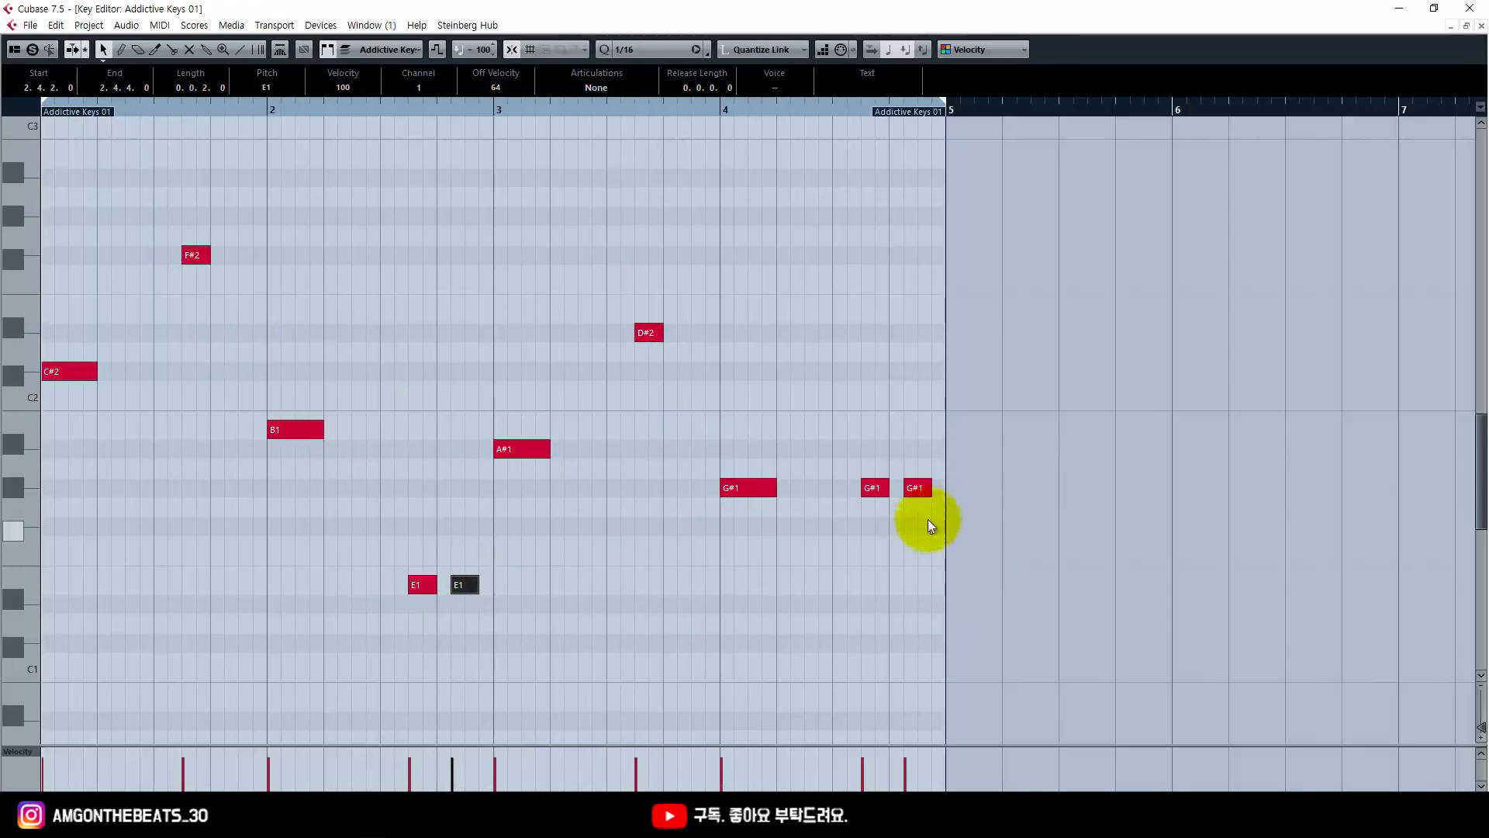
# Point out the final G#1 bass note in bar 4 along with the second E1, and close the Key Editor
pyautogui.keyDown('shift'); pyautogui.click(917, 487); pyautogui.keyUp('shift')
pyautogui.press('h')
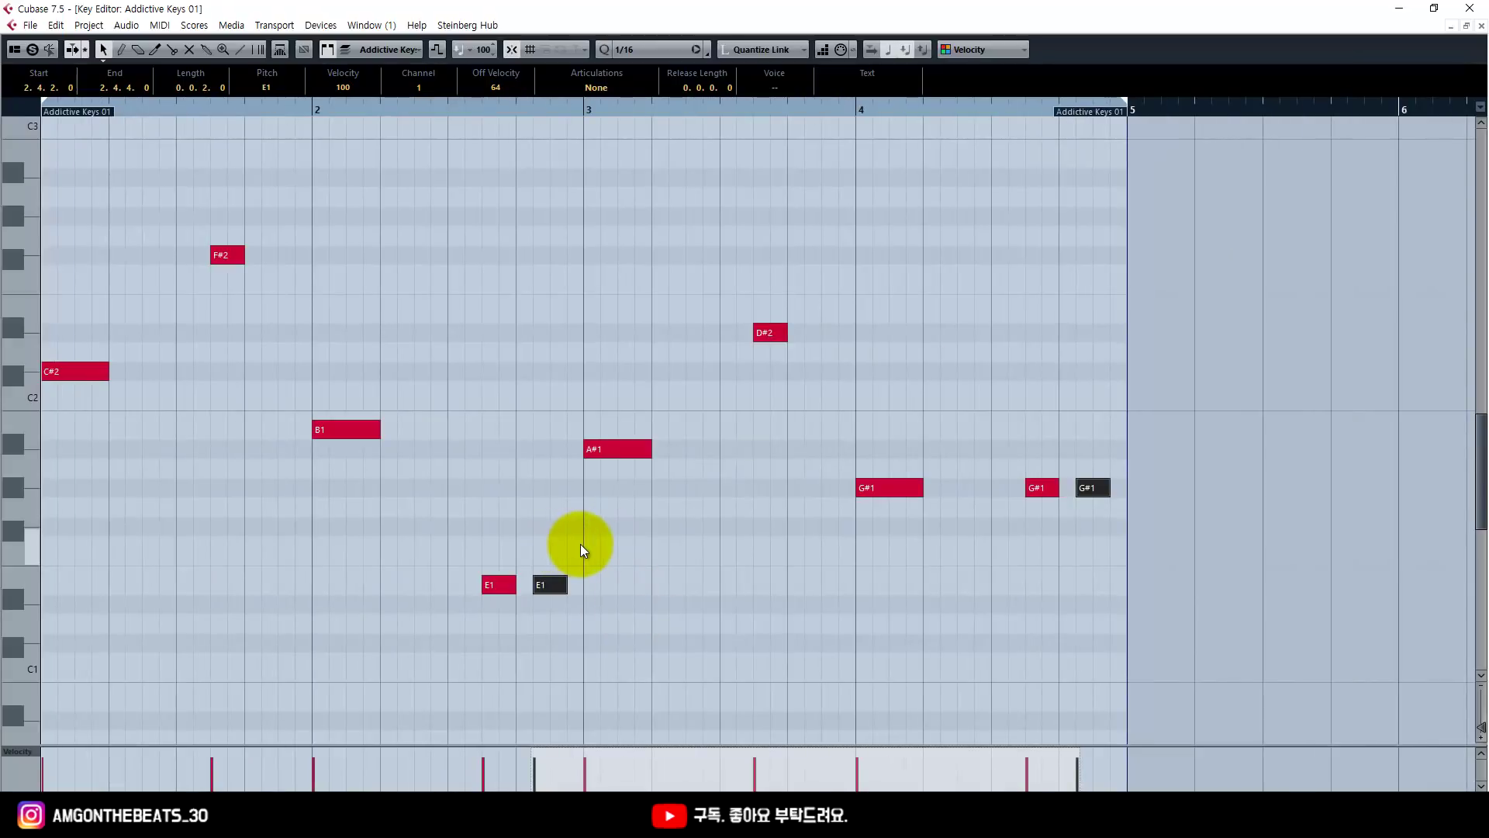
pyautogui.click(1449, 27)
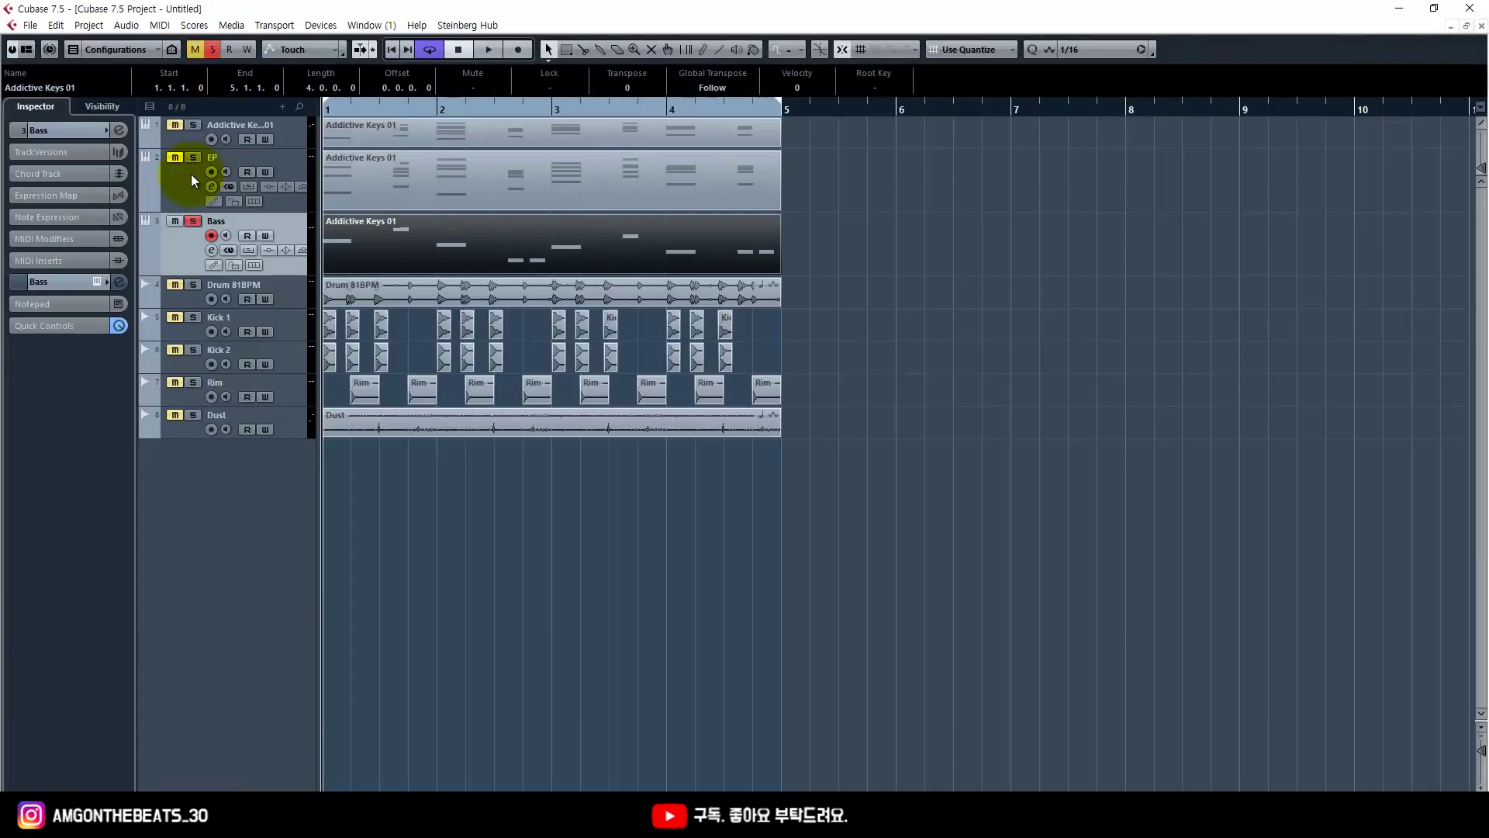
# Solo the EP track together with Bass, enlarge both tracks, deselect the parts, and start playback
pyautogui.click(723, 199)
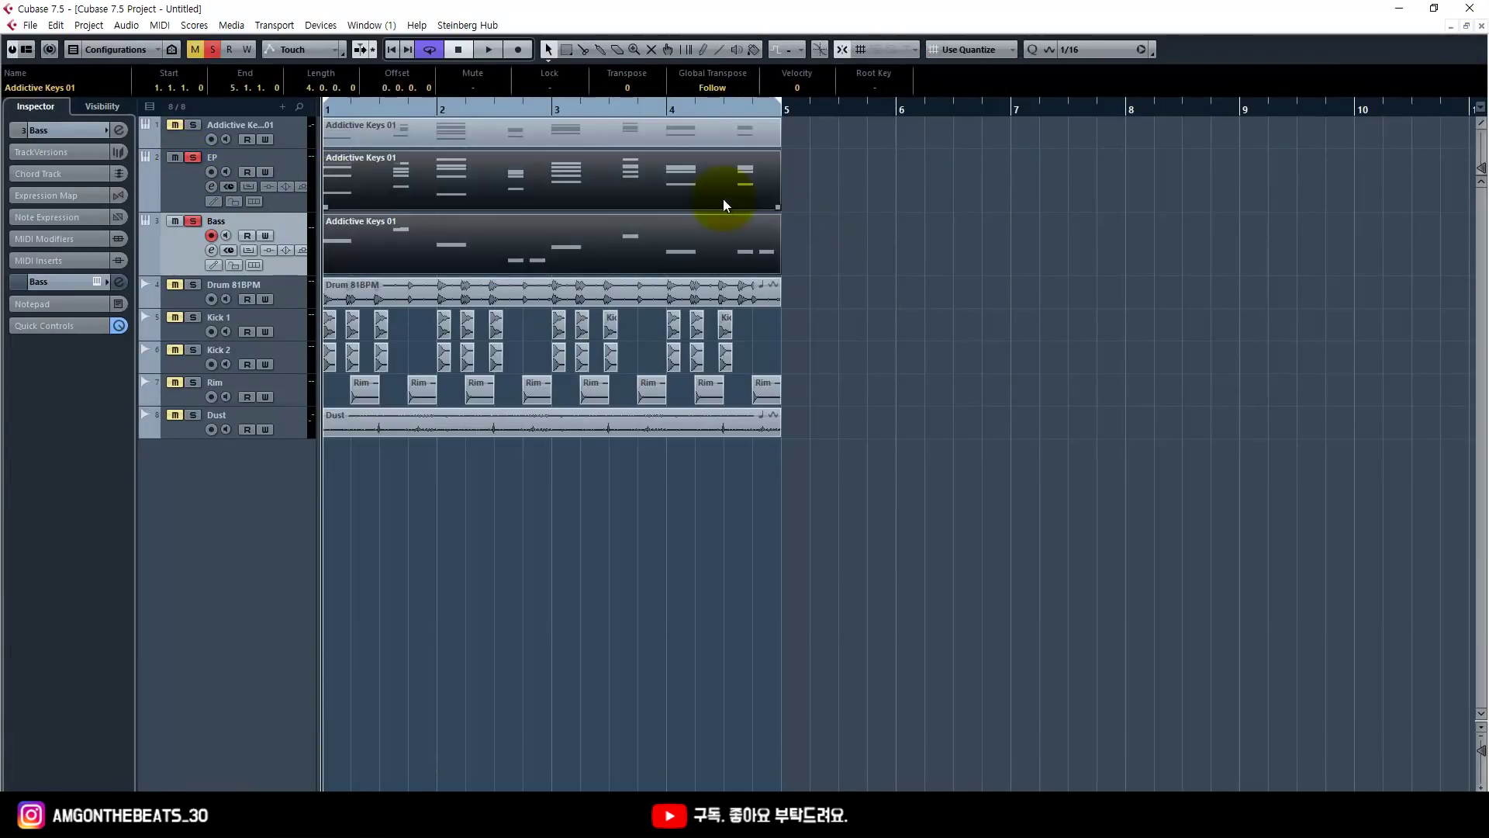
pyautogui.keyDown('shift'); pyautogui.click(203, 203); pyautogui.keyUp('shift')
pyautogui.moveTo(190, 212); pyautogui.dragTo(189, 290)
pyautogui.click(937, 336)
pyautogui.press('space')
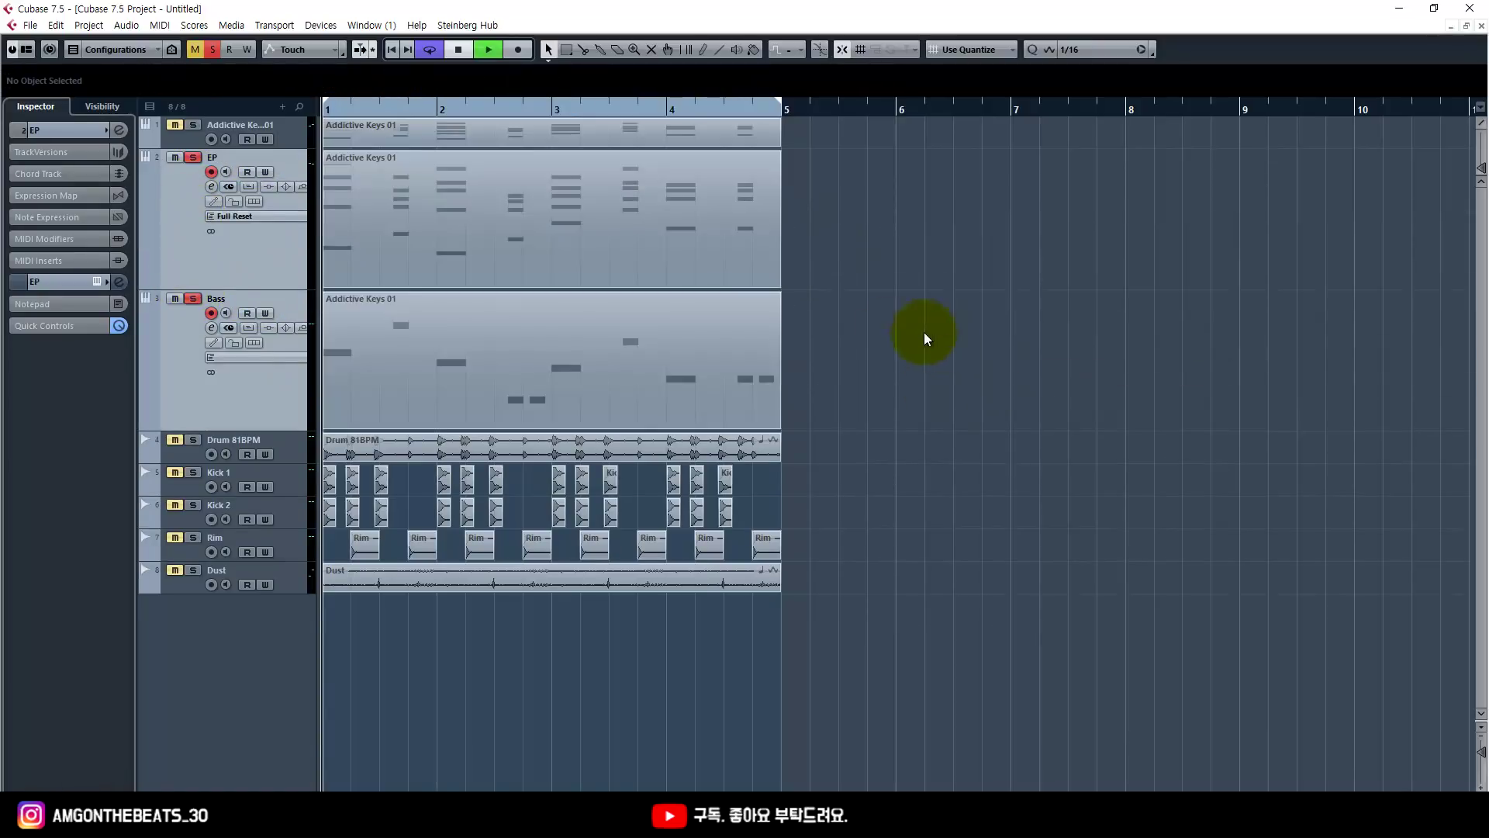
# Open the Bass part during playback, point out the second E1 and the last G#1, stop playback, and close the Key Editor
pyautogui.doubleClick(510, 333)
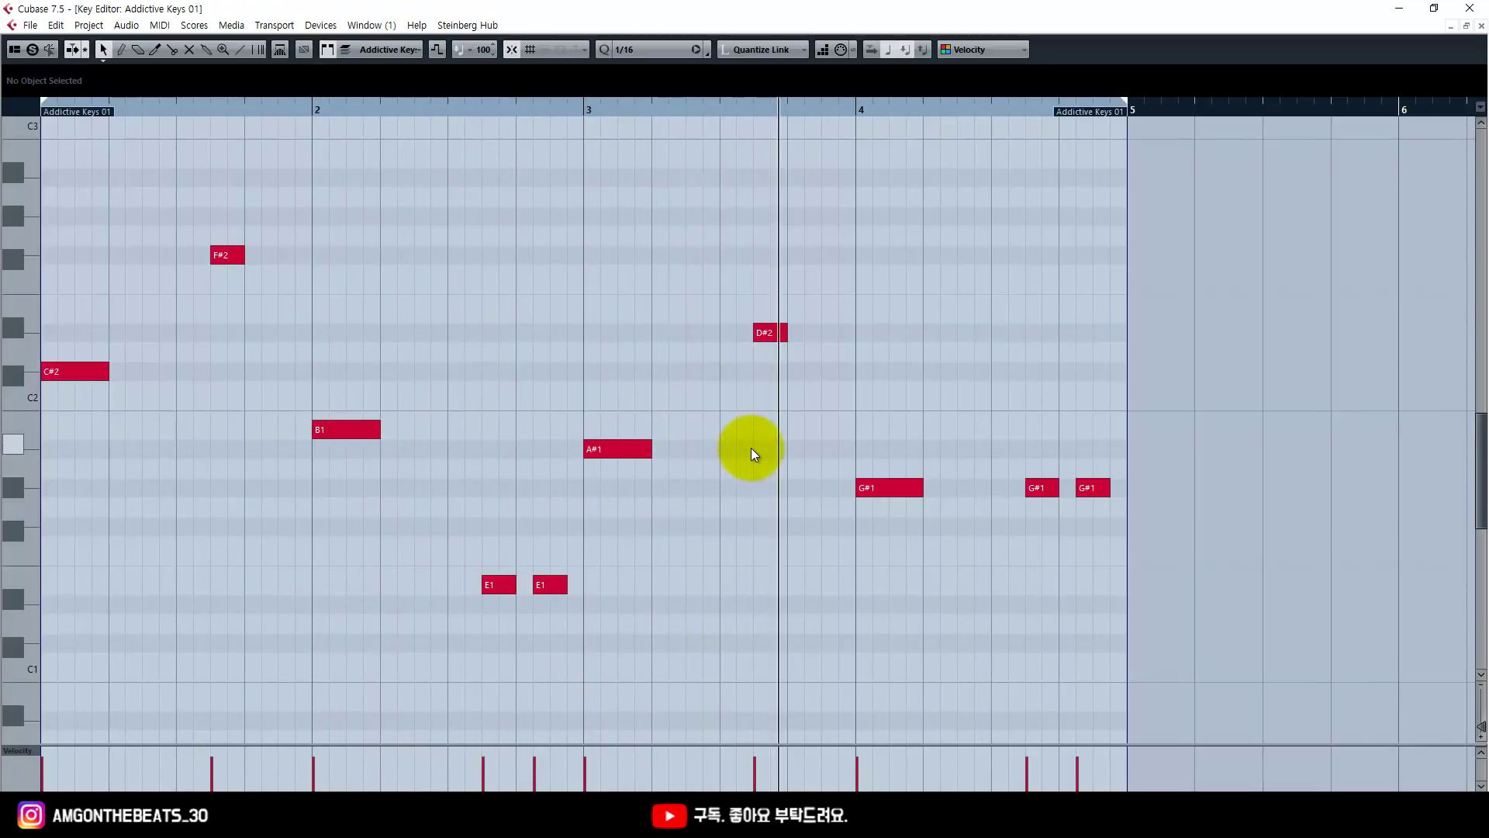
pyautogui.click(551, 584)
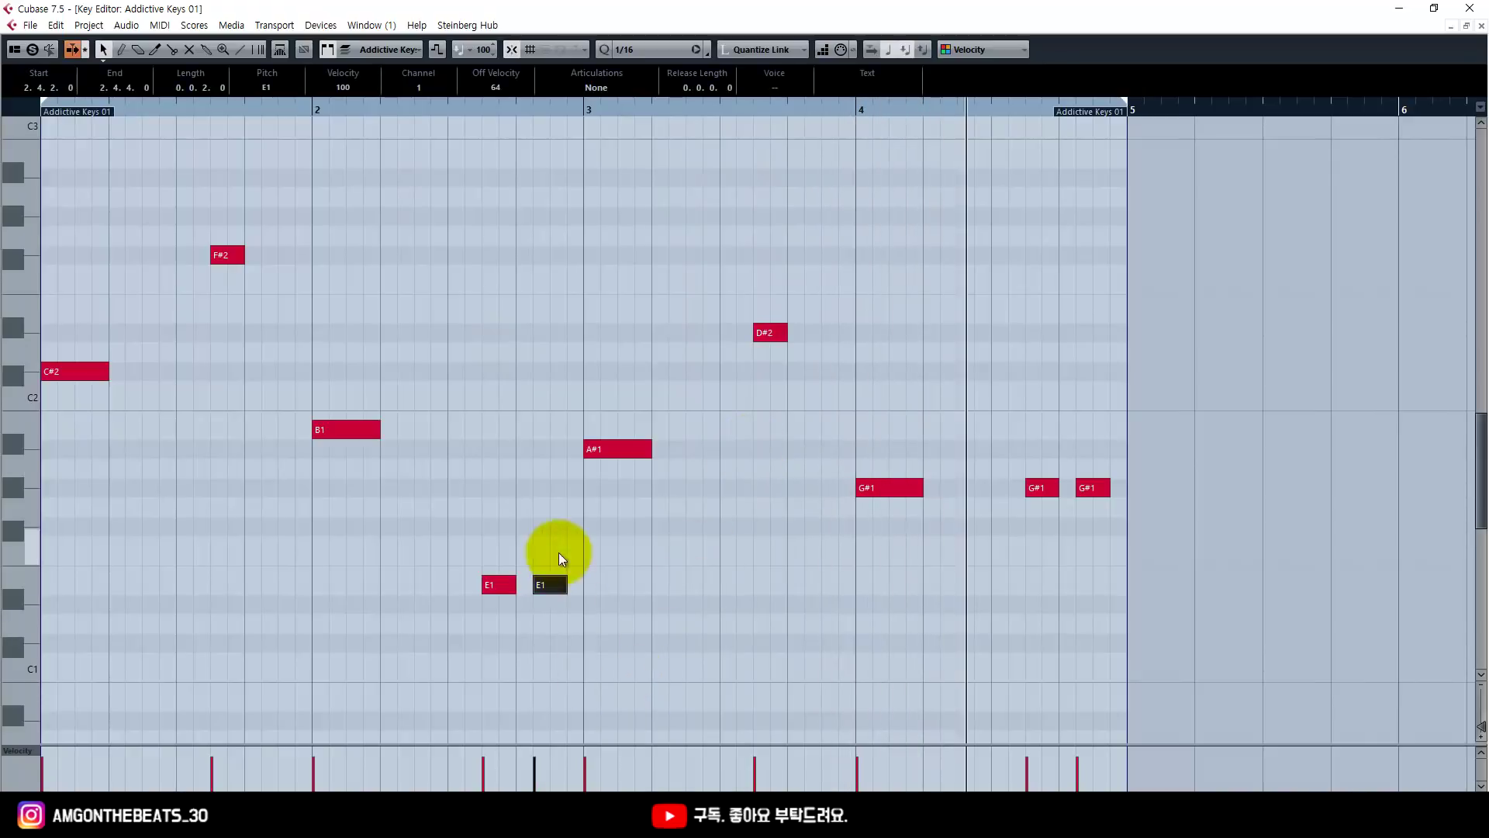
pyautogui.keyDown('shift'); pyautogui.click(1098, 487); pyautogui.keyUp('shift')
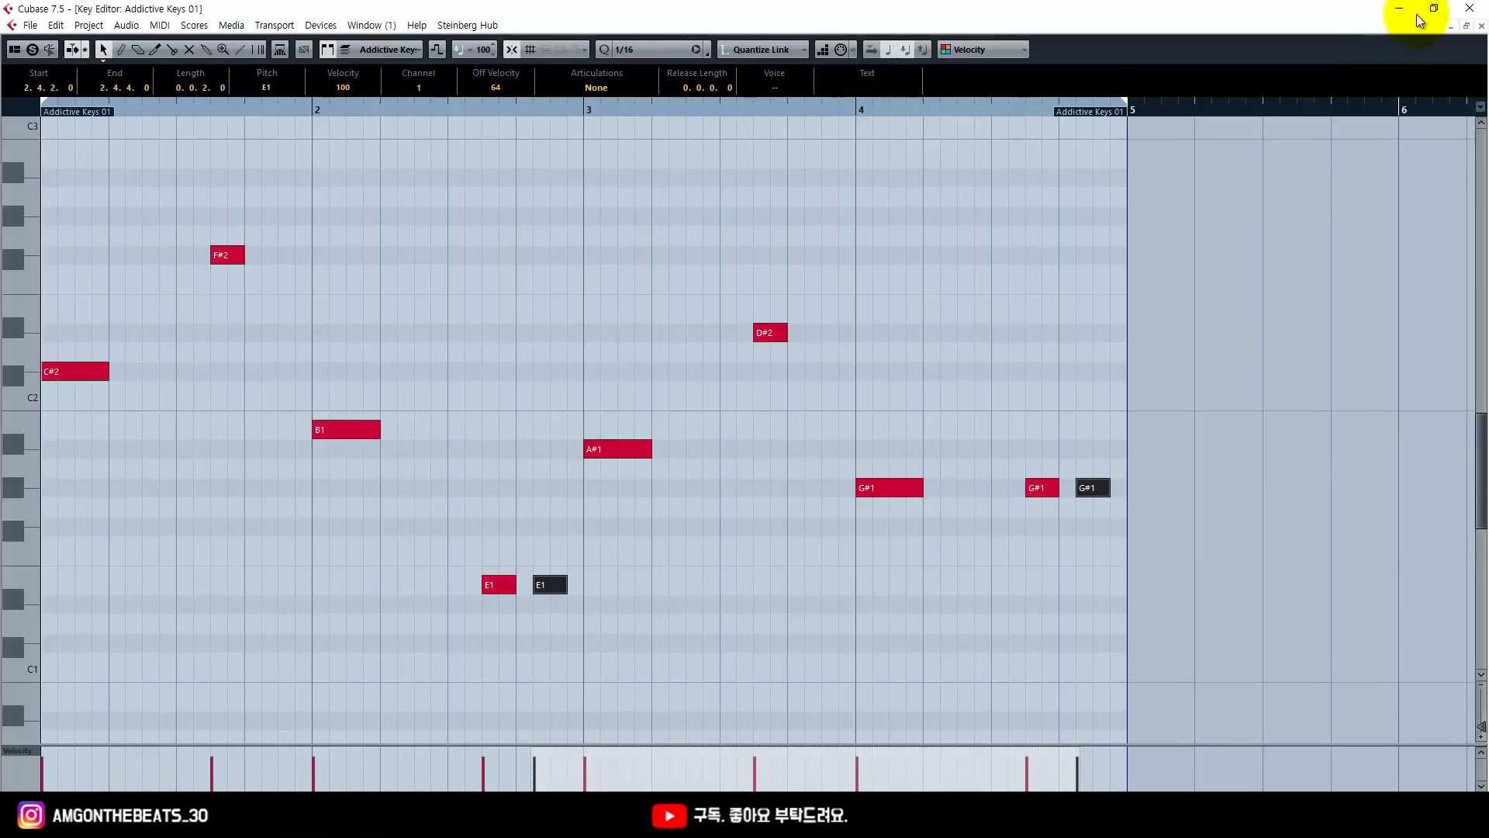
pyautogui.click(1480, 26)
pyautogui.click(900, 383)
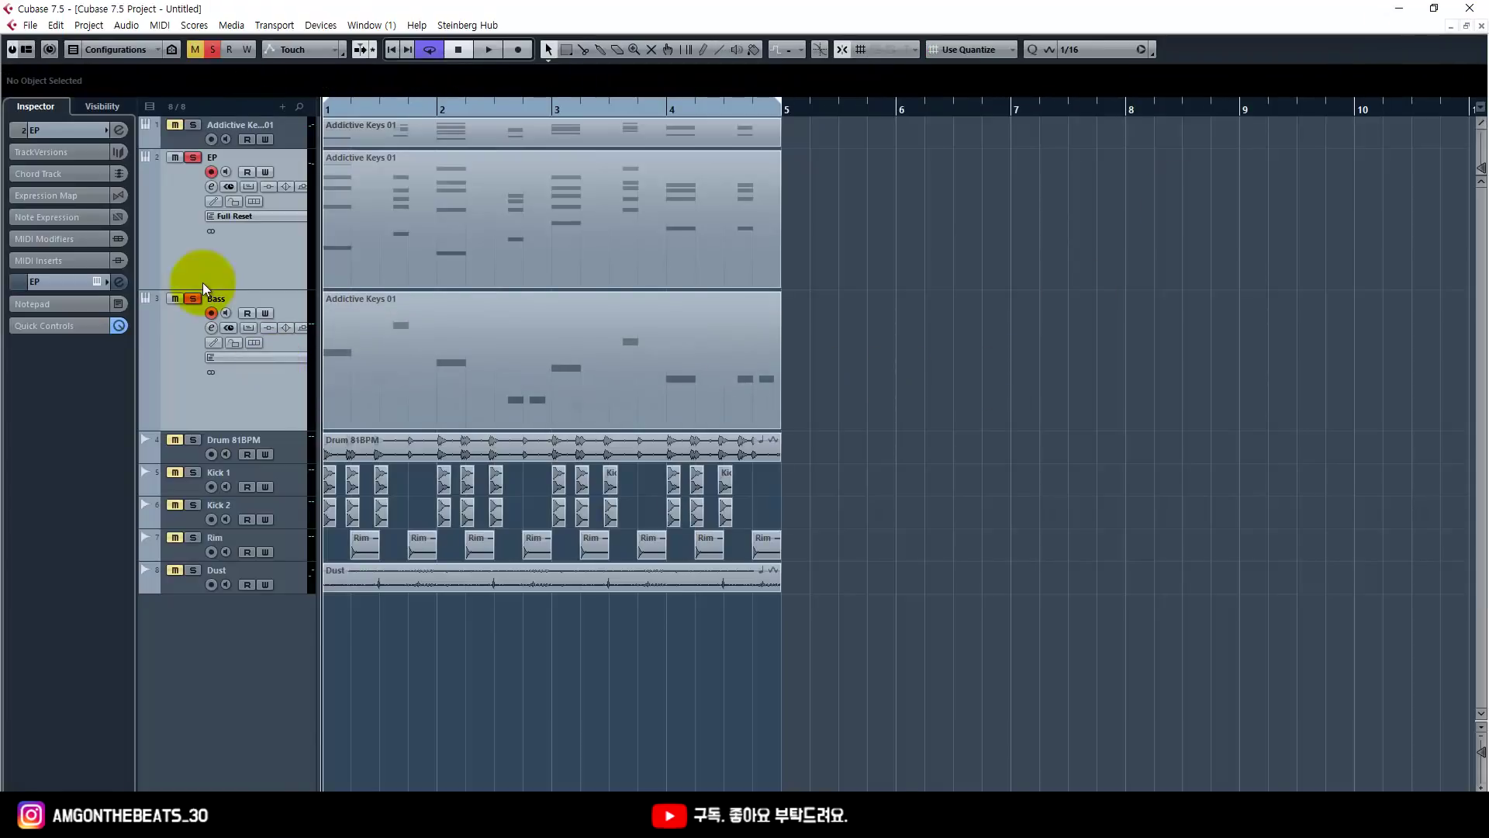
# Turn off soloing on all tracks and shrink the EP and Bass tracks to their smallest height
pyautogui.moveTo(202, 291); pyautogui.dragTo(204, 199)
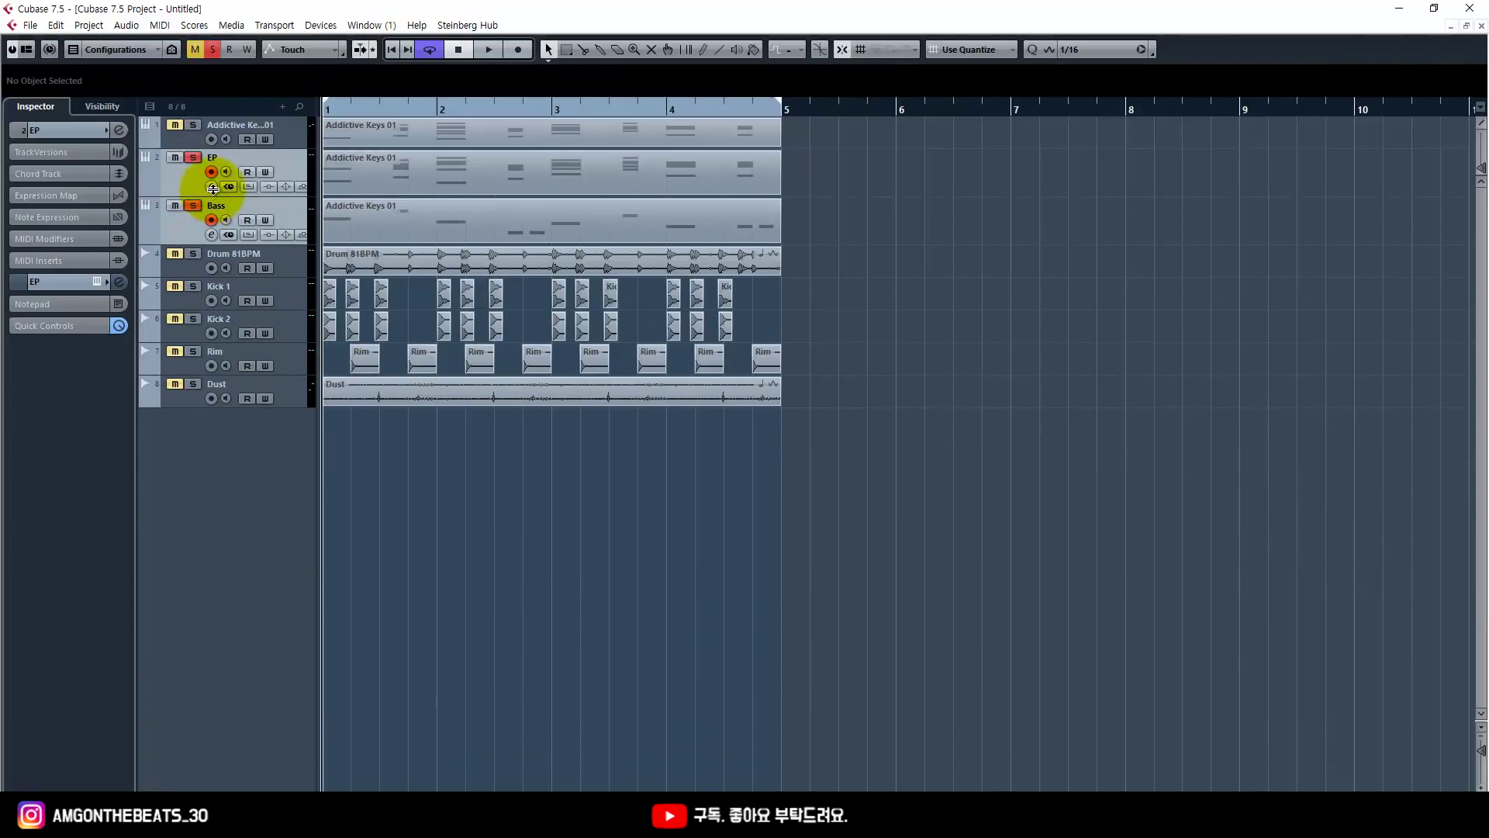
pyautogui.click(192, 268)
pyautogui.keyDown('shift'); pyautogui.click(192, 394); pyautogui.keyUp('shift')
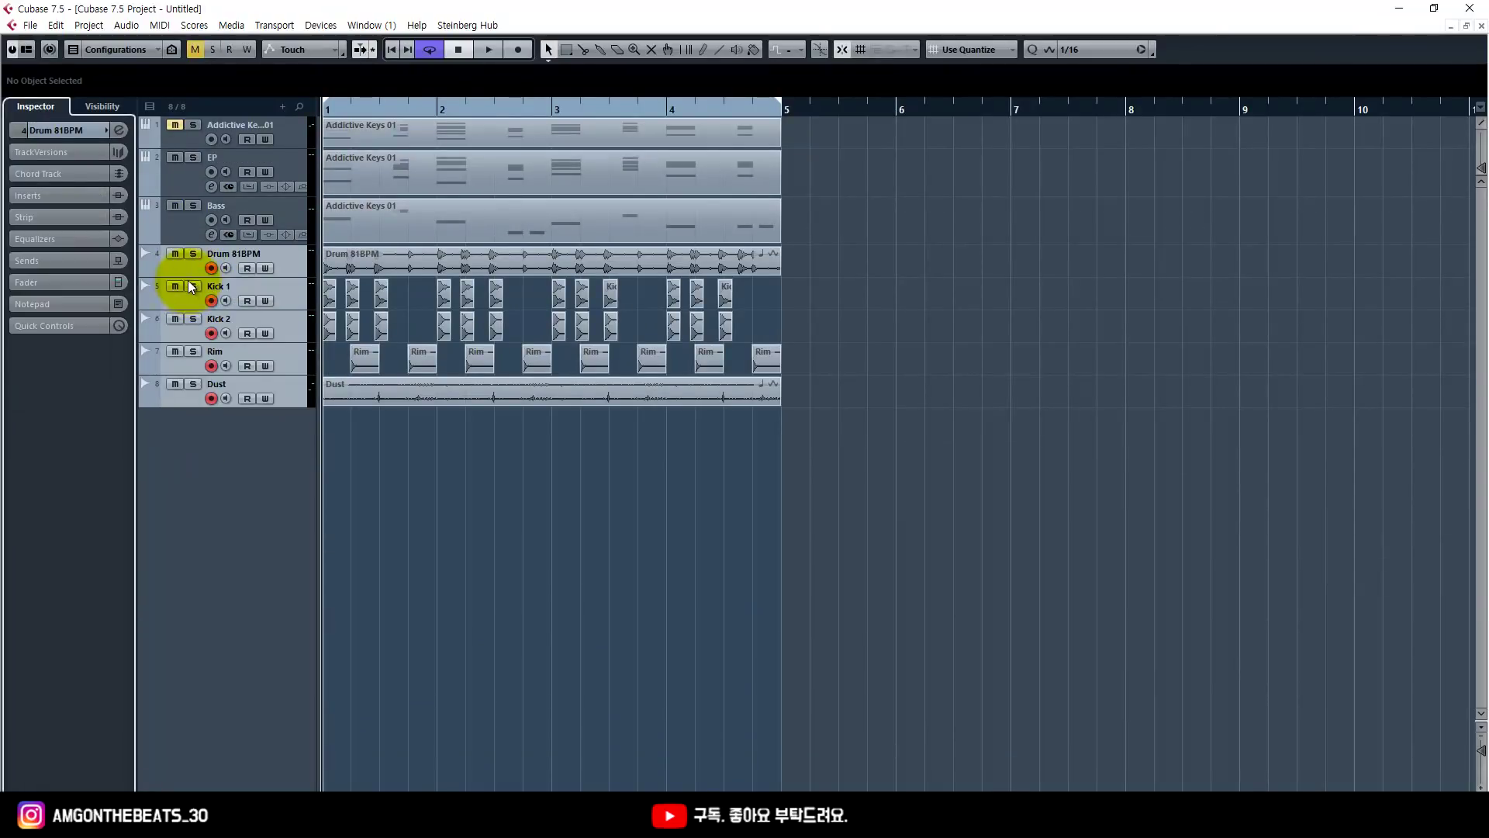
pyautogui.click(188, 218)
pyautogui.keyDown('shift'); pyautogui.click(183, 169); pyautogui.keyUp('shift')
pyautogui.moveTo(188, 192); pyautogui.dragTo(185, 184)
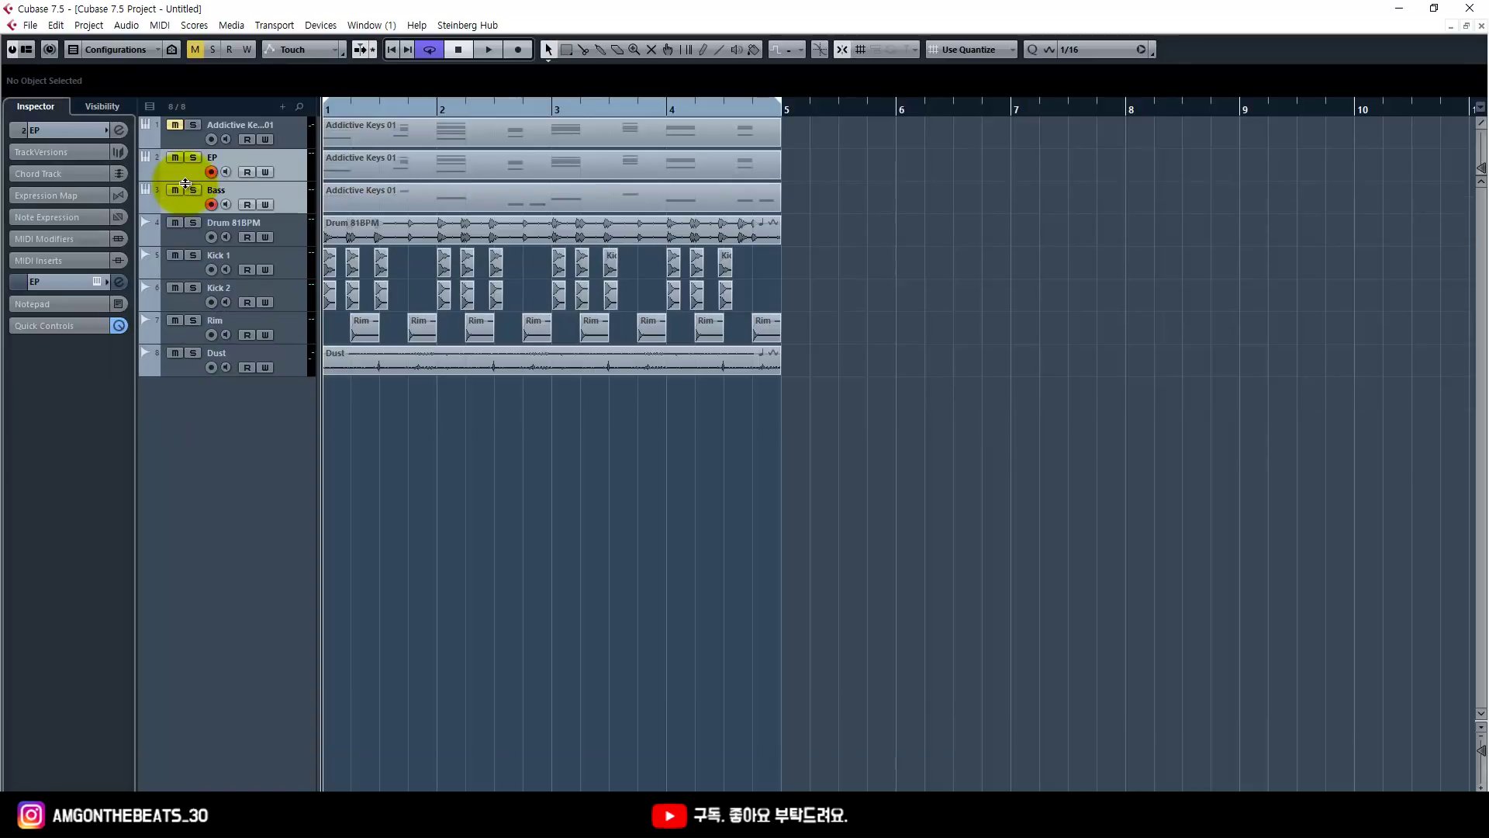
# Enlarge the Drum 81BPM, Kick 1, Kick 2, Rim and Dust tracks, and point out the kick, rim and dust events
pyautogui.click(198, 232)
pyautogui.keyDown('shift'); pyautogui.click(189, 351); pyautogui.keyUp('shift')
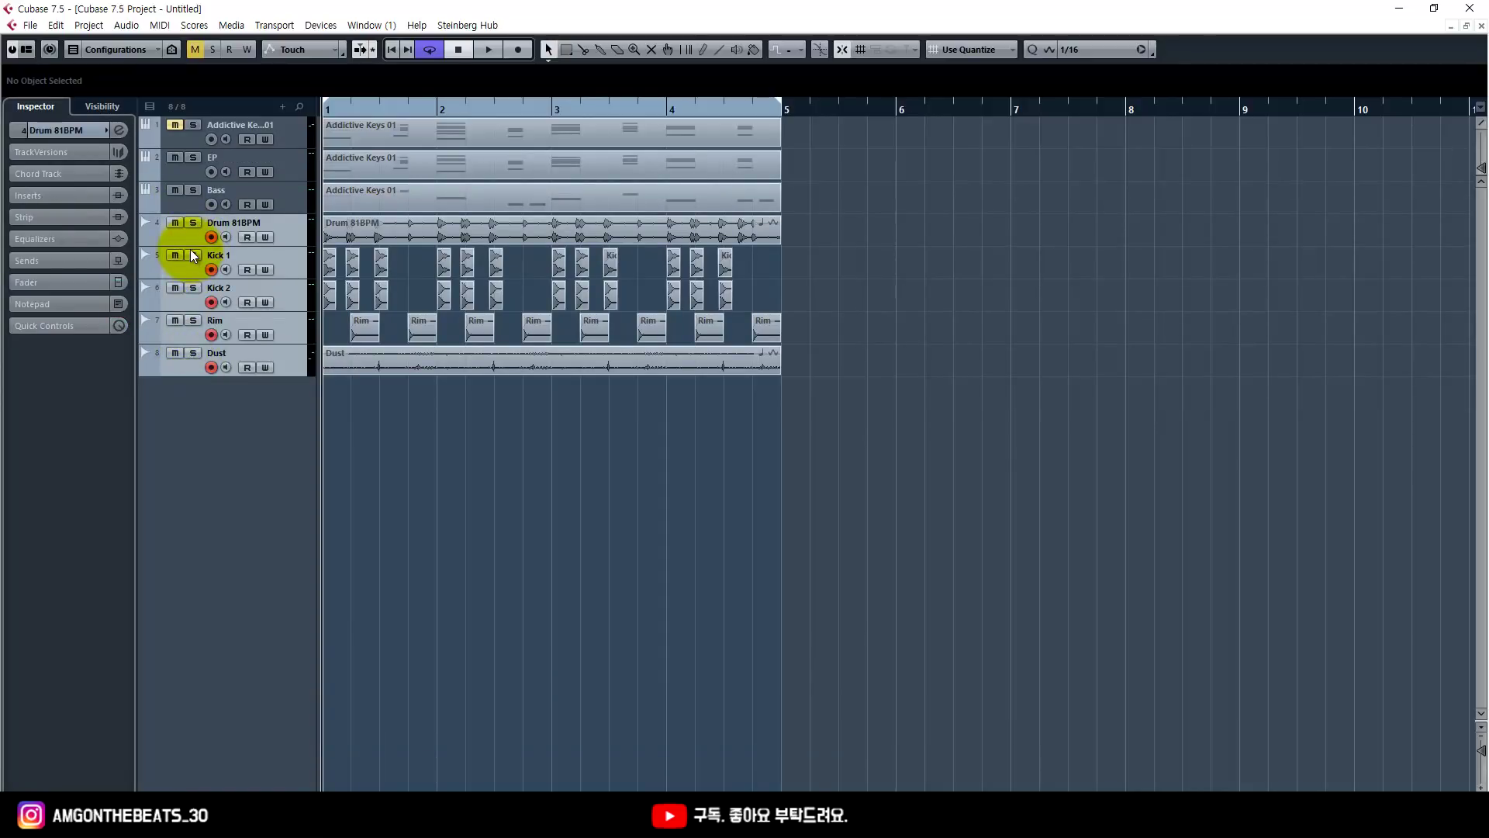
pyautogui.moveTo(189, 247); pyautogui.dragTo(186, 309)
pyautogui.moveTo(923, 265); pyautogui.dragTo(745, 287)
pyautogui.moveTo(948, 471); pyautogui.dragTo(357, 365)
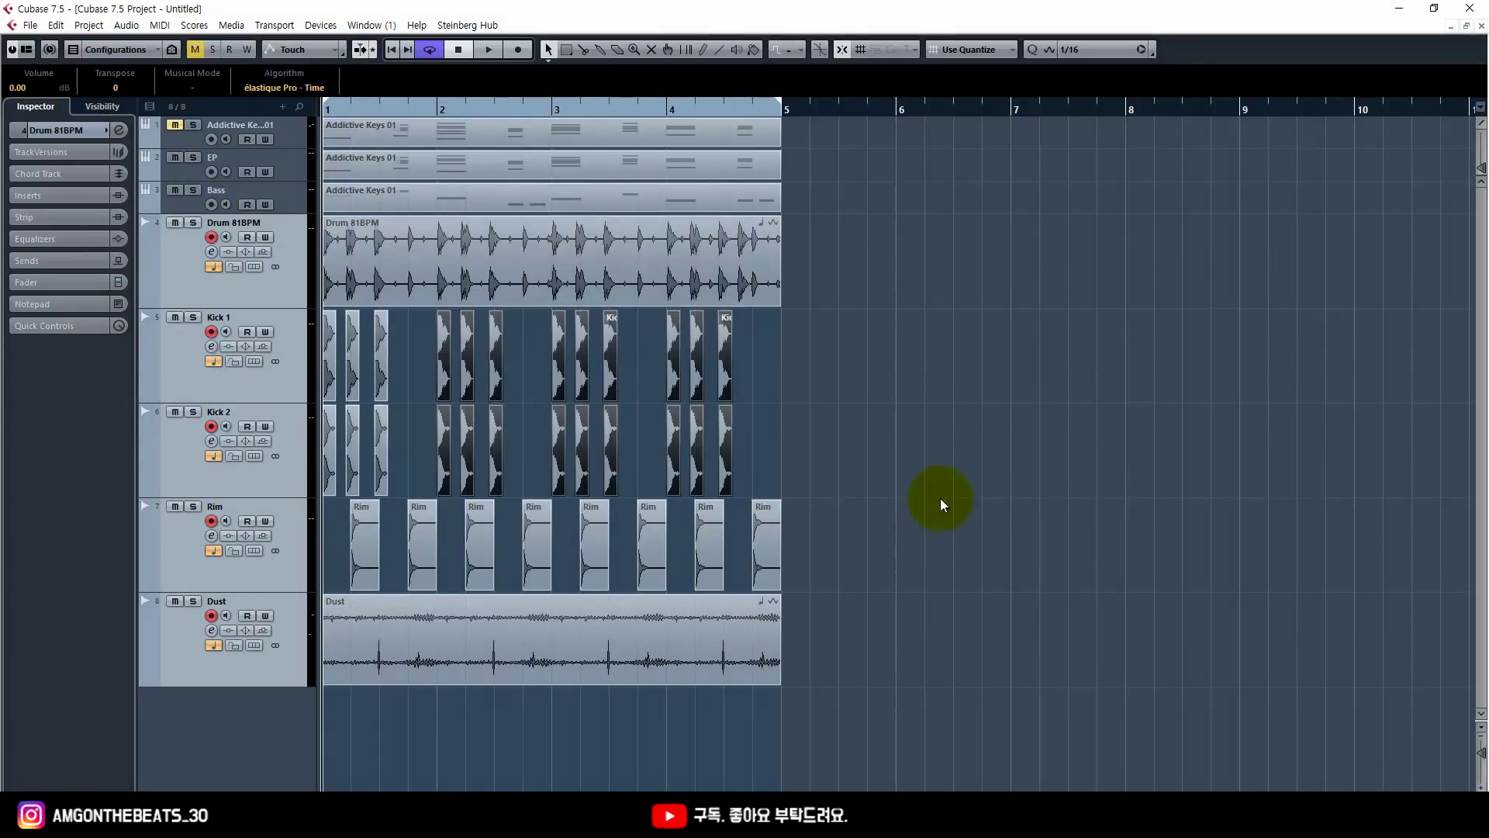
pyautogui.moveTo(912, 527); pyautogui.dragTo(456, 530)
pyautogui.click(438, 620)
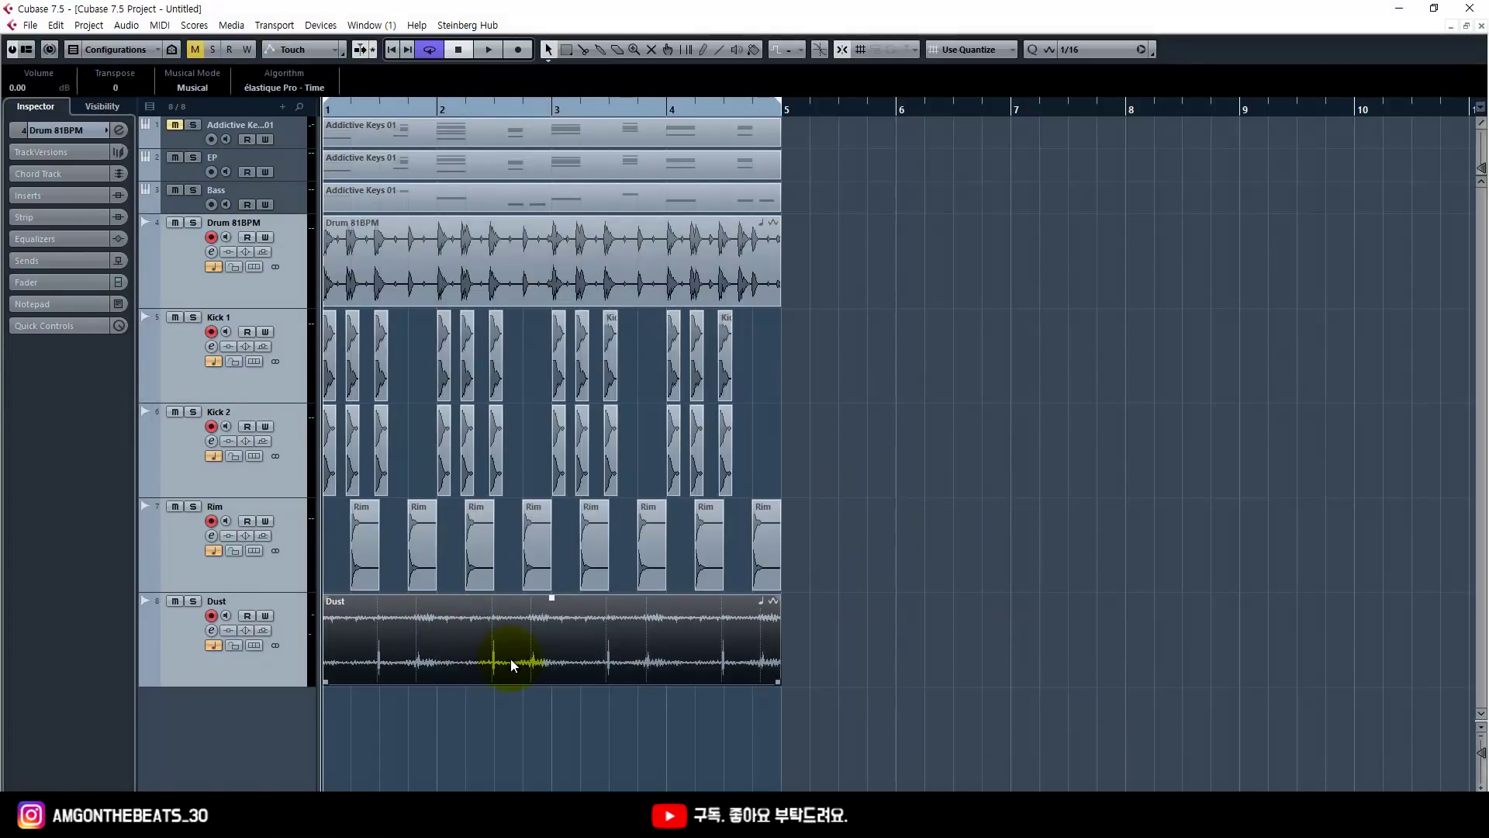
pyautogui.press('h')
pyautogui.click(1075, 477)
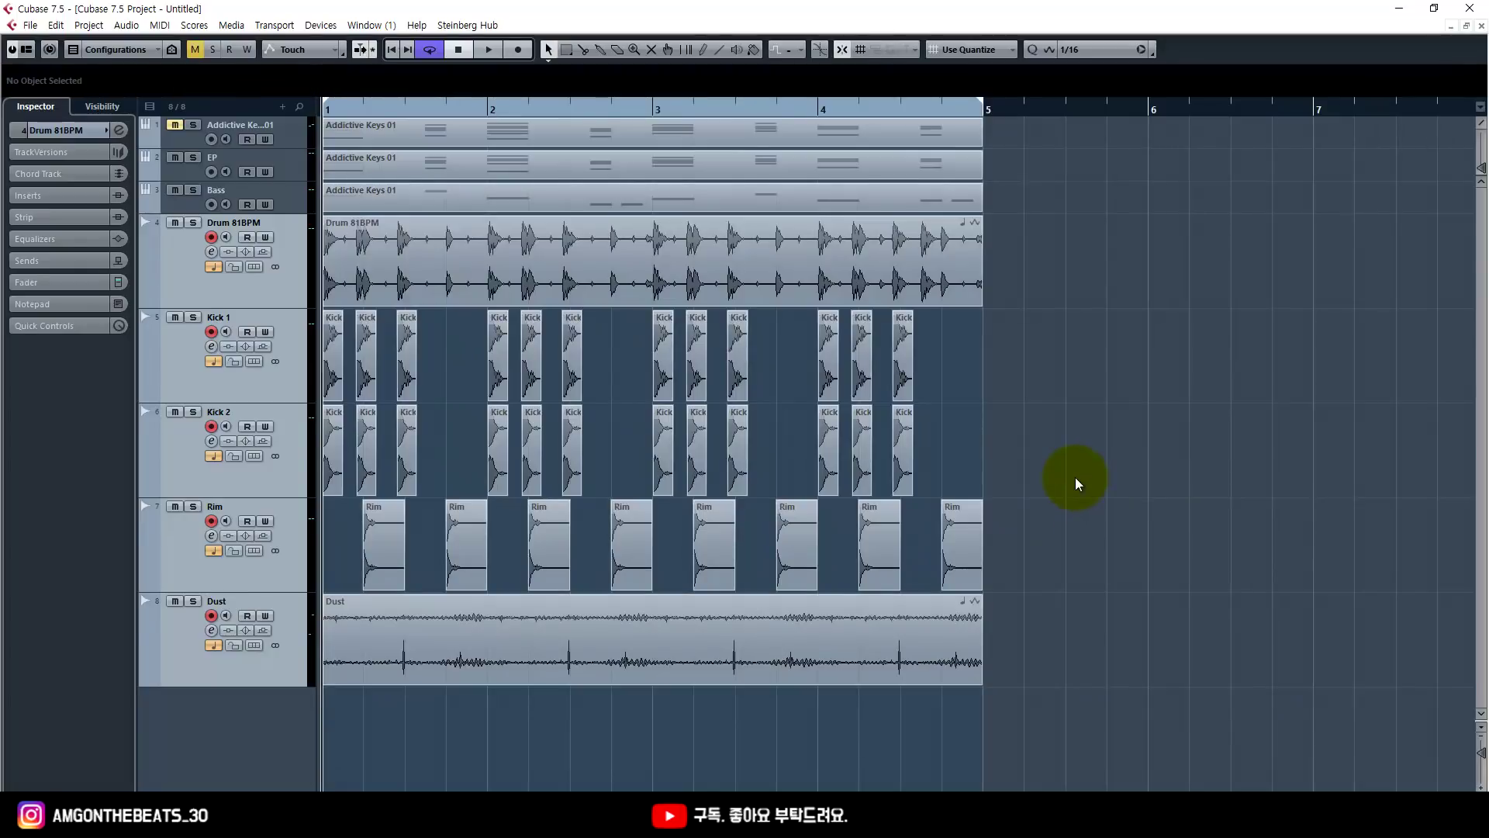
# Play the project, solo the five tracks from Drum 81BPM to Dust, remove Dust from the solo, and stop playback
pyautogui.press('space')
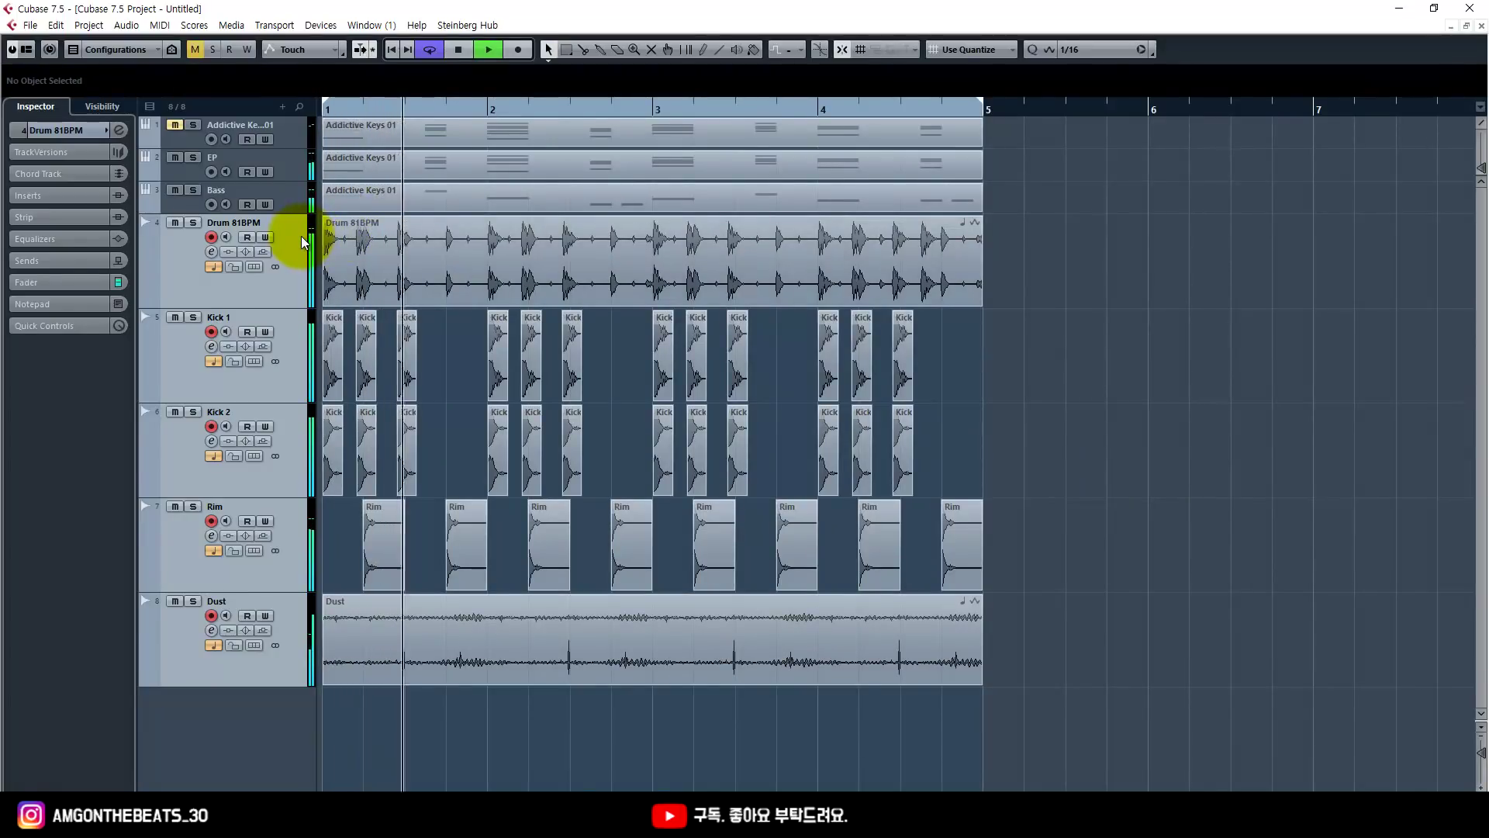
pyautogui.press('s')
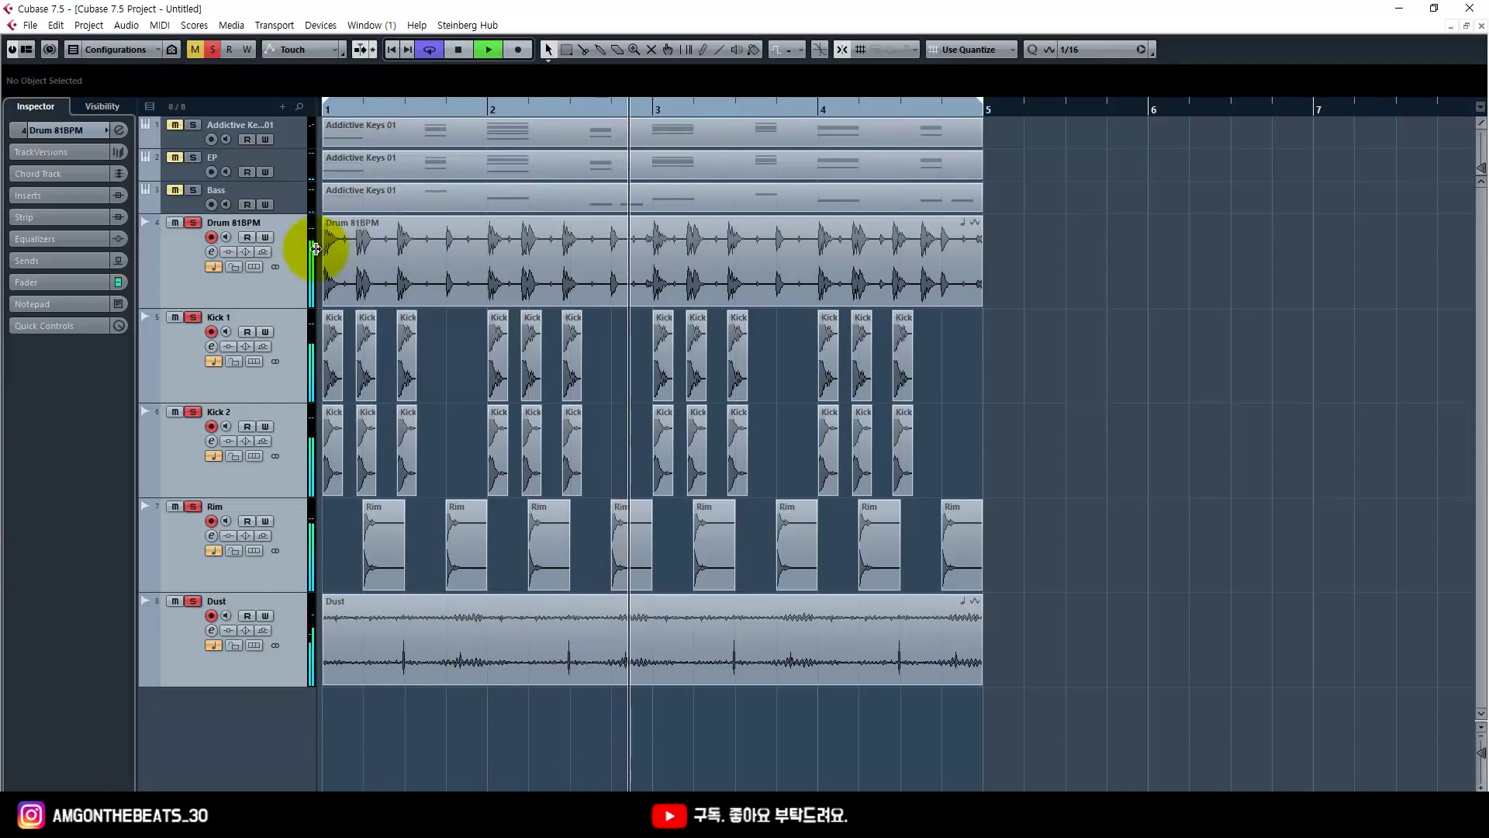
pyautogui.rightClick(1156, 429)
pyautogui.click(175, 603)
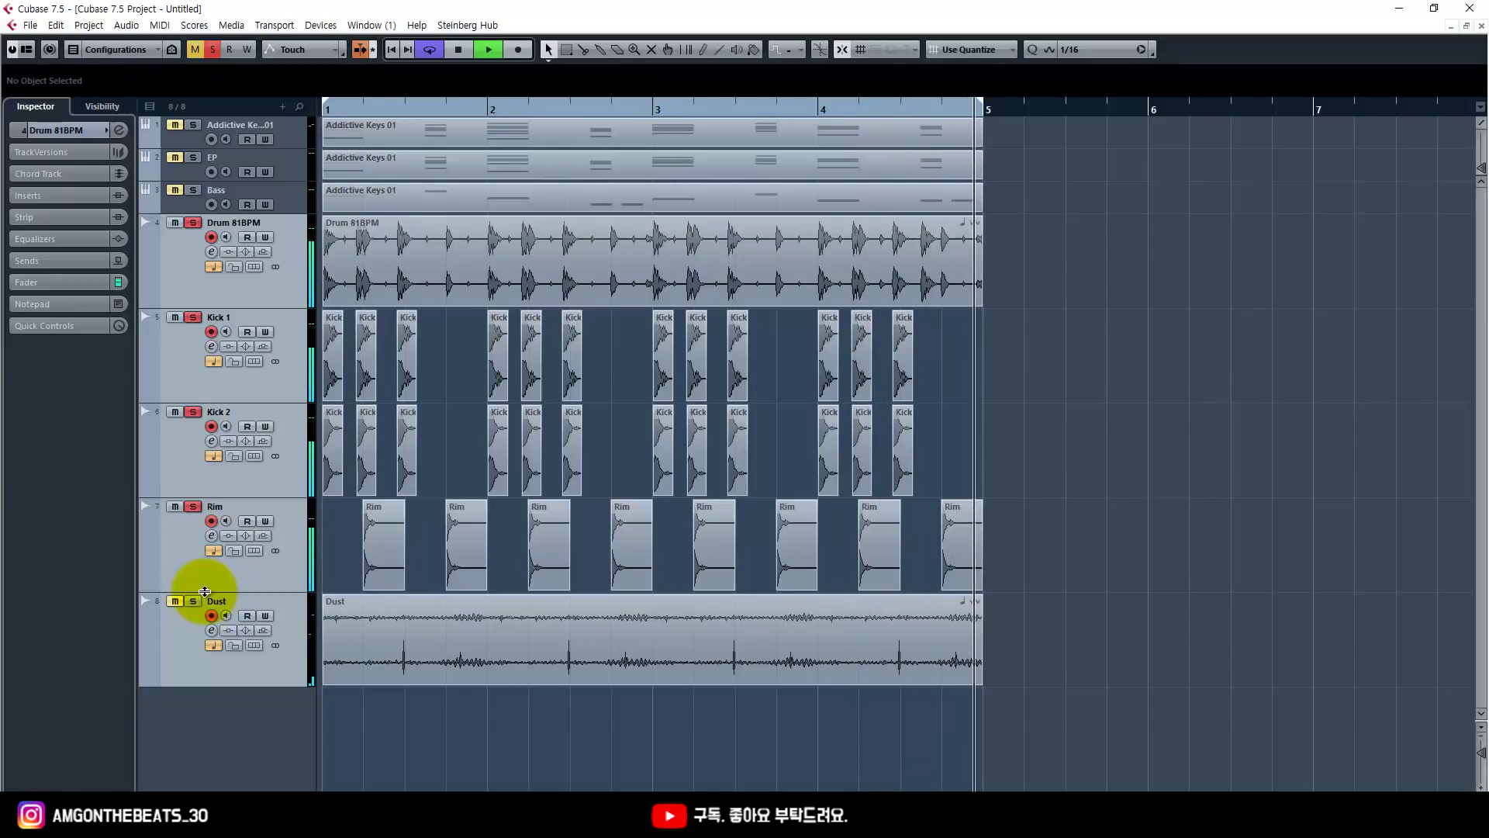
pyautogui.press('space')
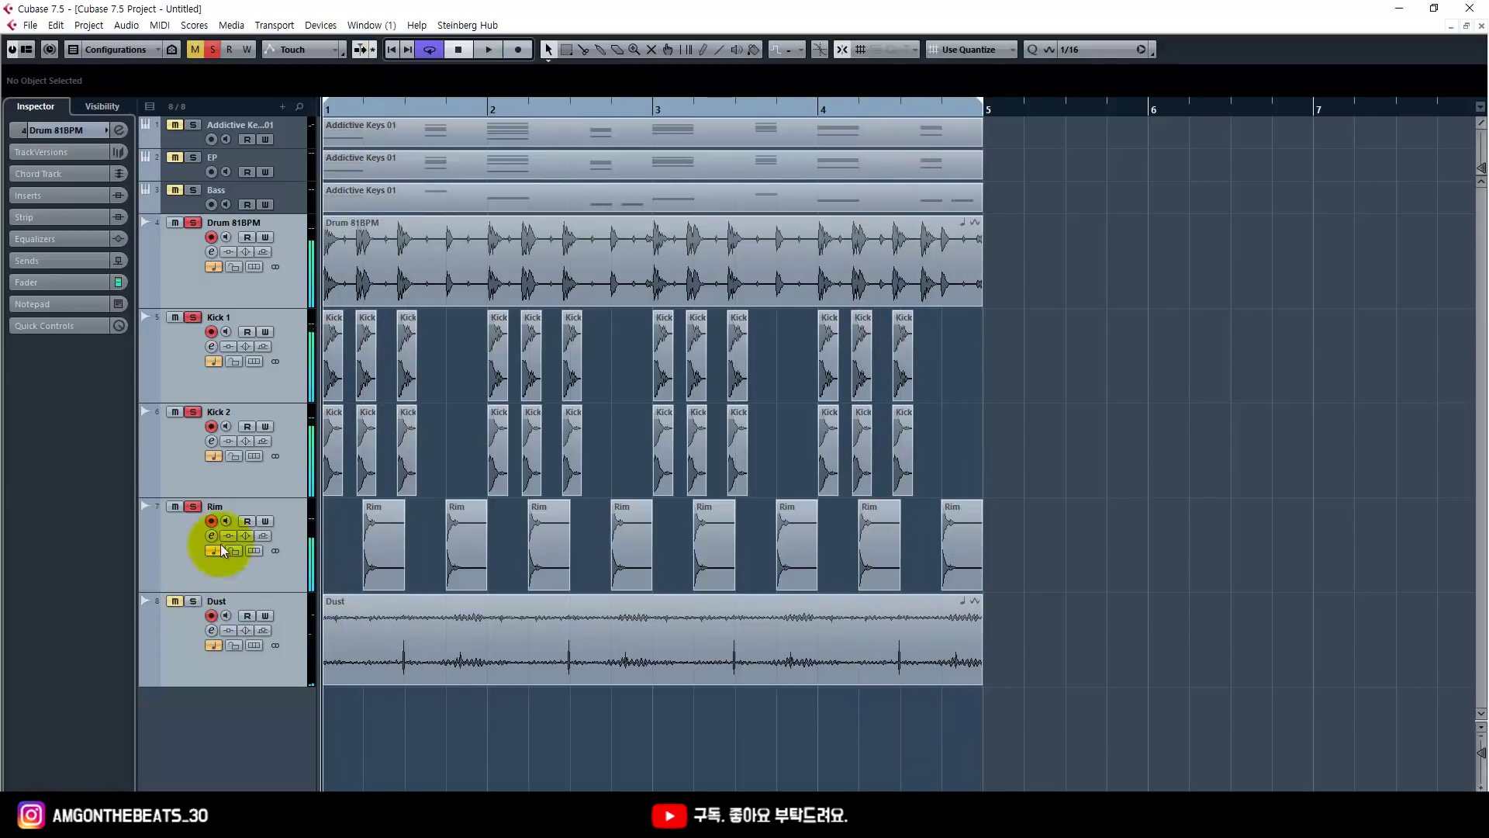
# Clear all solos, solo only Kick 1 and Kick 2, and play the opening of the layered kicks
pyautogui.click(212, 49)
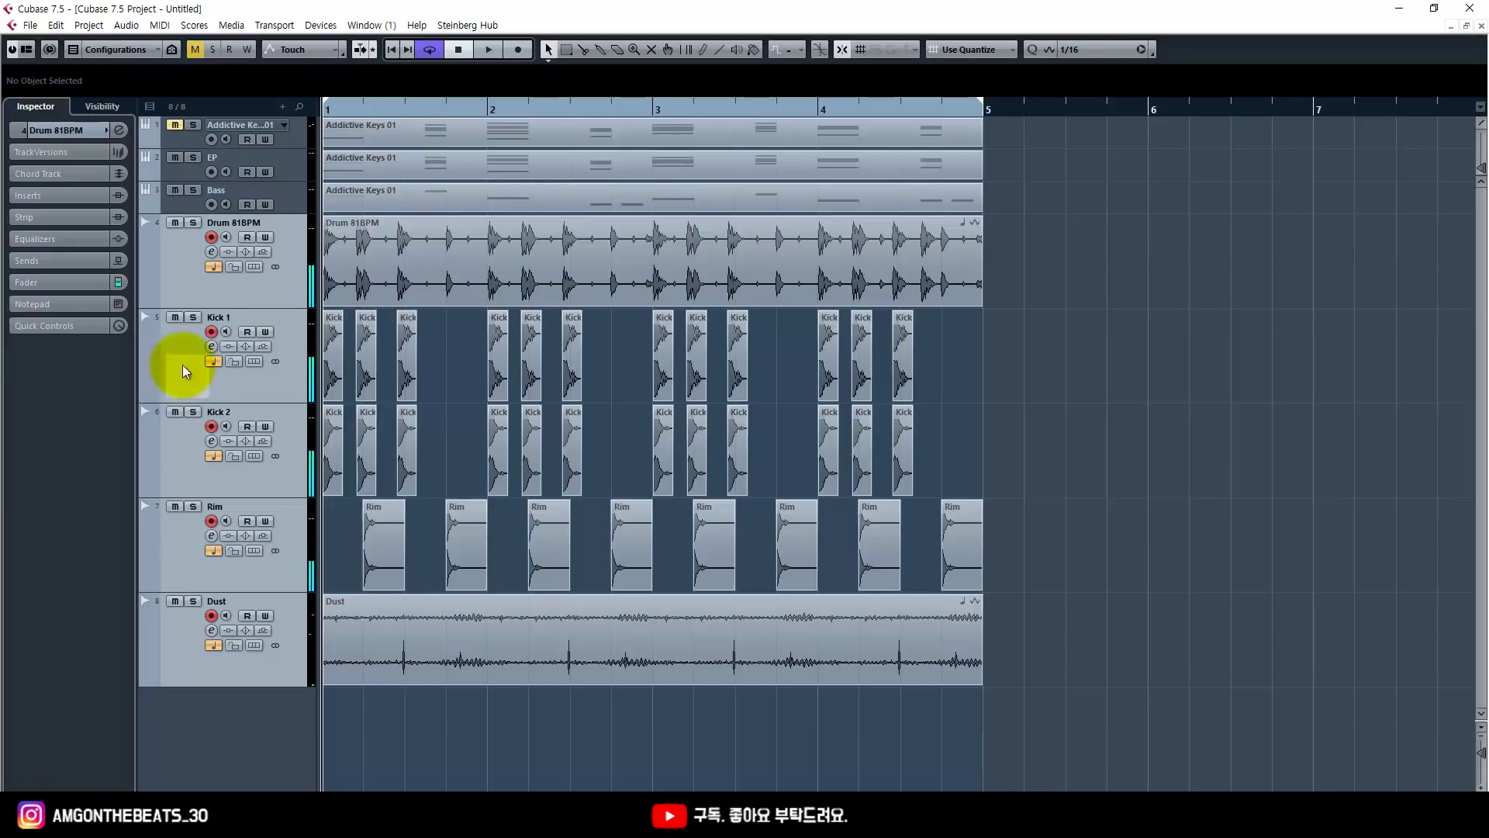
pyautogui.click(193, 317)
pyautogui.click(193, 412)
pyautogui.press('h')
pyautogui.press('h')
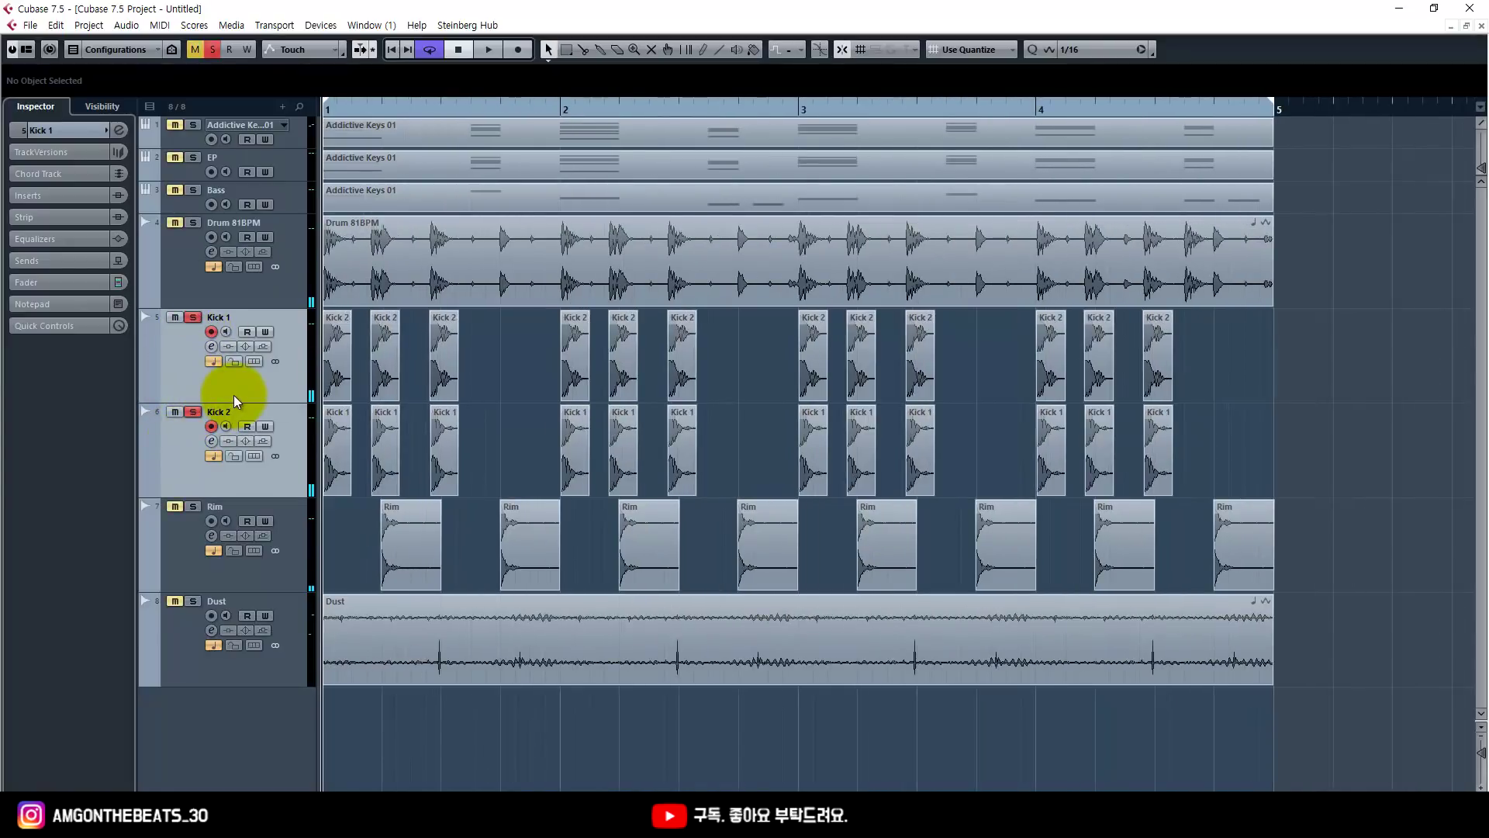
pyautogui.press('h')
pyautogui.press('h')
pyautogui.press('h')
pyautogui.press('h')
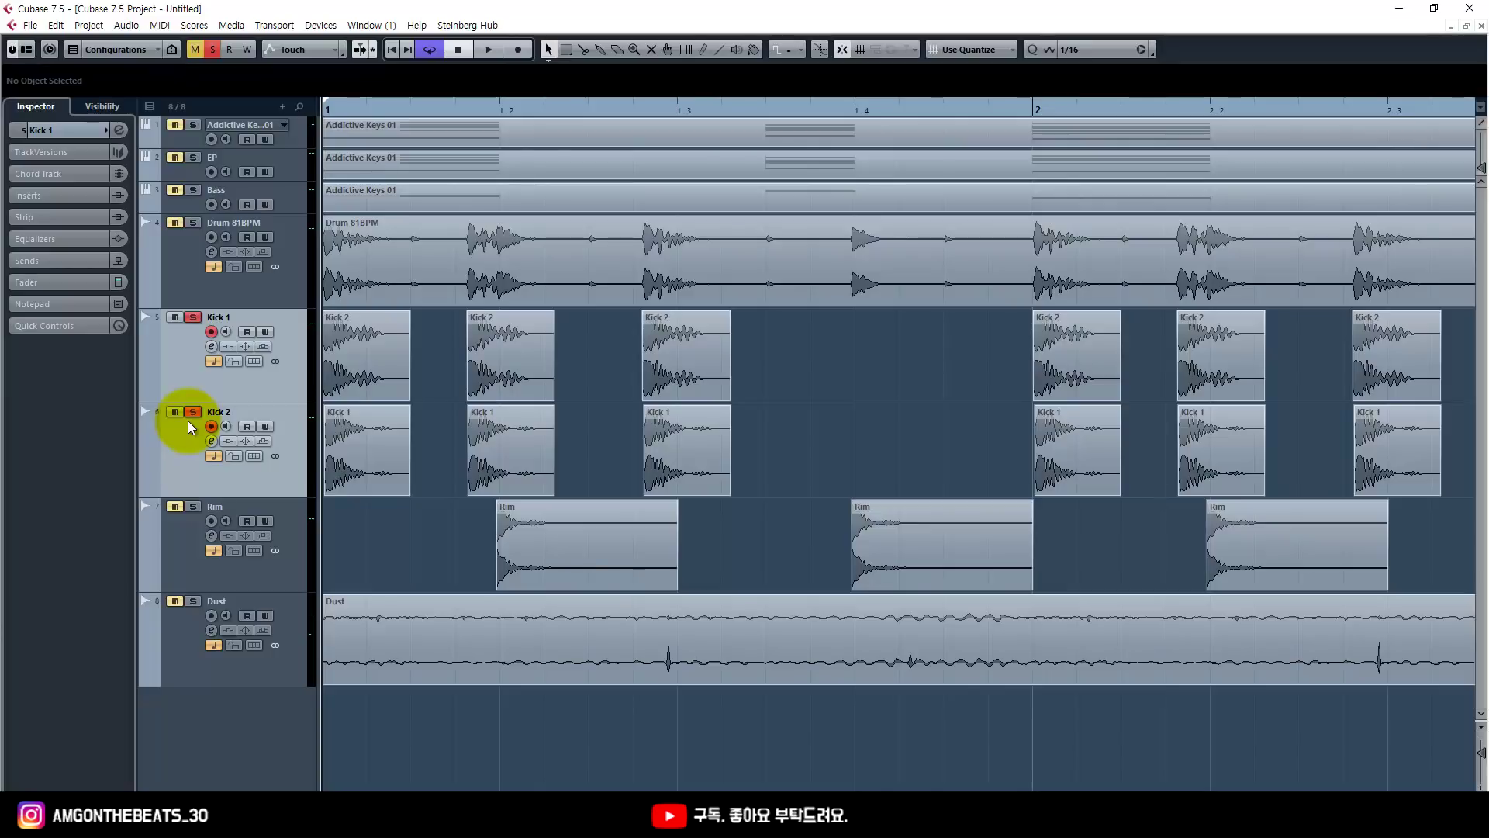
pyautogui.press('space')
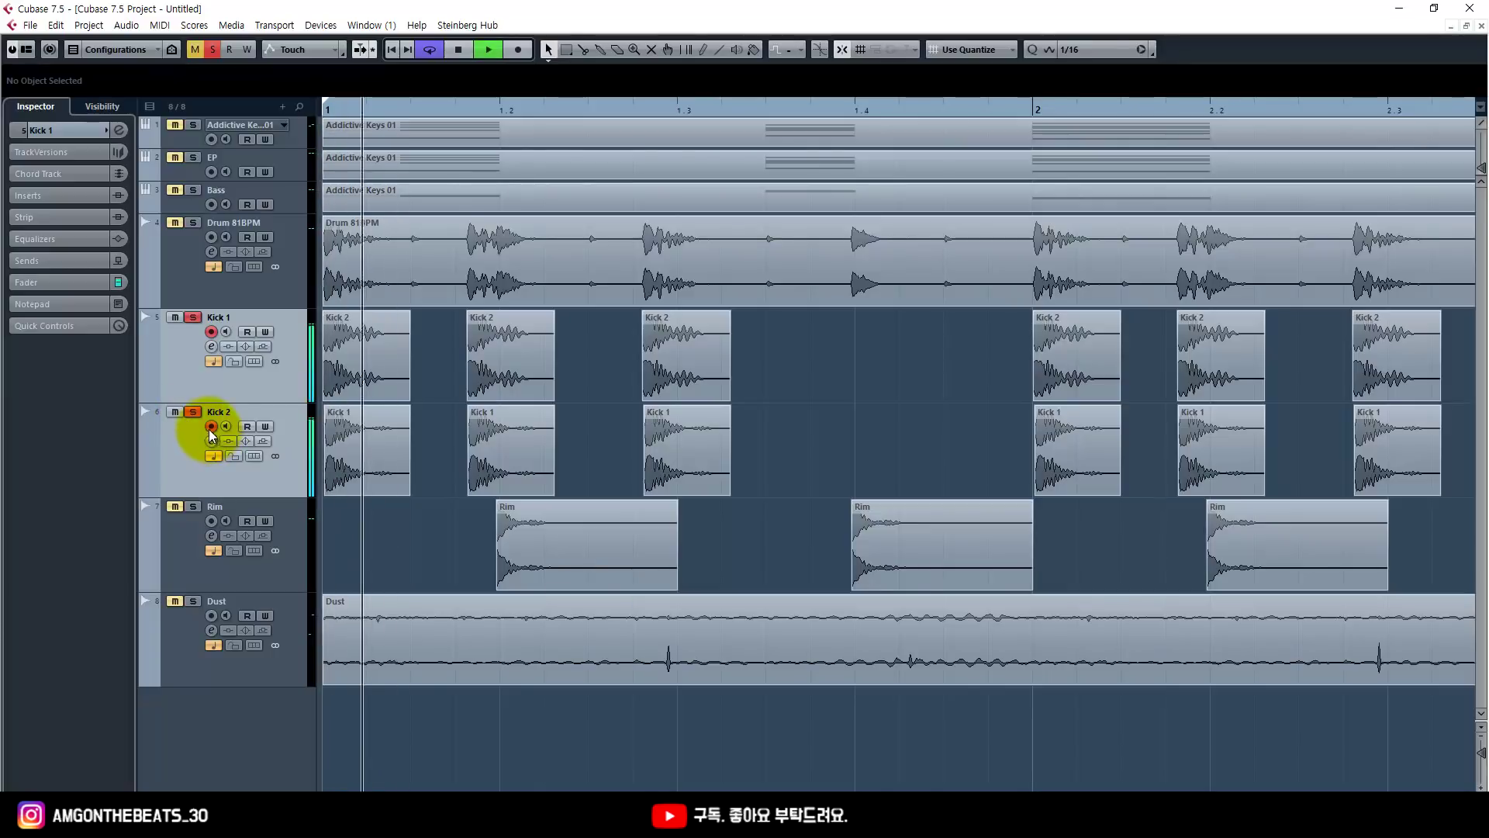
pyautogui.press('h')
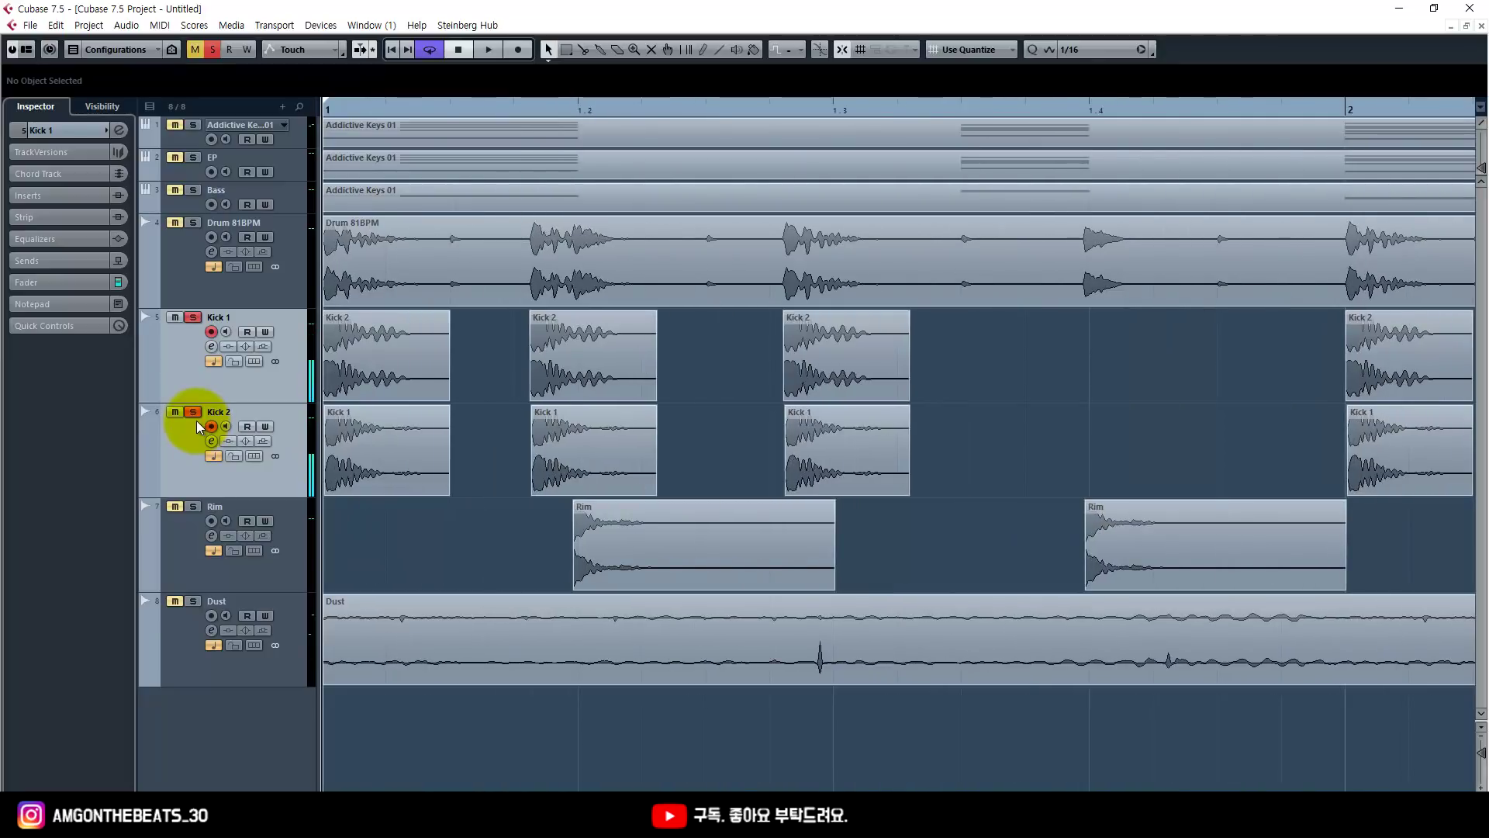
# Audition Kick 1 alone and Kick 2 alone, and select the first event on the Kick 1 track
pyautogui.click(193, 412)
pyautogui.press('space')
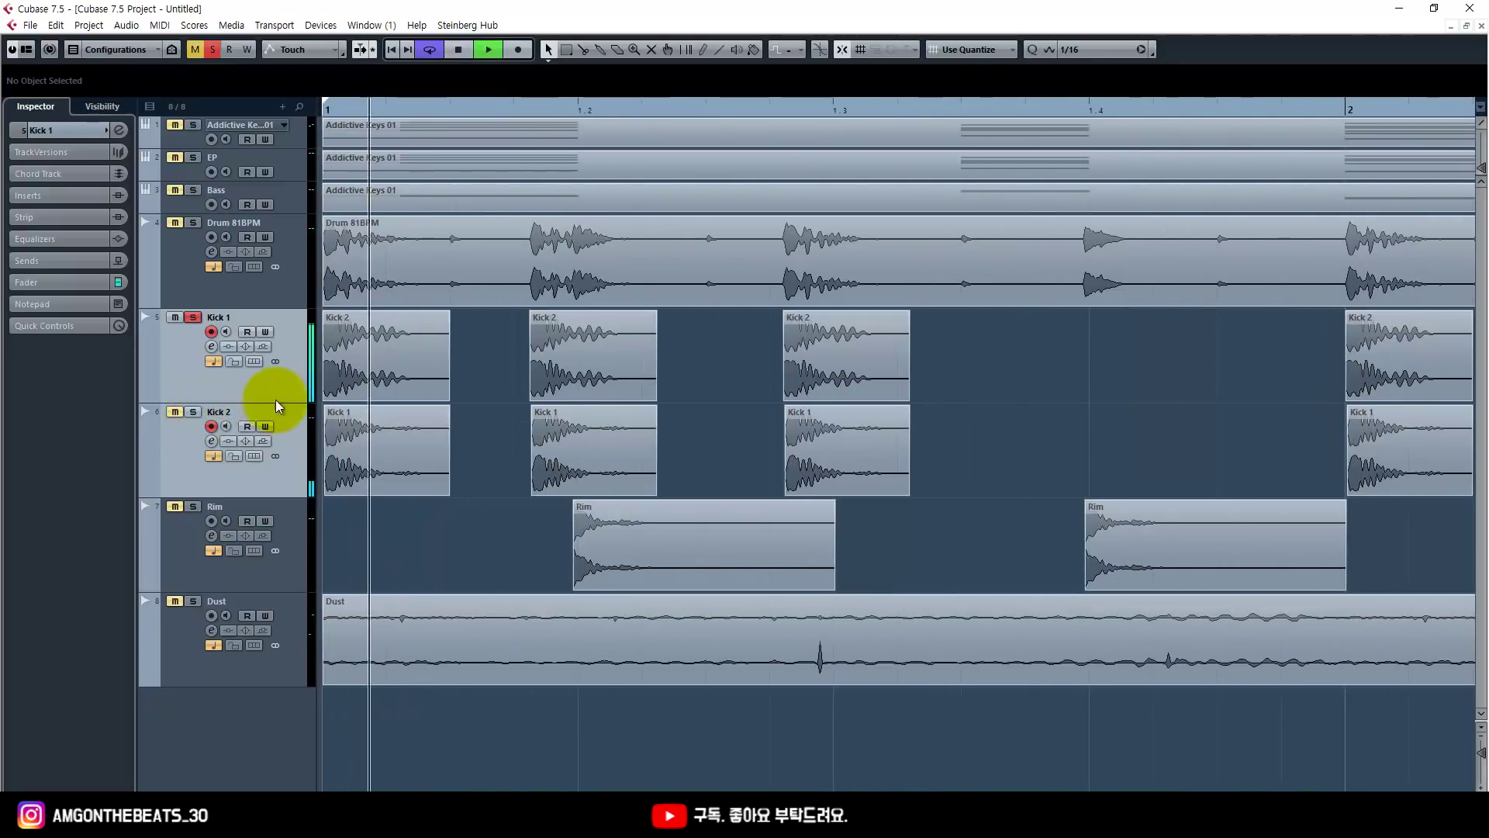
pyautogui.press('space')
pyautogui.press('h')
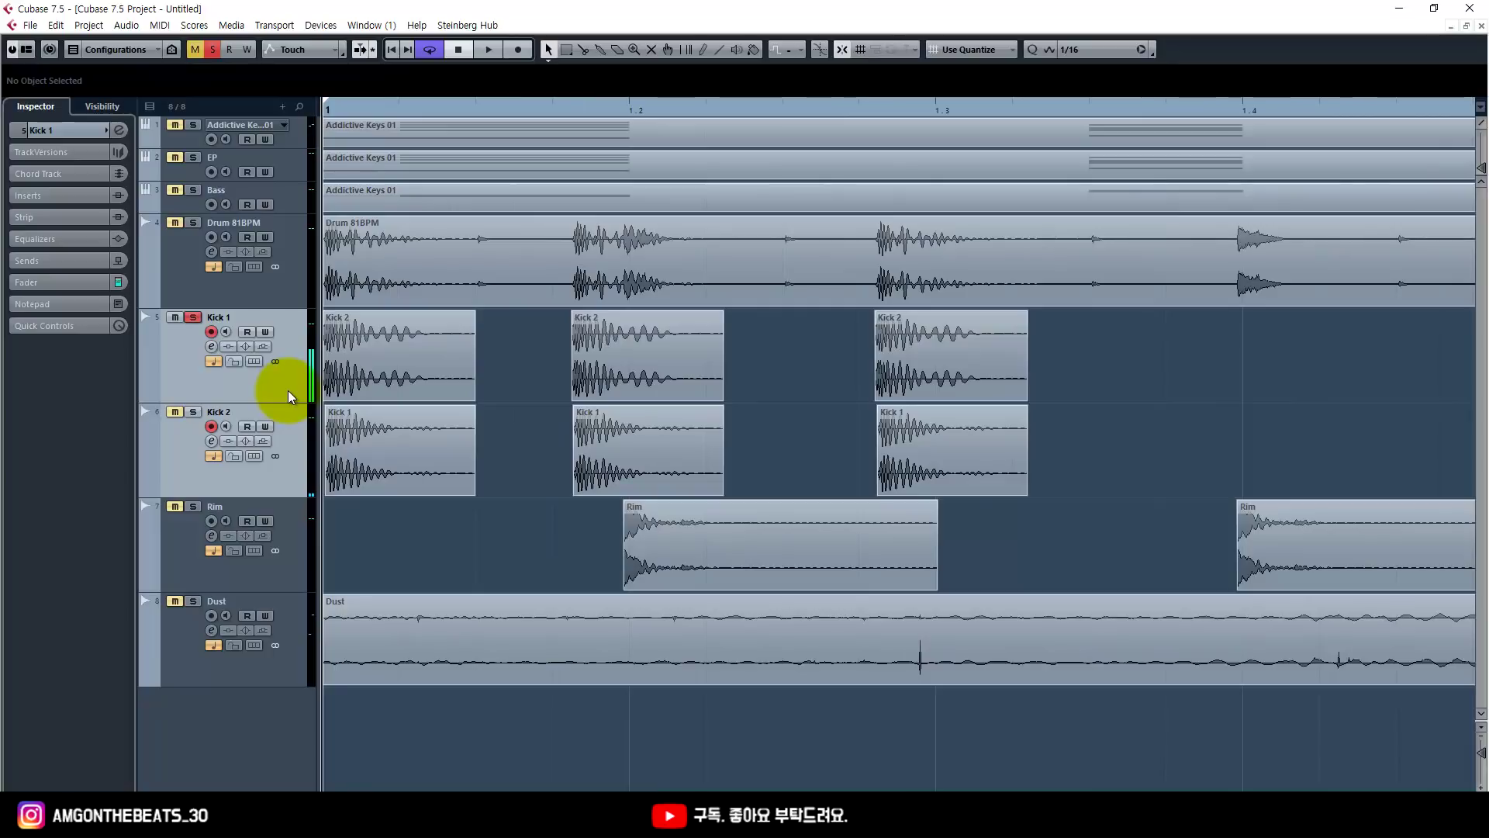
pyautogui.press('s')
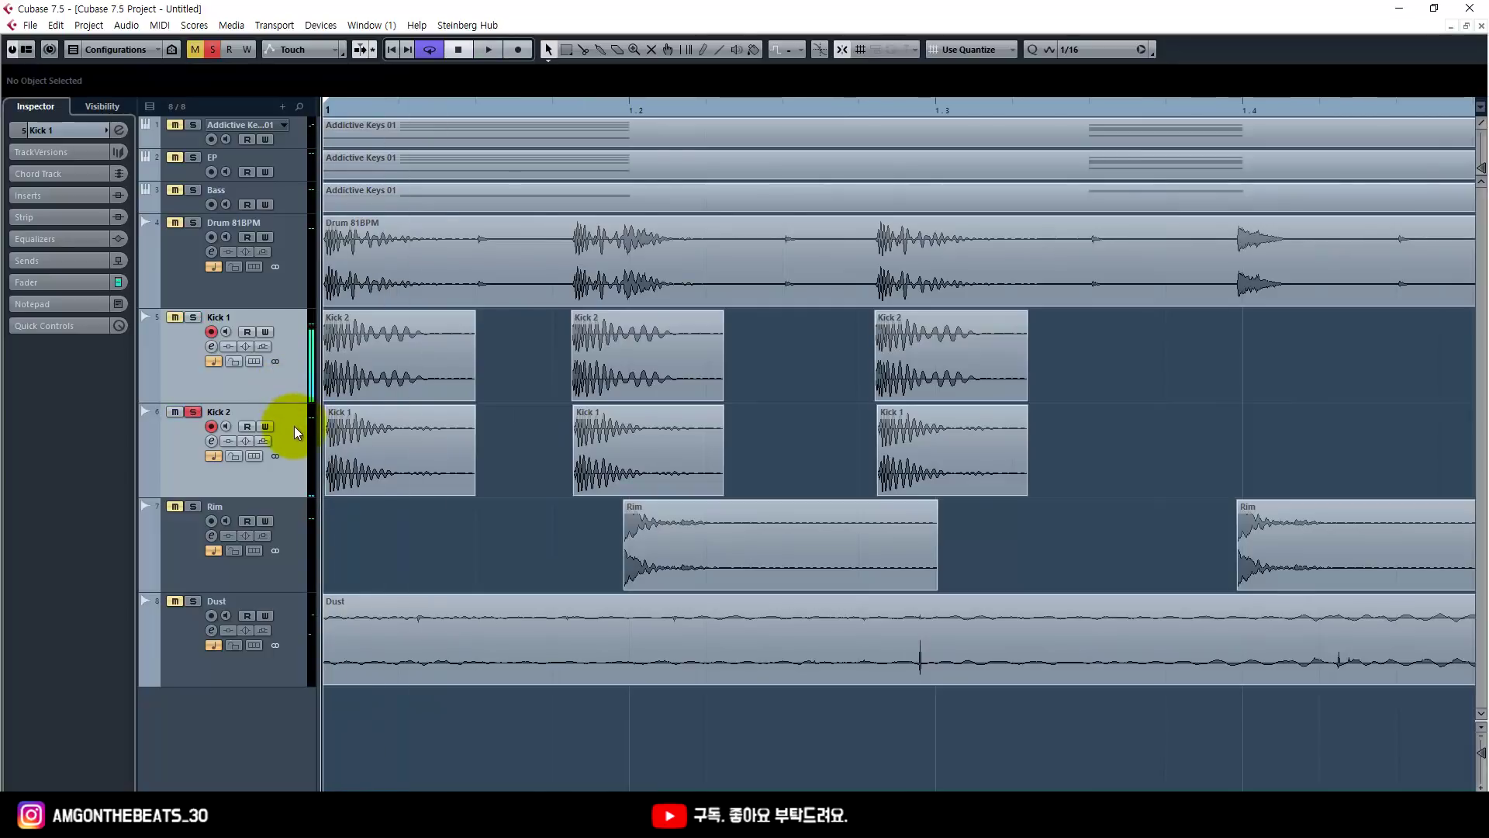
pyautogui.click(365, 365)
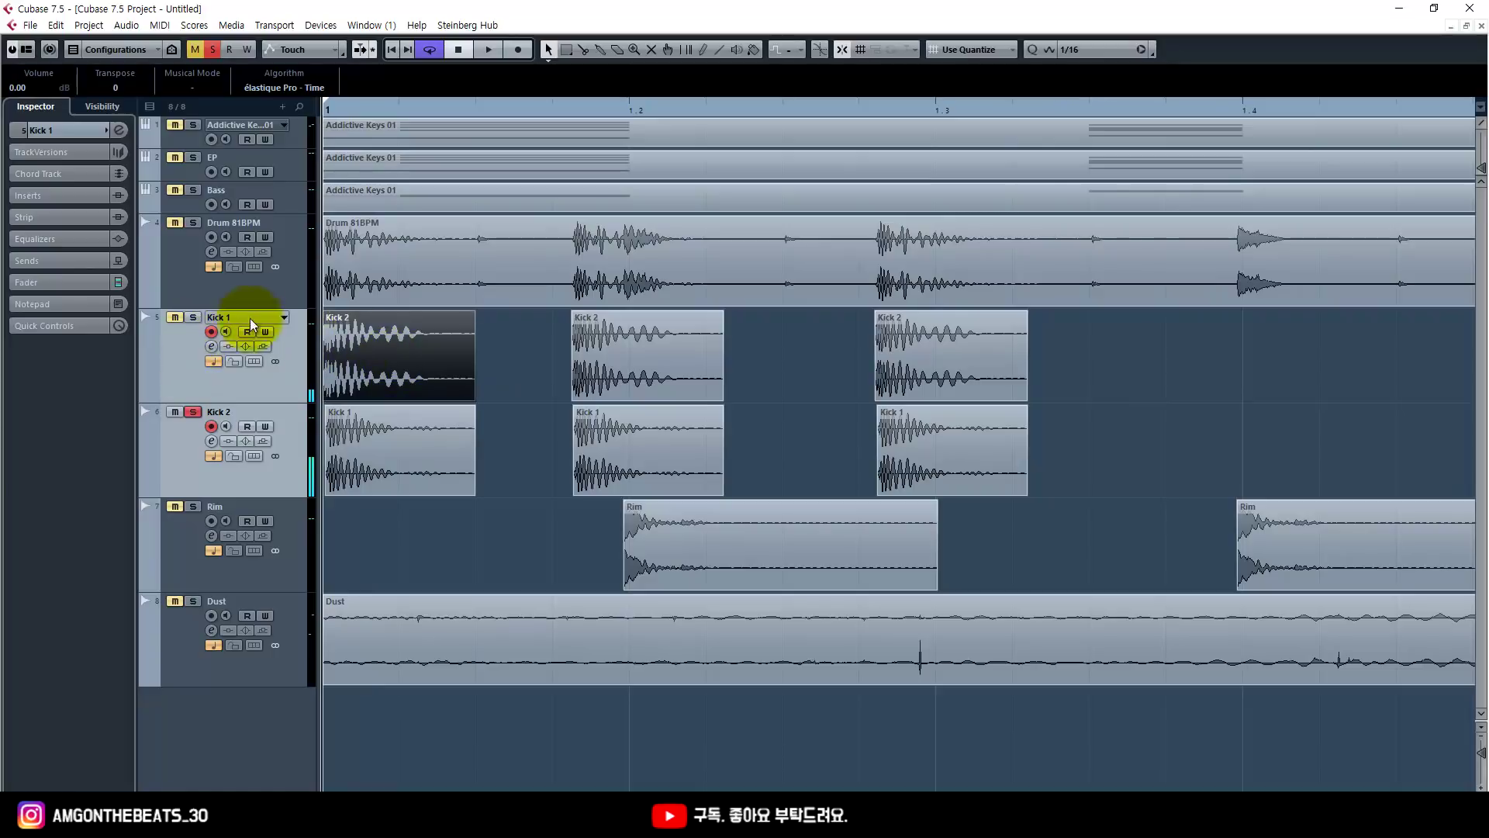
pyautogui.hotkey('ctrl', '2')
pyautogui.moveTo(233, 341)
pyautogui.mouseDown()
pyautogui.moveTo(226, 296)
pyautogui.moveTo(236, 335)
pyautogui.mouseUp()
pyautogui.moveTo(261, 431); pyautogui.dragTo(236, 437)
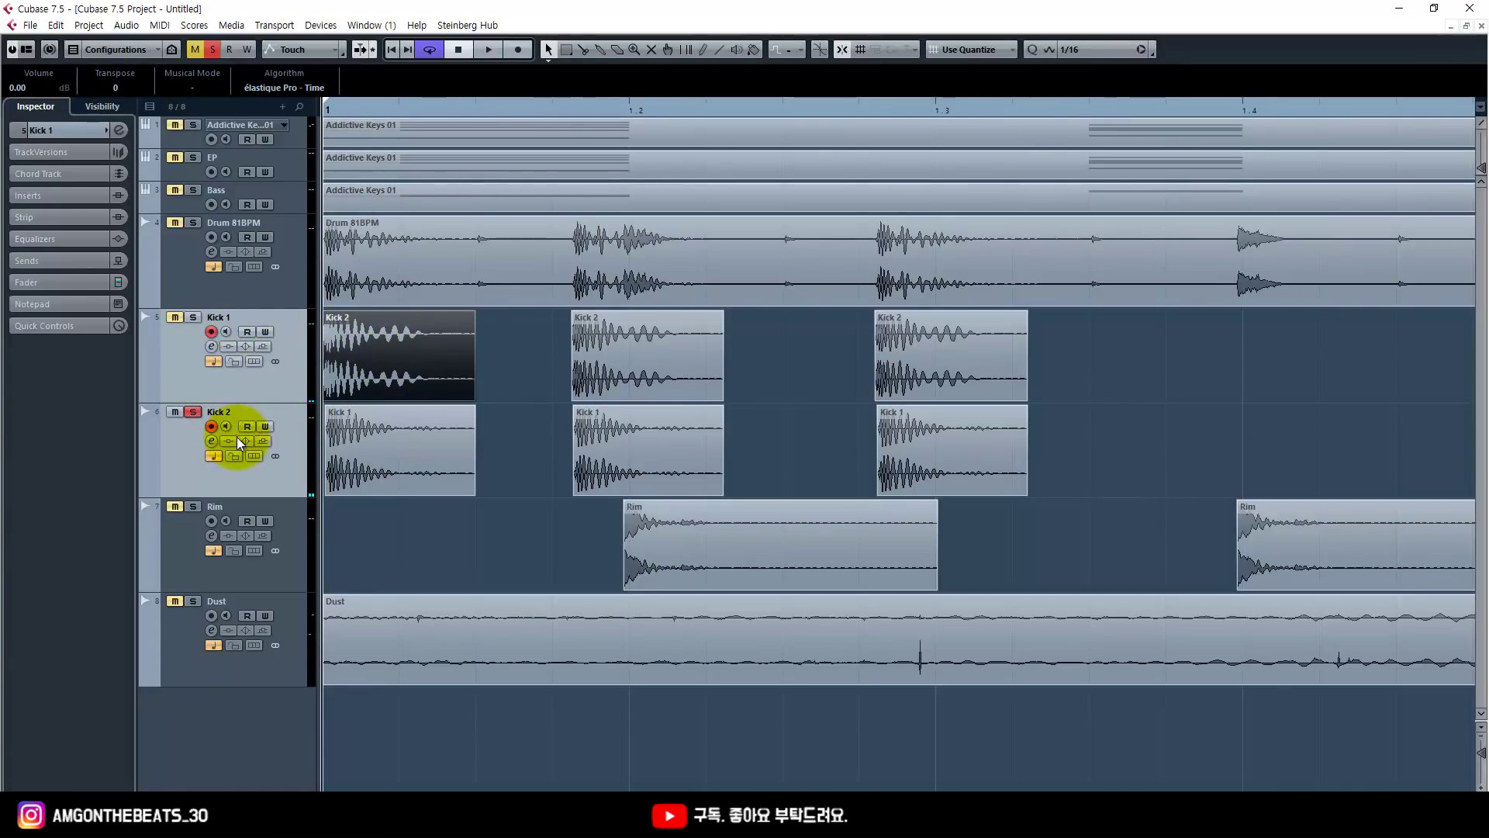
# Solo Kick 1 and Drum 81BPM alongside Kick 2, select the drum loop, and play them together
pyautogui.click(192, 317)
pyautogui.click(193, 223)
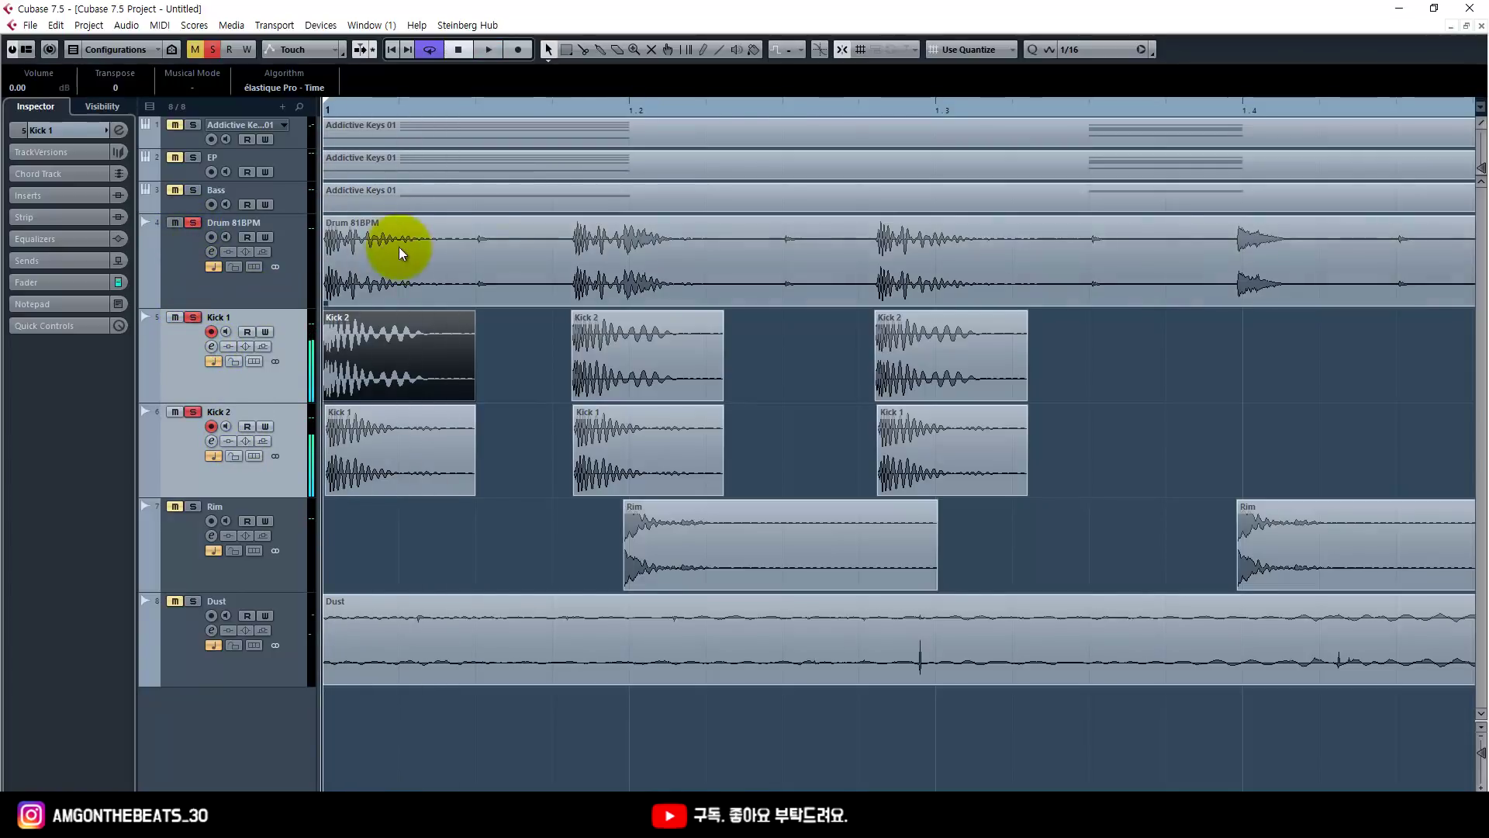
pyautogui.click(398, 247)
pyautogui.press('space')
pyautogui.press('space')
pyautogui.press('space')
pyautogui.press('space')
pyautogui.press('space')
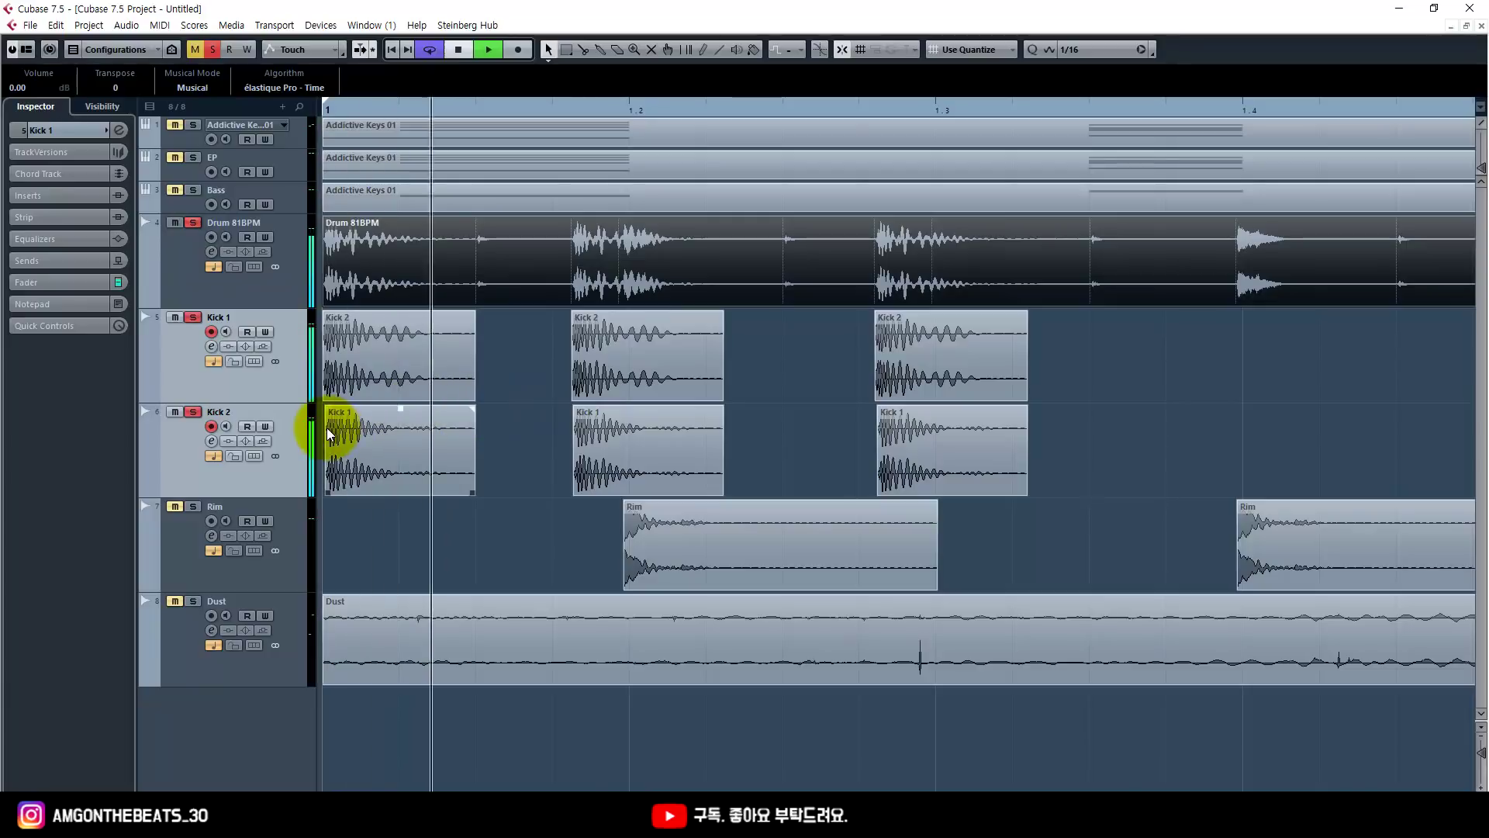
# Solo only the Drum 81BPM track and play its loop from the beginning several times
pyautogui.press('s')
pyautogui.click(261, 300)
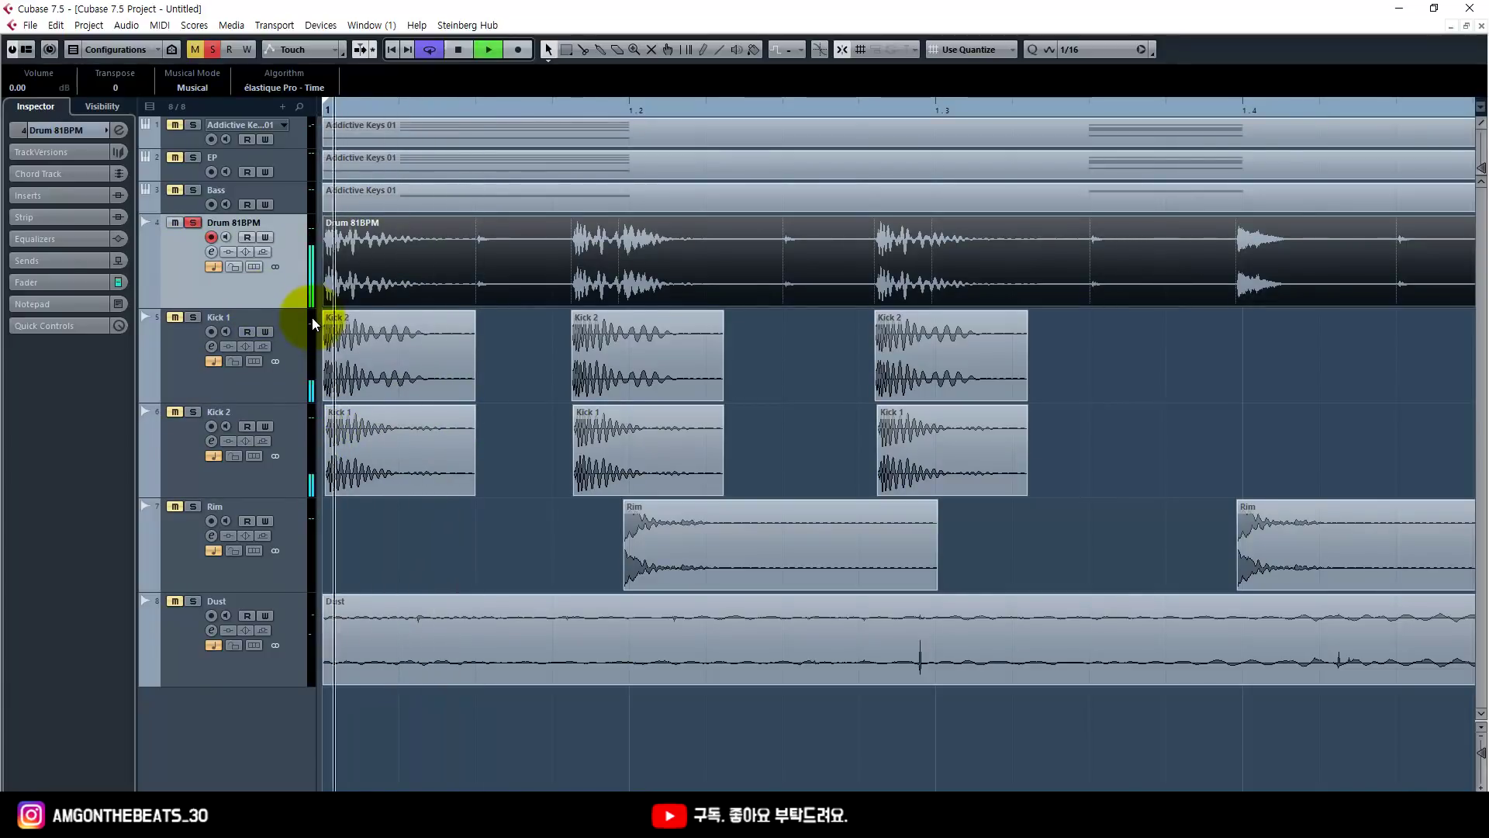
pyautogui.press('space')
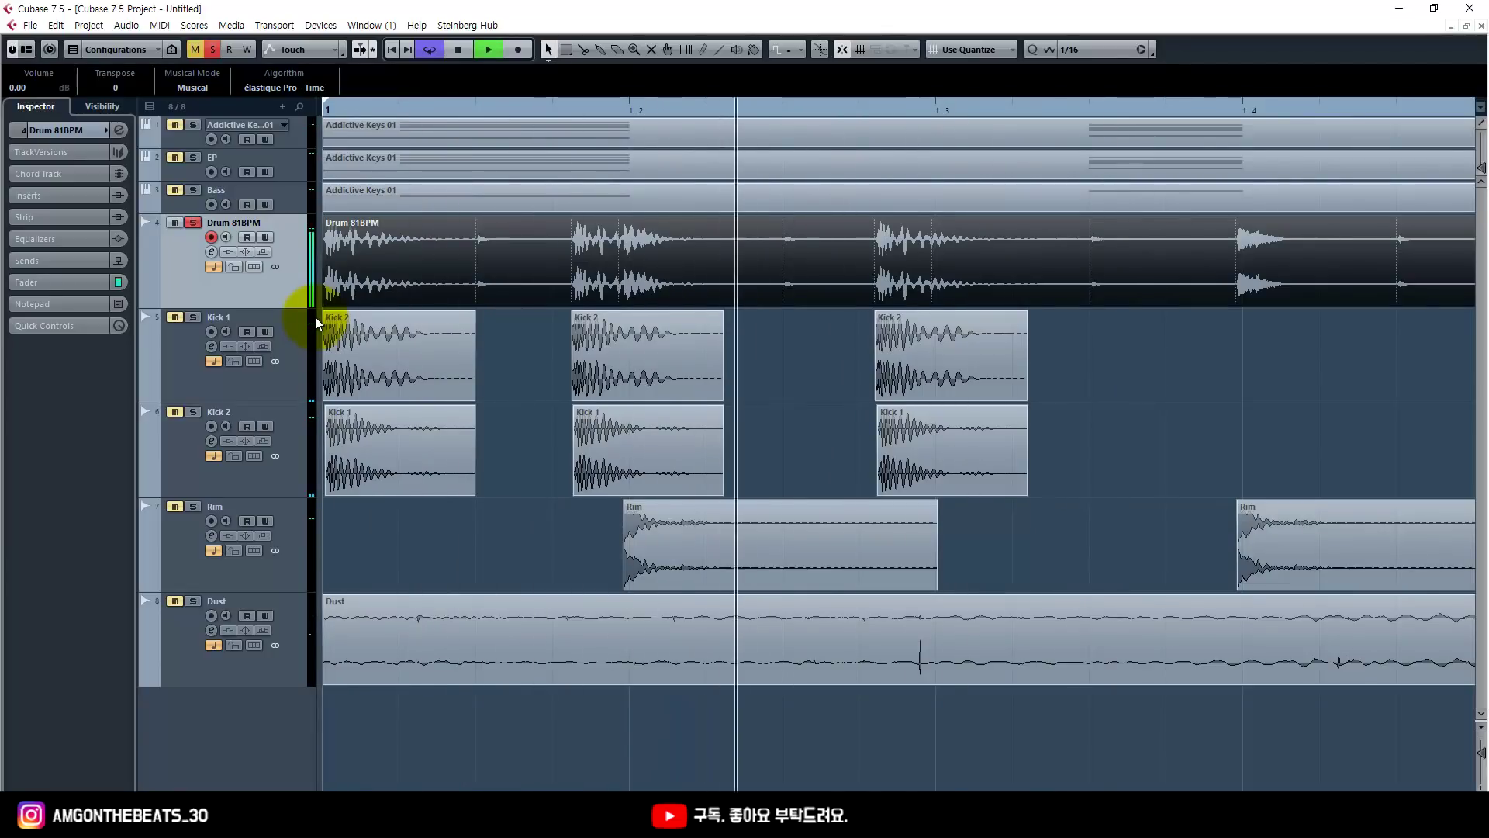
pyautogui.press('space')
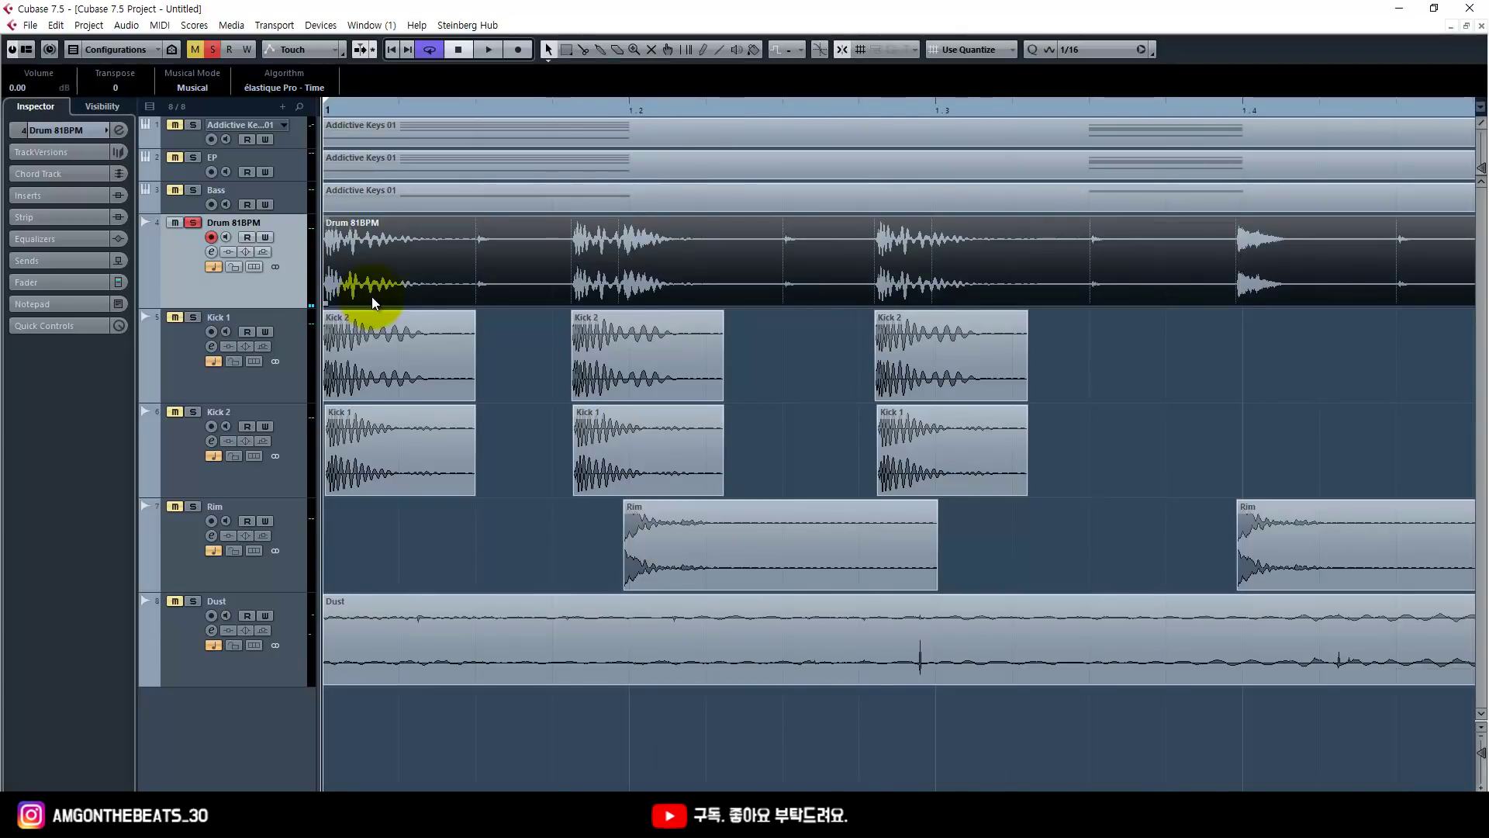
pyautogui.press('space')
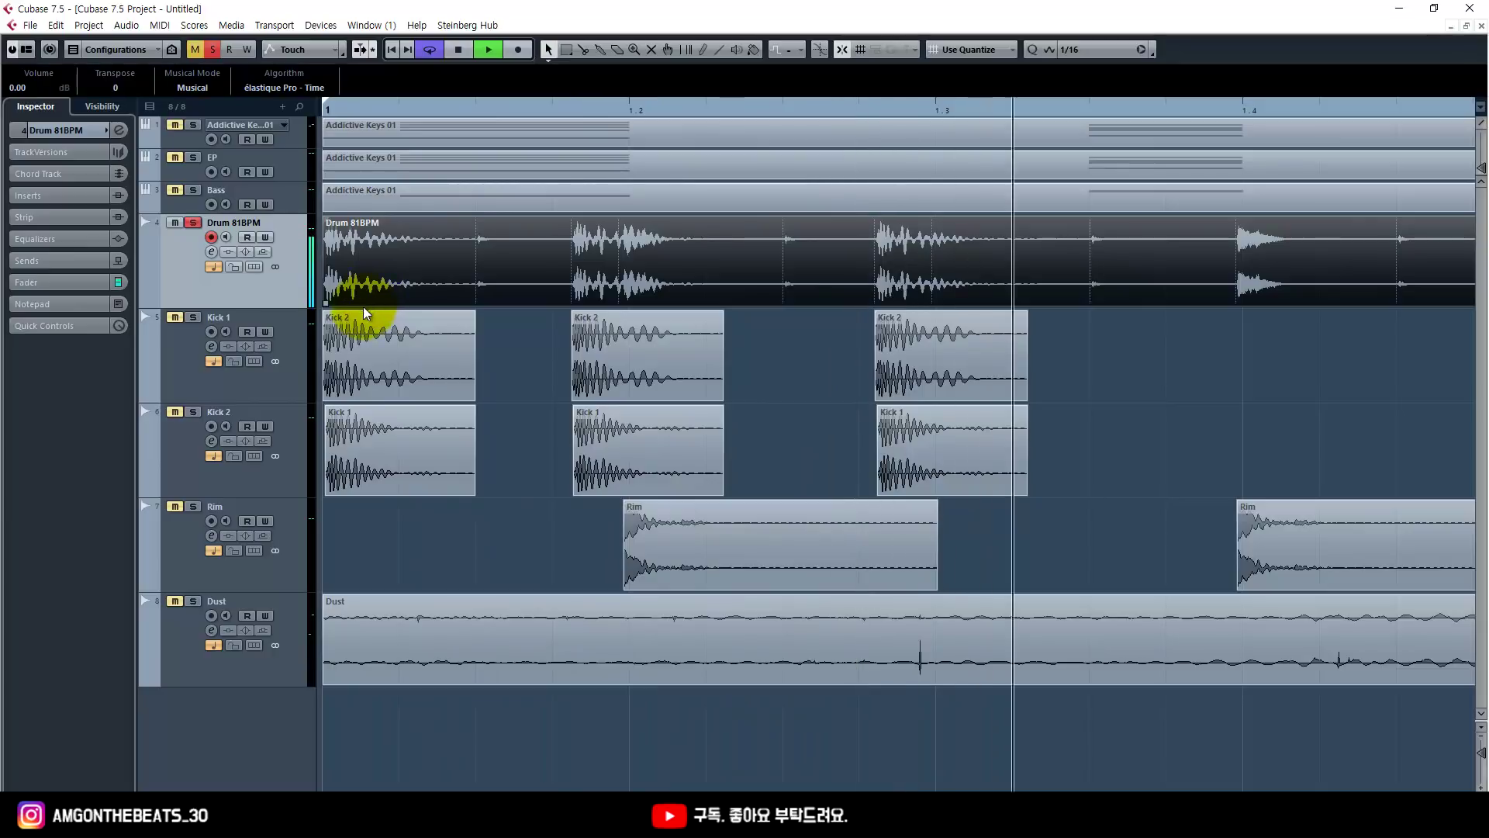
# Solo Kick 1 and Kick 2 alongside Drum 81BPM, select their first events, and play the three tracks together
pyautogui.press('space')
pyautogui.click(200, 352)
pyautogui.keyDown('shift'); pyautogui.click(189, 459); pyautogui.keyUp('shift')
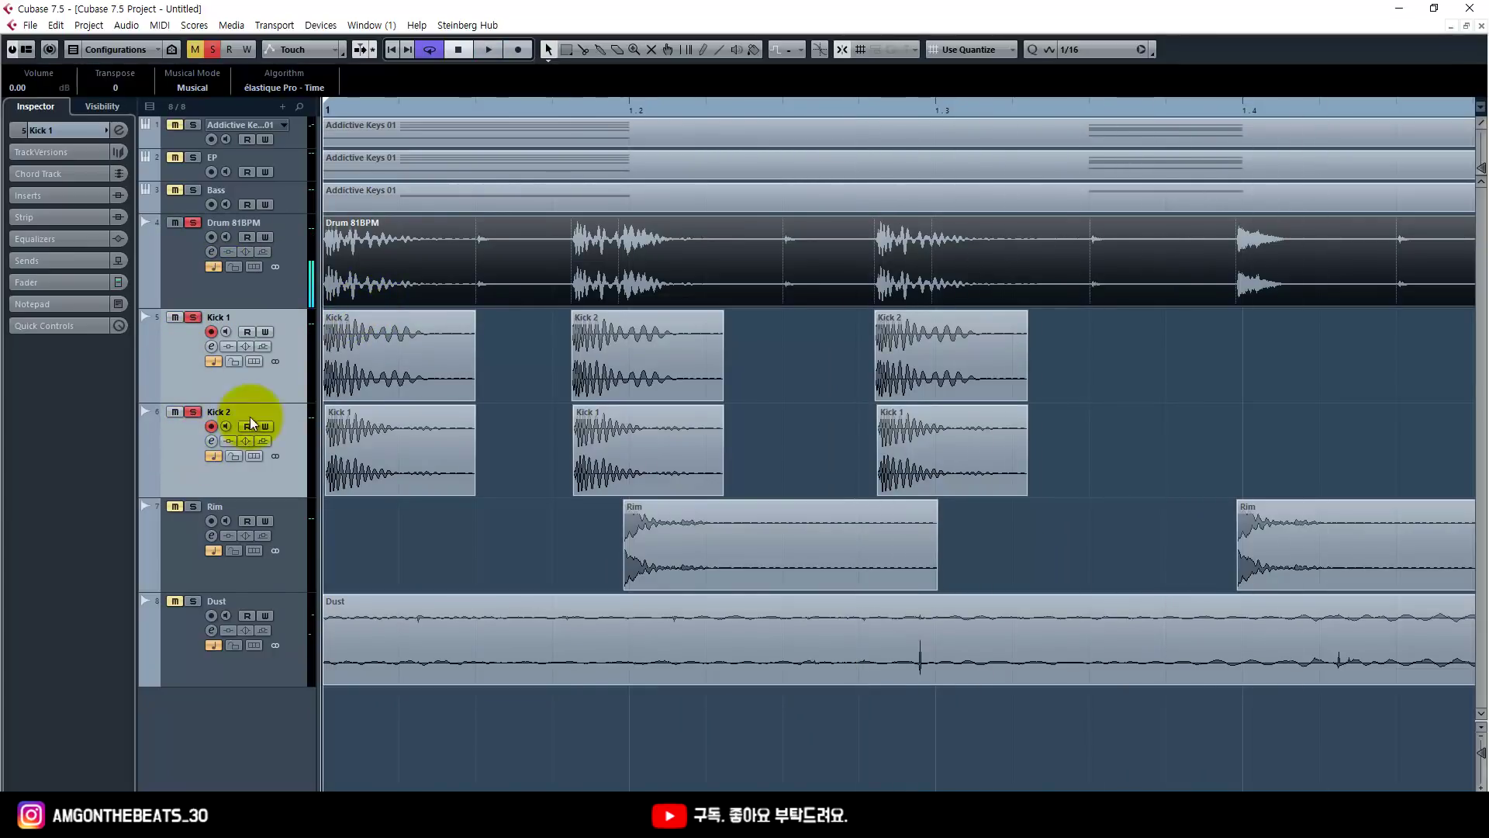
pyautogui.moveTo(509, 425); pyautogui.dragTo(399, 383)
pyautogui.press('space')
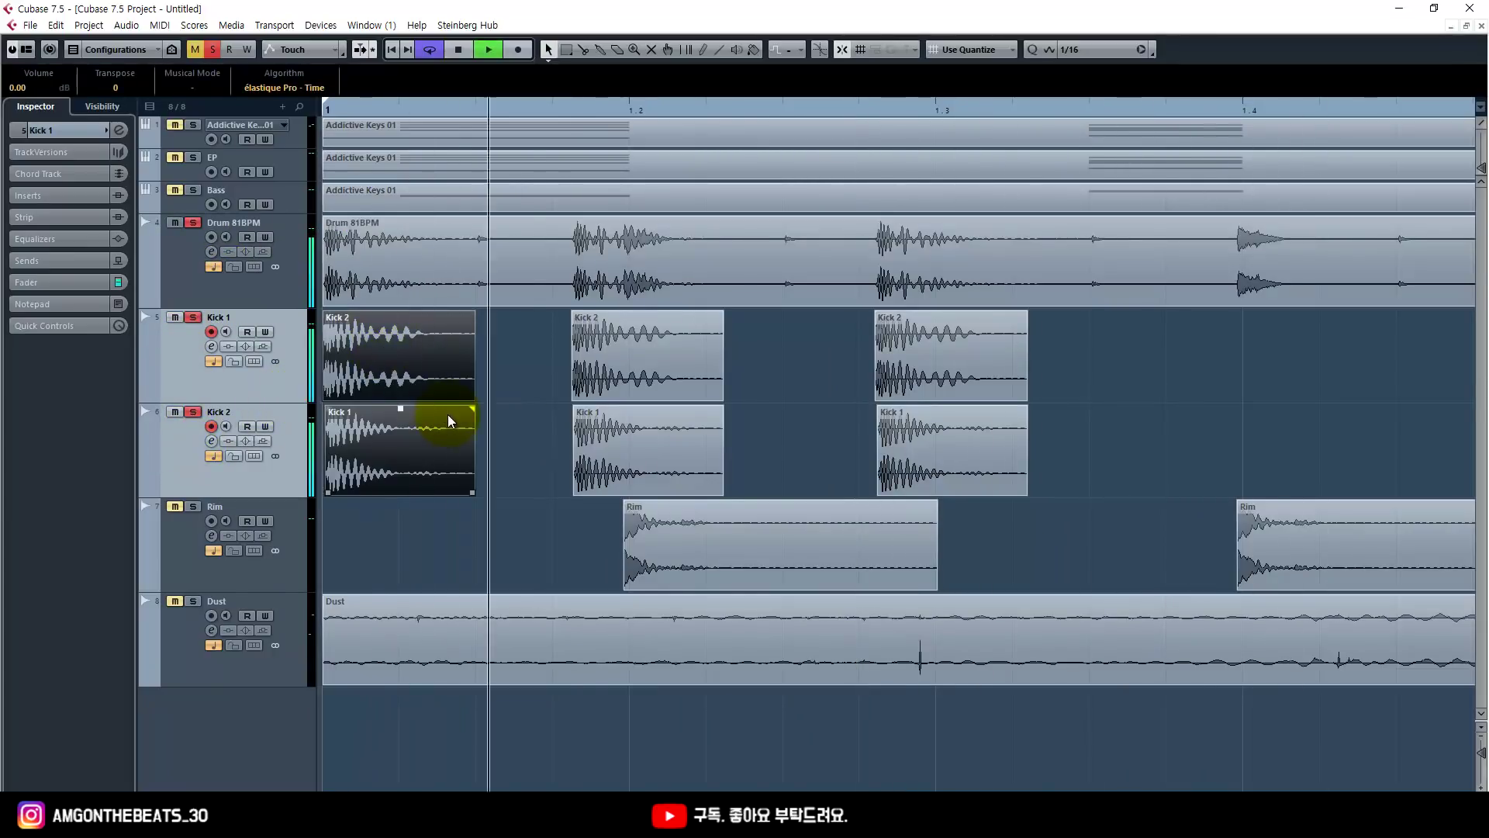
pyautogui.press('g')
pyautogui.press('g')
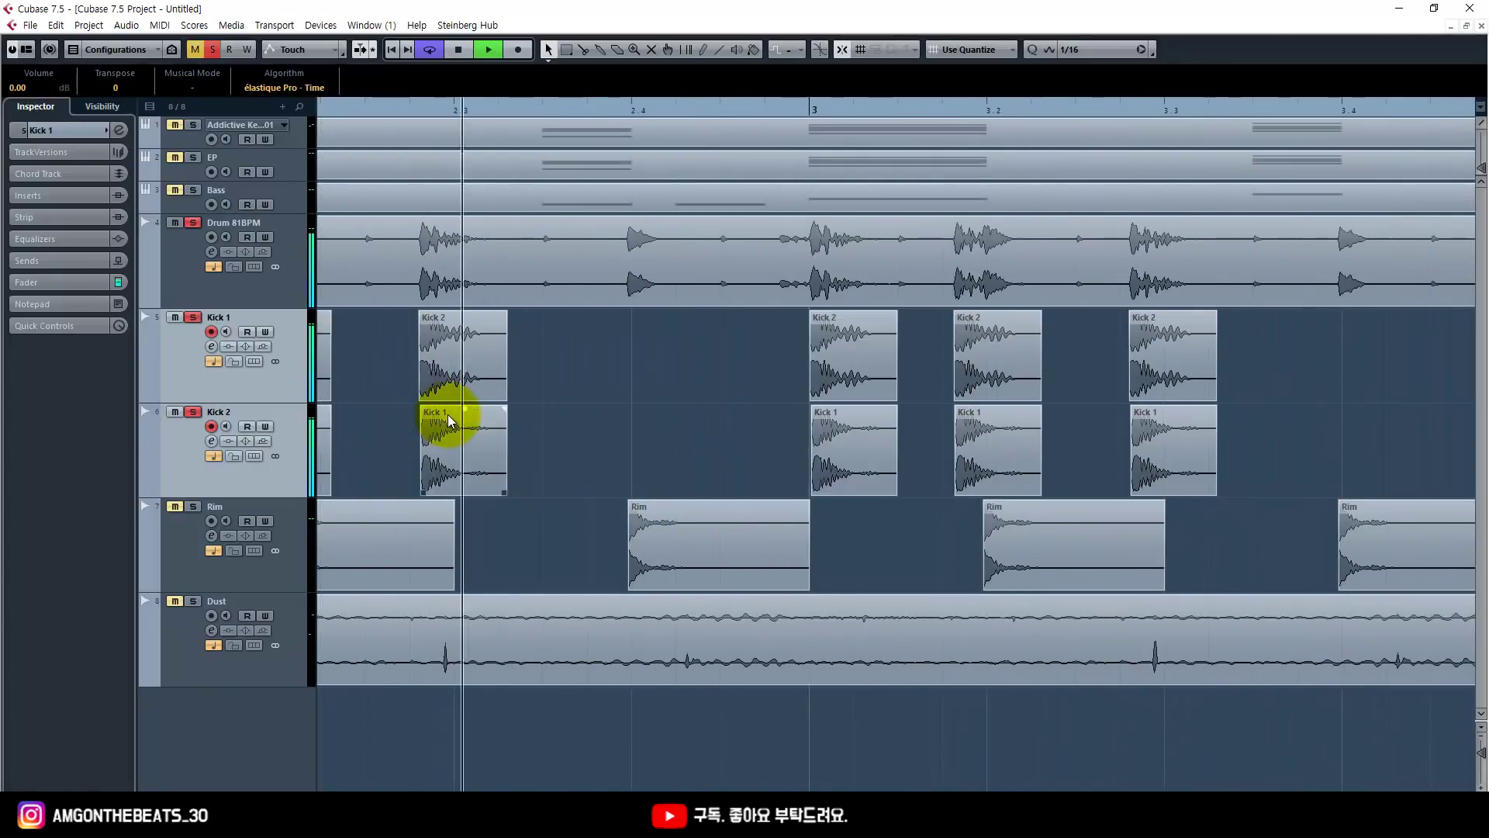
pyautogui.press('space')
# Shrink the Kick 1 and Kick 2 tracks, solo only Drum 81BPM, and leave its track taller than the kicks
pyautogui.moveTo(289, 304); pyautogui.dragTo(290, 260)
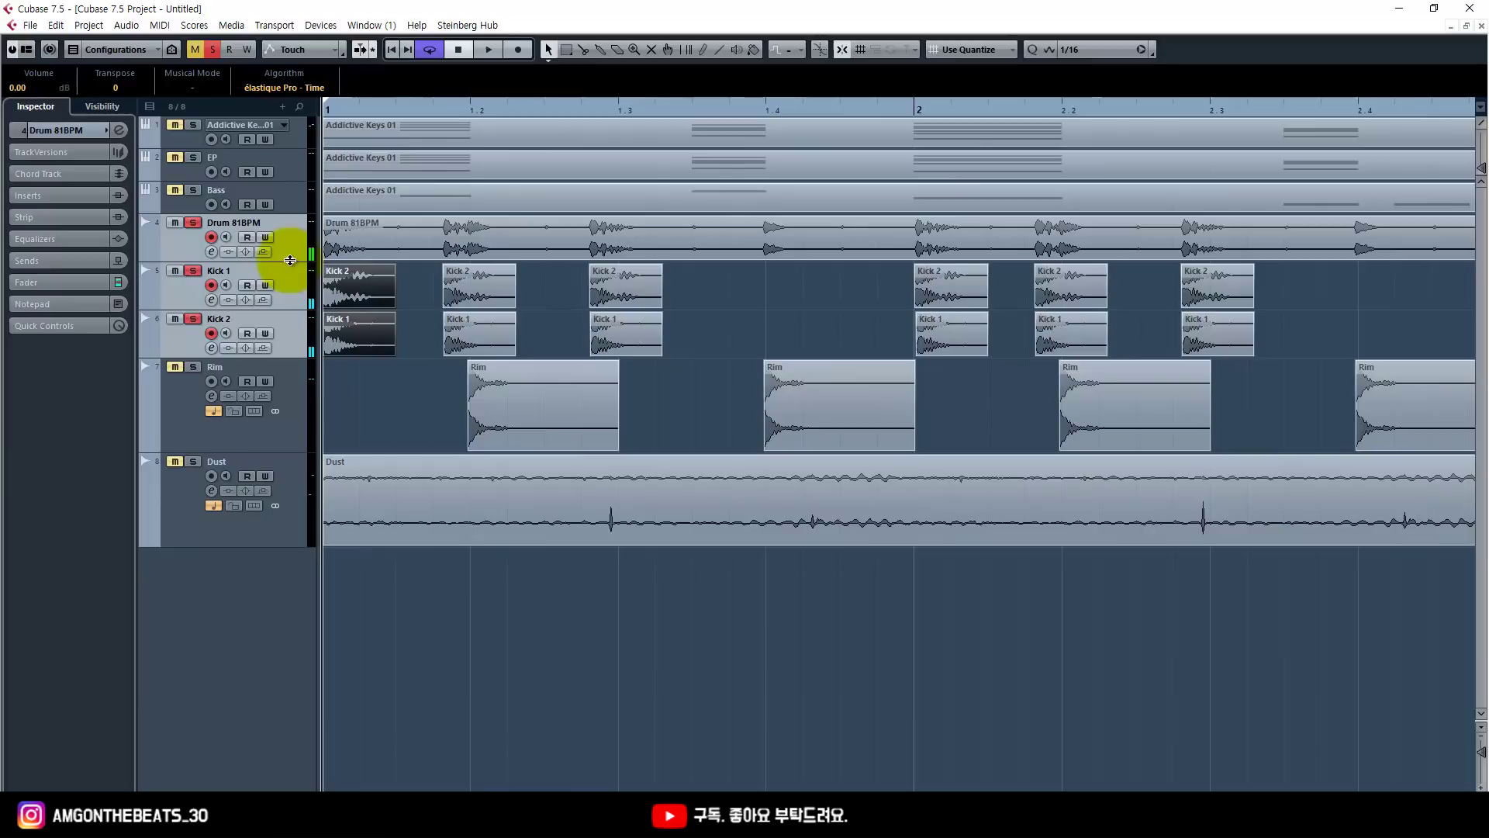
pyautogui.click(289, 389)
pyautogui.click(290, 321)
pyautogui.click(276, 285)
pyautogui.click(297, 241)
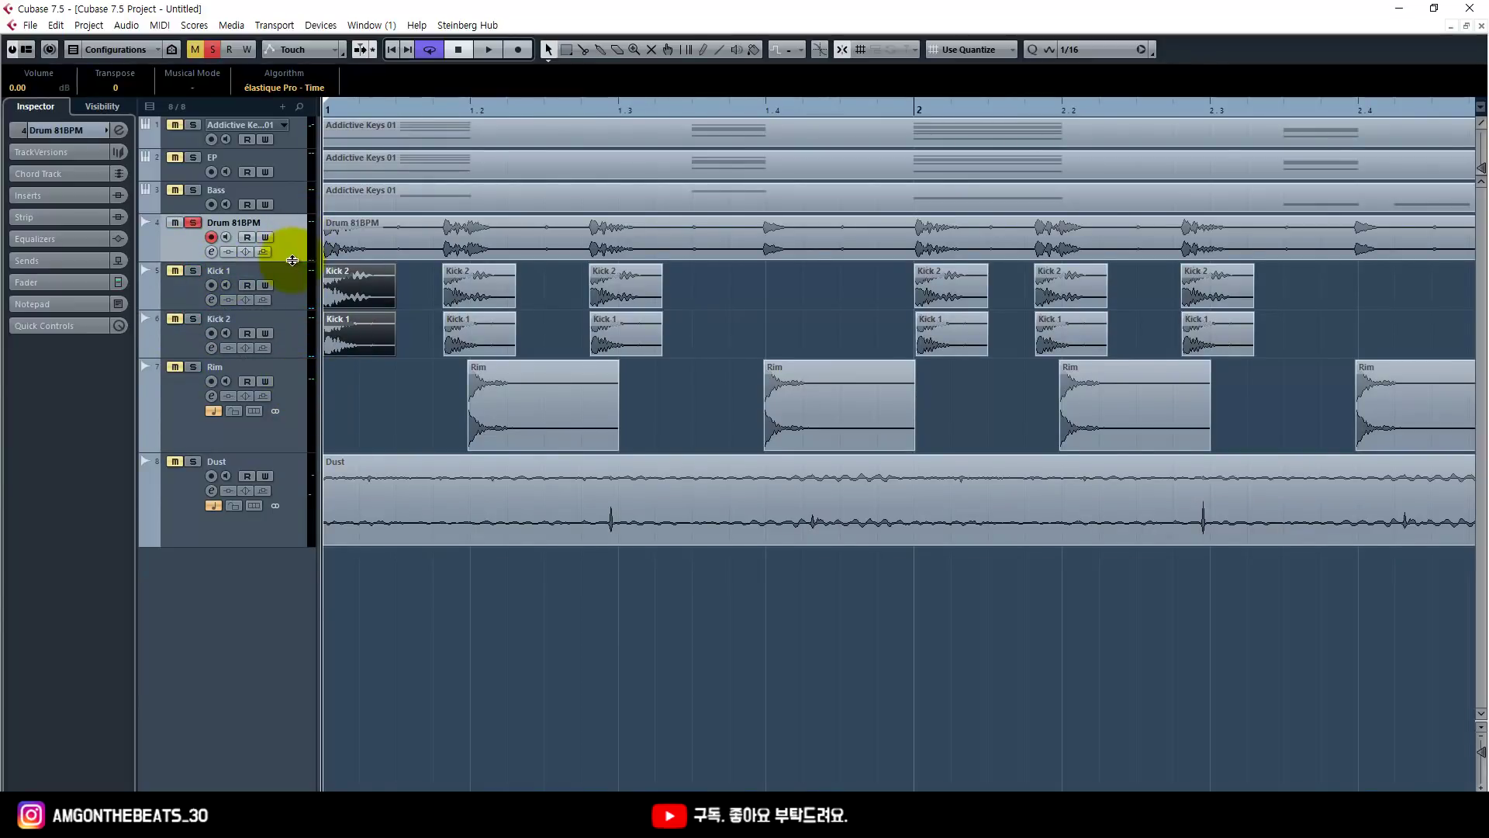
pyautogui.moveTo(292, 260); pyautogui.dragTo(293, 322)
# Play the soloed Drum 81BPM loop from just before beat 1.2 to hear its second hit
pyautogui.click(471, 118)
pyautogui.press('space')
pyautogui.press('space')
pyautogui.click(432, 117)
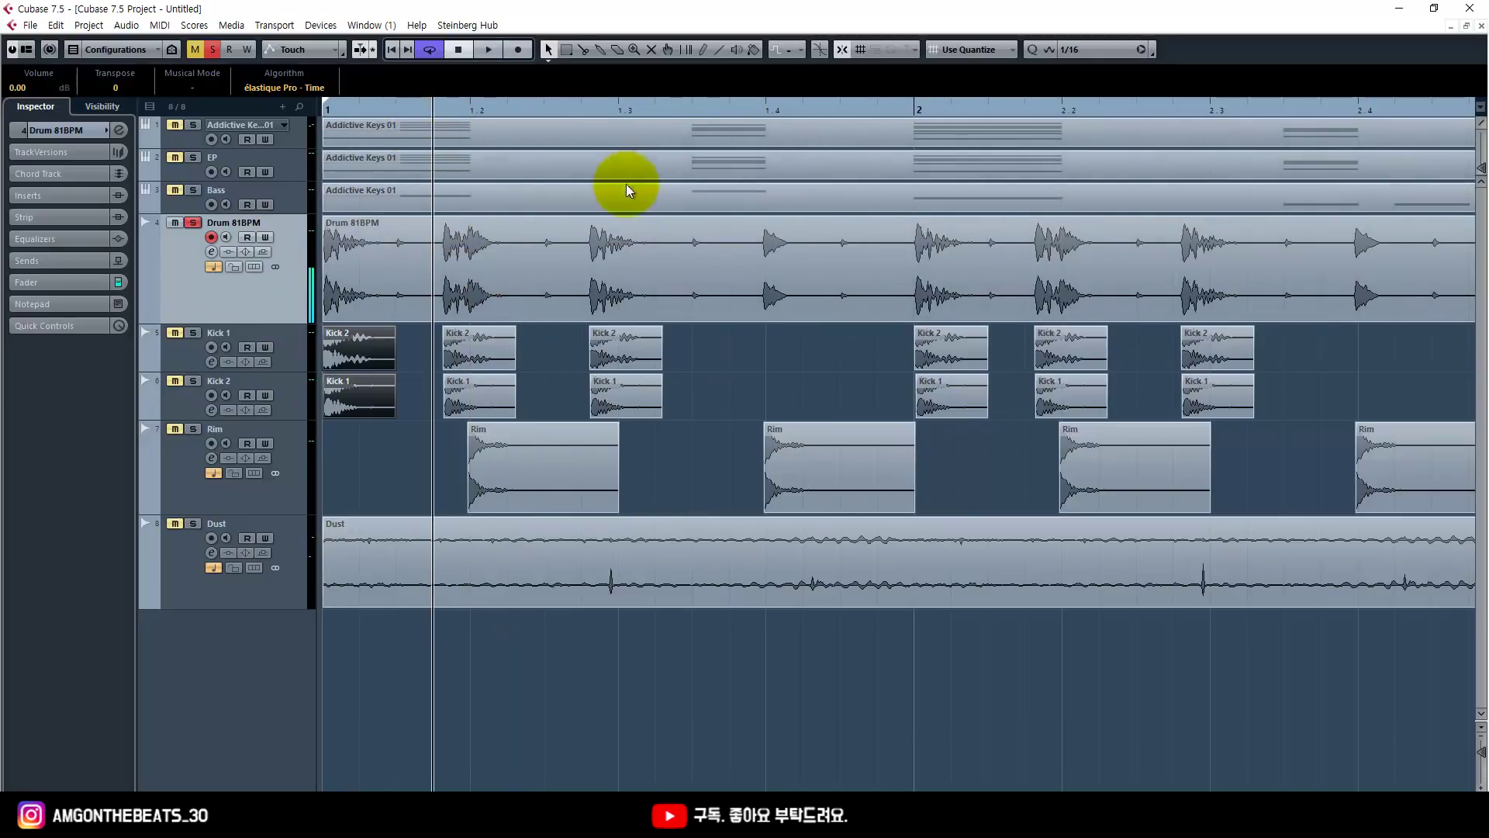
pyautogui.press('space')
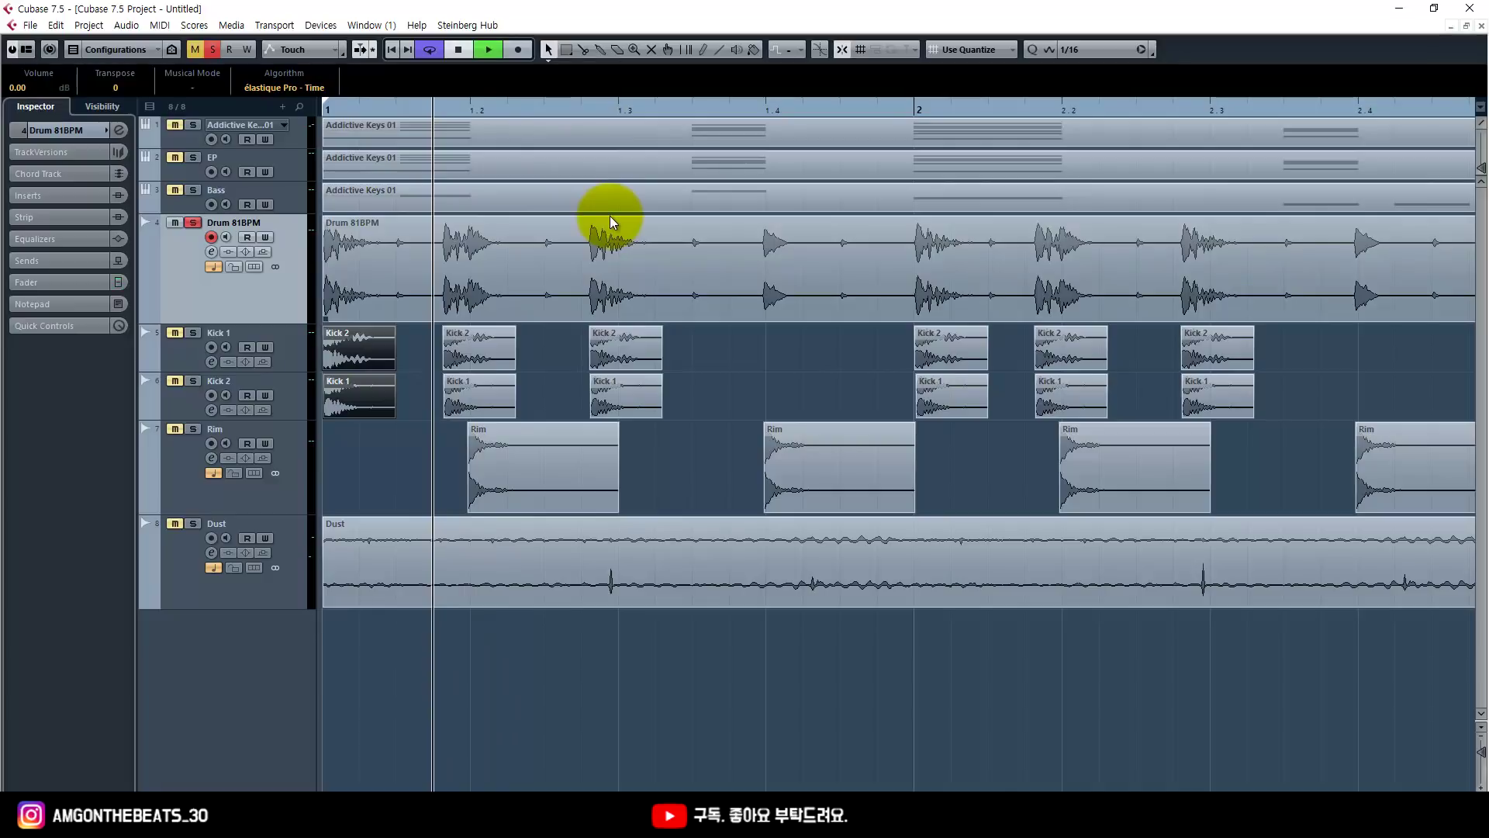
pyautogui.press('space')
# Solo only the Rim track and play its opening
pyautogui.click(212, 447)
pyautogui.click(208, 298)
pyautogui.click(332, 391)
pyautogui.press('space')
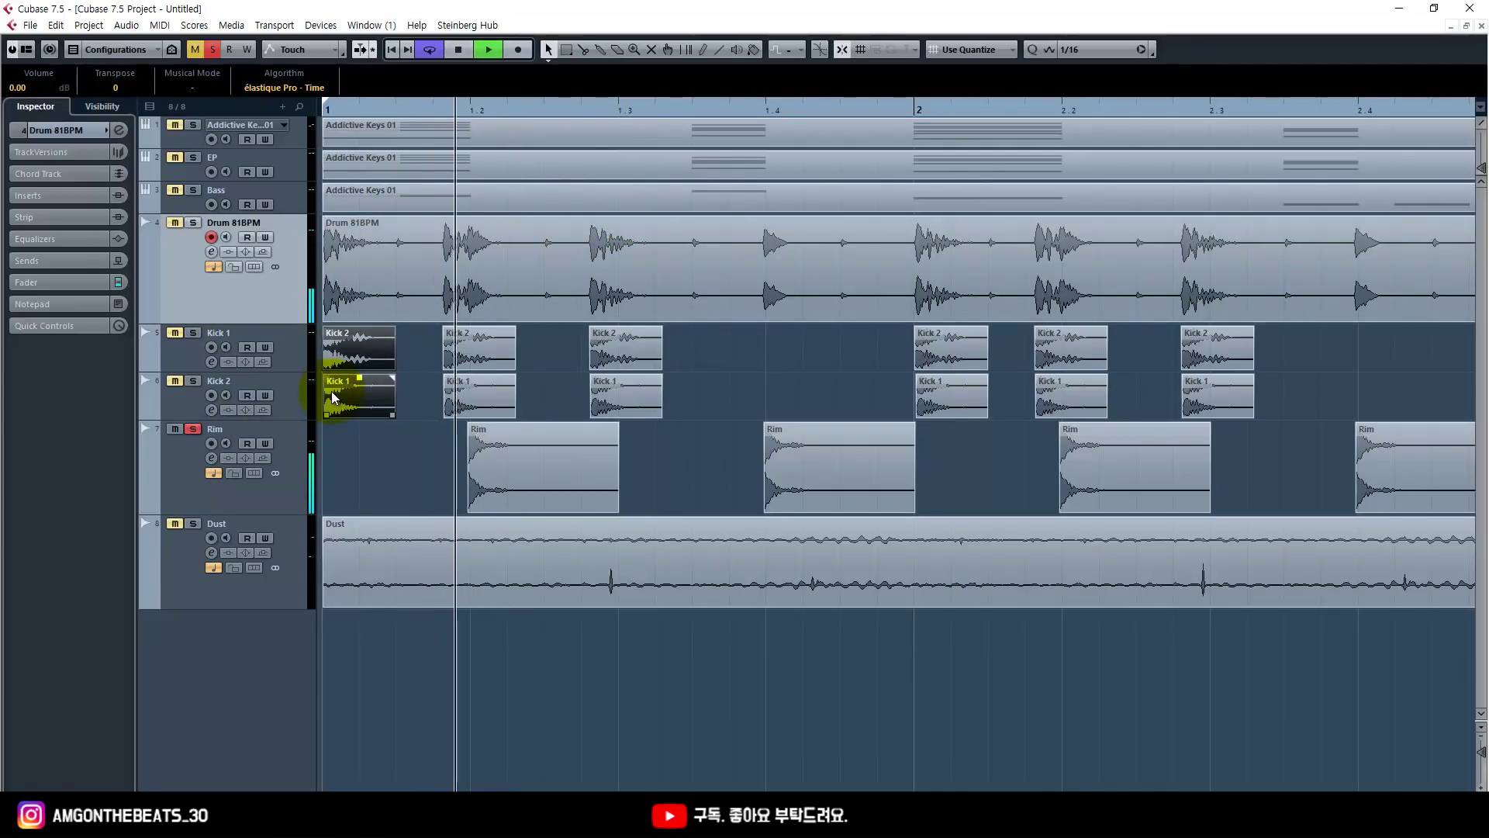
pyautogui.press('space')
# Select the drum loop, solo Drum 81BPM alongside Rim, and switch the Rim solo off and on during playback to compare
pyautogui.click(514, 249)
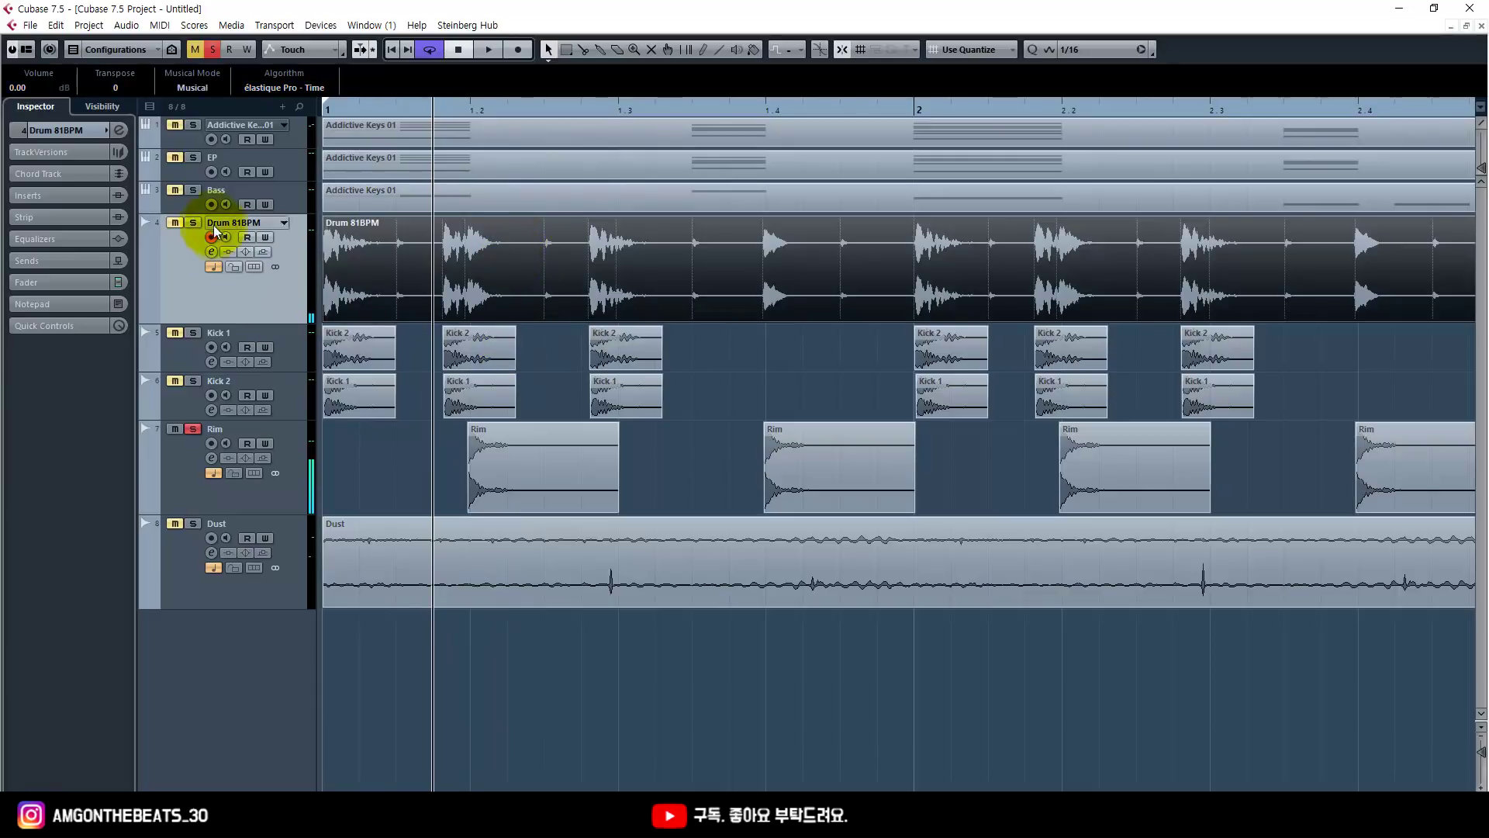
pyautogui.press('space')
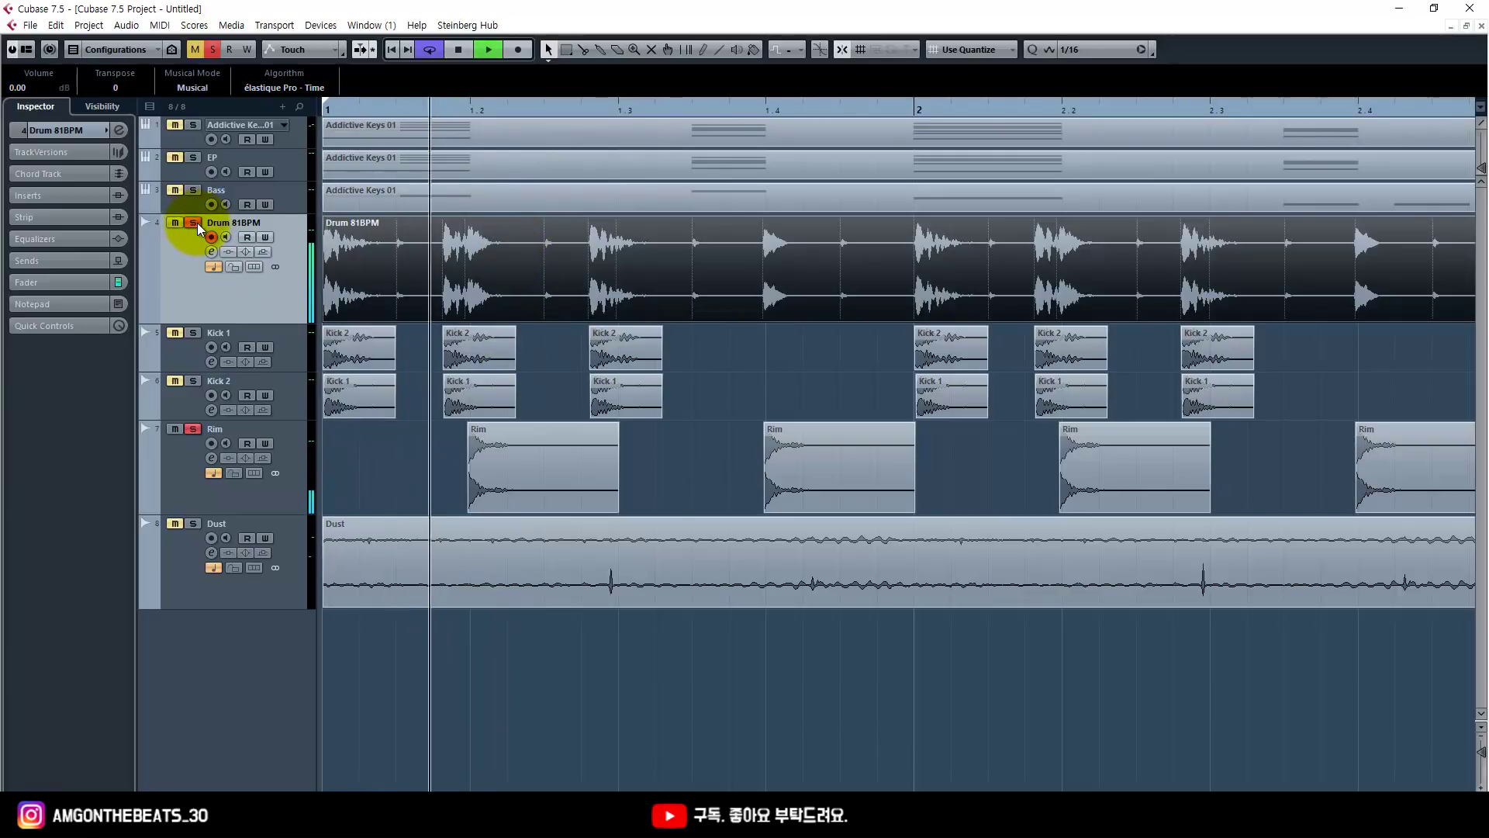
pyautogui.click(193, 429)
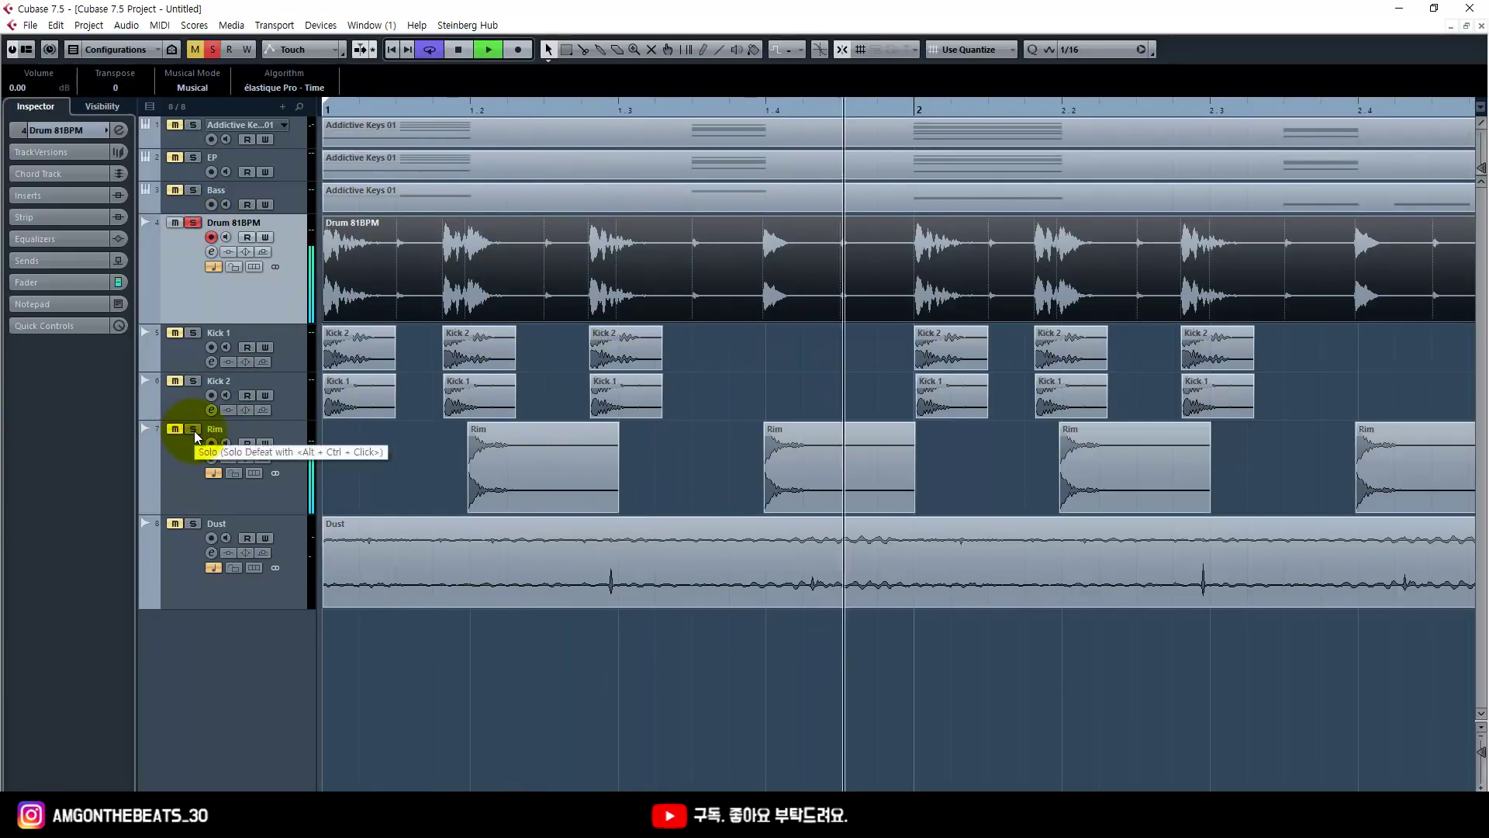
pyautogui.press('g')
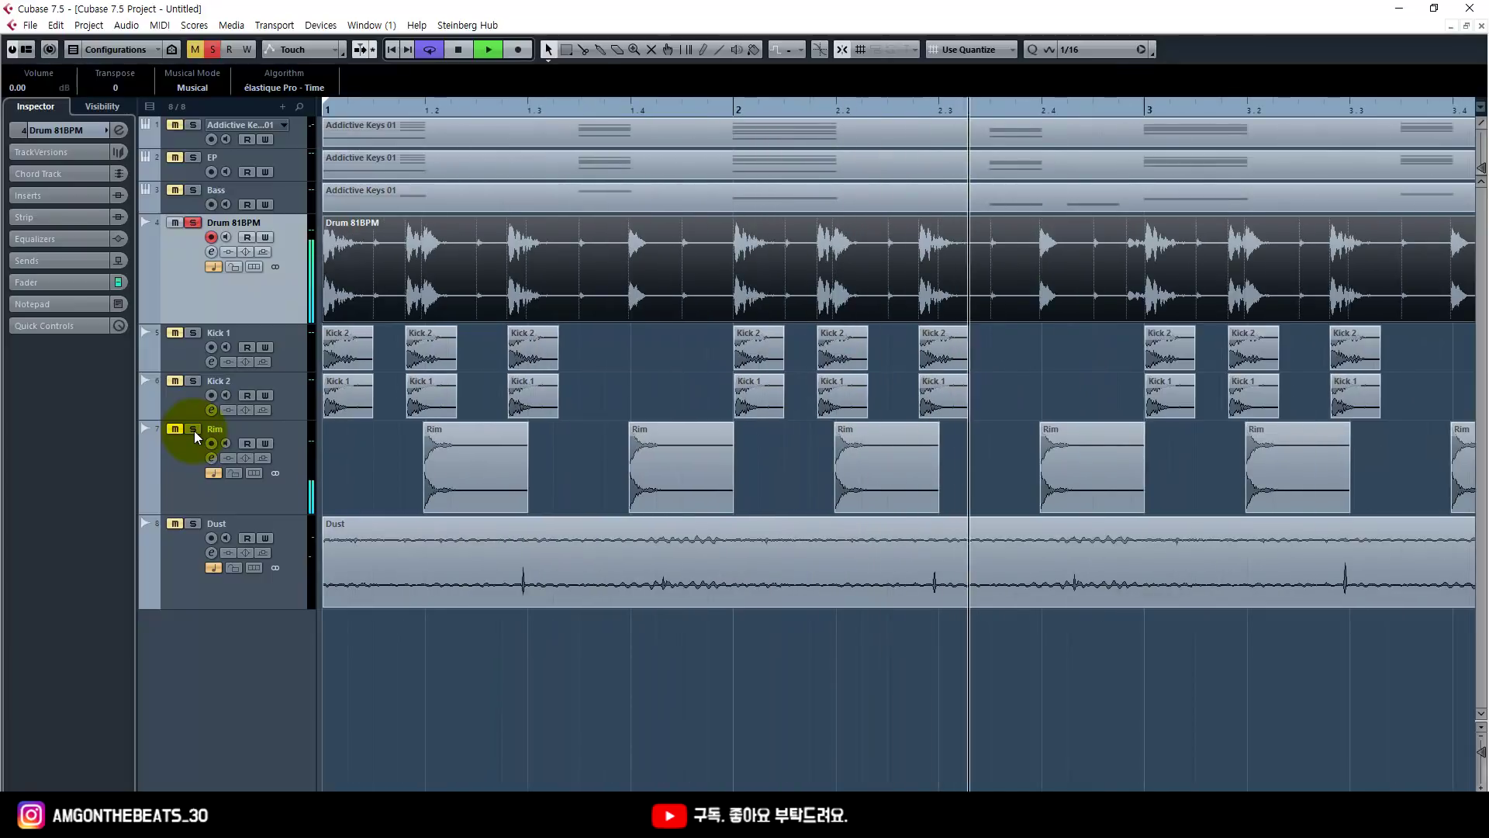
pyautogui.click(193, 429)
pyautogui.press('g')
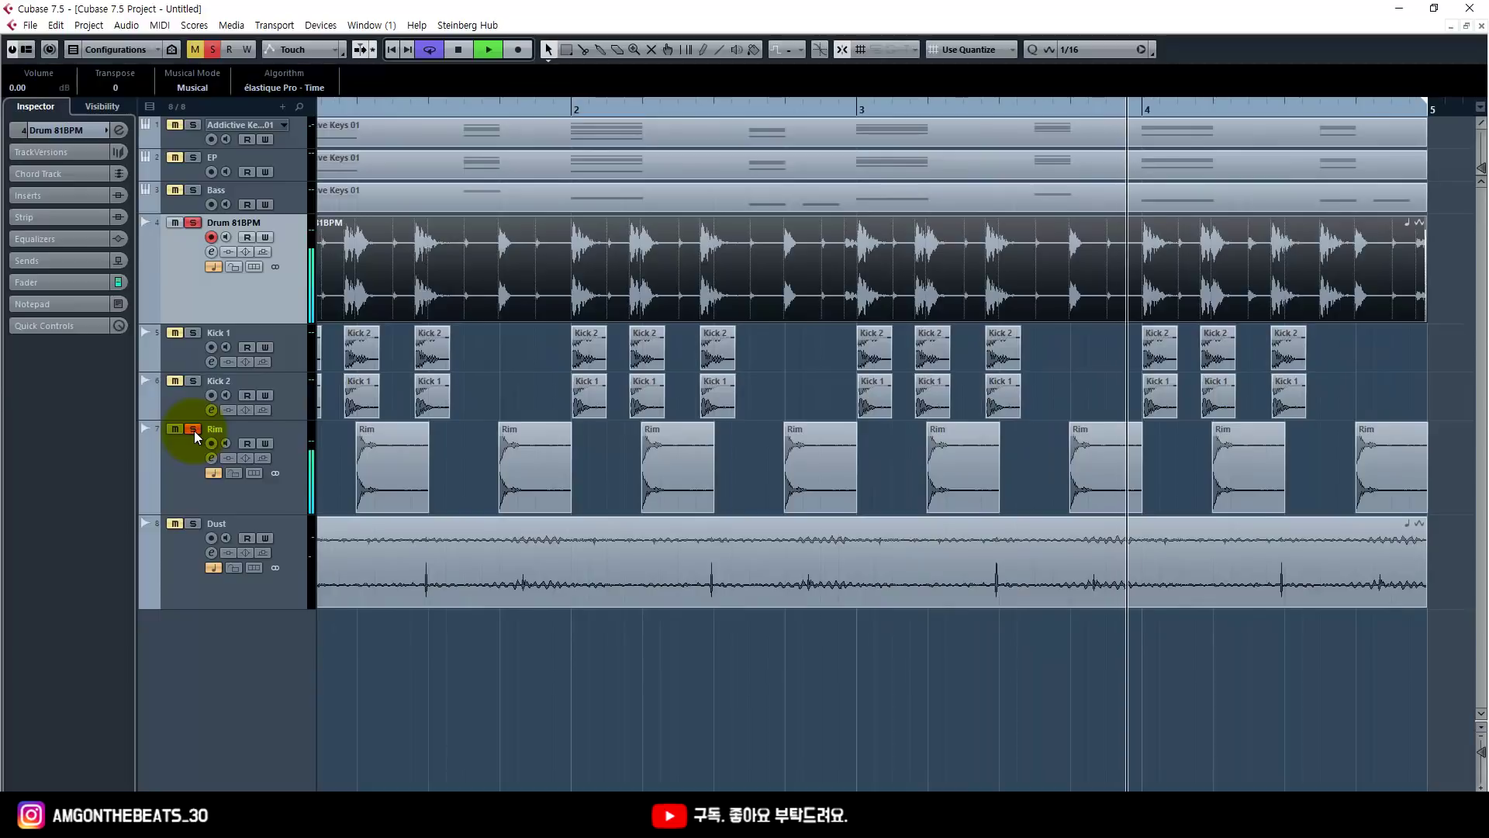
# Add Kick 1 and Kick 2 to the solo and reduce the Drum 81BPM, kick and Rim tracks to a compact height
pyautogui.click(190, 381)
pyautogui.click(191, 332)
pyautogui.keyDown('shift'); pyautogui.click(284, 450); pyautogui.keyUp('shift')
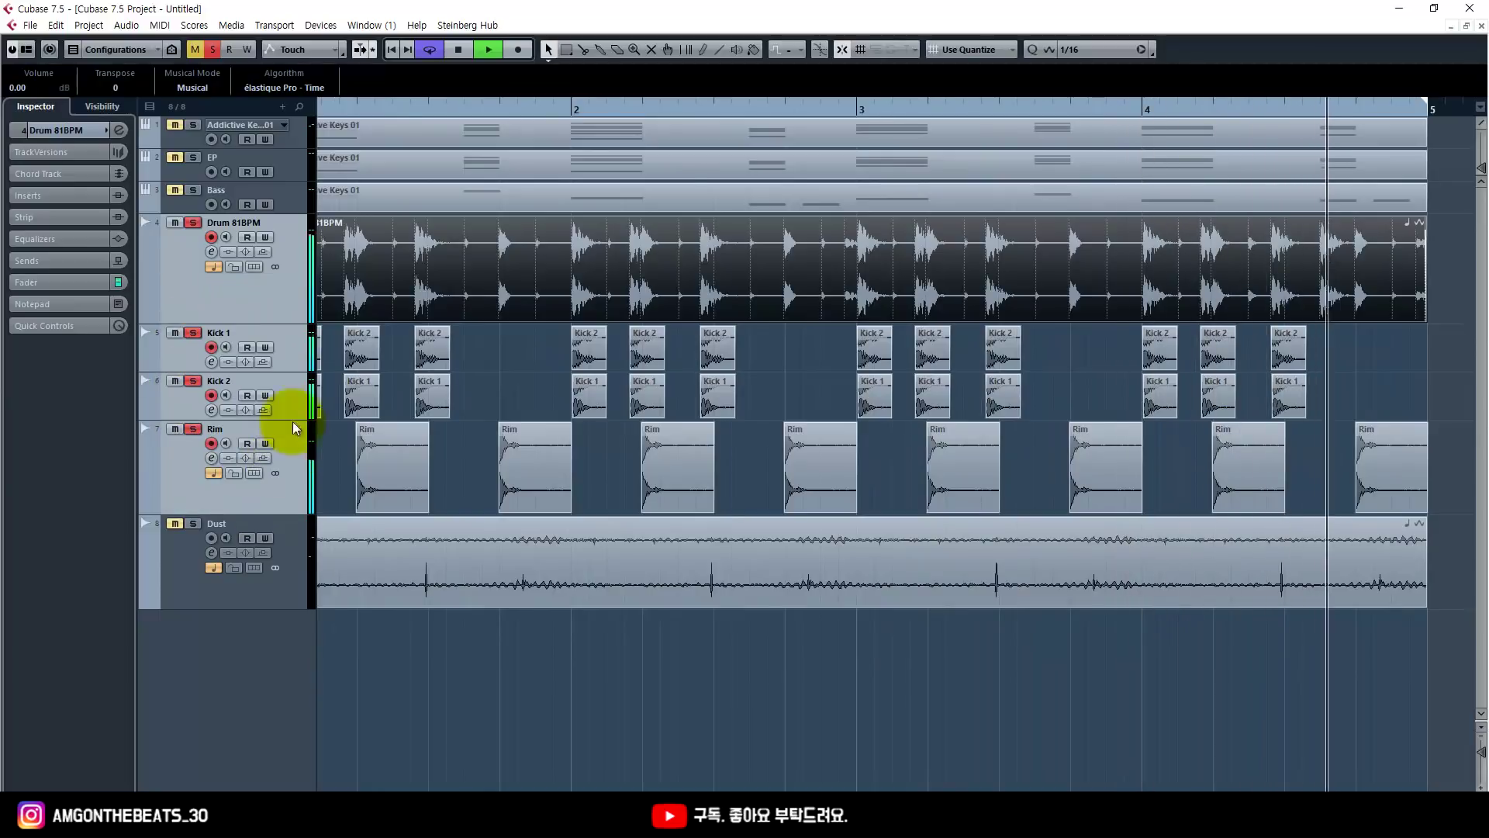
pyautogui.moveTo(295, 325); pyautogui.dragTo(293, 256)
pyautogui.rightClick(417, 551)
pyautogui.click(411, 542)
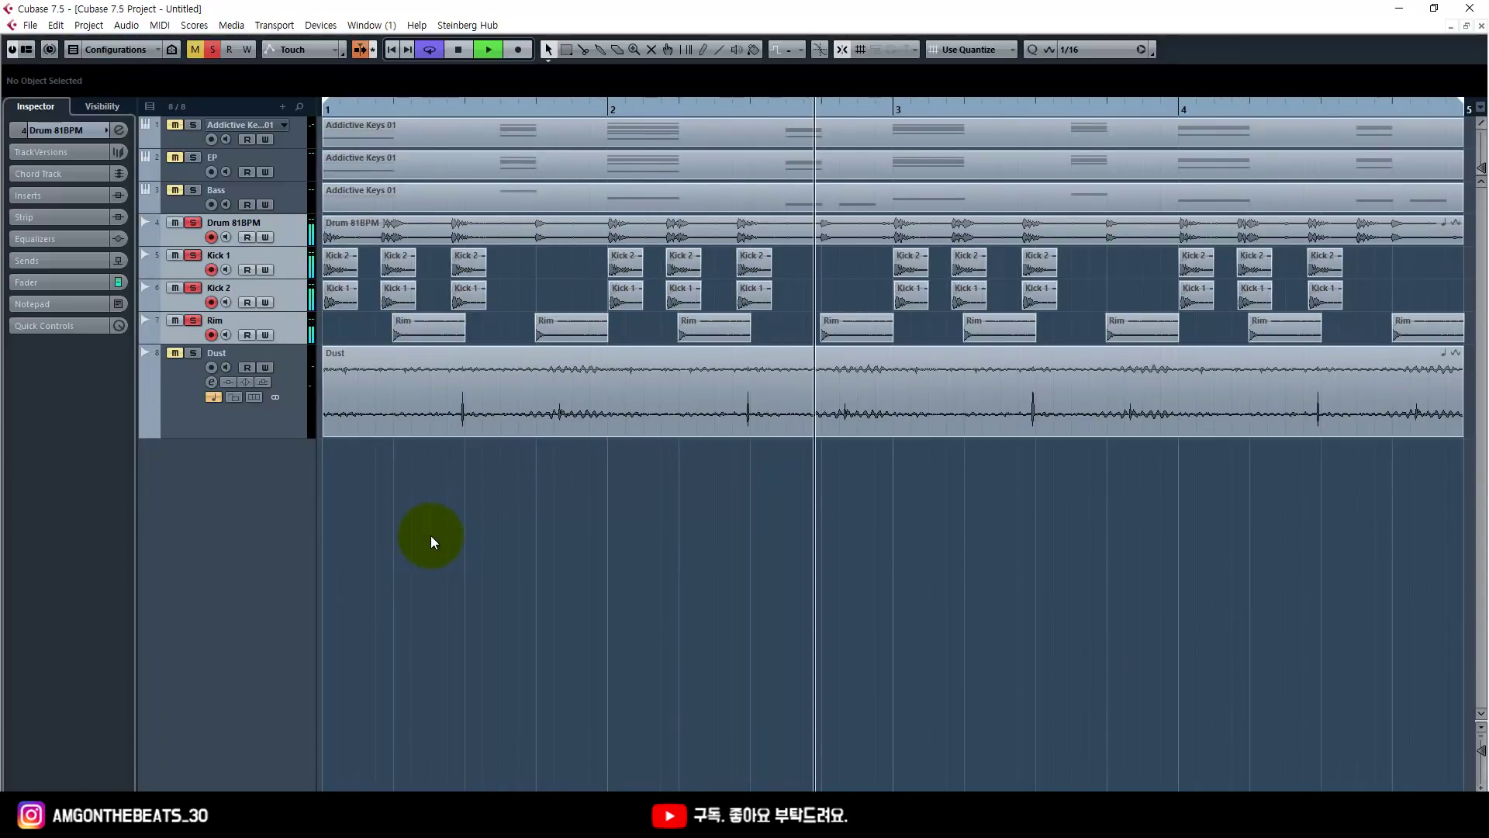
# Enlarge the Dust track, solo only it, and play the Dust event through the four bars
pyautogui.press('space')
pyautogui.moveTo(288, 437); pyautogui.dragTo(269, 606)
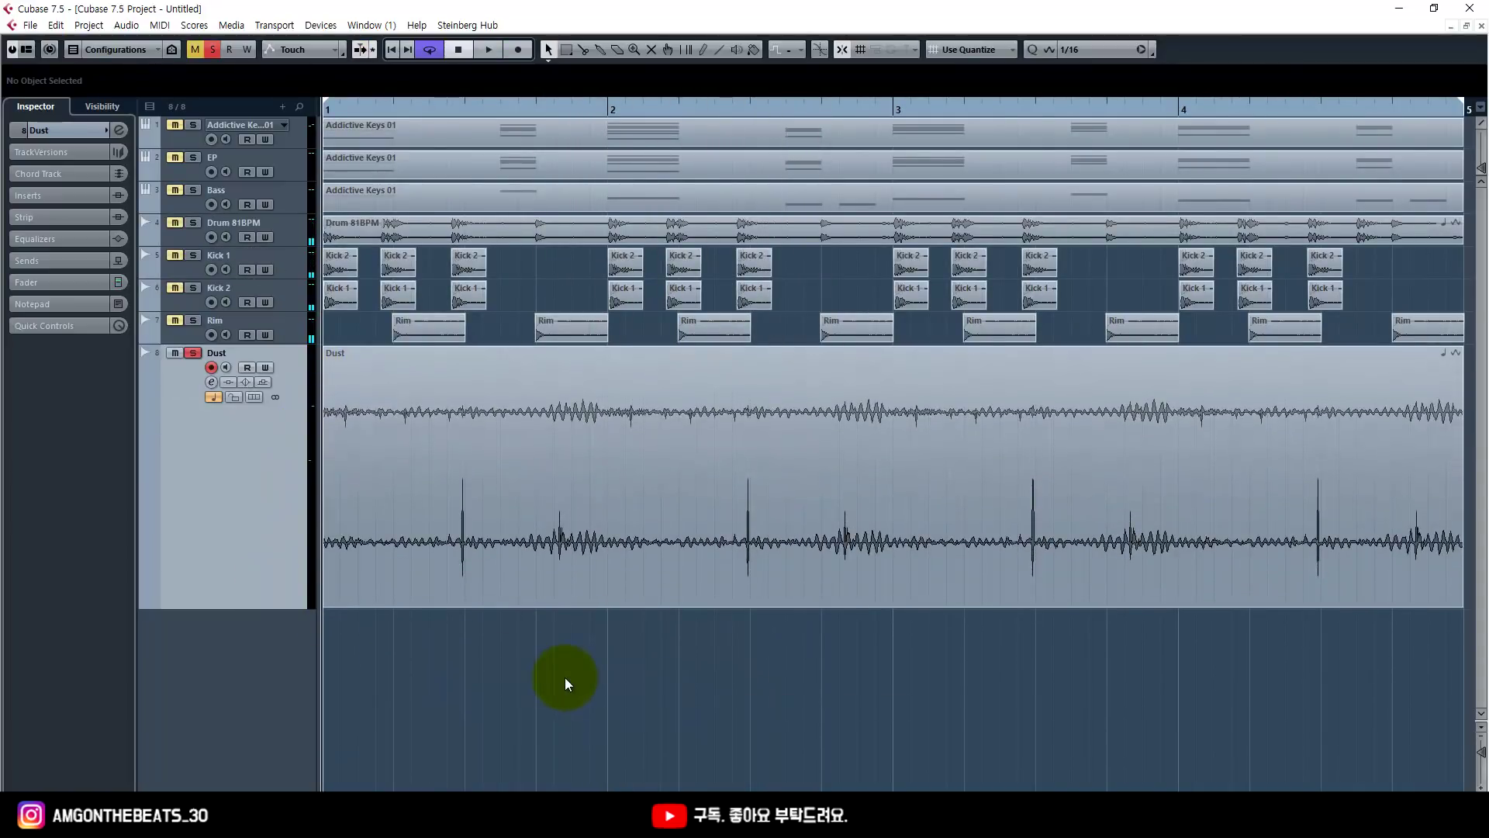
pyautogui.press('g')
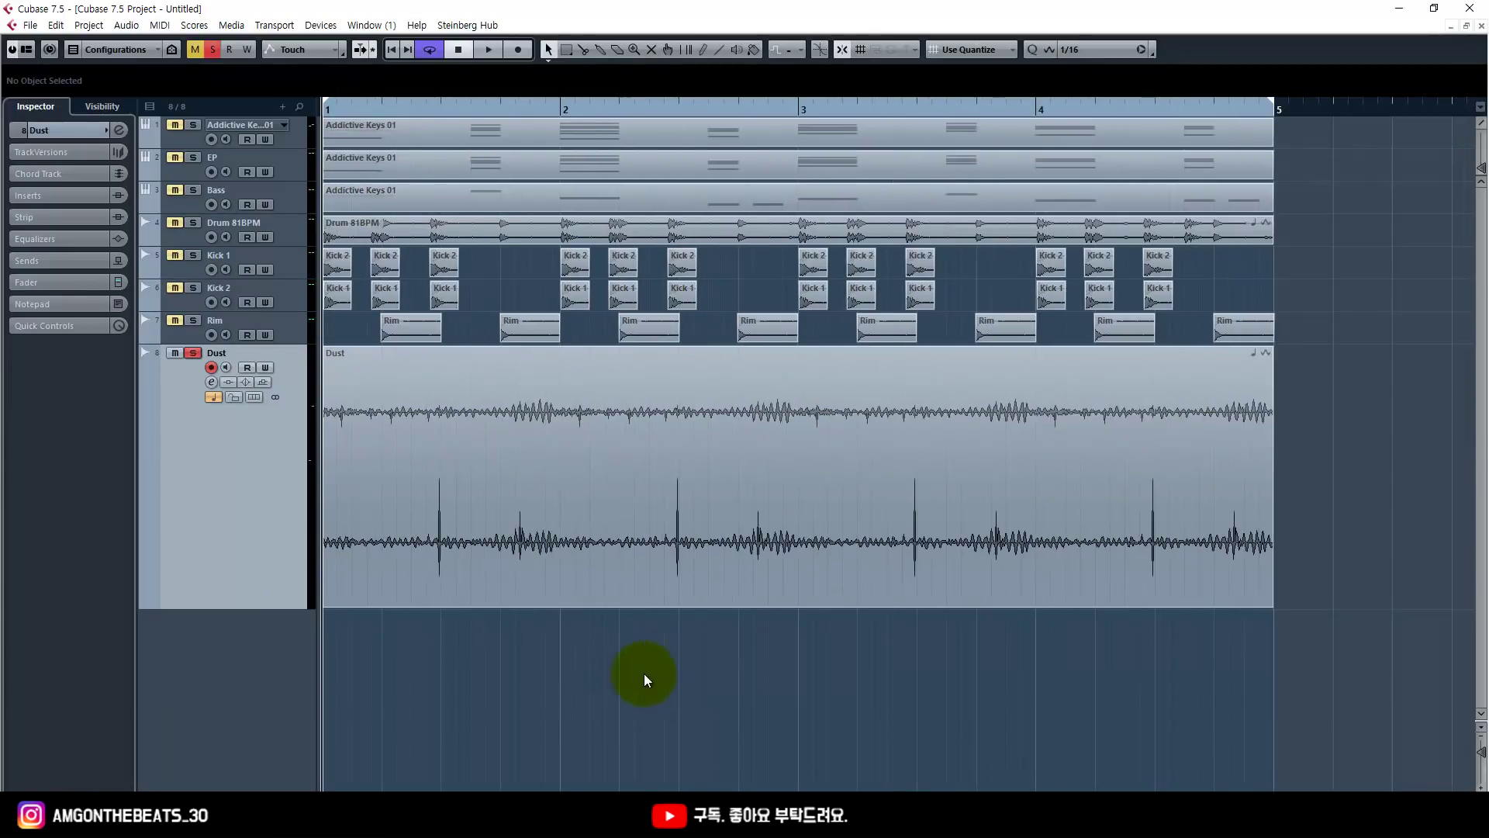
pyautogui.click(594, 523)
pyautogui.press('space')
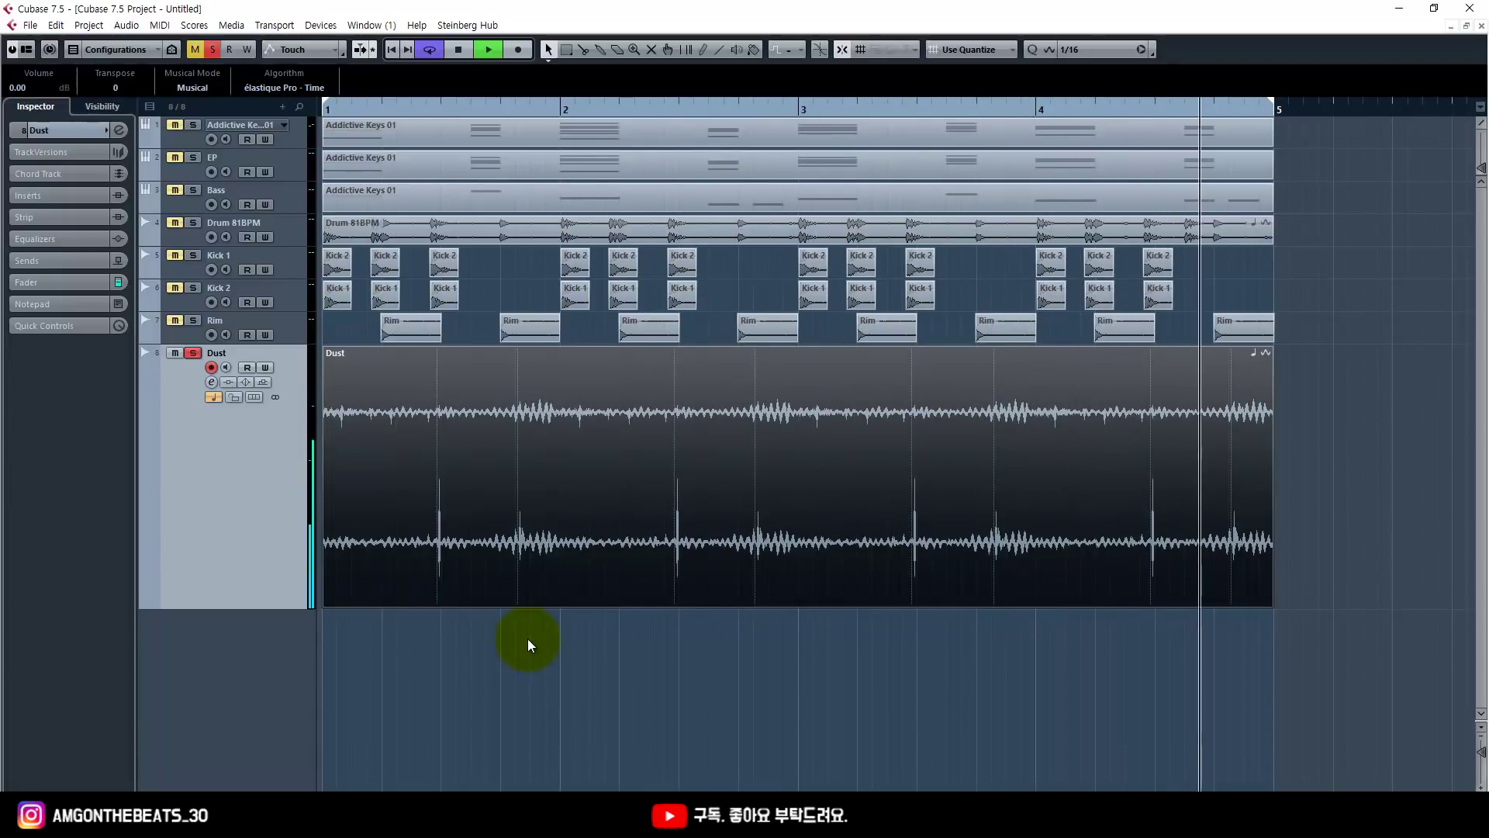
pyautogui.press('space')
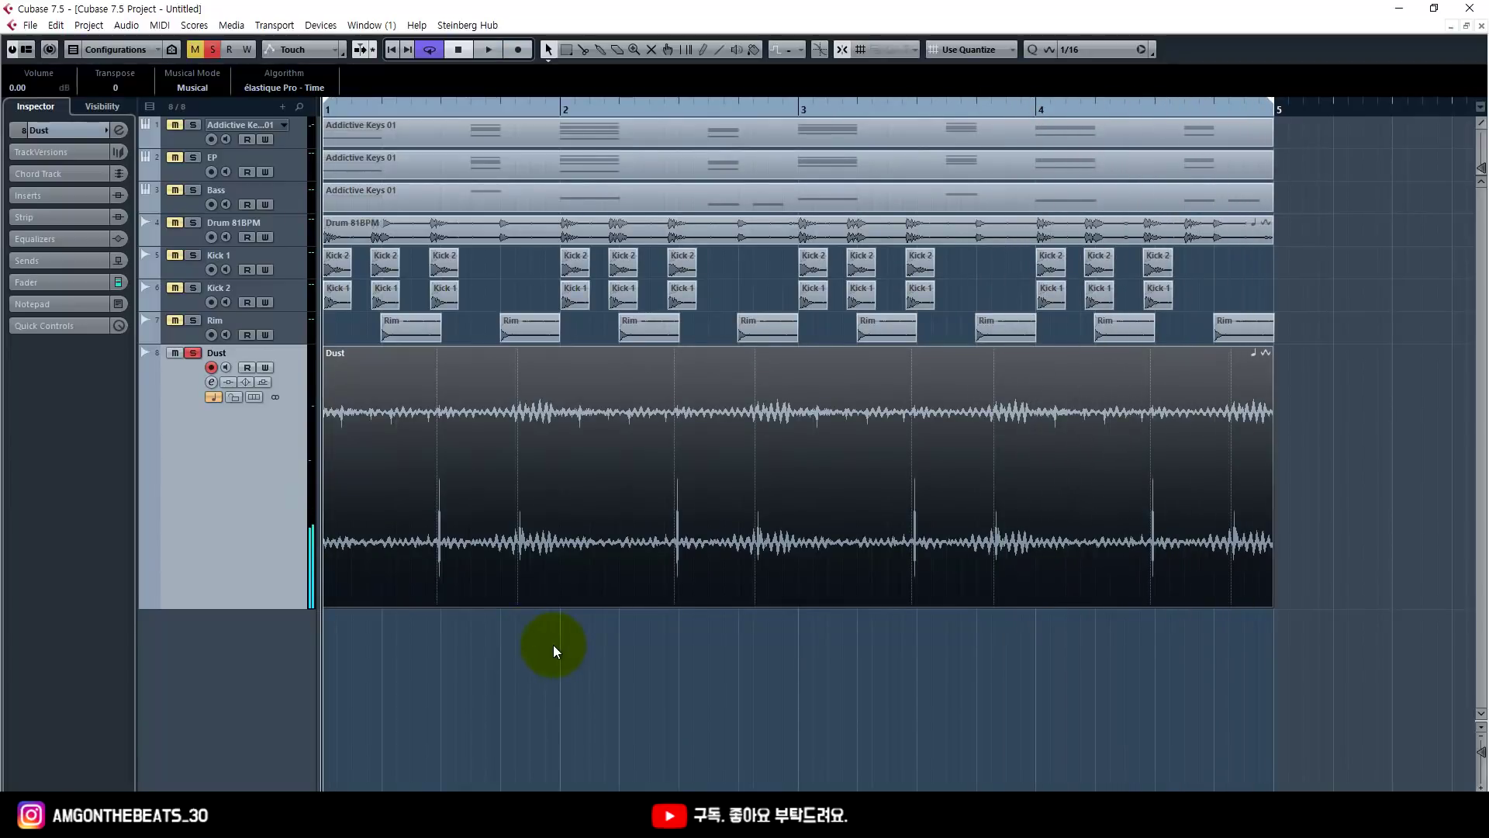
pyautogui.moveTo(398, 490)
pyautogui.mouseDown()
pyautogui.moveTo(432, 398)
pyautogui.moveTo(514, 377)
pyautogui.moveTo(569, 401)
pyautogui.moveTo(603, 506)
pyautogui.mouseUp()
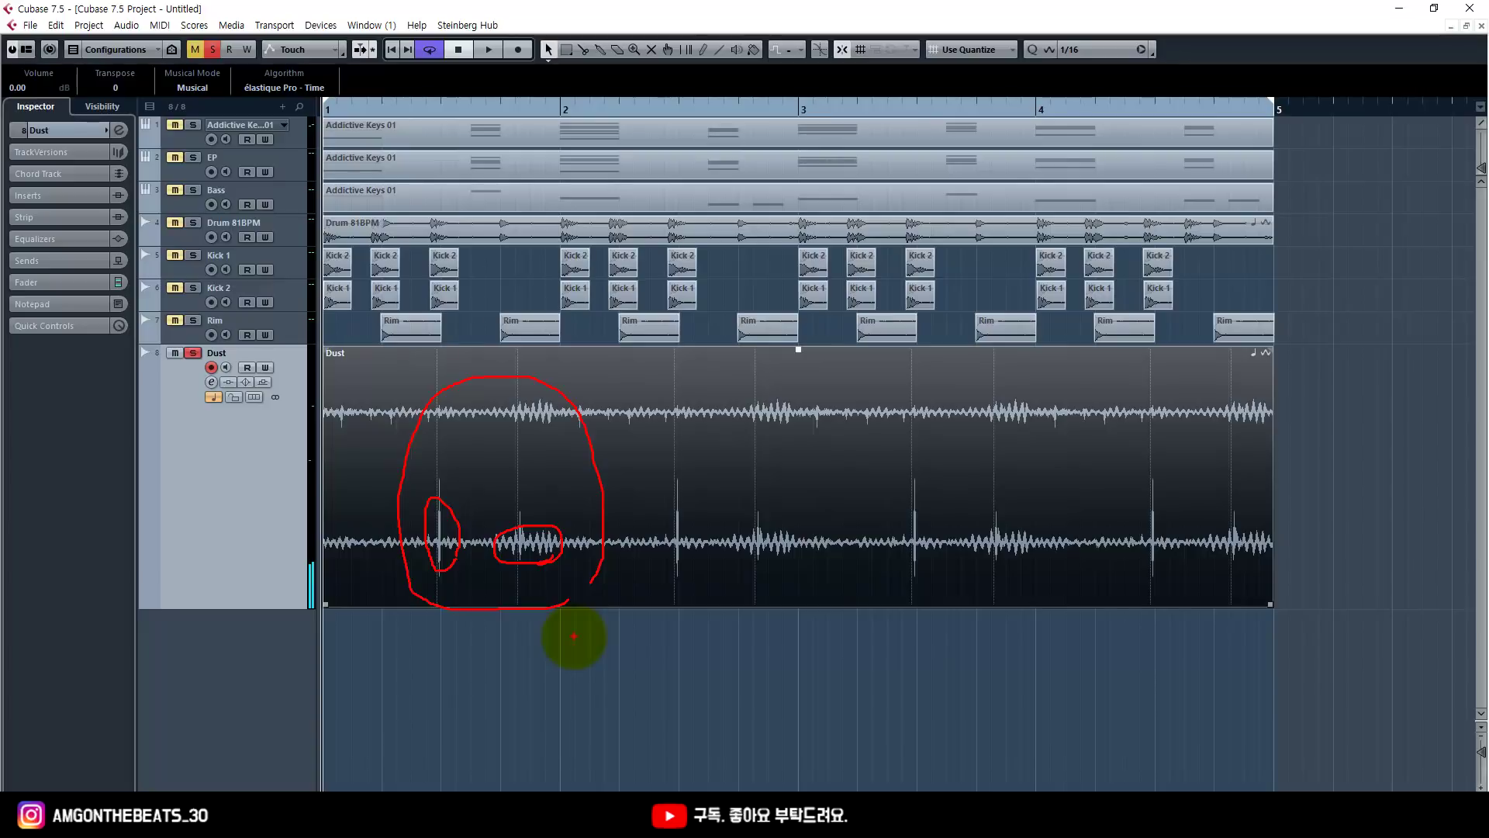
pyautogui.press('Escape')
pyautogui.click(556, 640)
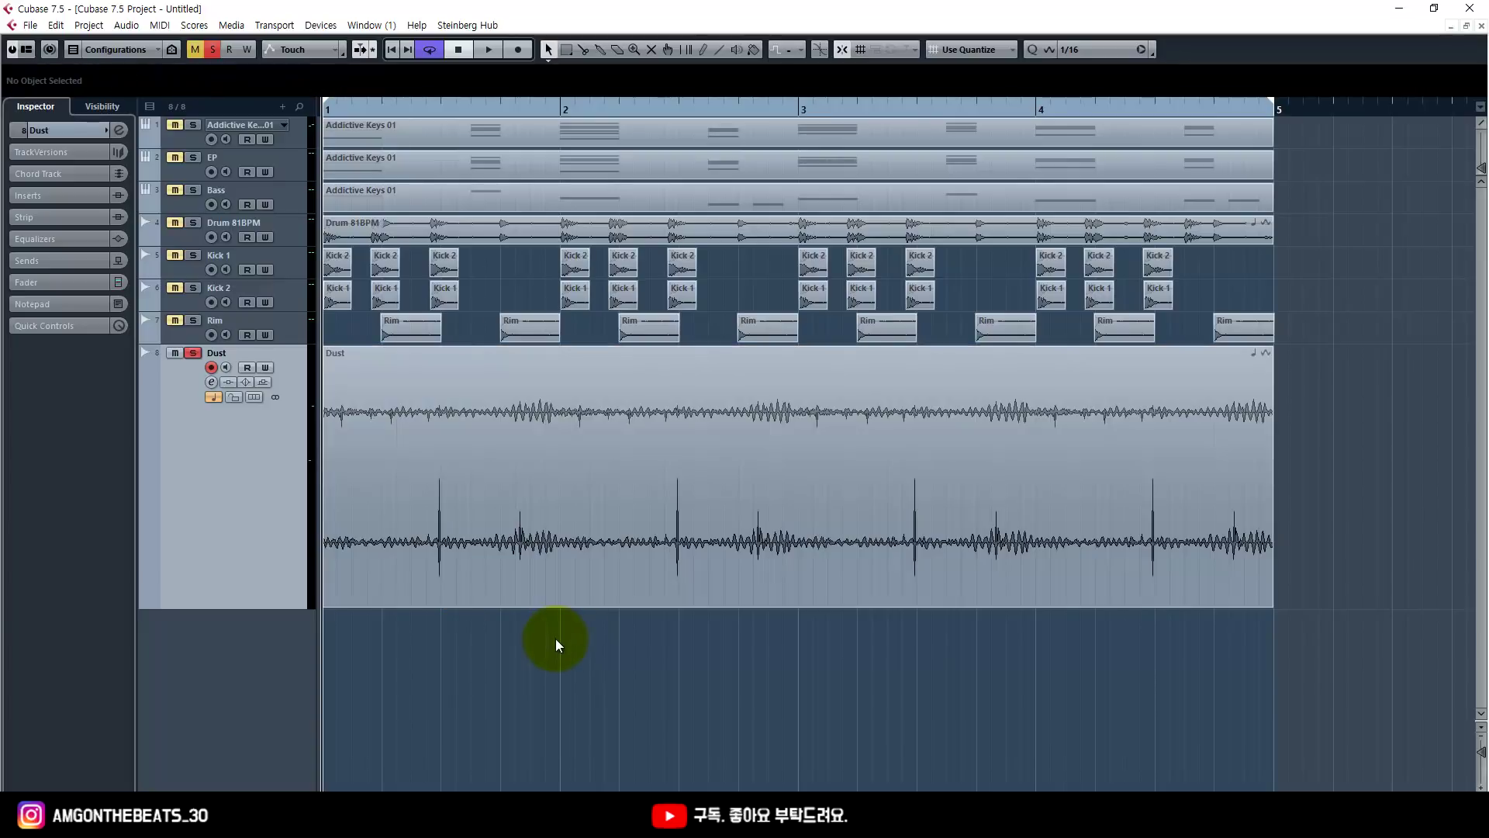
# Select the Dust event, play it alone, and add Drum 81BPM, Kick 1, Kick 2 and Rim to the solo during playback
pyautogui.rightClick(617, 670)
pyautogui.click(590, 658)
pyautogui.press('h')
pyautogui.click(585, 537)
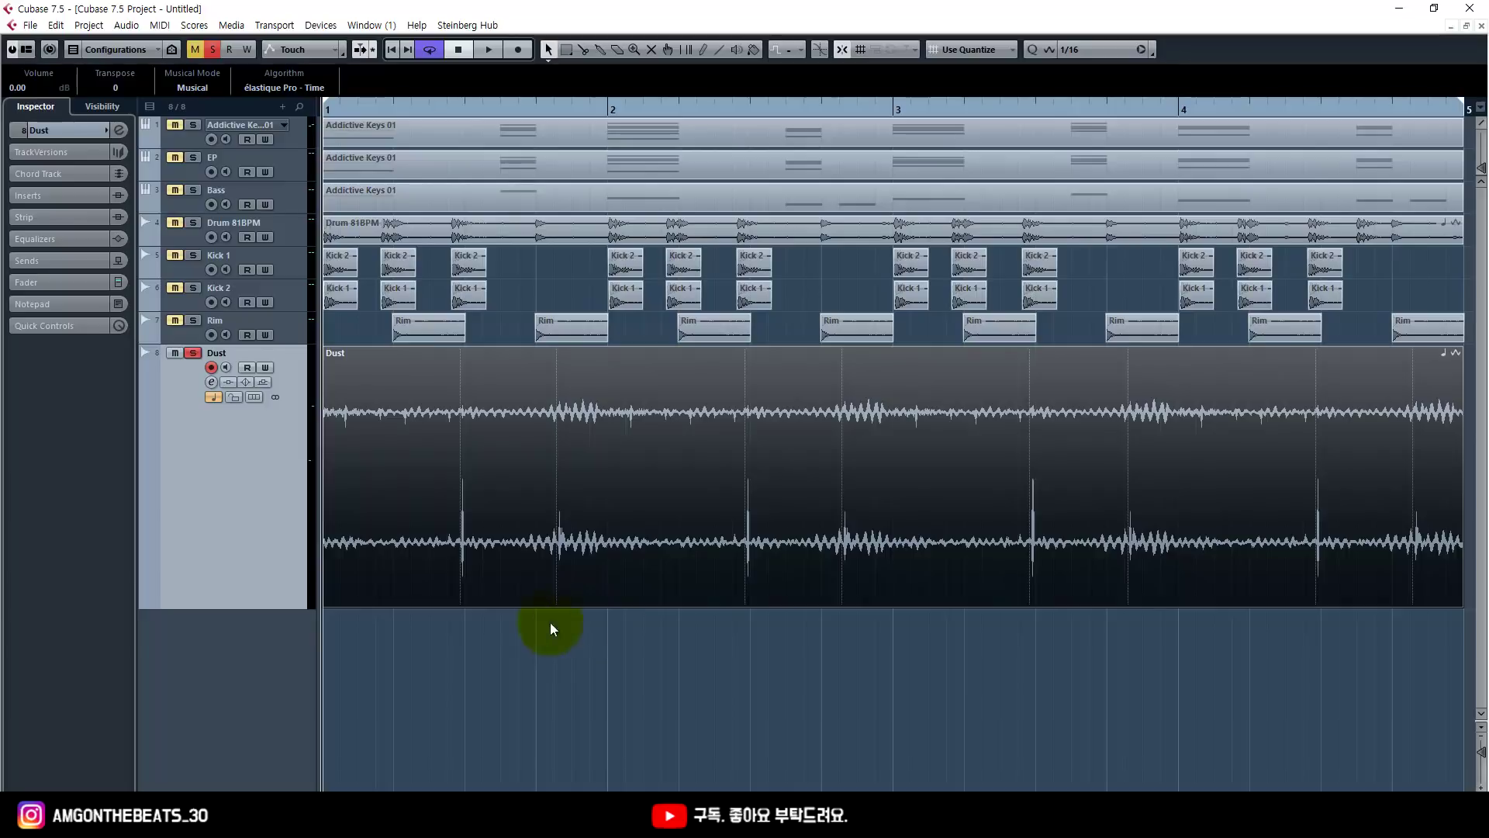
pyautogui.press('space')
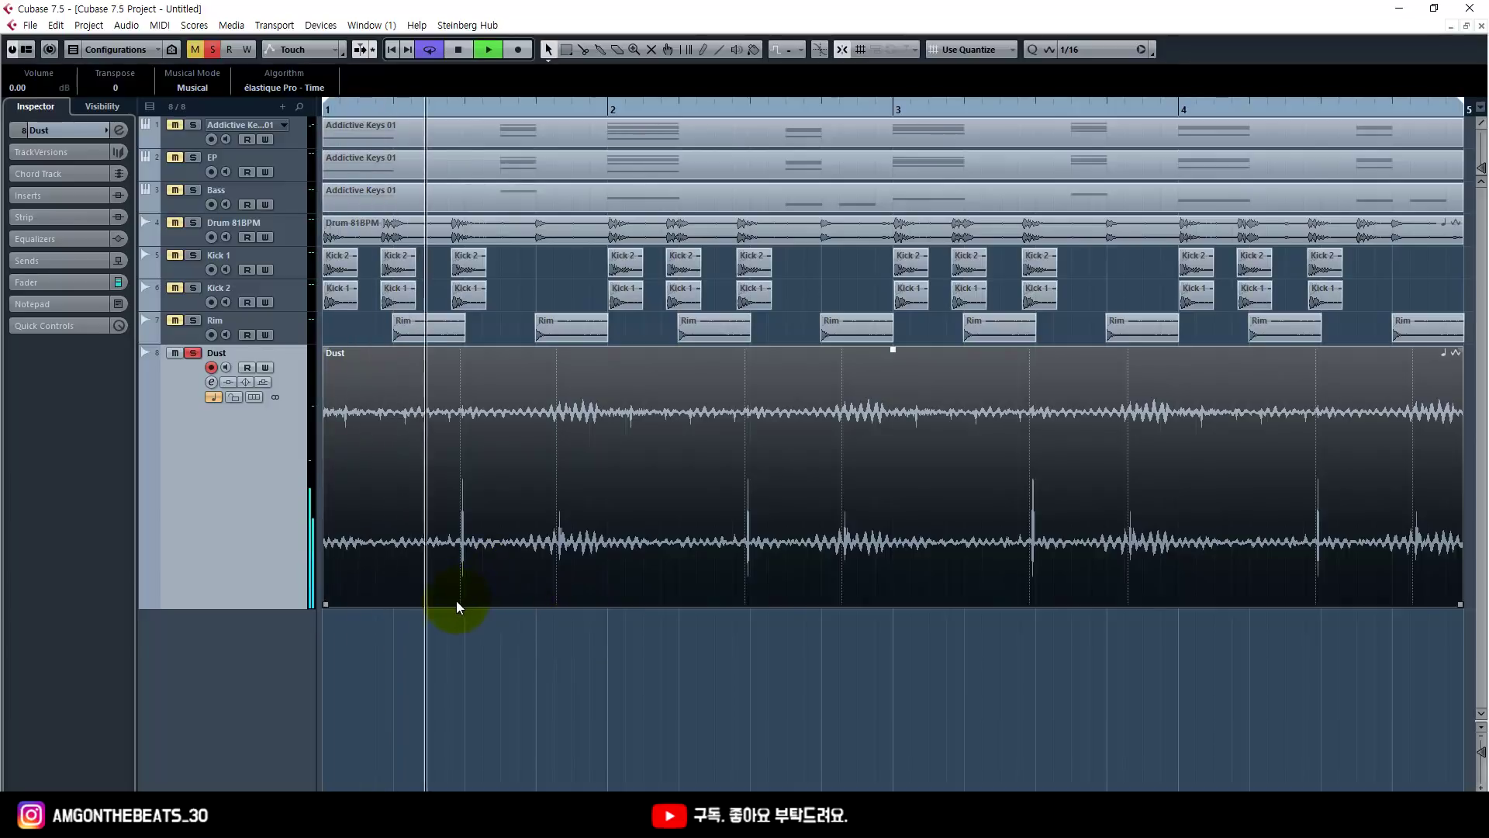
pyautogui.moveTo(297, 366); pyautogui.dragTo(296, 234)
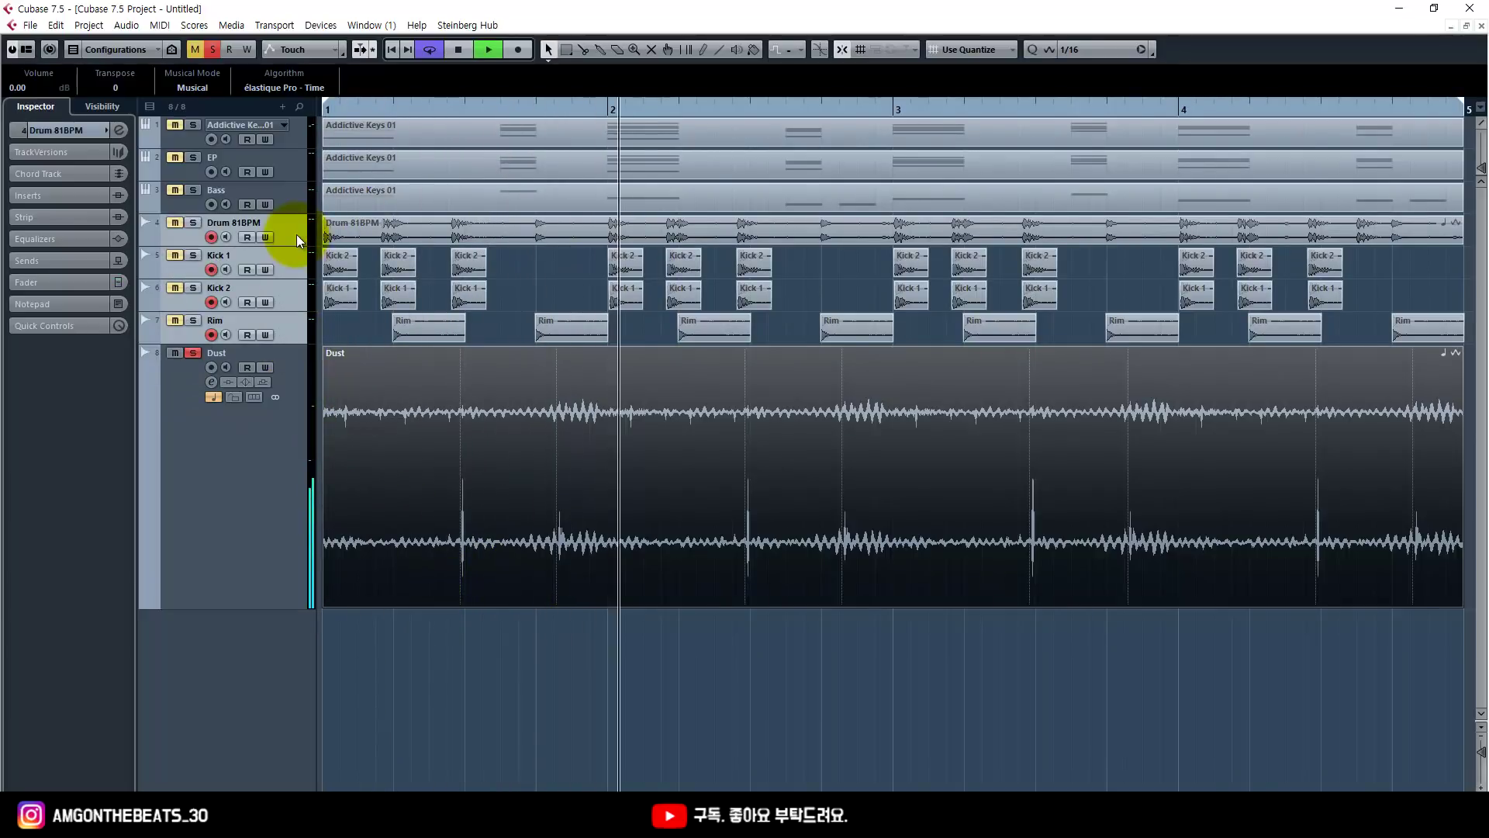
pyautogui.click(299, 377)
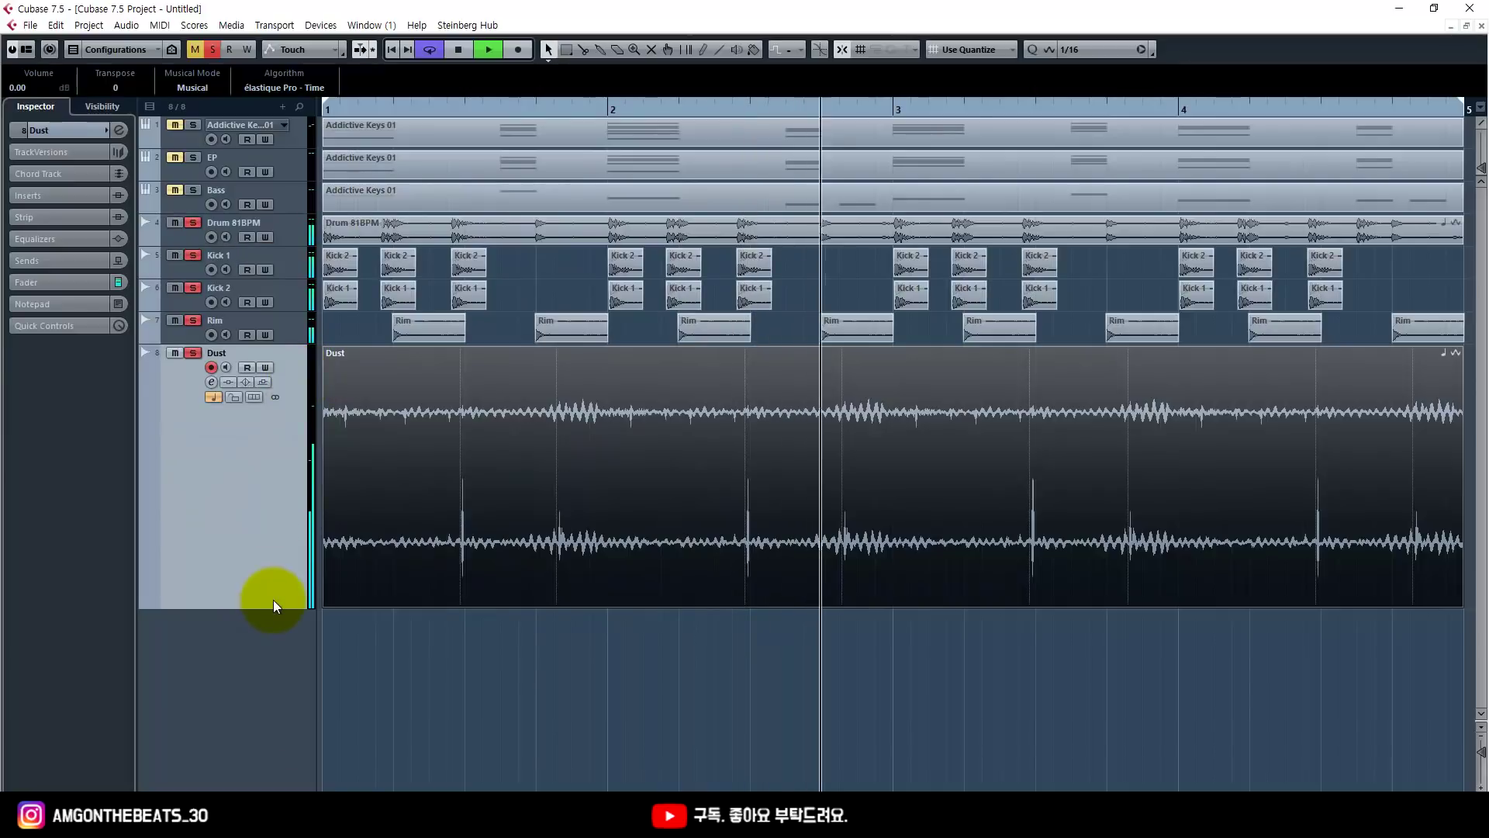
# Reduce the Dust track to the other tracks' compact height and select the tracks from Drum 81BPM through Dust
pyautogui.moveTo(273, 607); pyautogui.dragTo(281, 369)
pyautogui.rightClick(506, 475)
pyautogui.click(506, 475)
pyautogui.click(303, 234)
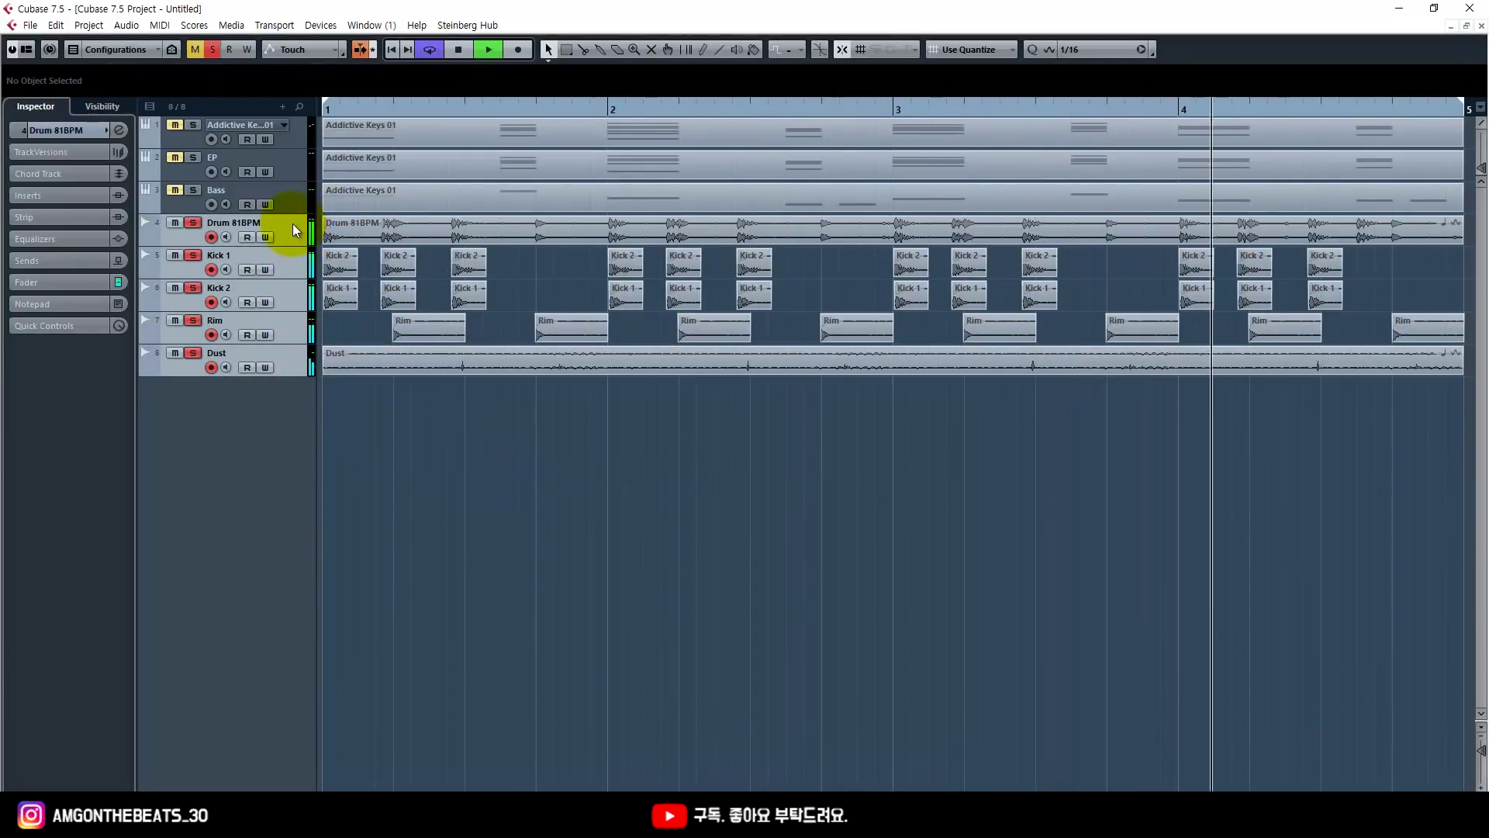
# Clear the drum solos and play the four-bar beat with EP and Bass, leaving Addictive Keys muted
pyautogui.press('g')
pyautogui.press('g')
pyautogui.press('g')
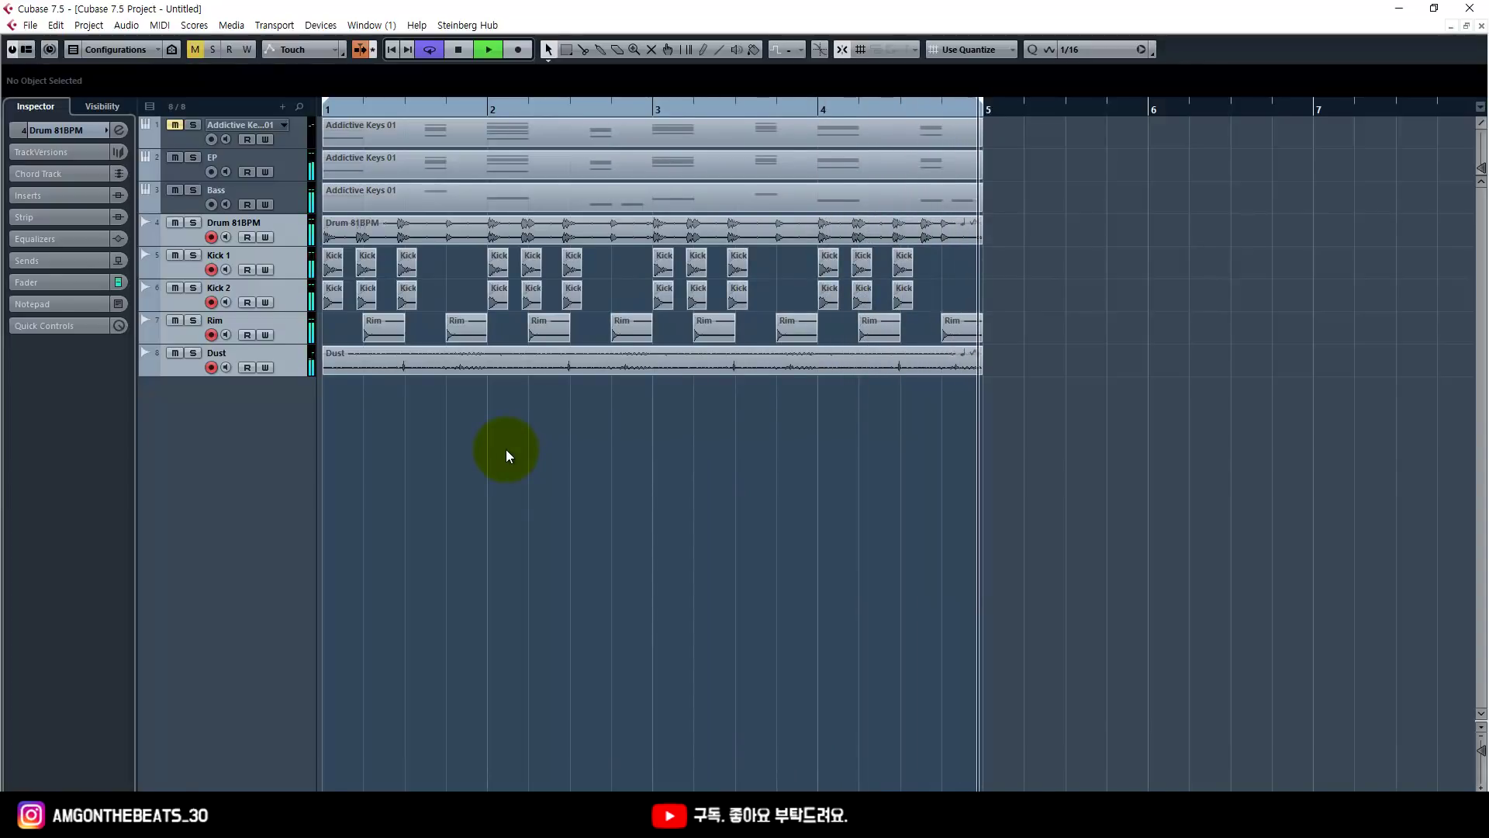
pyautogui.press('space')
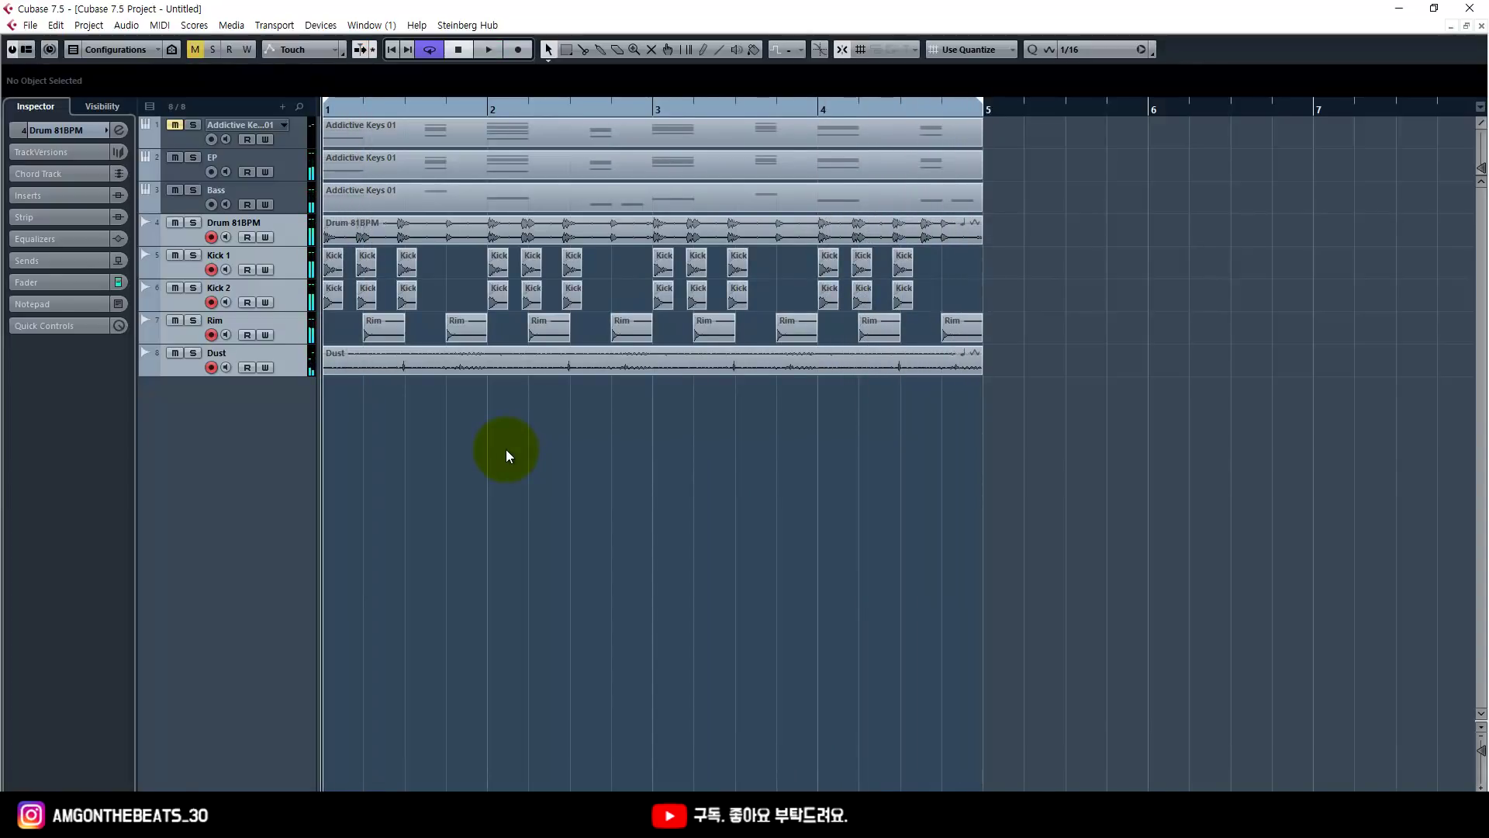